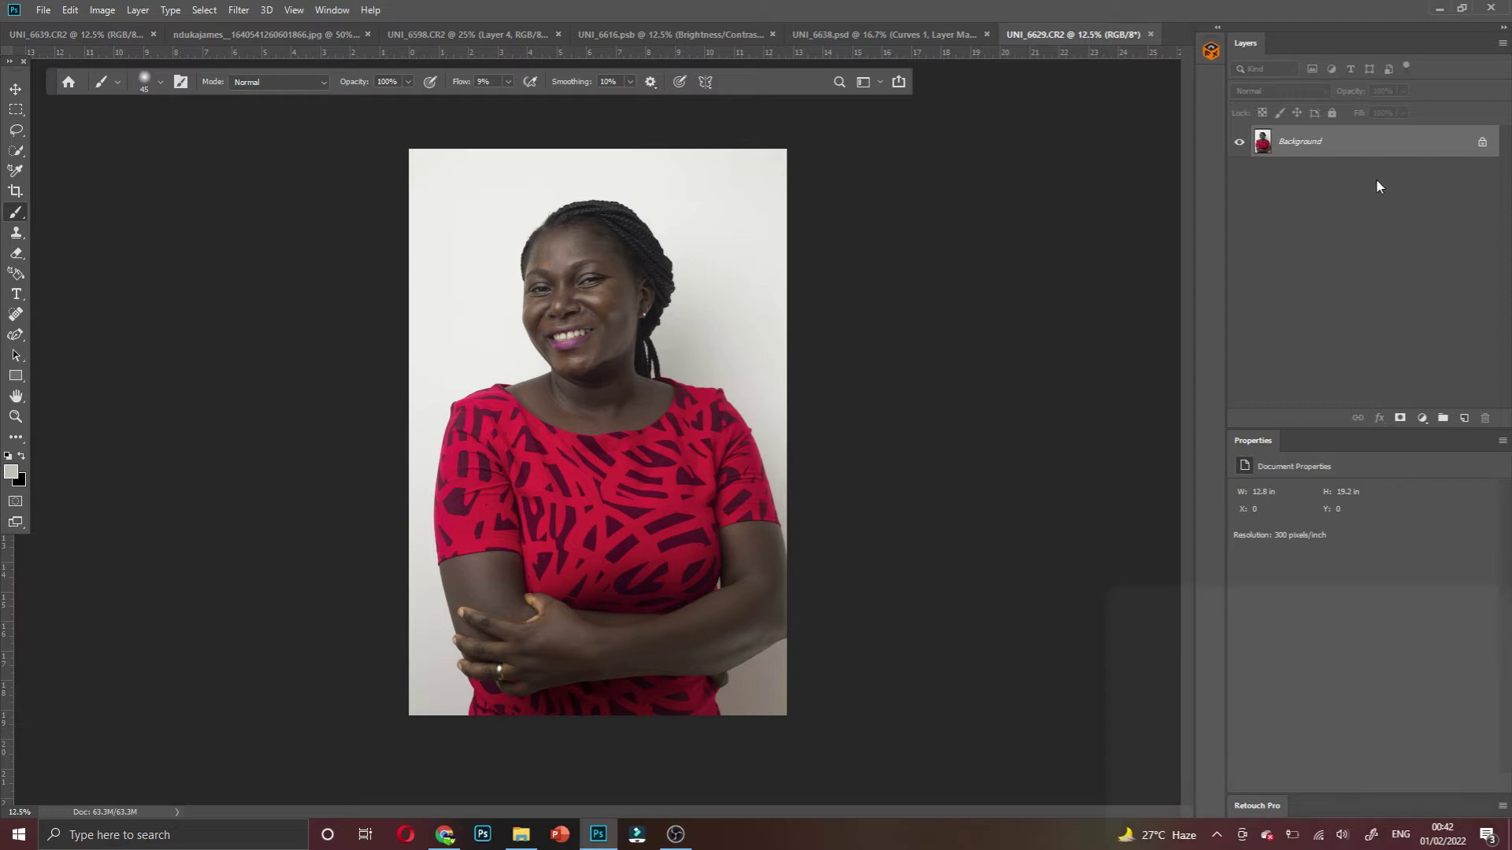
Duplicate the Background layer and close the Properties panel
key(ctrl+j)
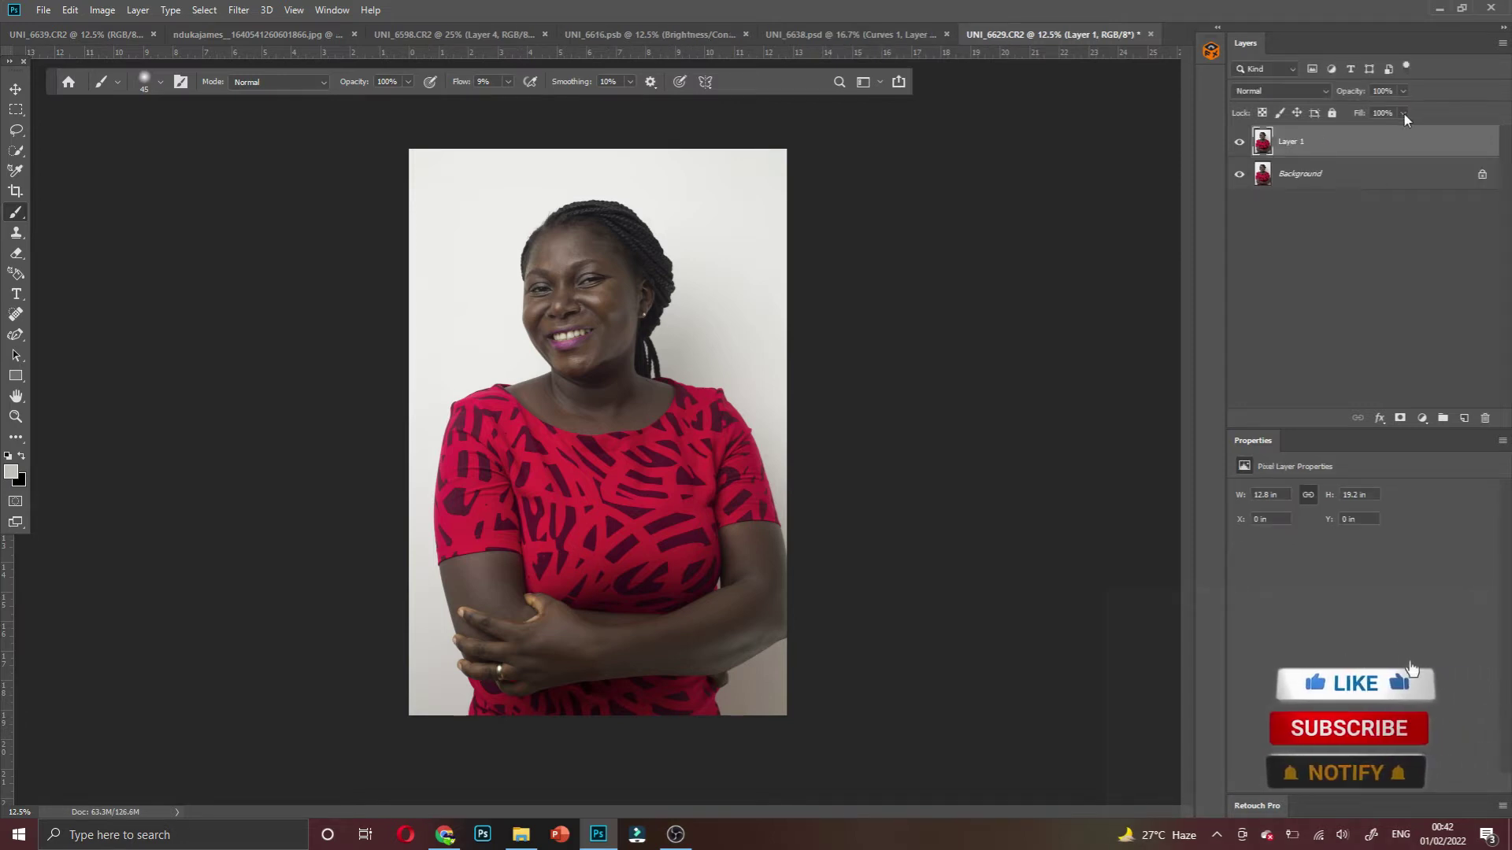
right_click(1260, 442)
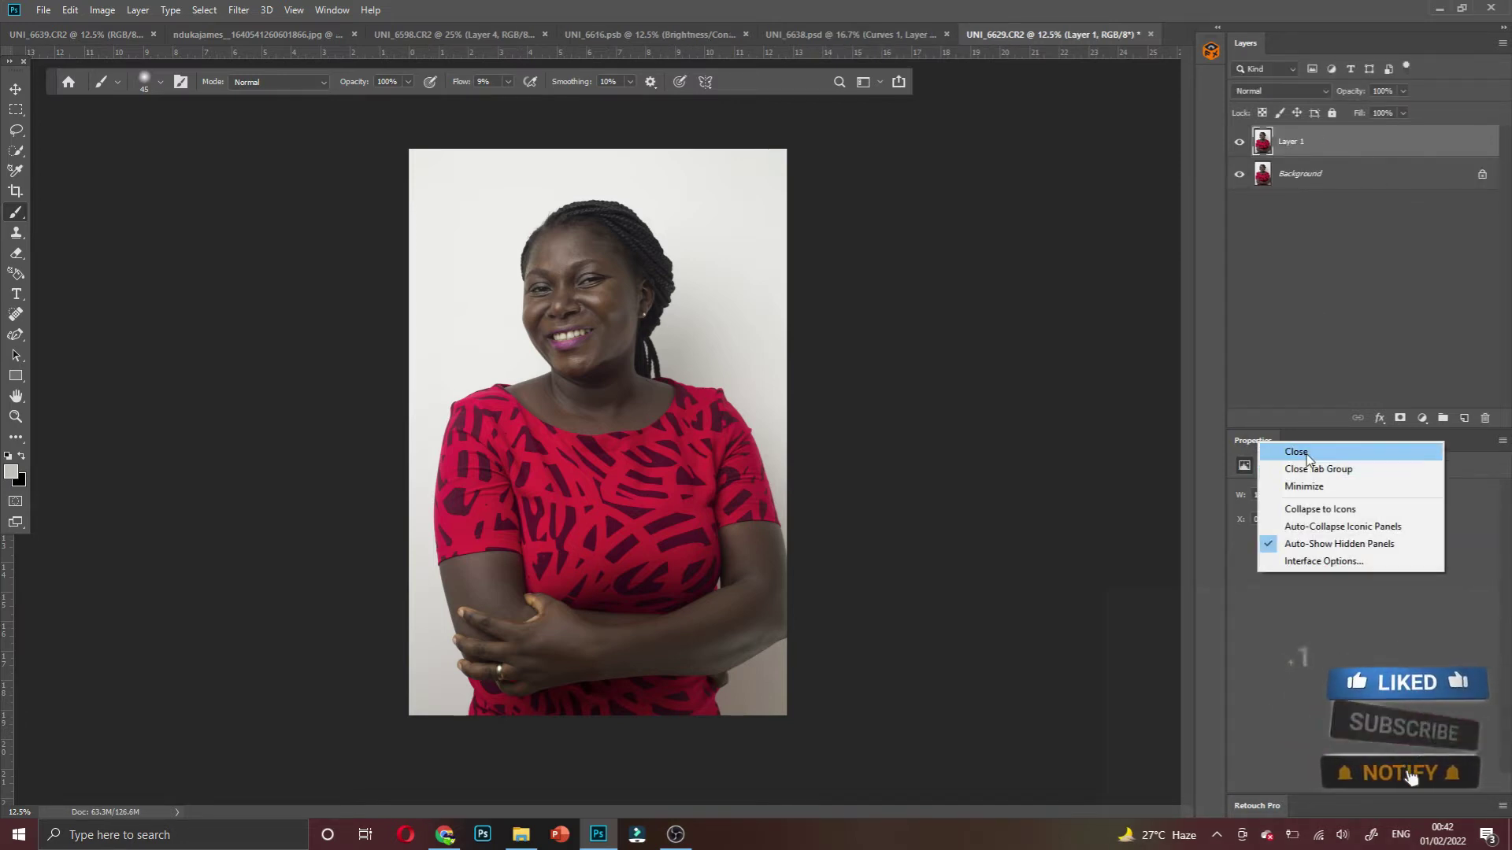
click(1295, 452)
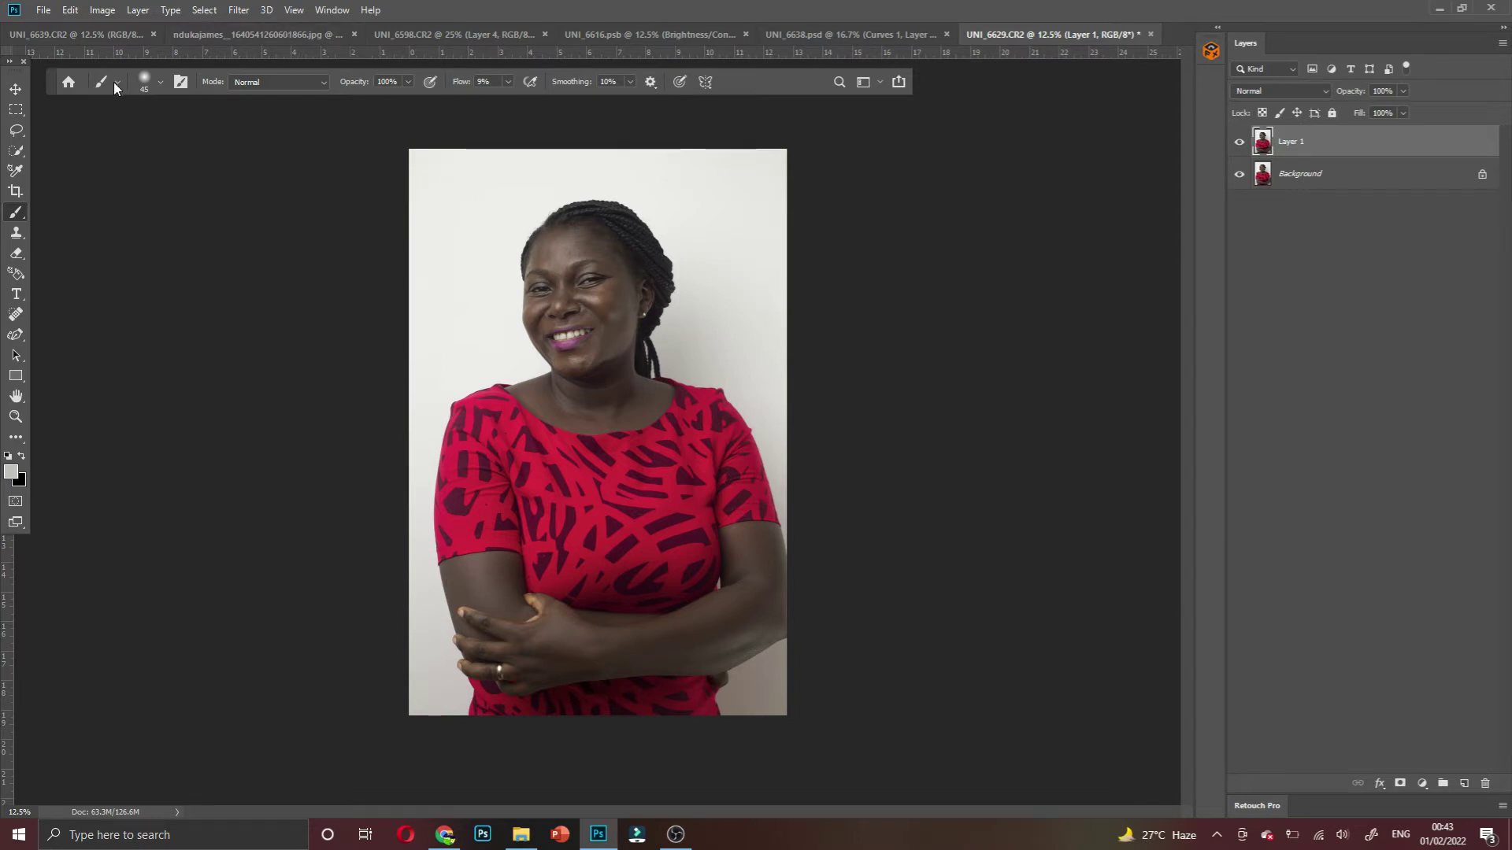
Delete the backdrop around the woman from Layer 1 using an inverted Subject selection
click(204, 10)
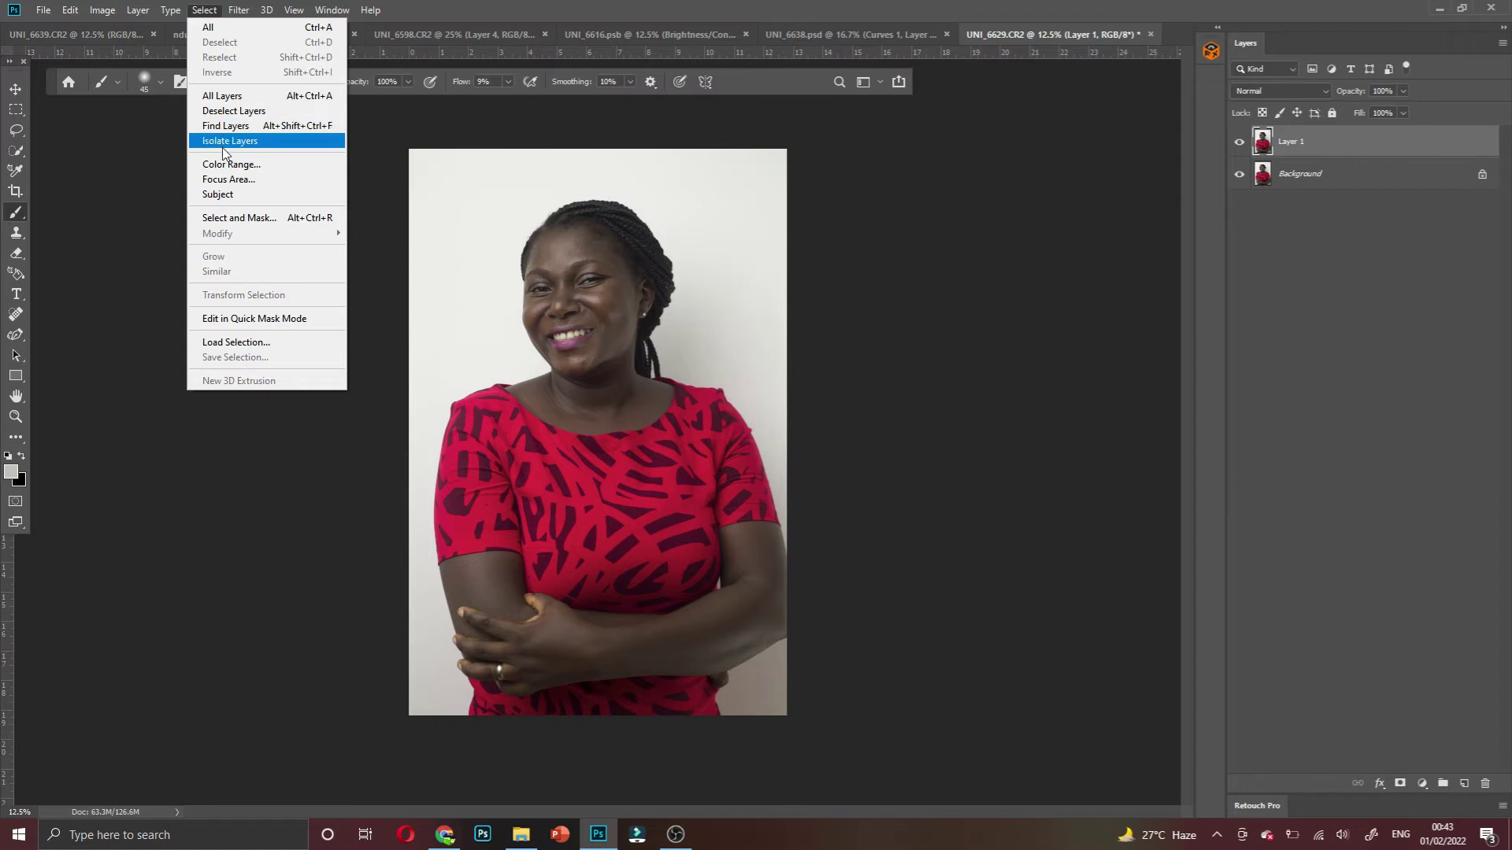
click(233, 195)
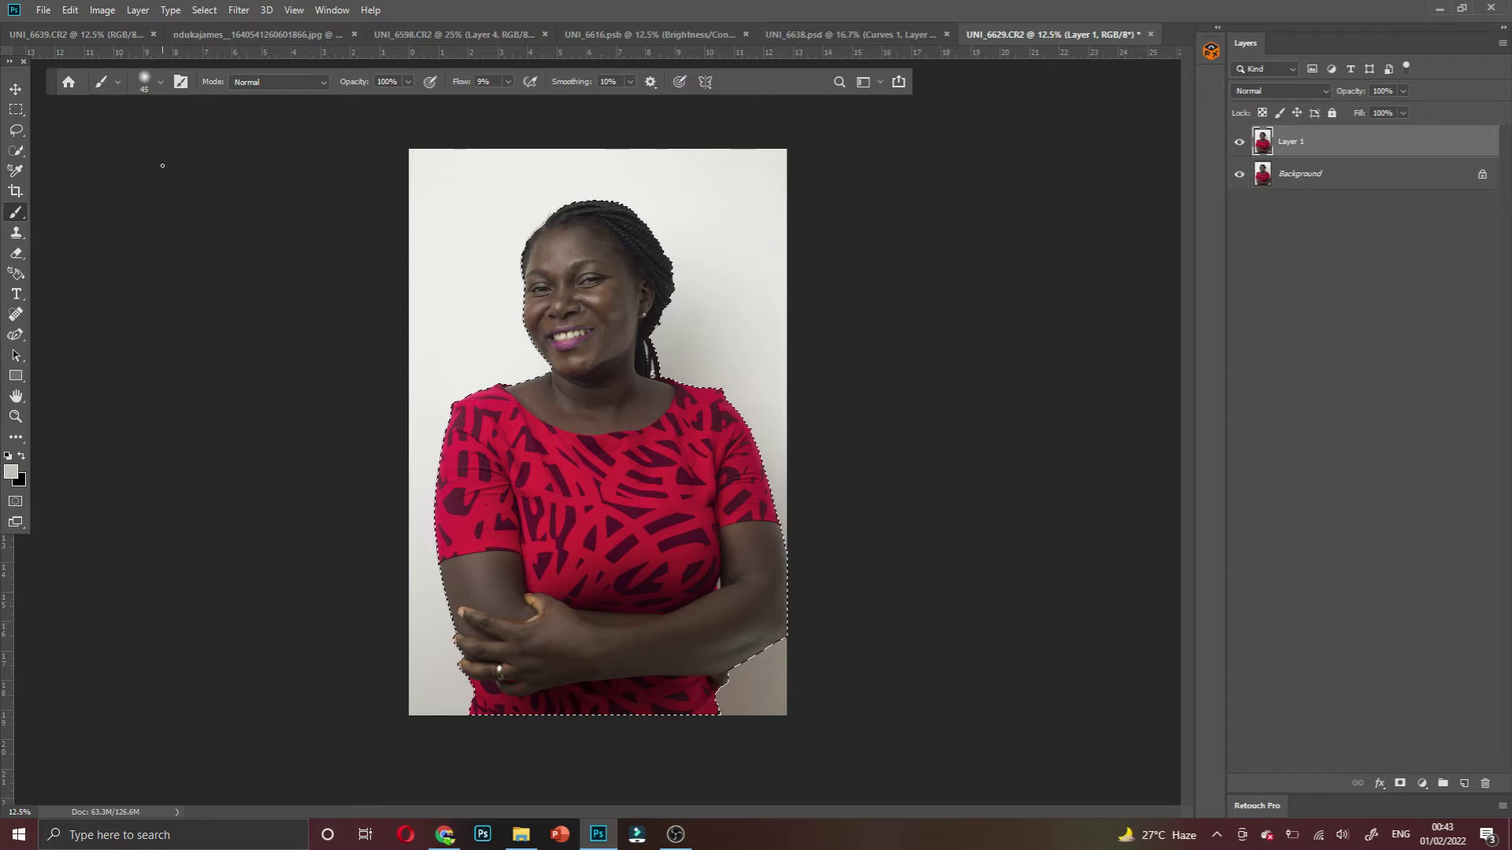
right_click(624, 306)
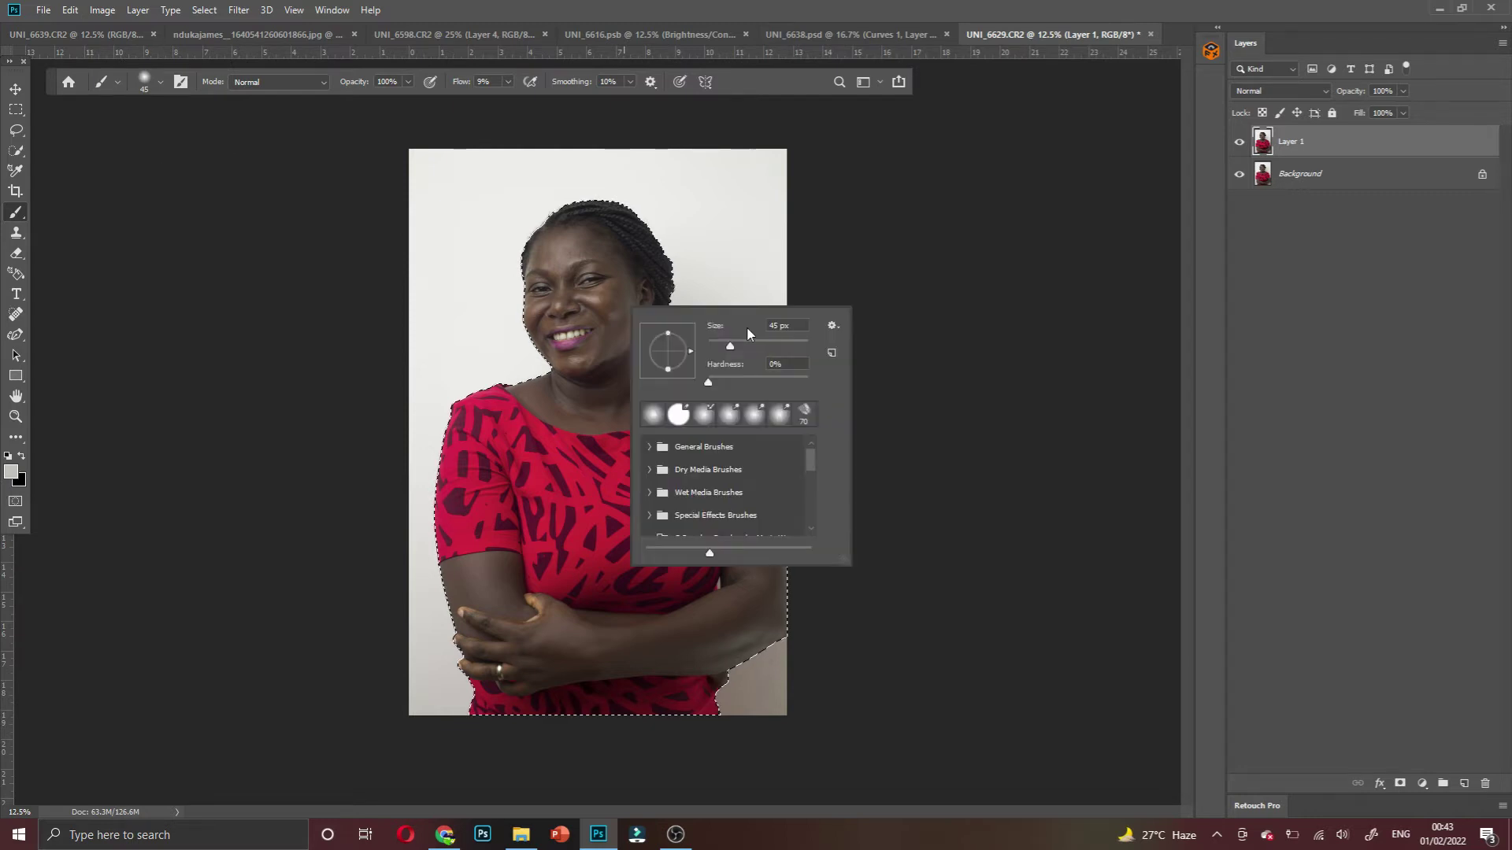
click(16, 130)
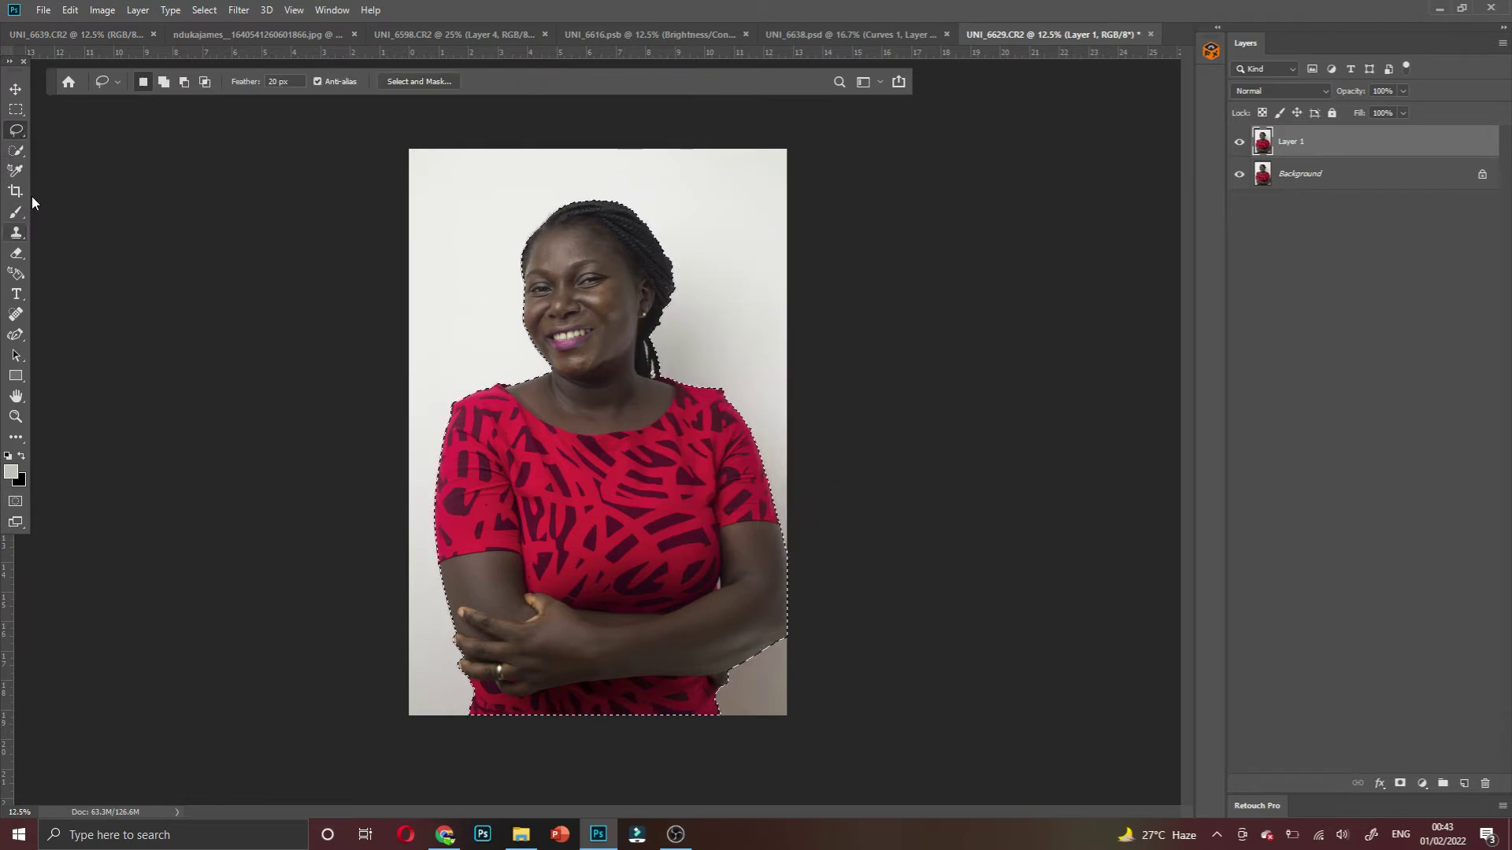
right_click(622, 367)
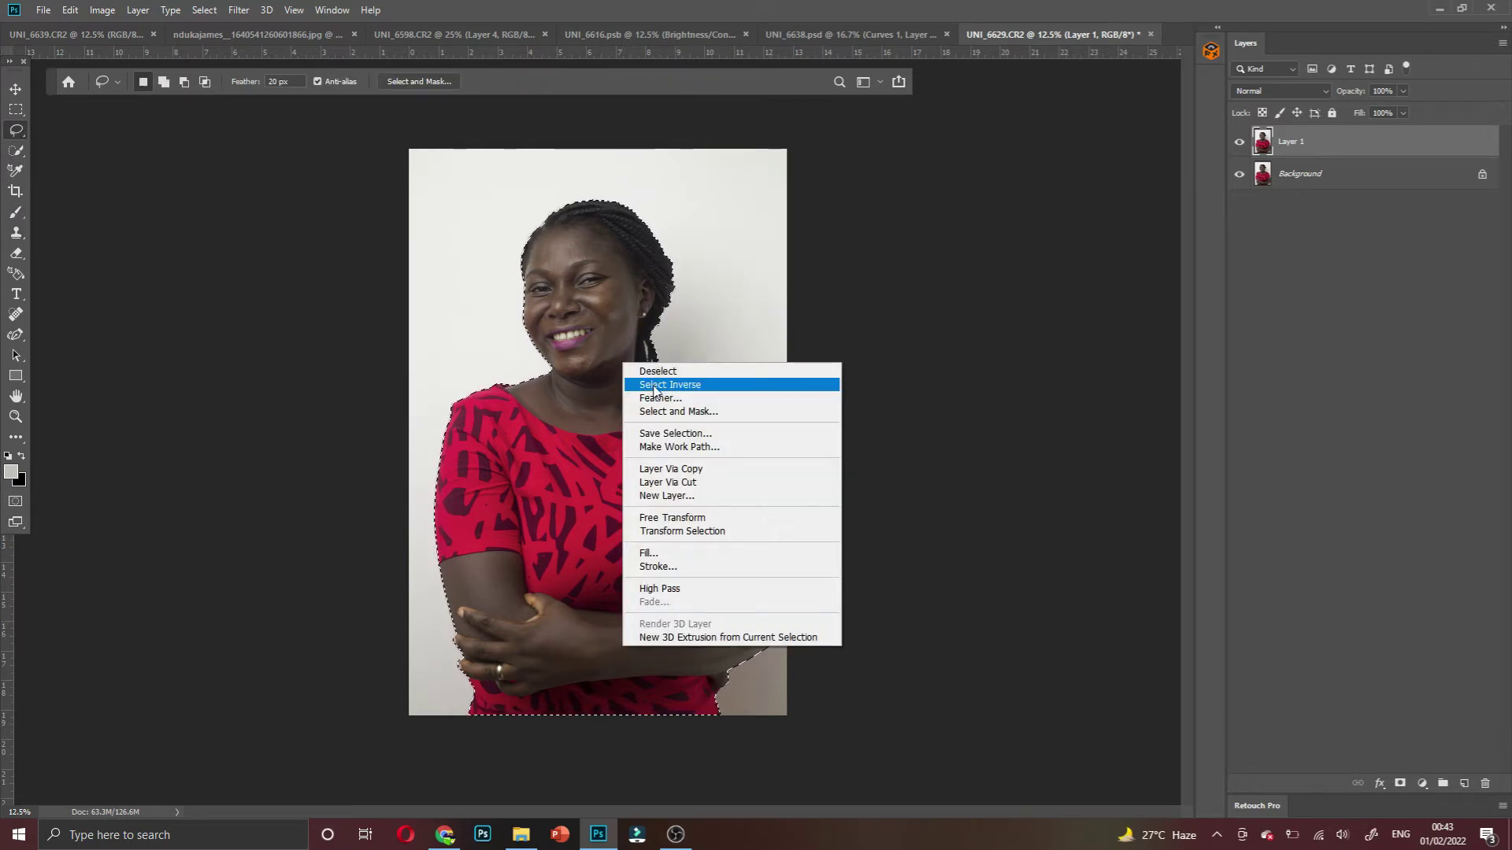
click(654, 385)
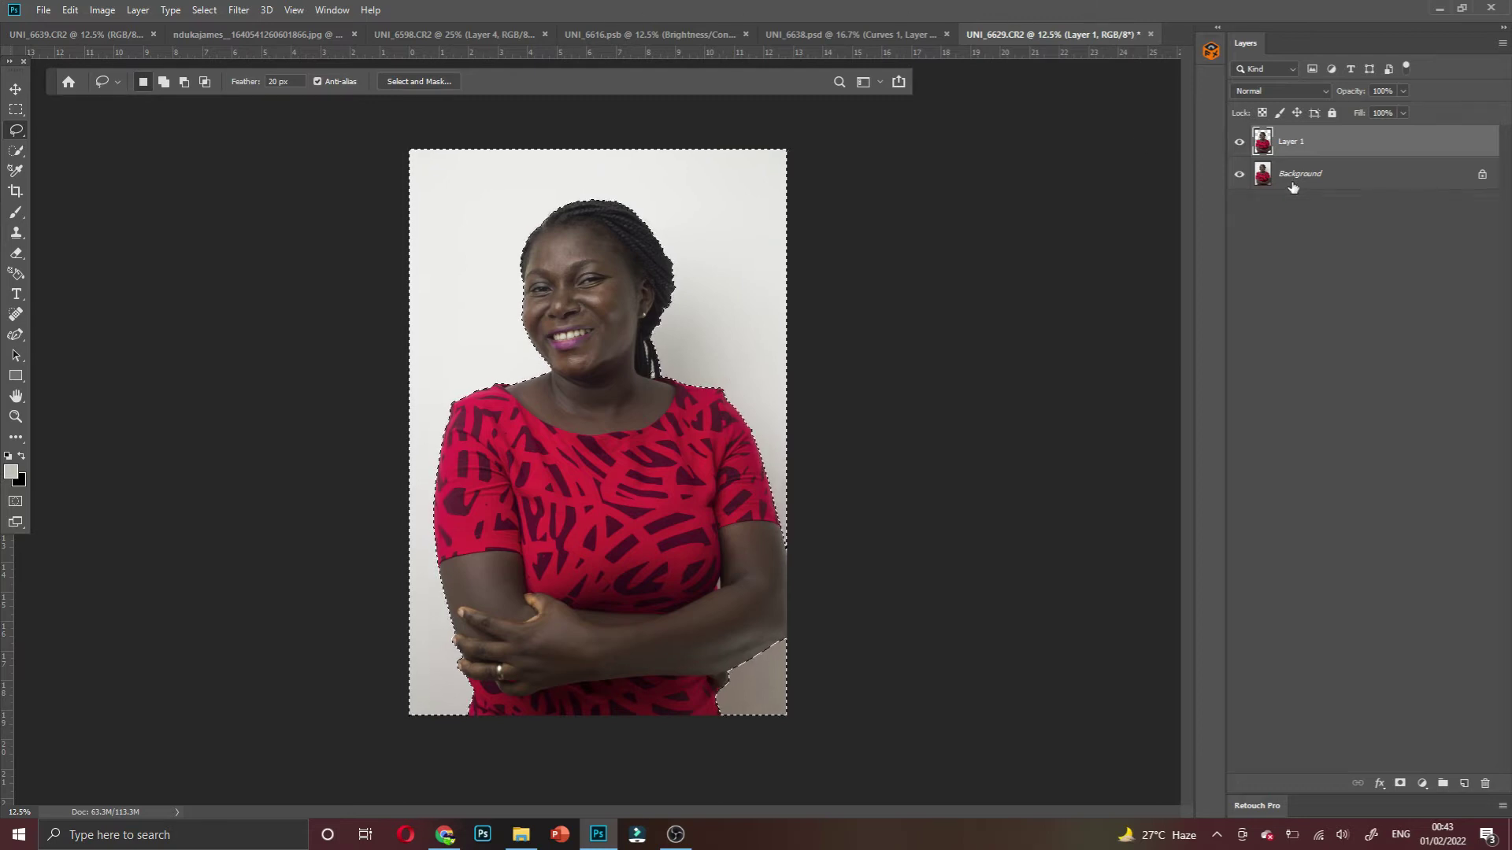
Hide the original Background layer and clear the selection around the cut-out woman
click(1226, 173)
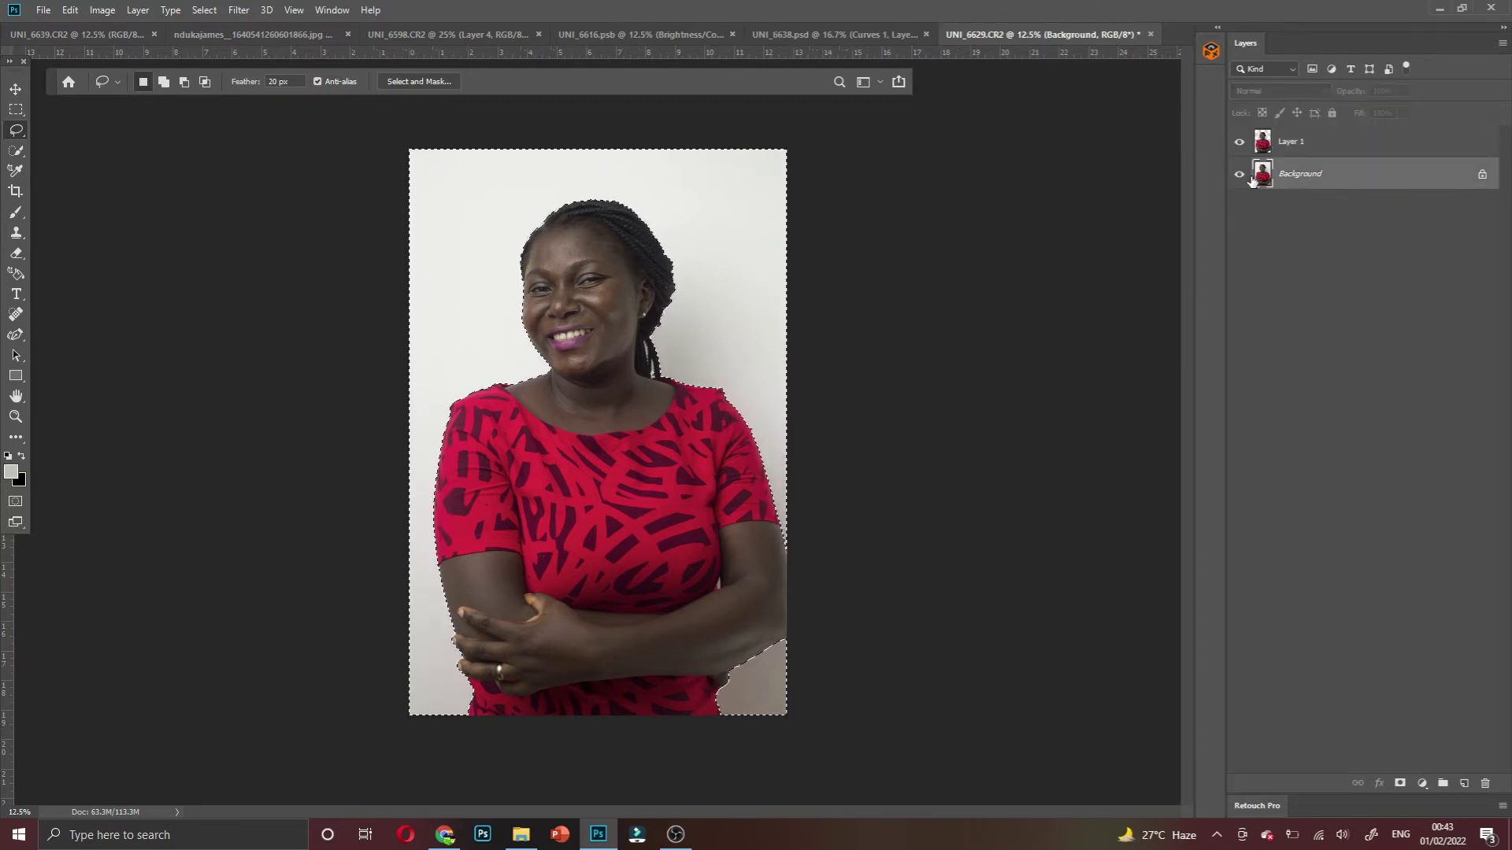
click(1240, 173)
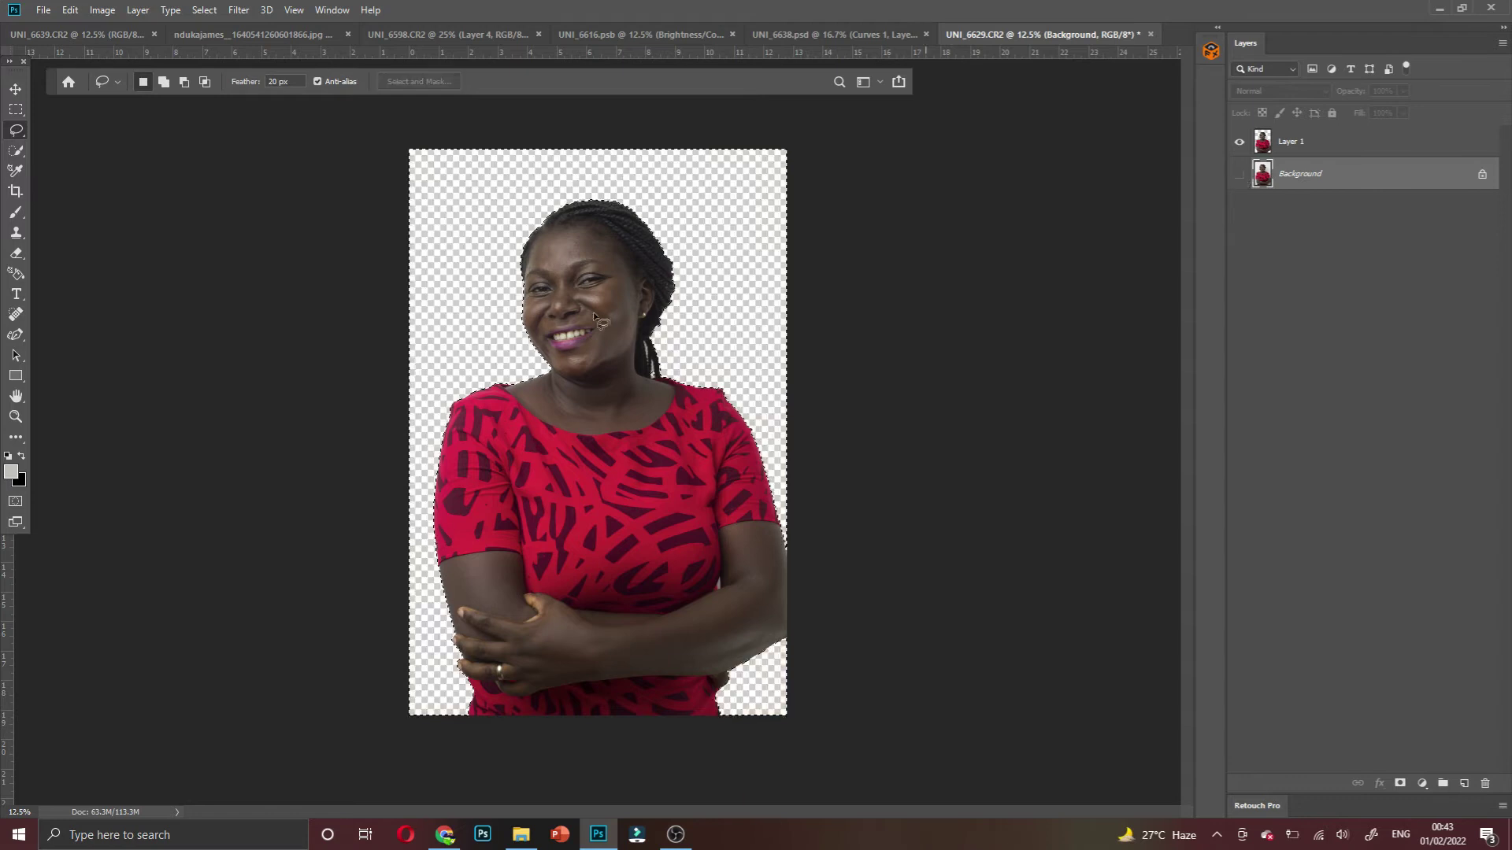
key(ctrl+d)
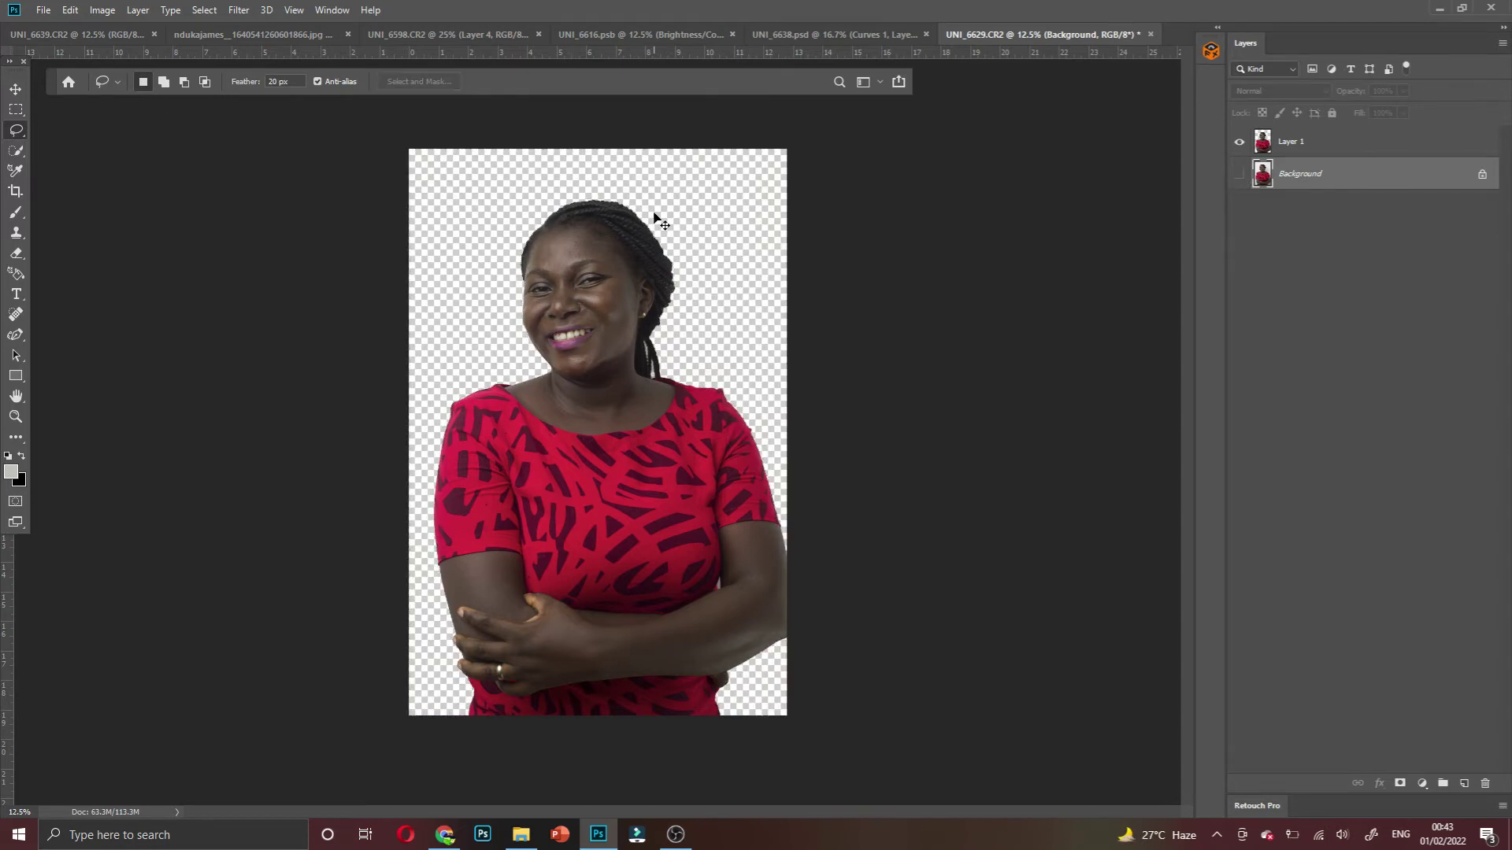
key(ctrl+plus)
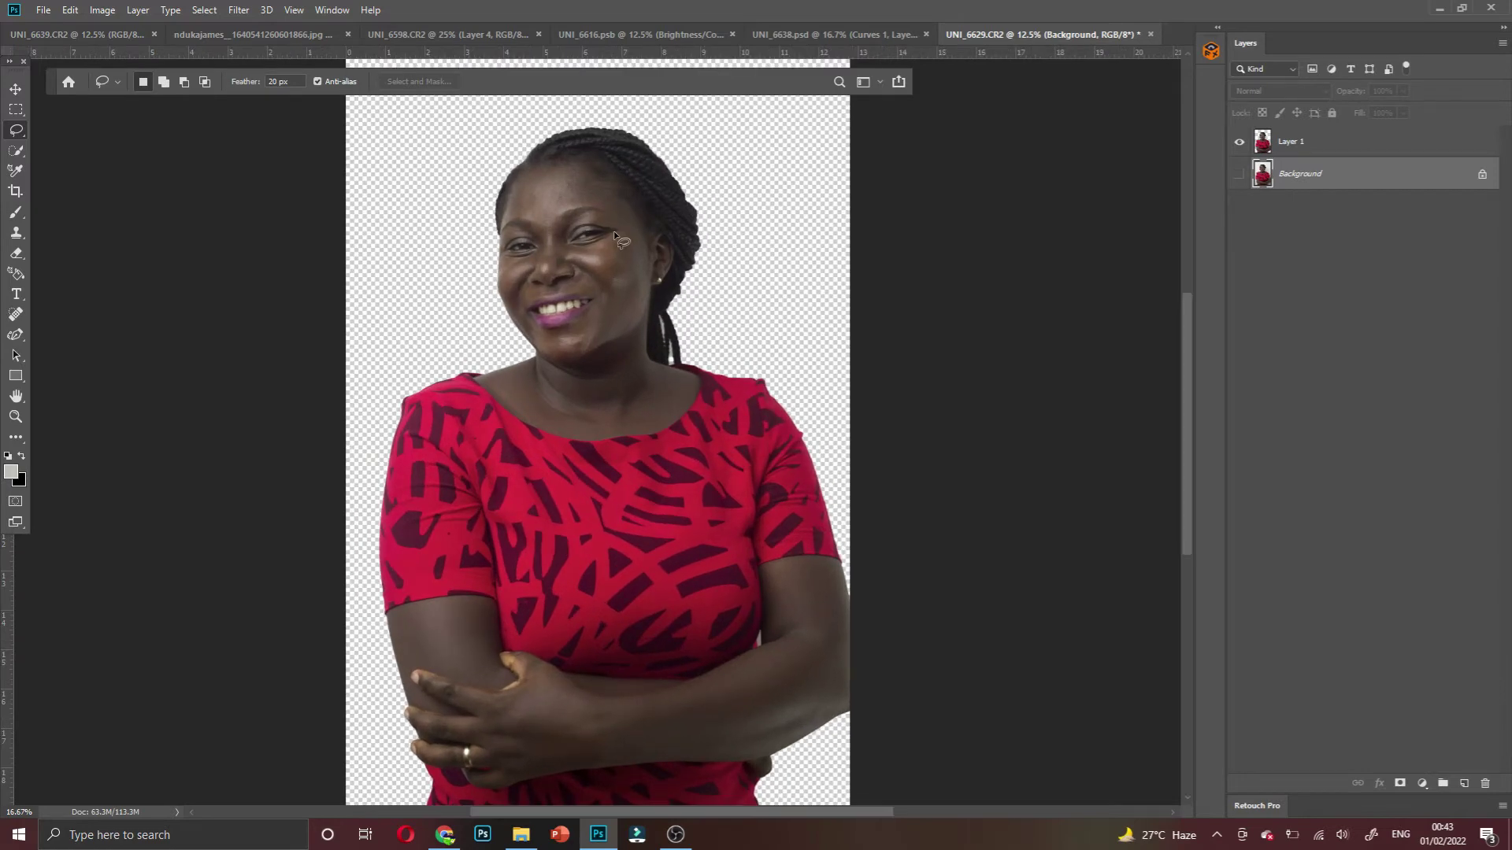
scroll(614, 231, up, 1)
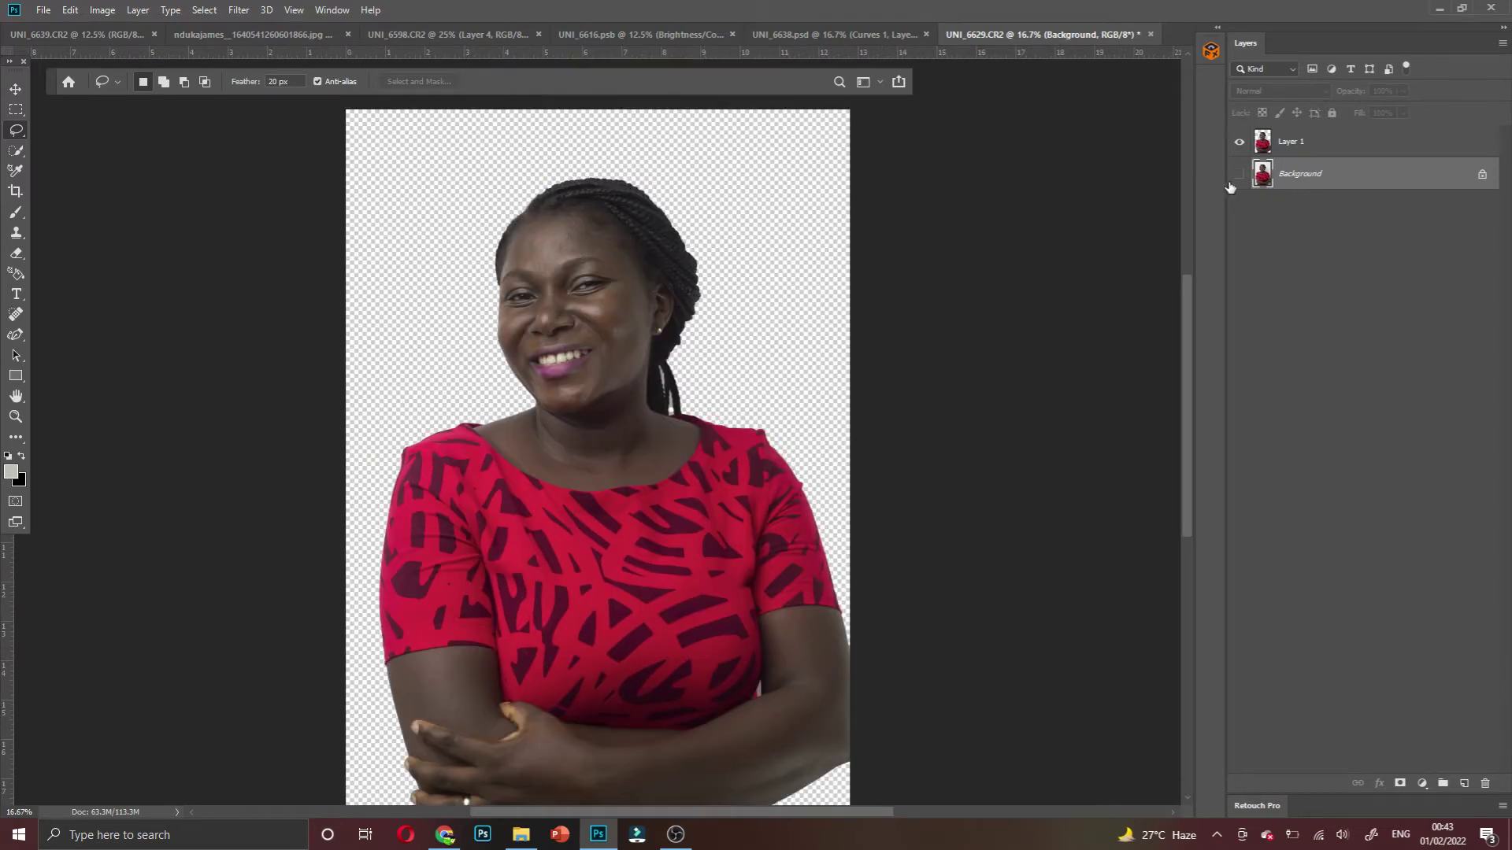
Copy the teal Color Fill 1 layer from UNI_6638.psd into UNI_6629.CR2, placing it beneath Layer 1
click(781, 40)
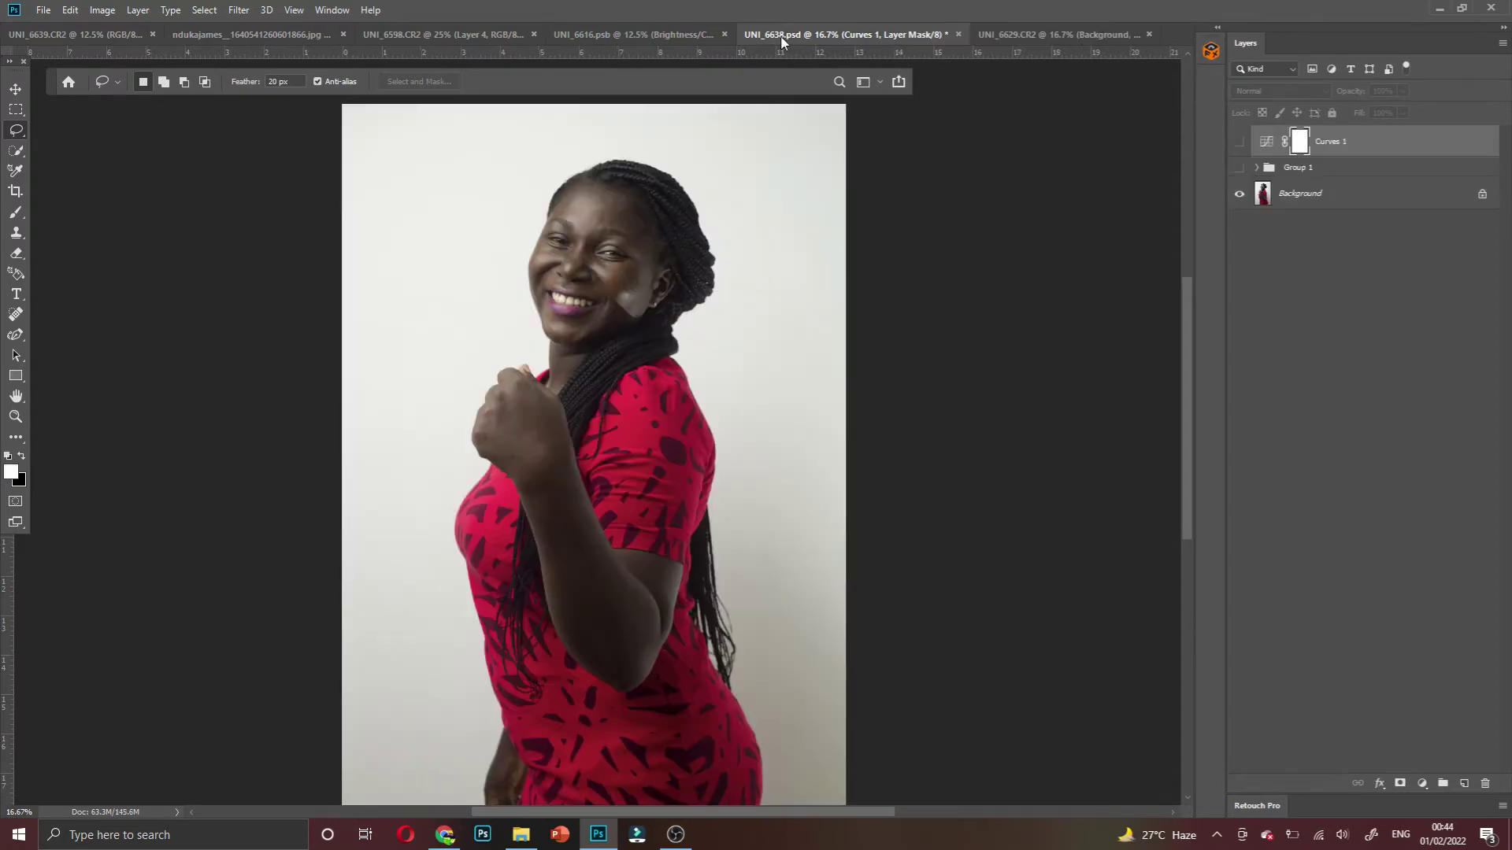
click(1255, 169)
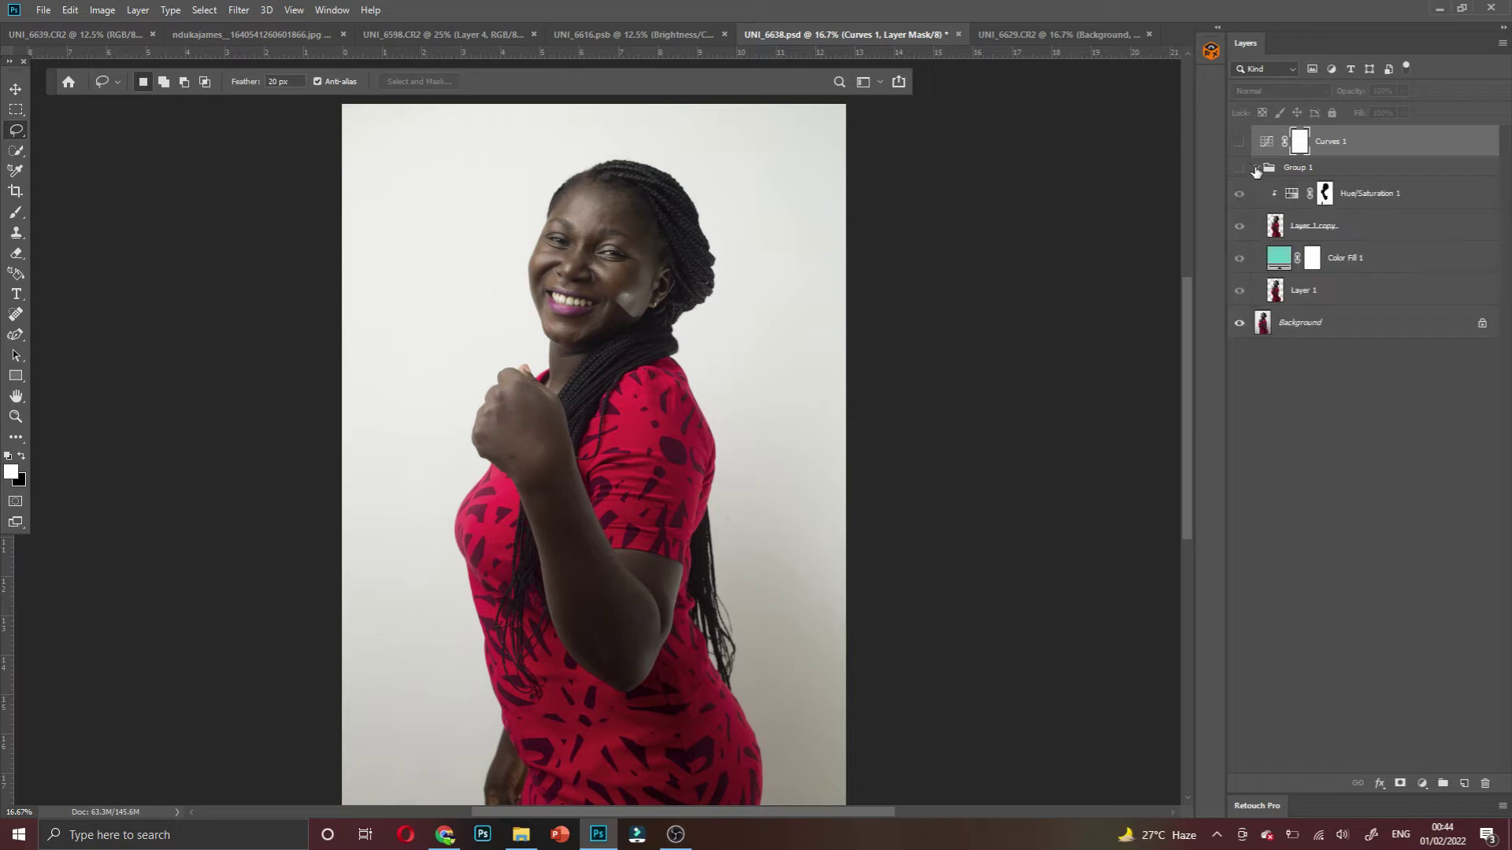
click(1279, 234)
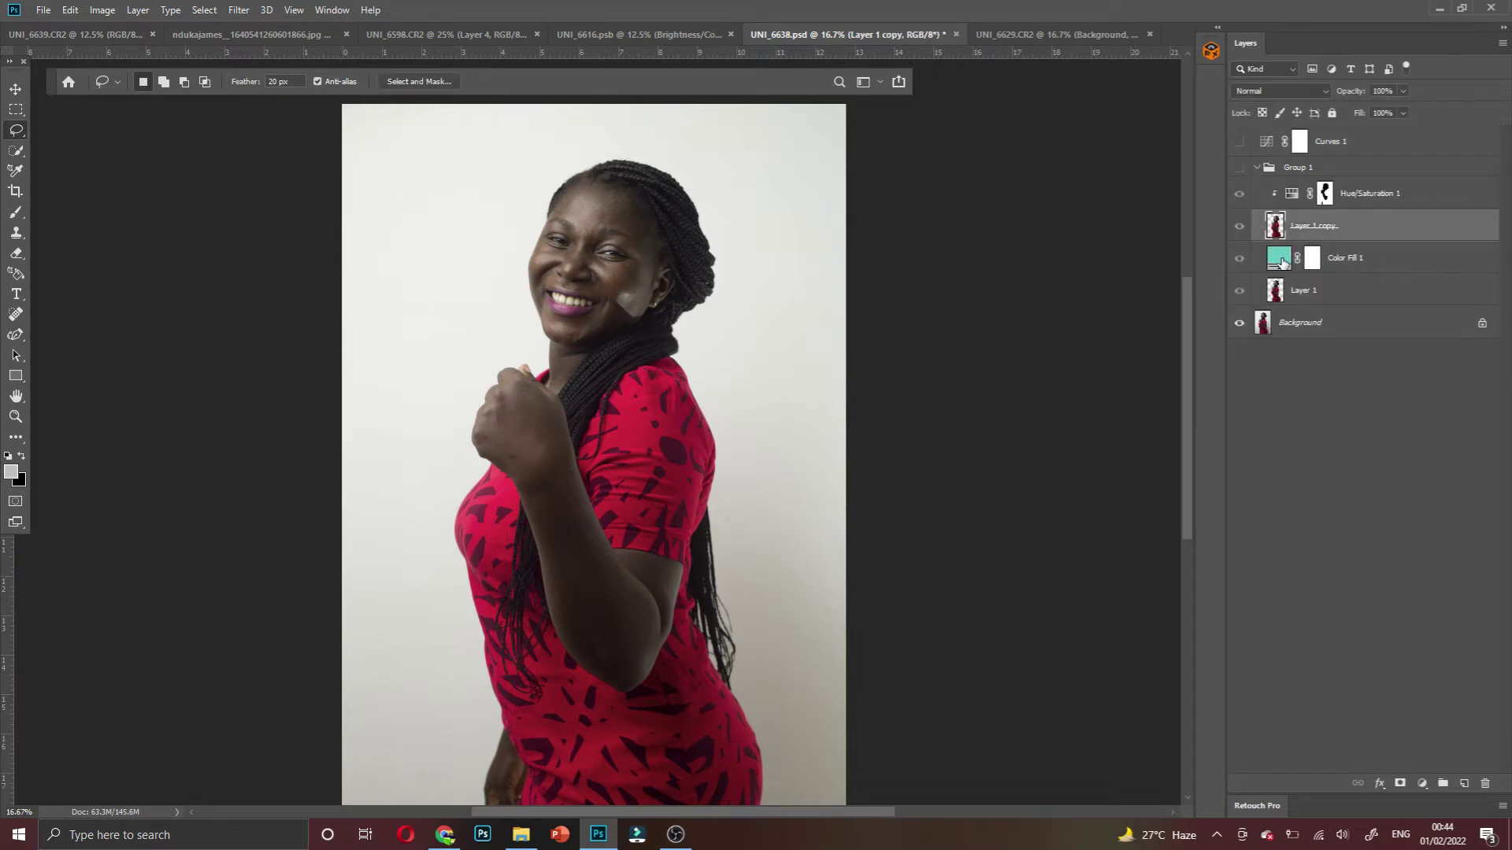
click(1280, 260)
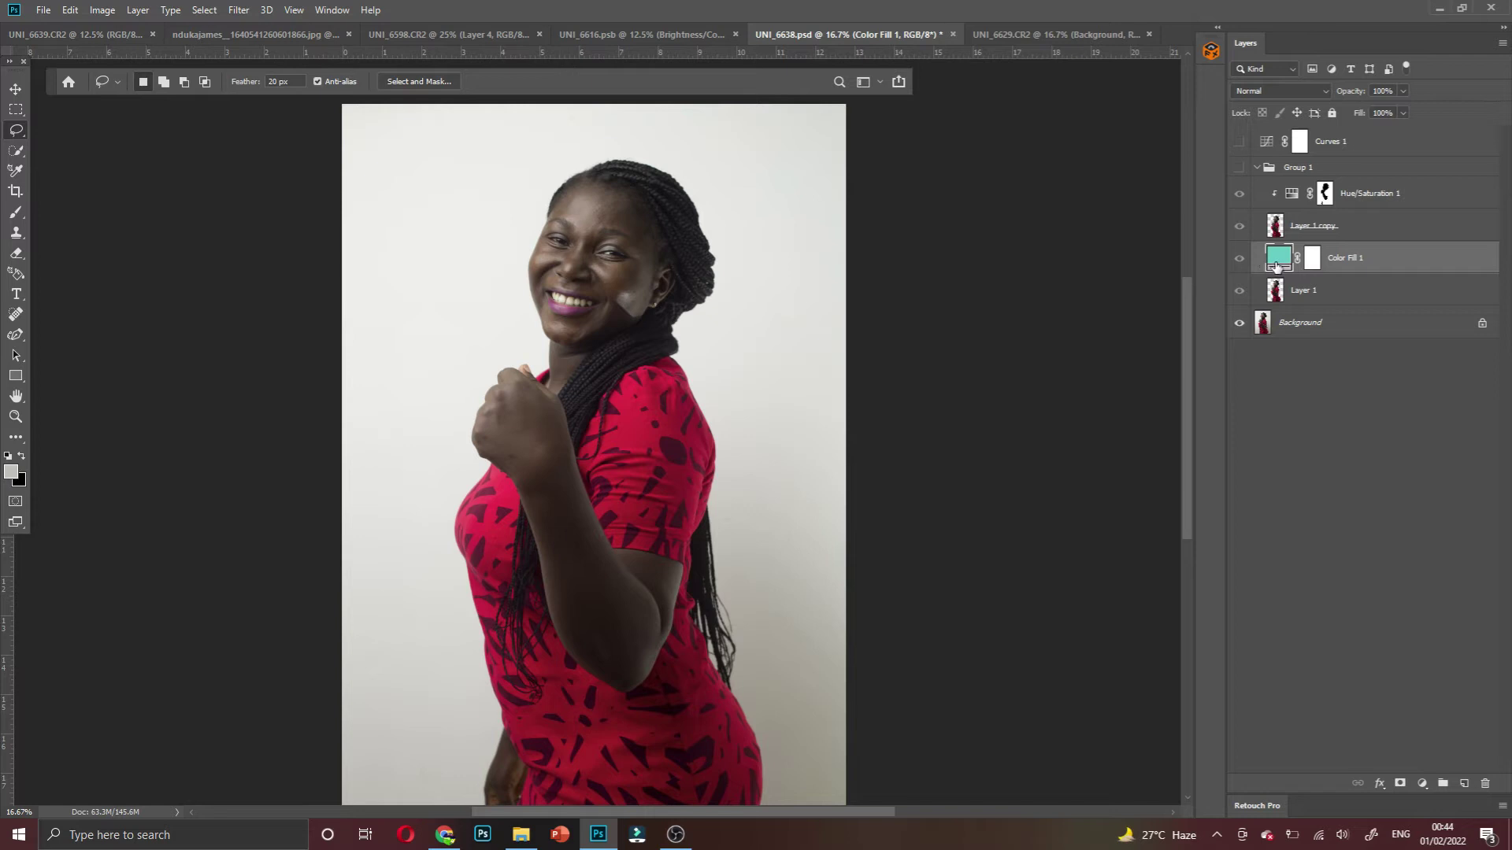
drag(1277, 263, 654, 466)
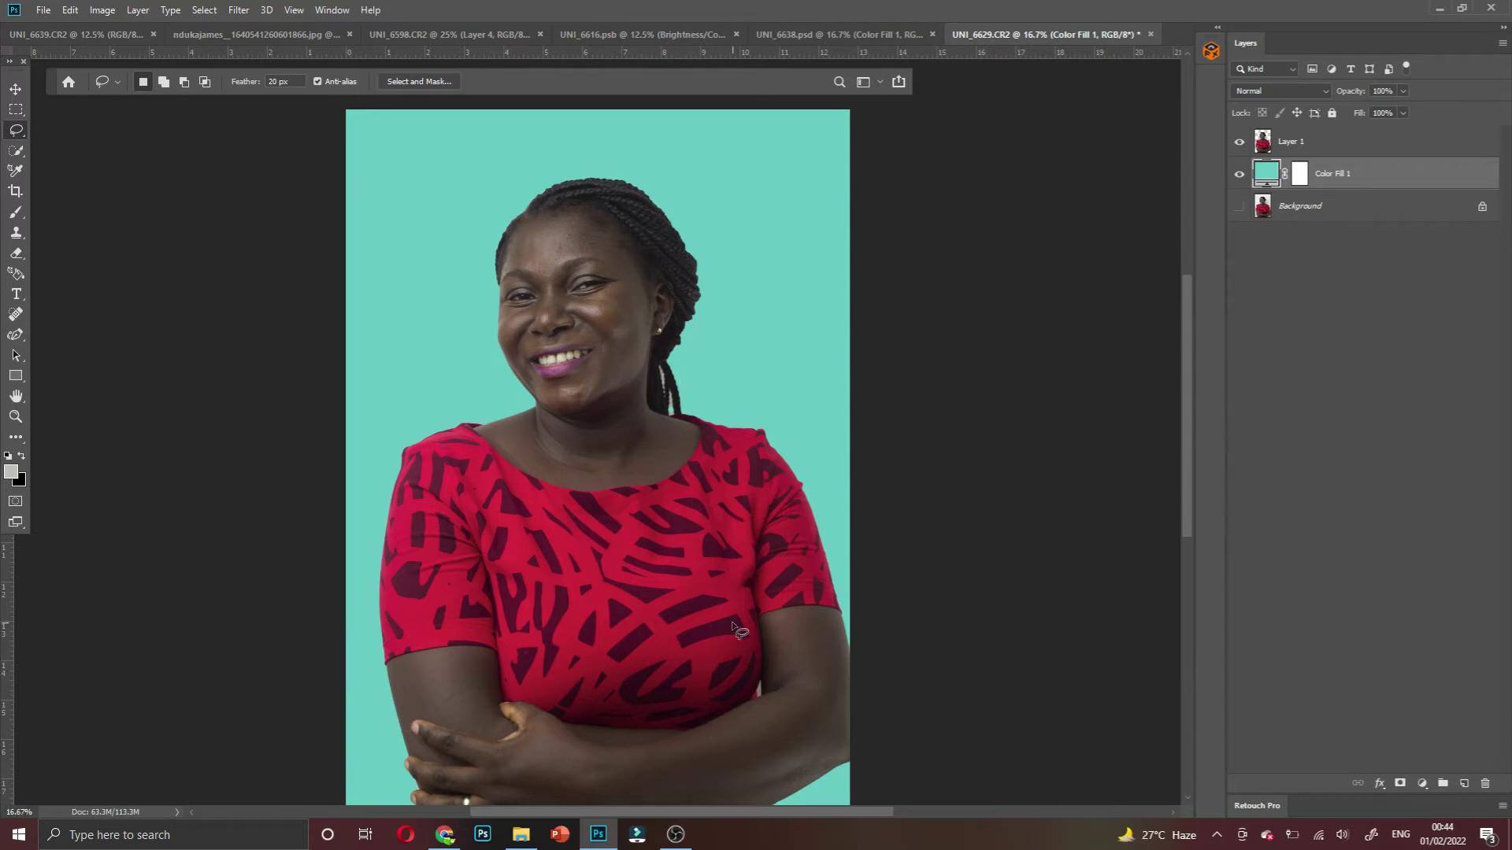
Examine the cutout up close around the hanging braids beside the neck for leftover backdrop
ctrl+alt+click(539, 517)
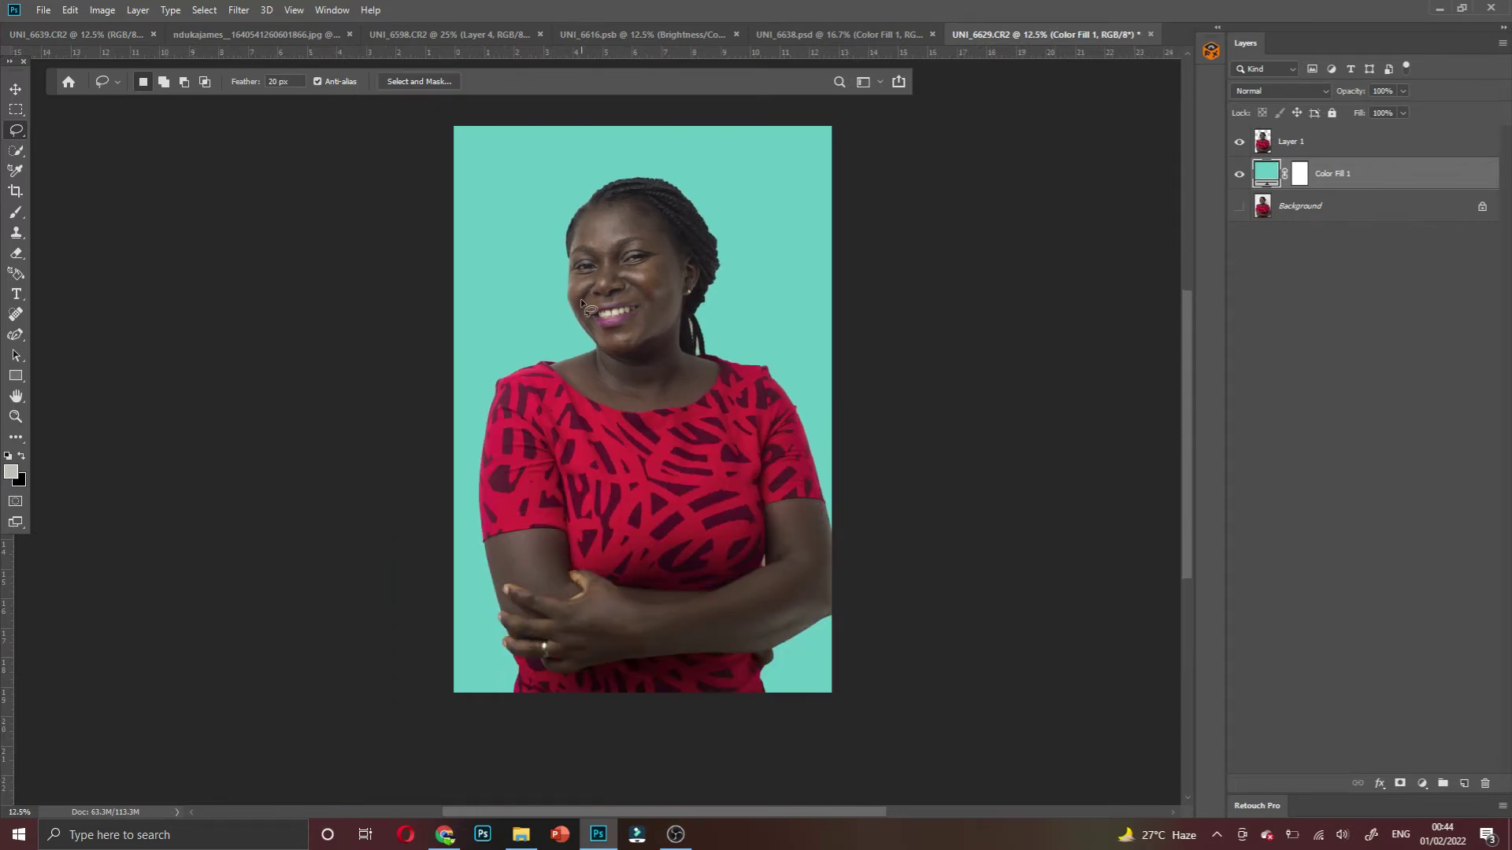
drag(612, 418, 610, 466)
scroll(607, 381, up, 2)
ctrl+click(678, 348)
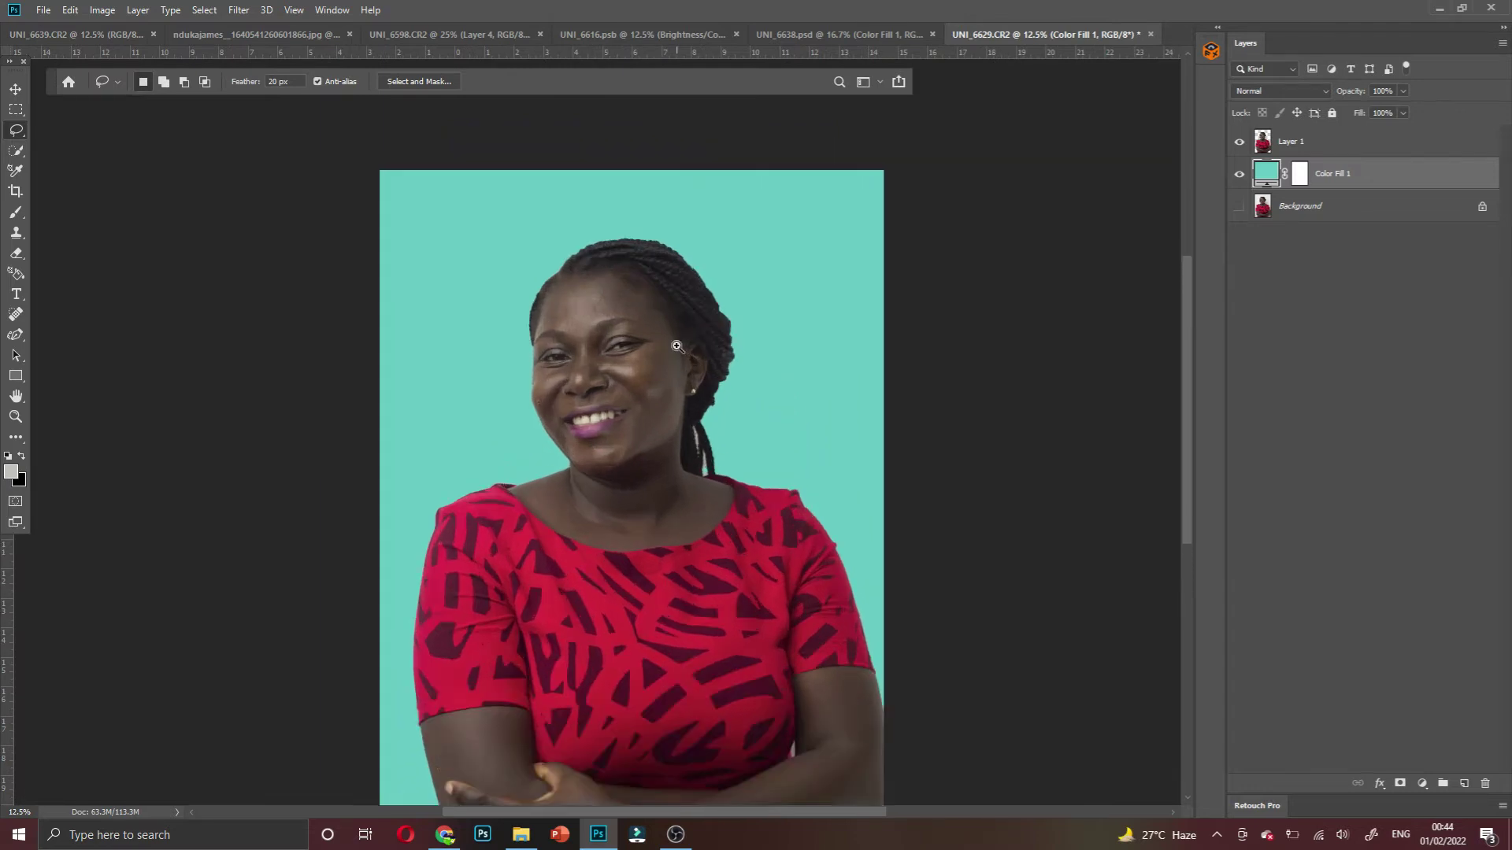
scroll(800, 532, down, 3)
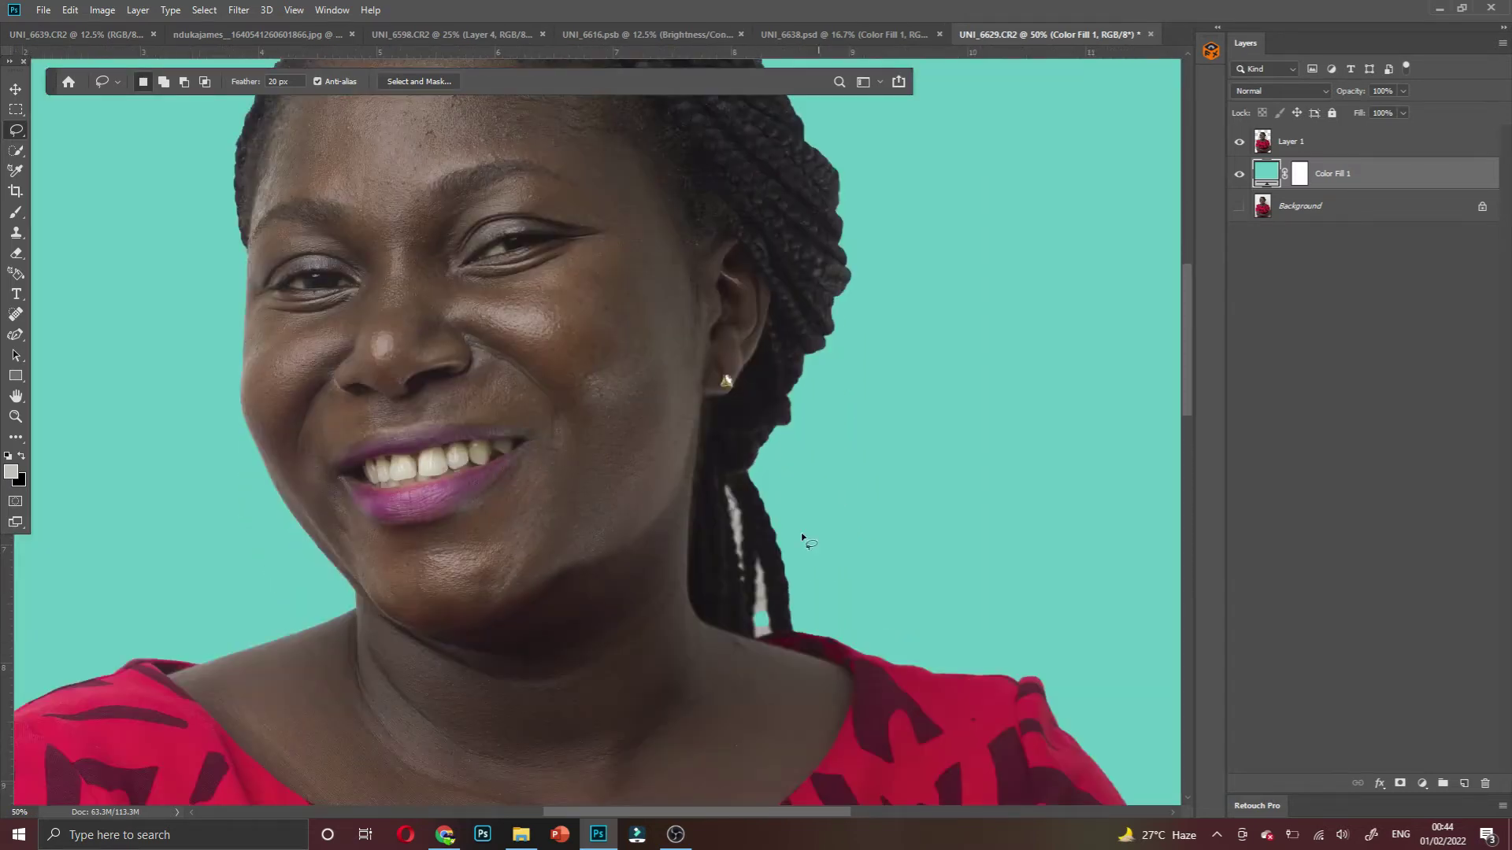
ctrl+click(748, 478)
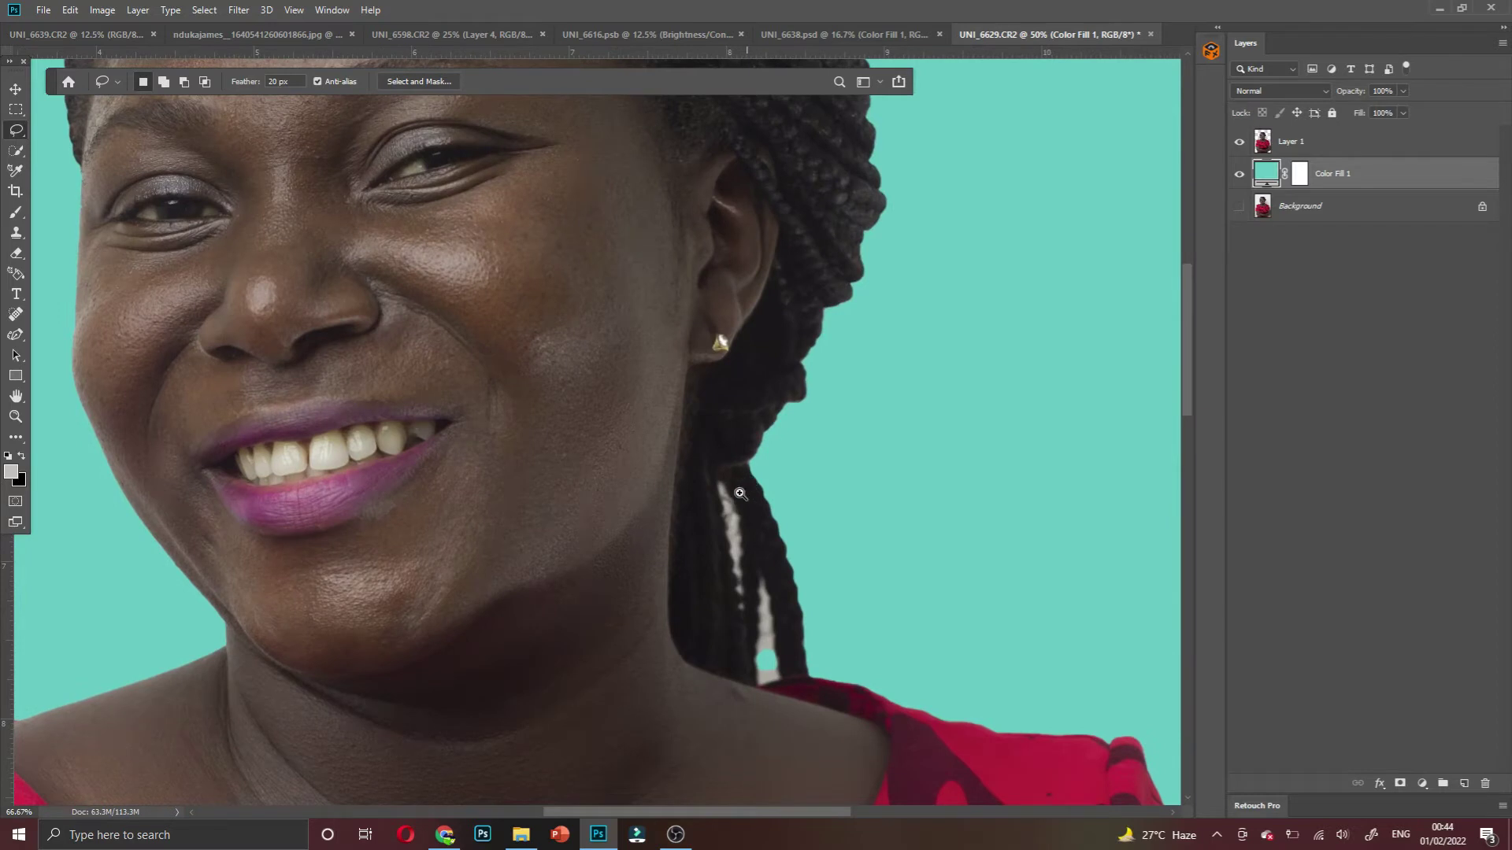
ctrl+click(739, 487)
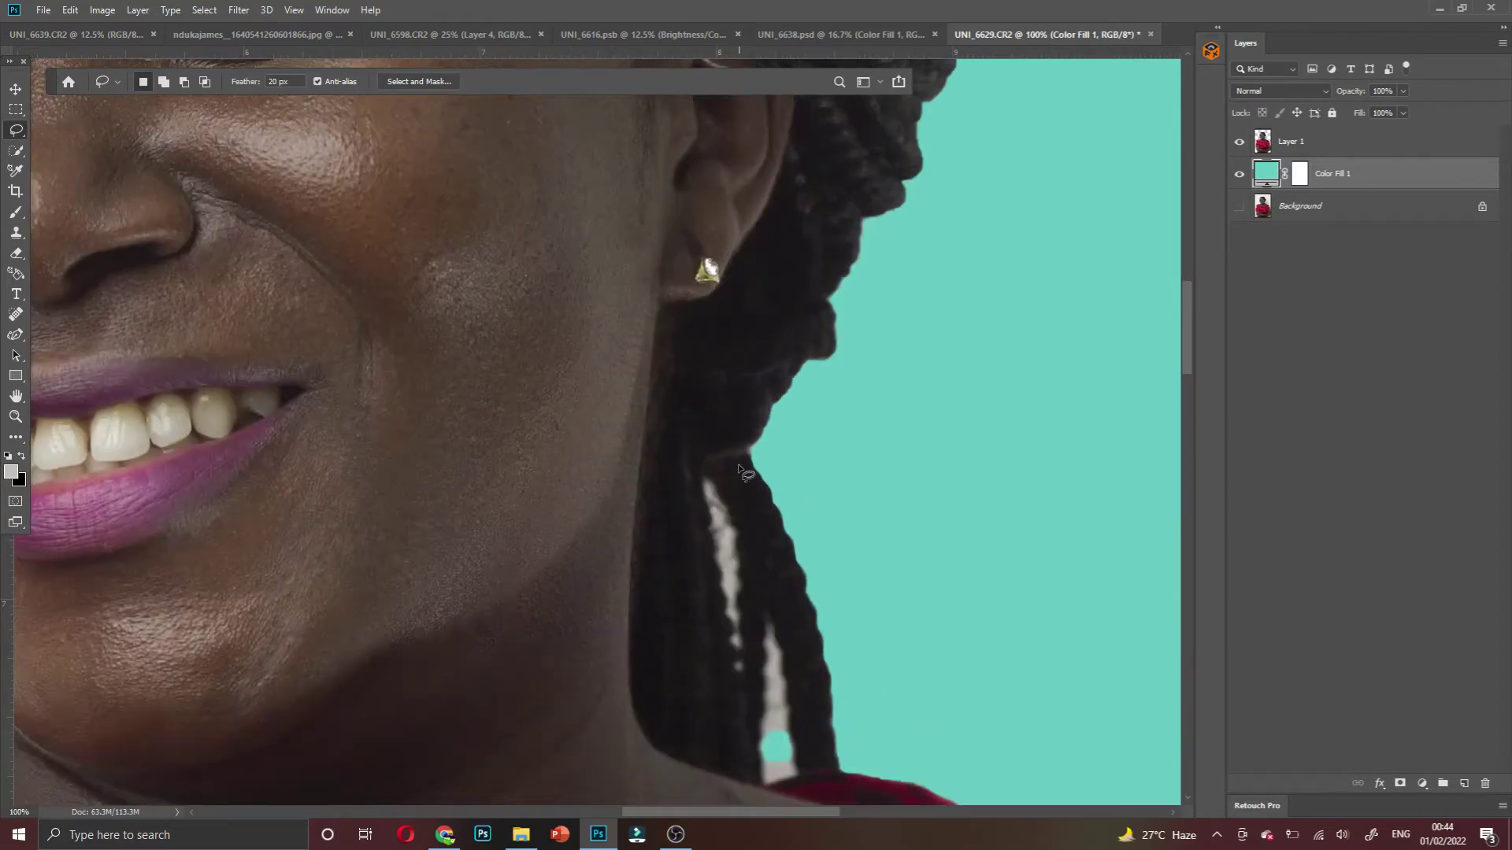
scroll(739, 472, down, 1)
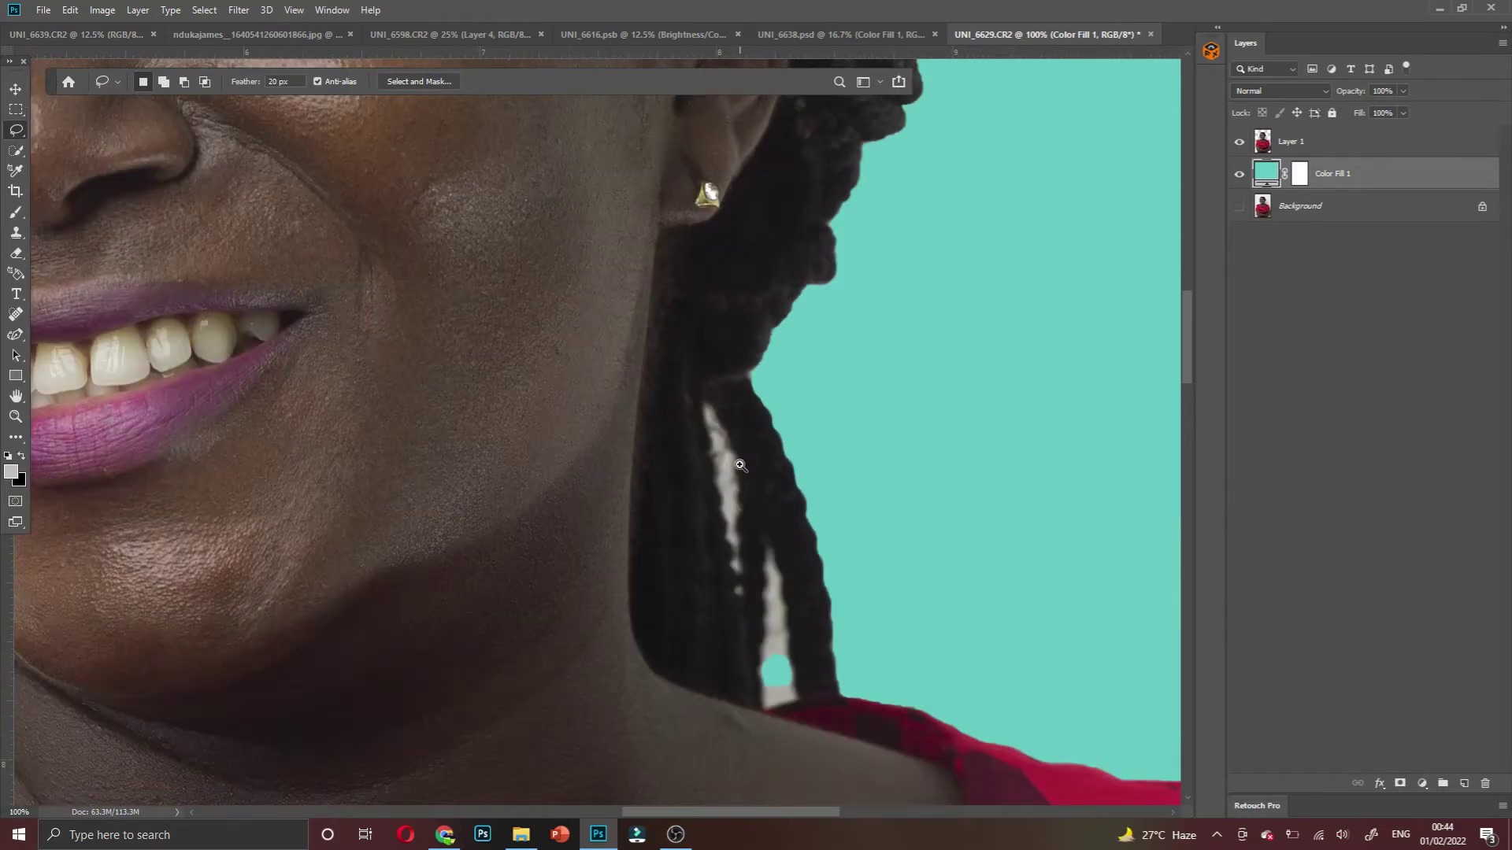
ctrl+click(743, 452)
scroll(745, 449, down, 2)
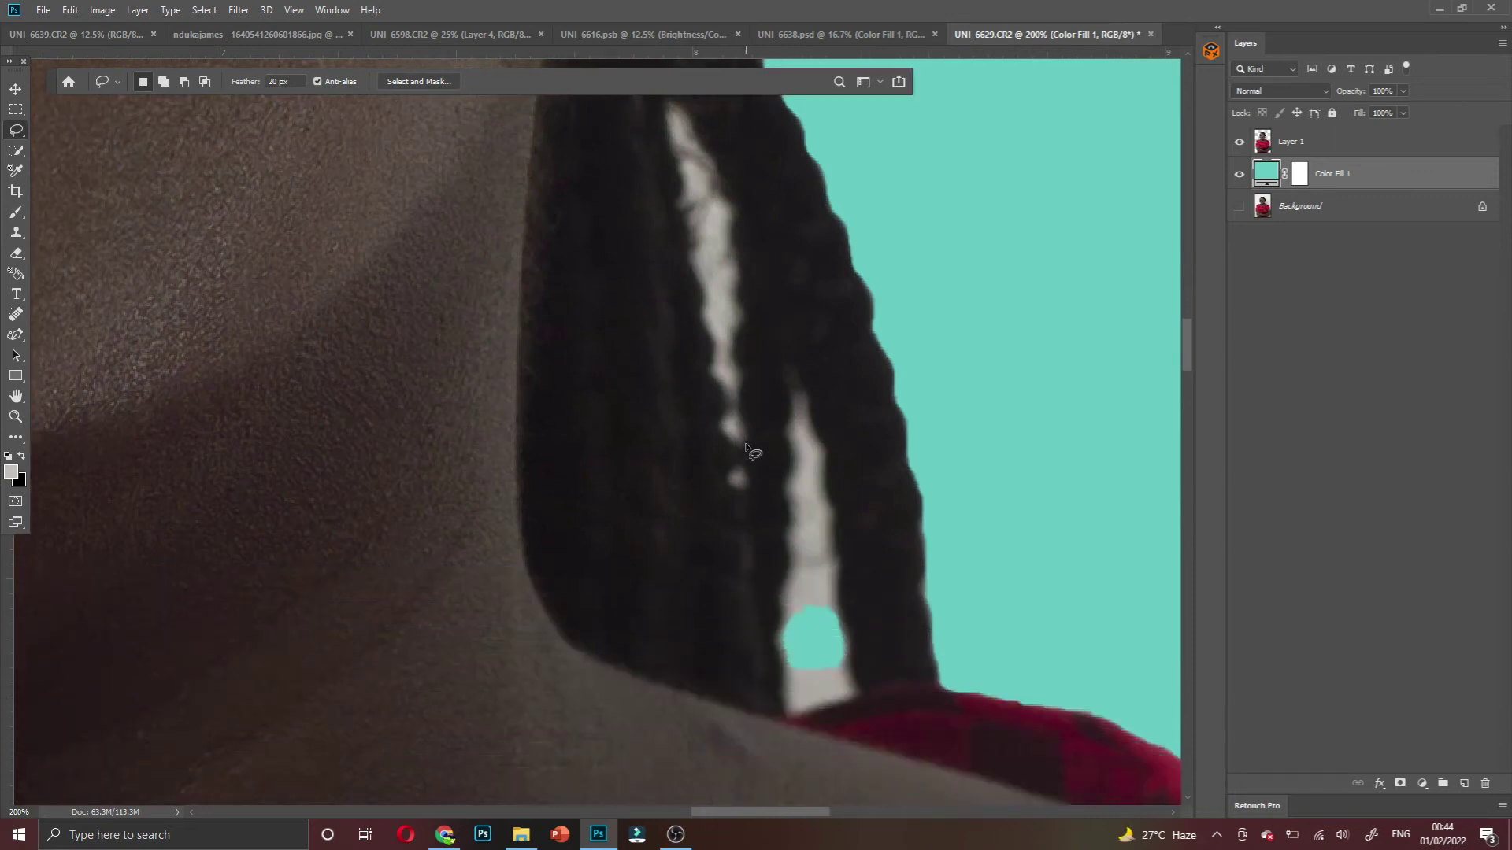
scroll(706, 201, up, 1)
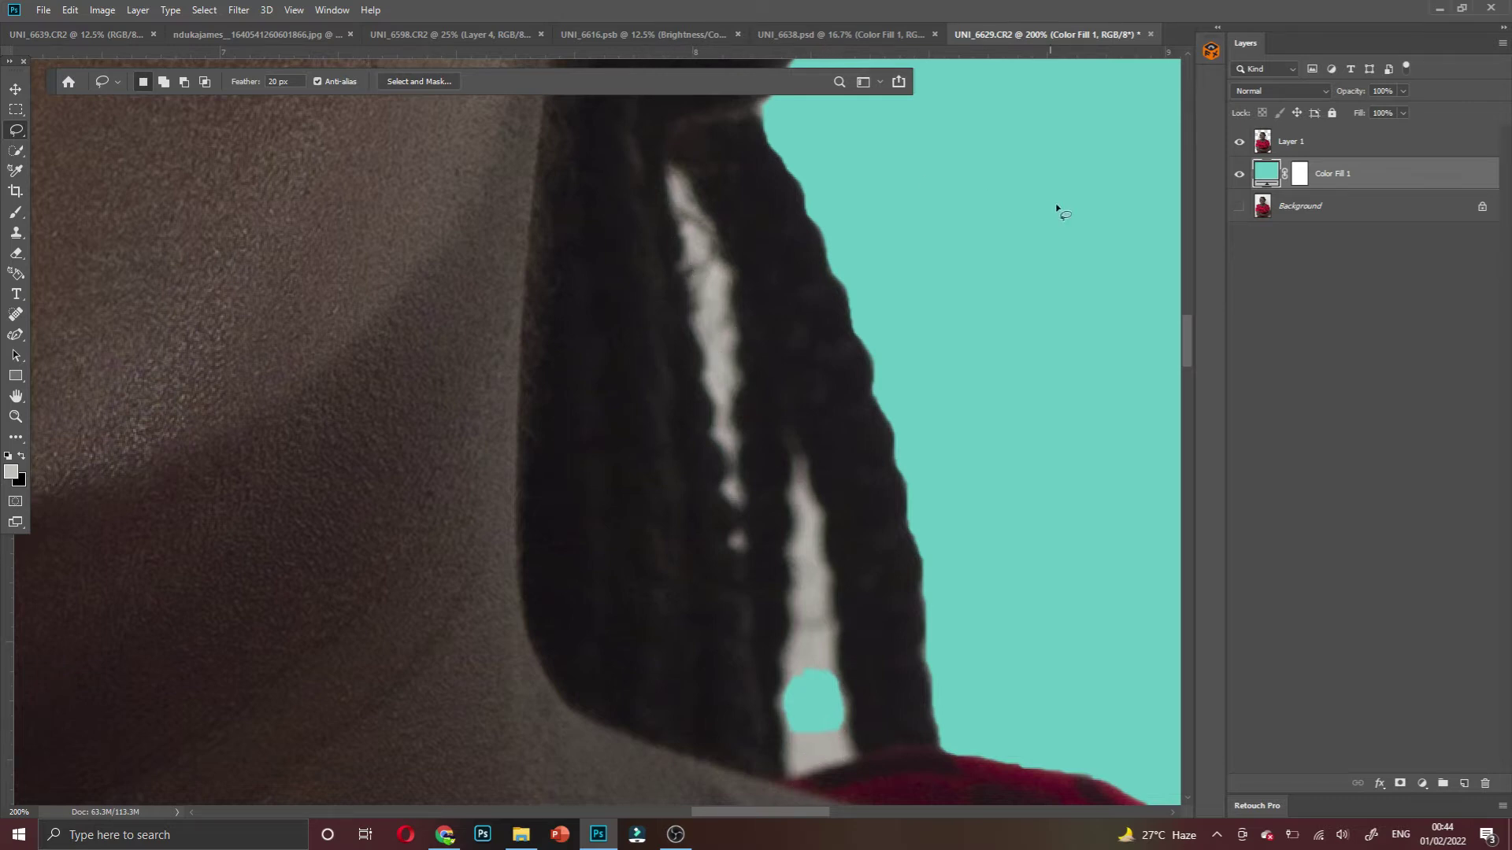
Remove the leftover grey backdrop between the braids on Layer 1 with an additive Magic Wand selection at tolerance 32, leaving nothing selected
click(1272, 148)
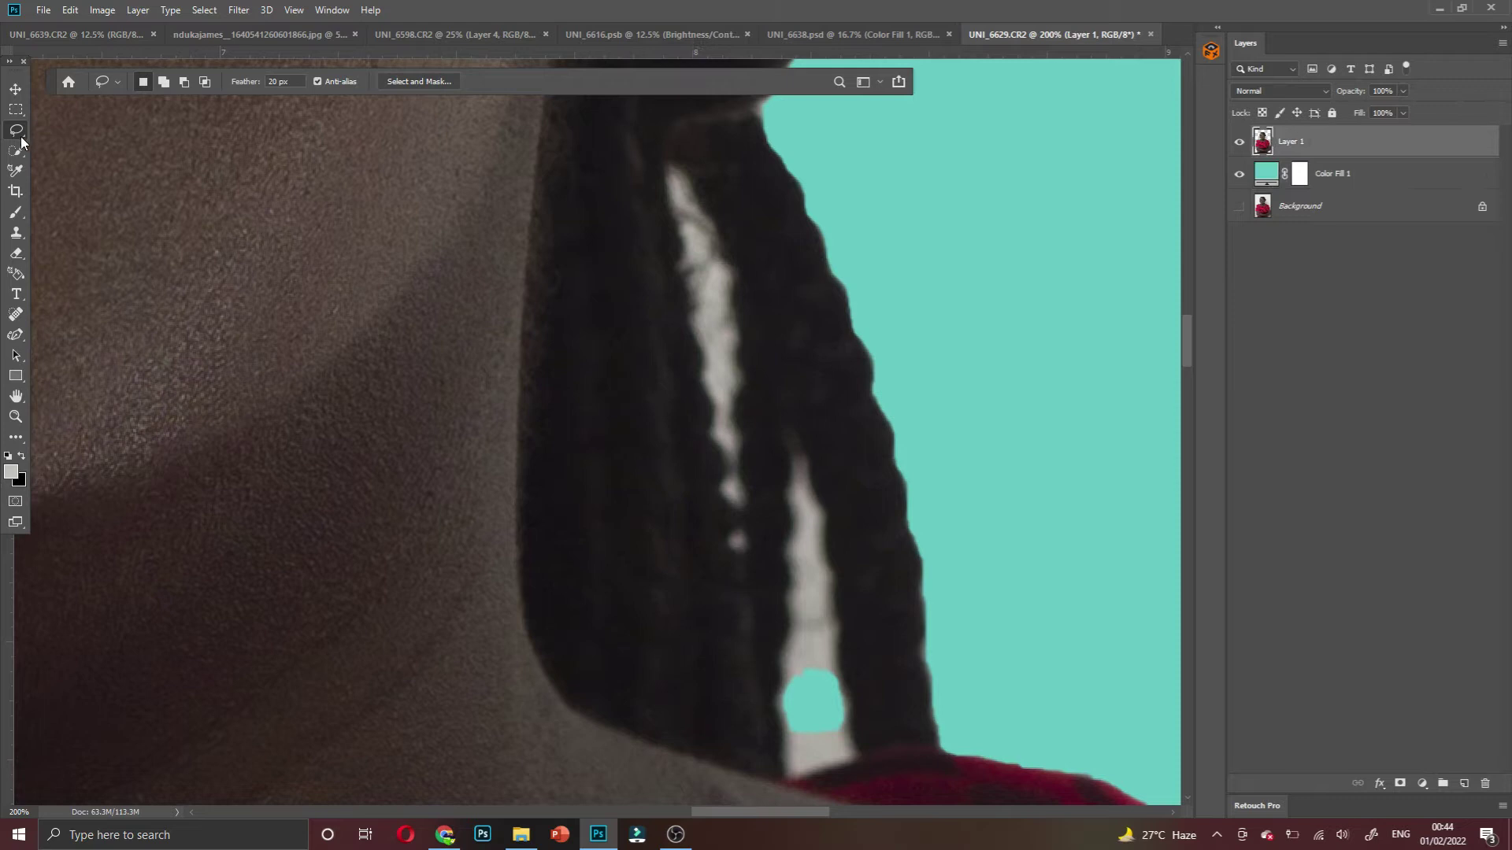
drag(15, 151, 74, 161)
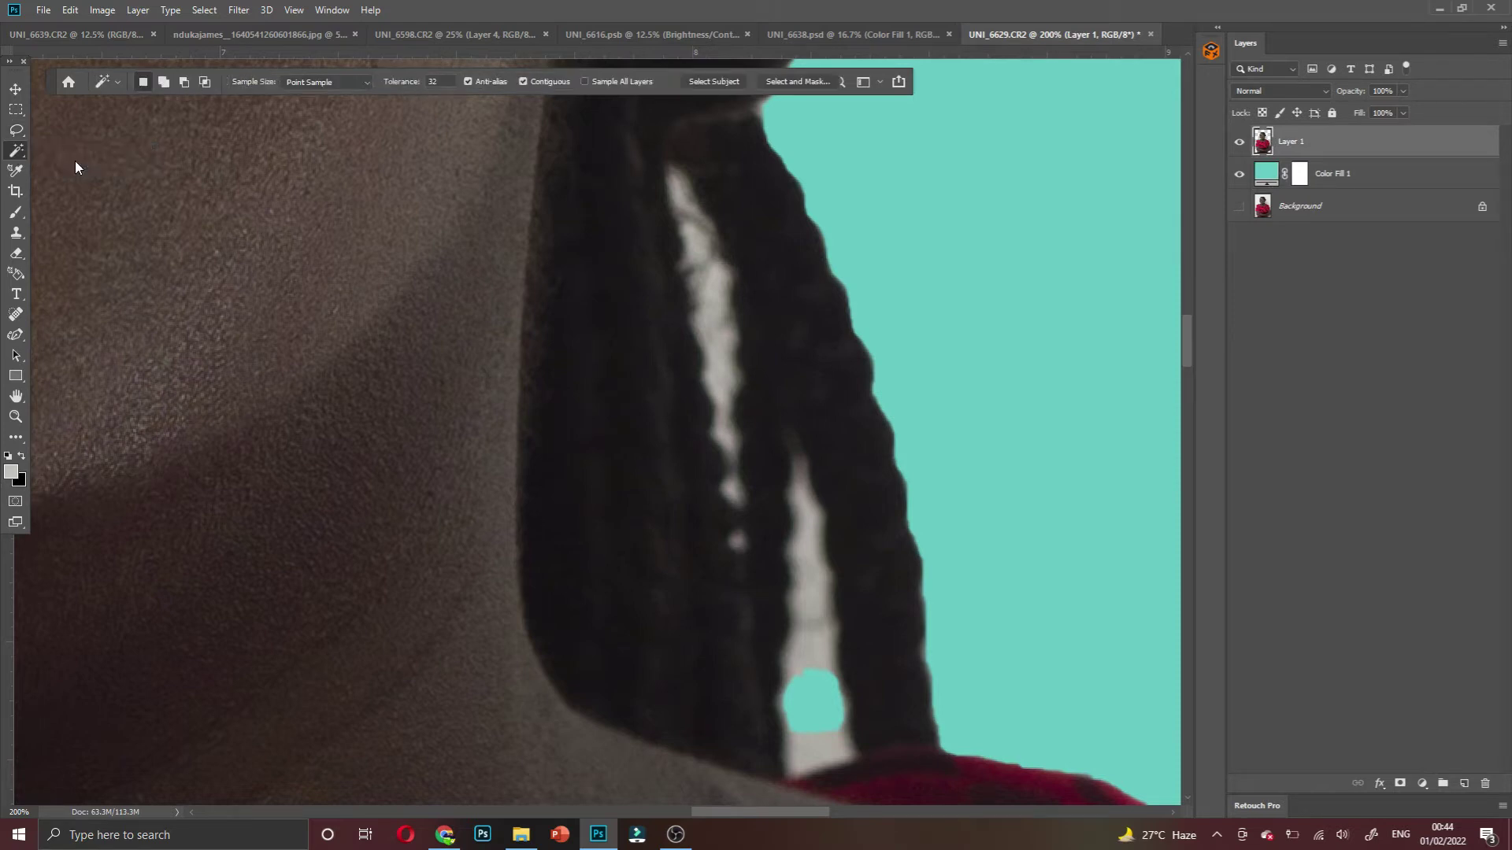
click(703, 268)
click(685, 193)
click(700, 270)
click(709, 276)
shift+click(685, 206)
click(164, 82)
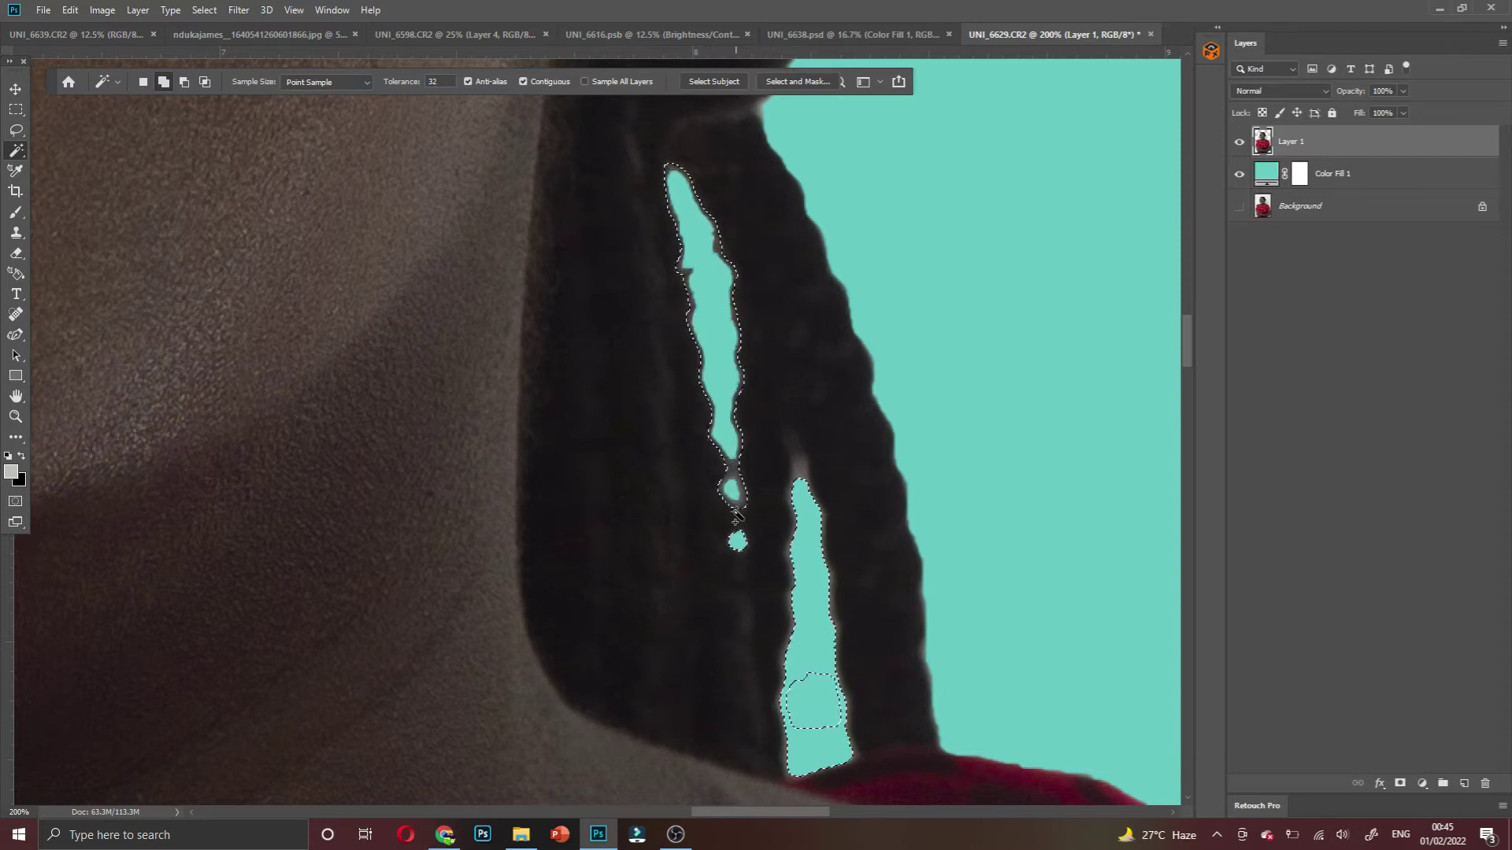
key(Delete)
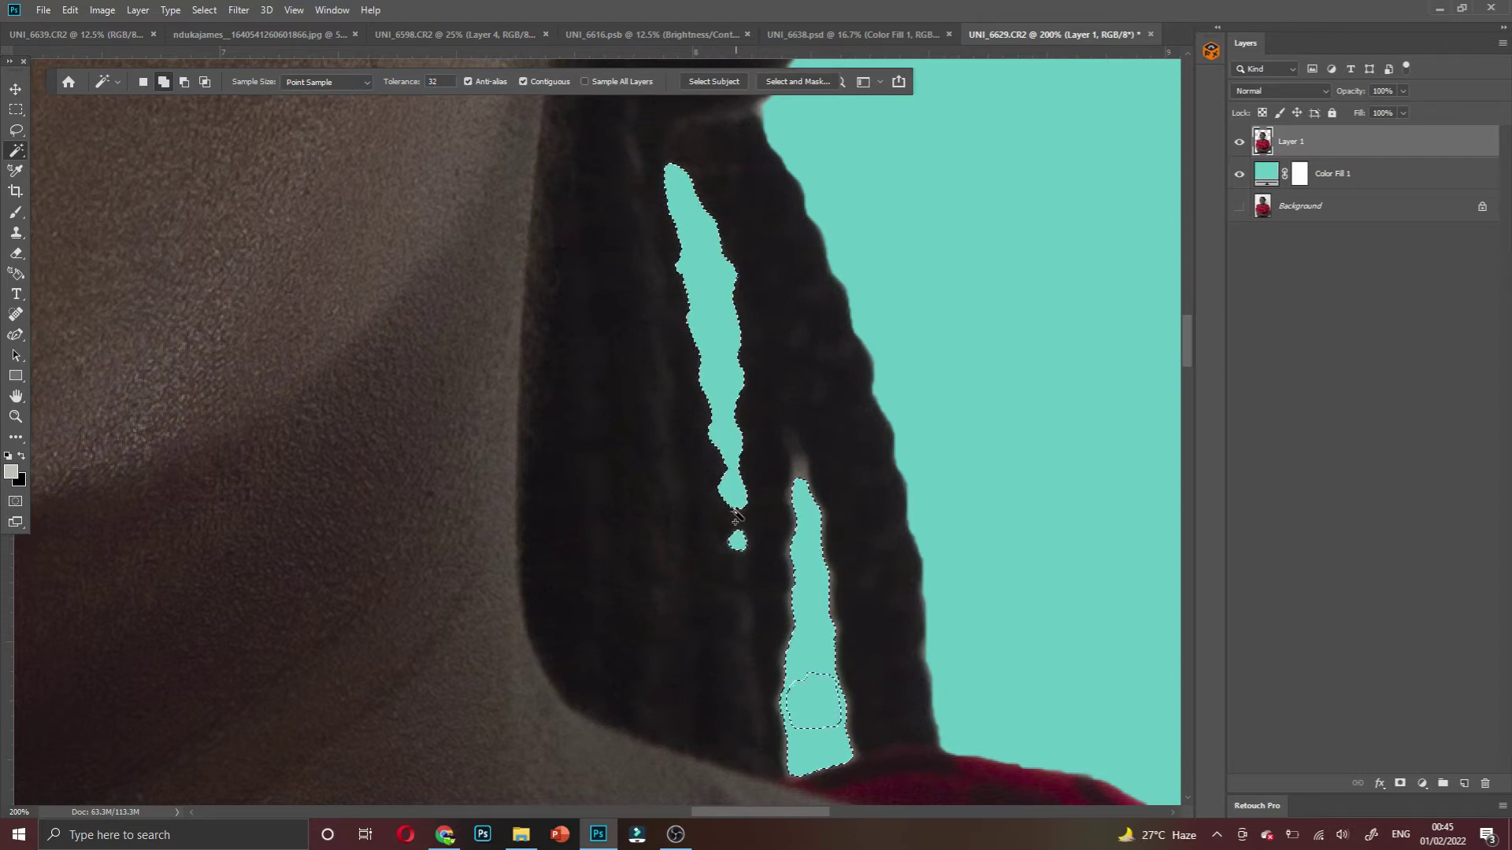
key(ctrl+d)
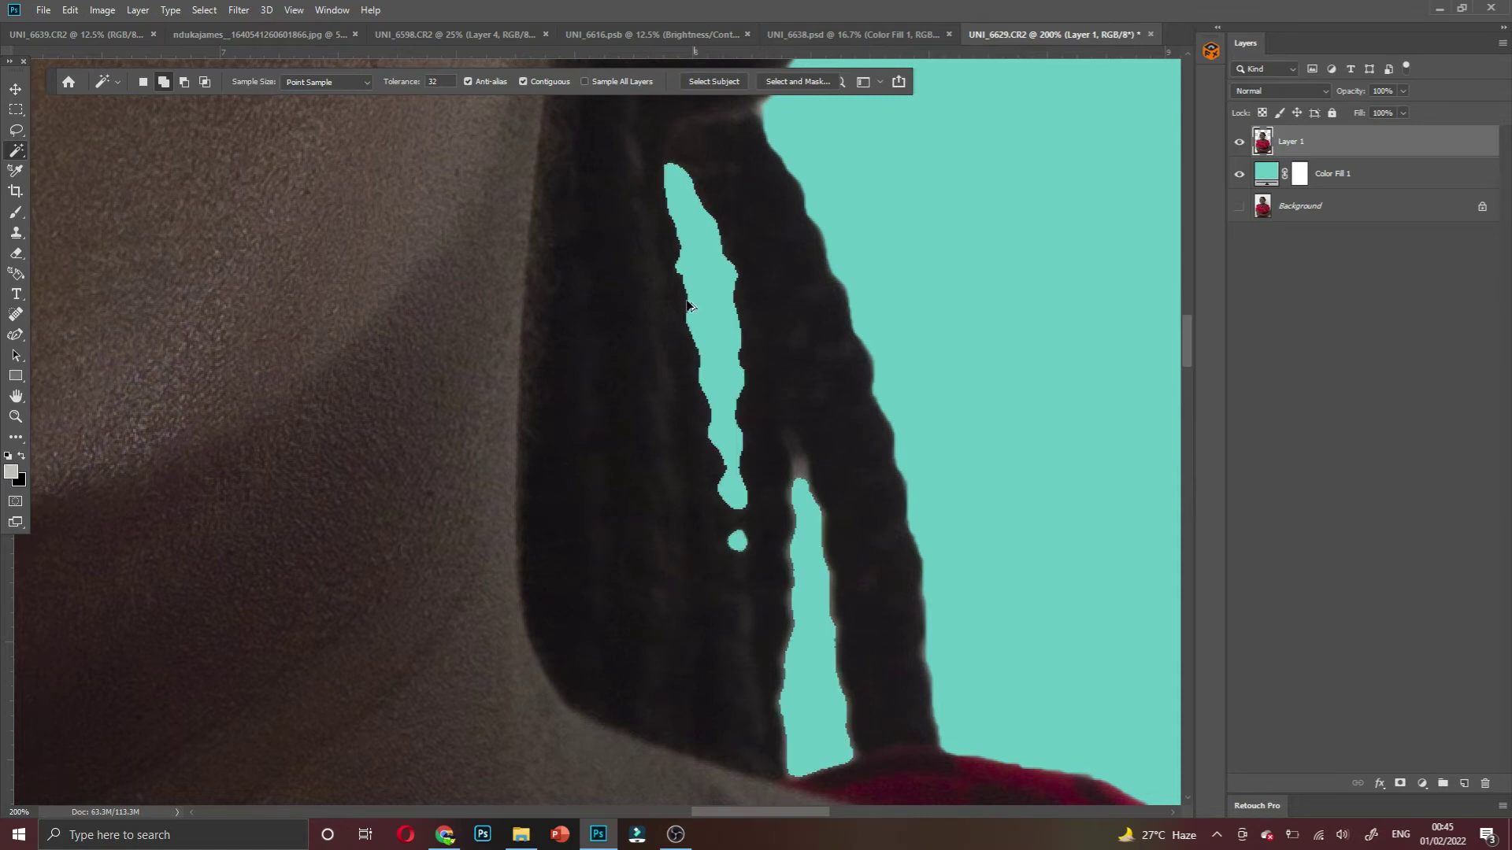
scroll(575, 337, down, 2)
scroll(574, 337, down, 4)
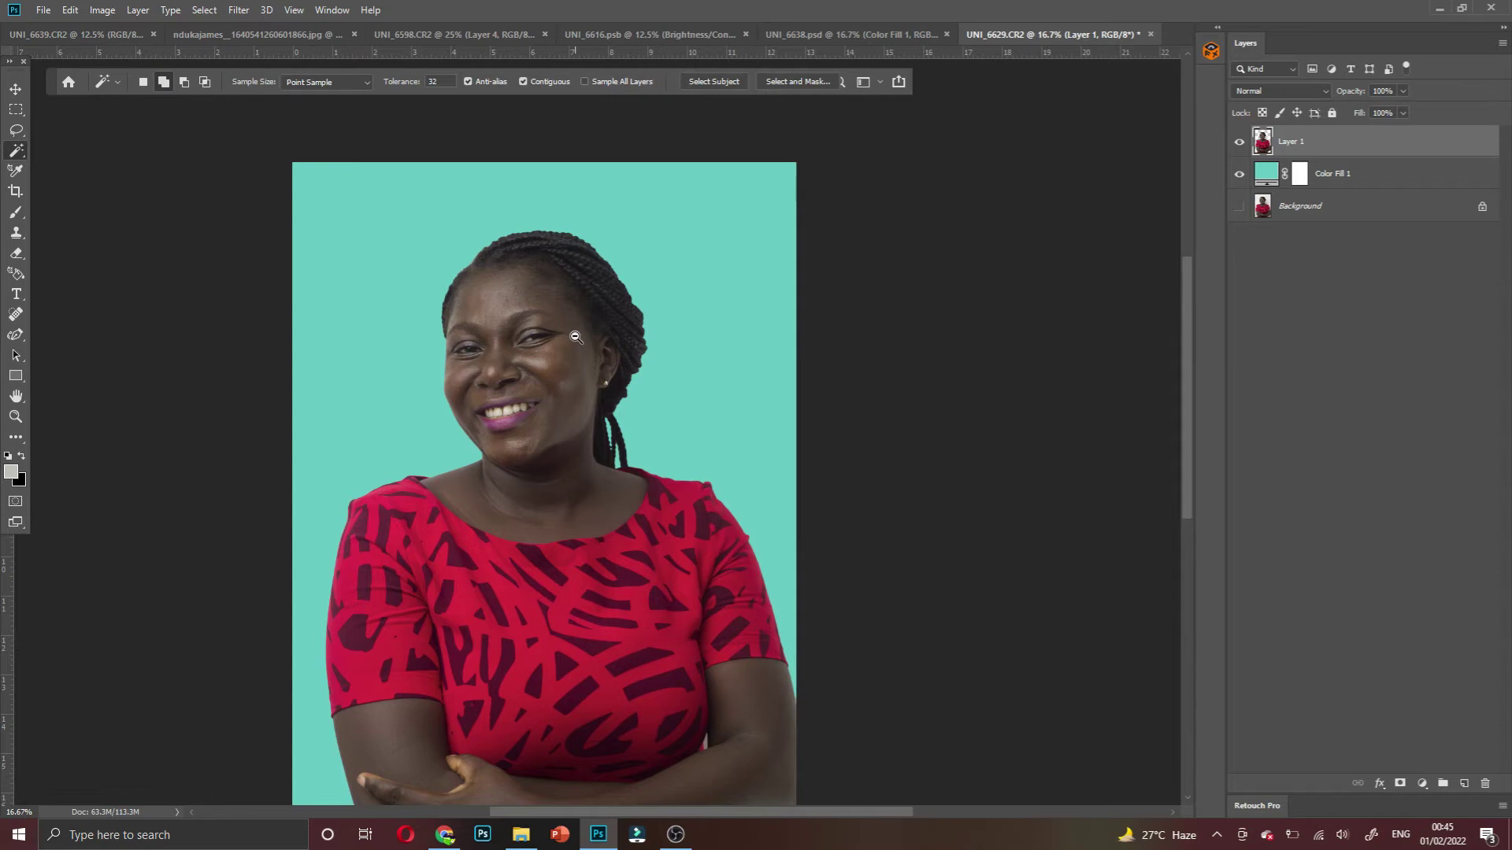
scroll(595, 374, up, 1)
scroll(622, 355, left, 2)
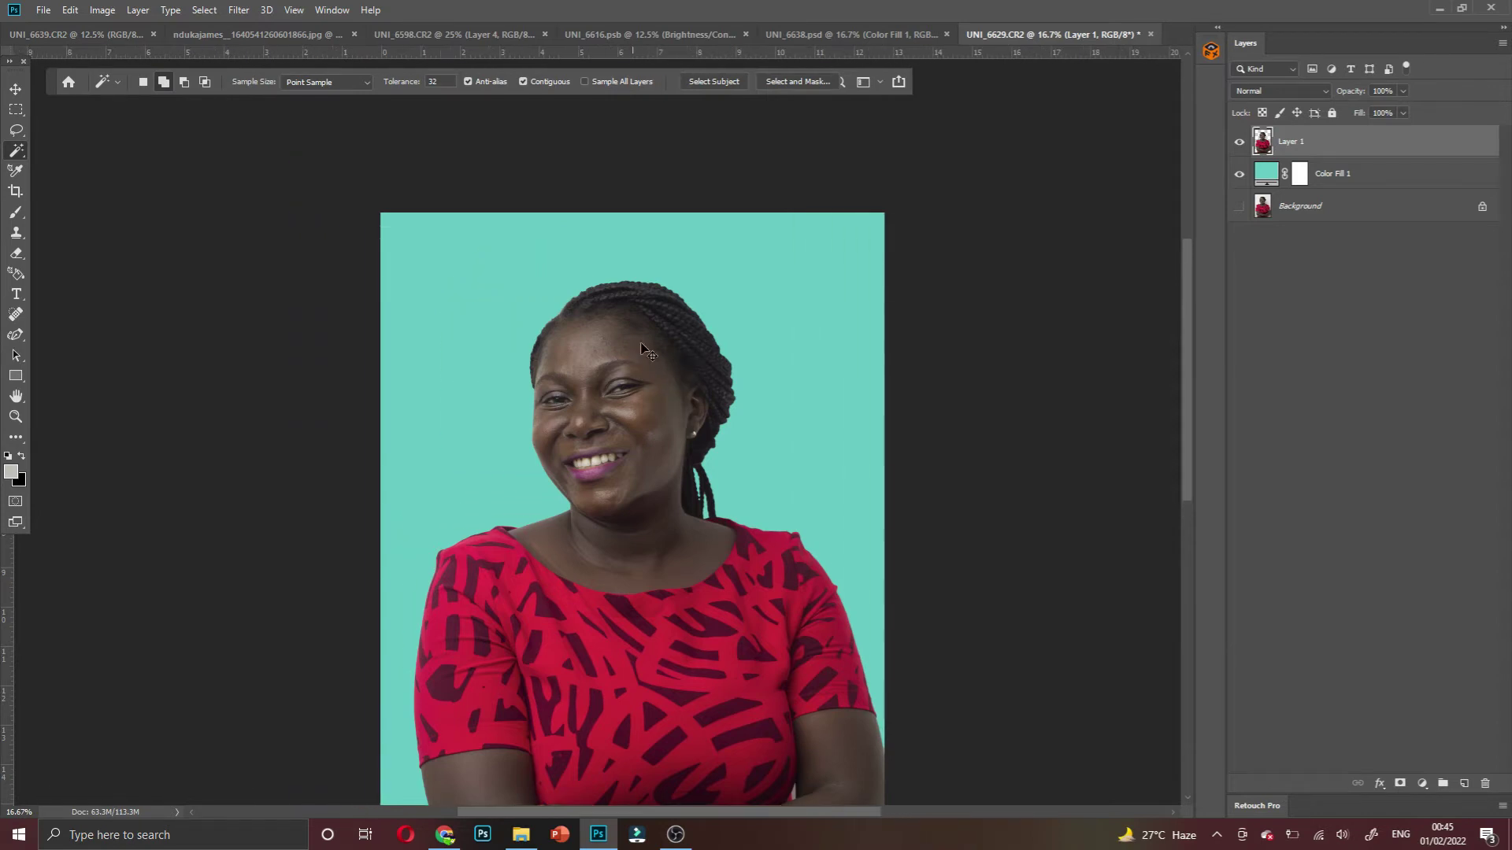
scroll(677, 472, up, 1)
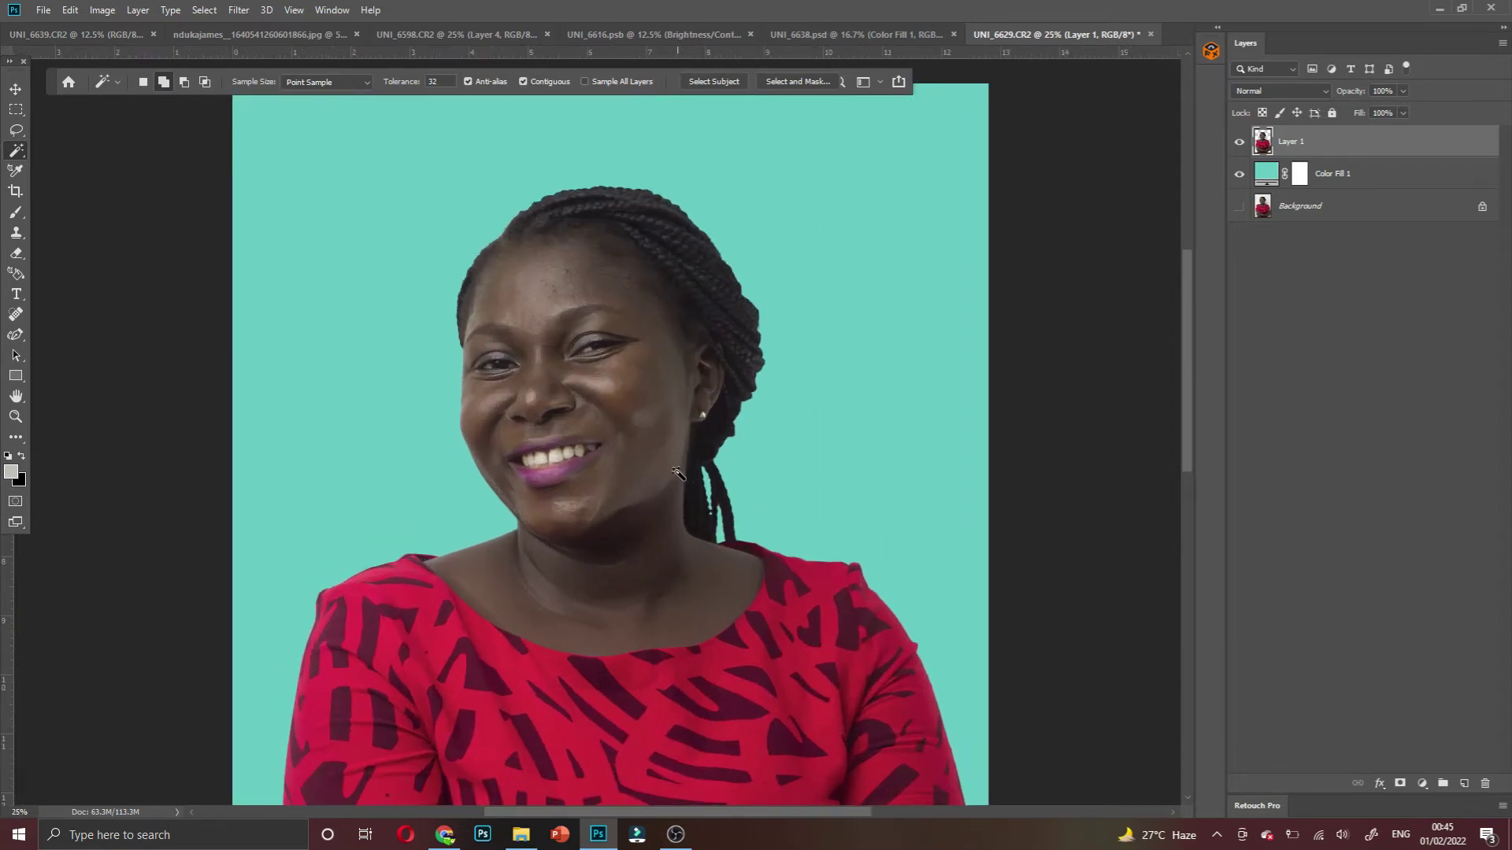
Examine the whole cutout against the teal background, from the head down to the folded arms
scroll(677, 472, left, 2)
scroll(701, 440, down, 2)
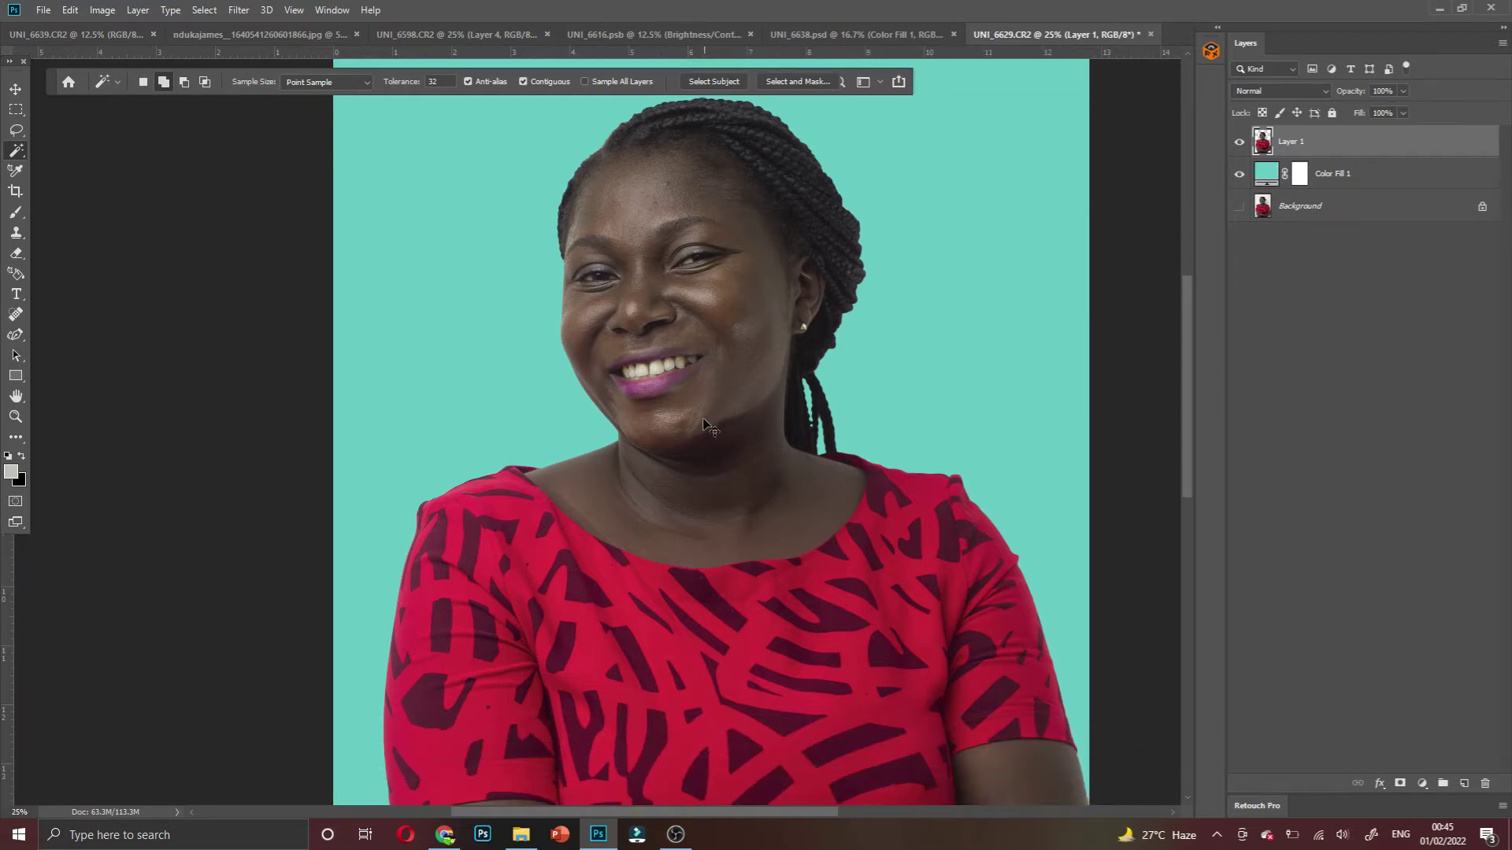
scroll(661, 361, down, 1)
scroll(655, 370, down, 2)
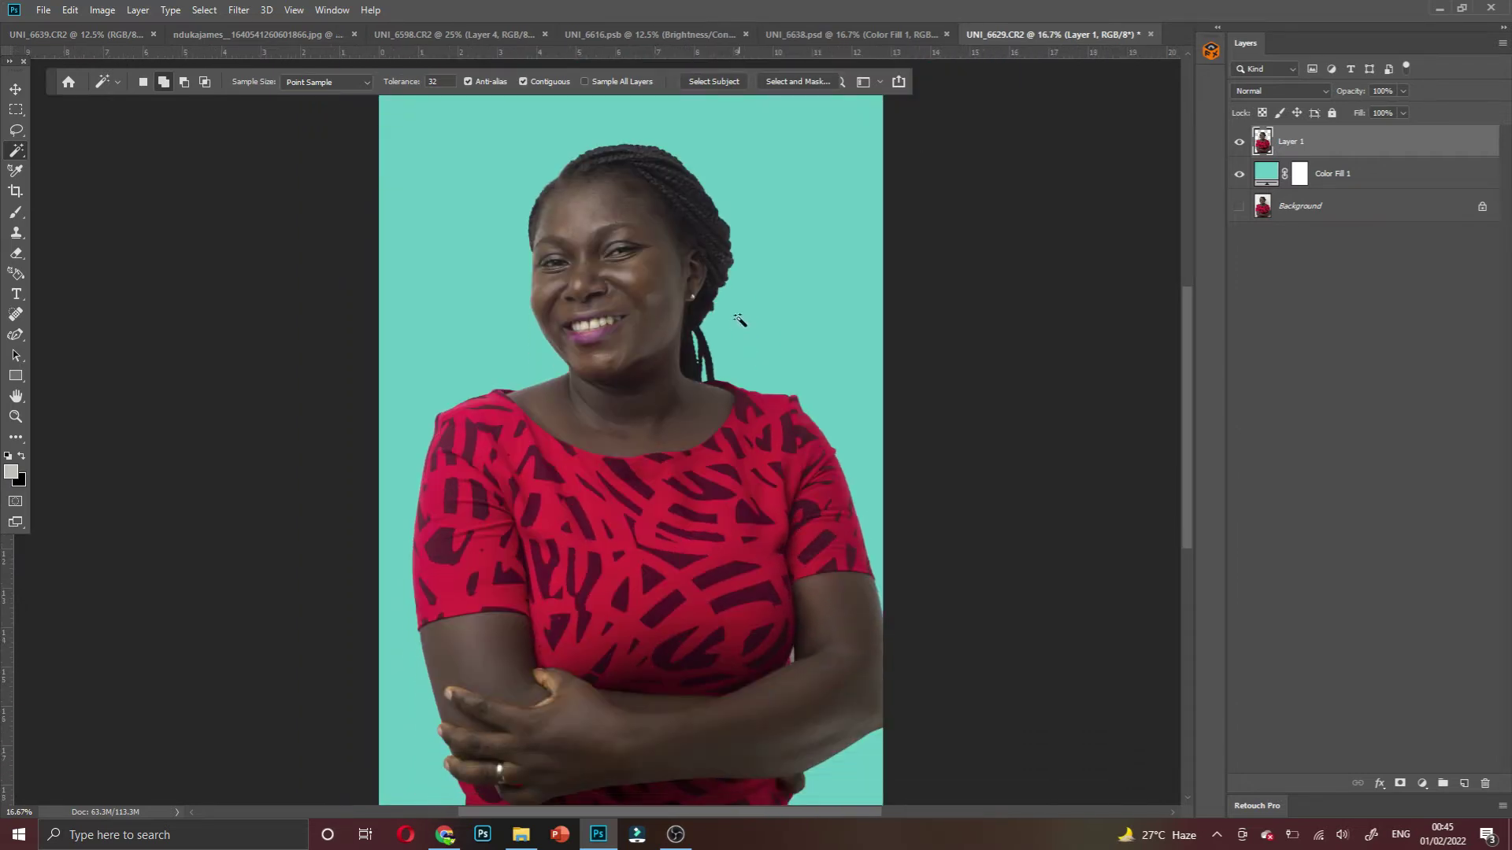
click(15, 91)
key(ctrl)
scroll(665, 367, down, 1)
scroll(615, 409, down, 3)
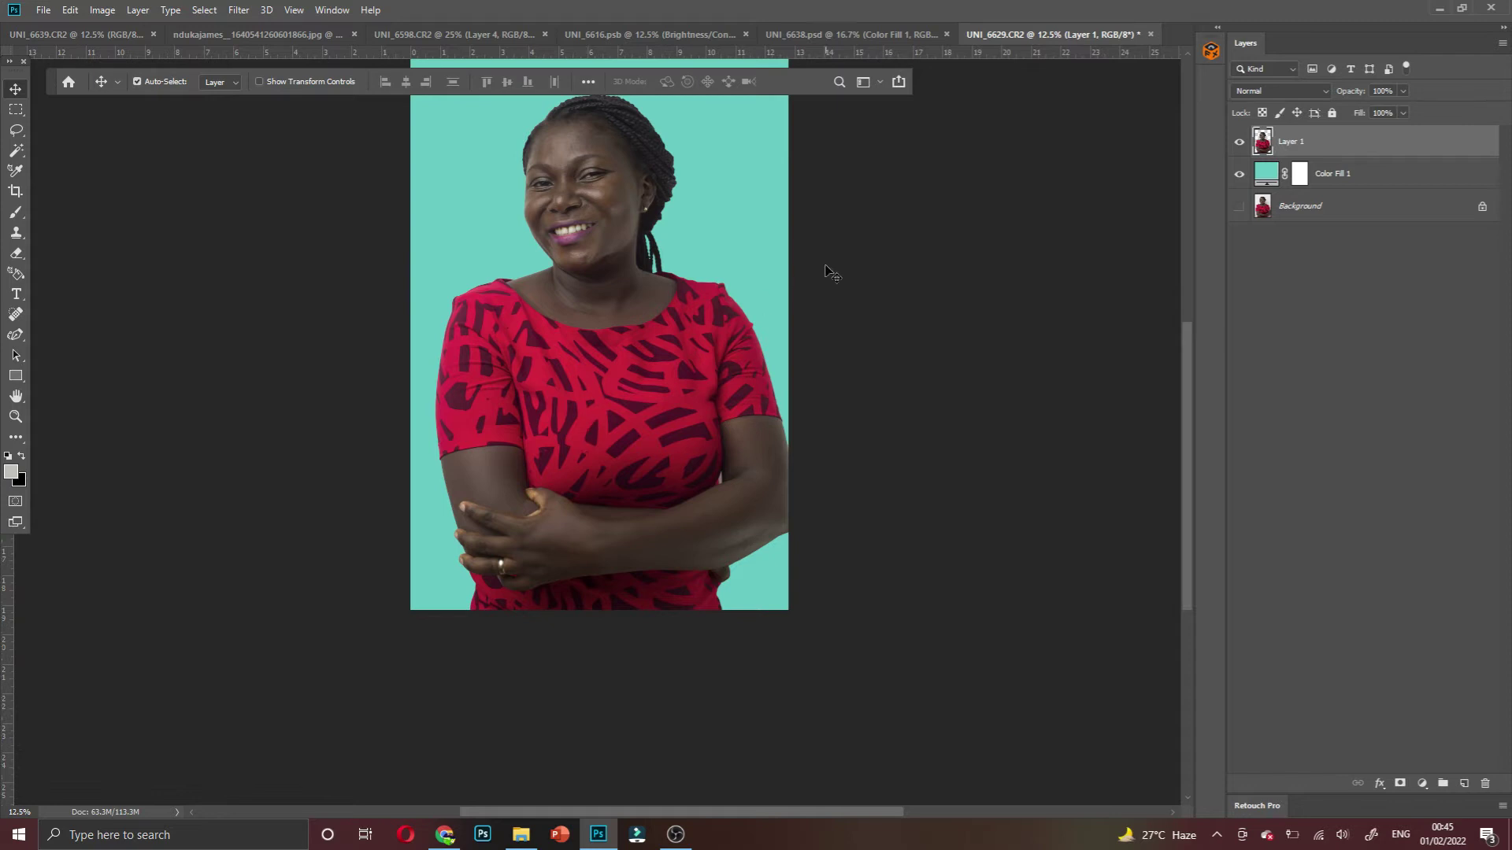
Copy the hex code 60cbc5 from the Color Fill 1 layer's colour without changing the fill
click(1332, 175)
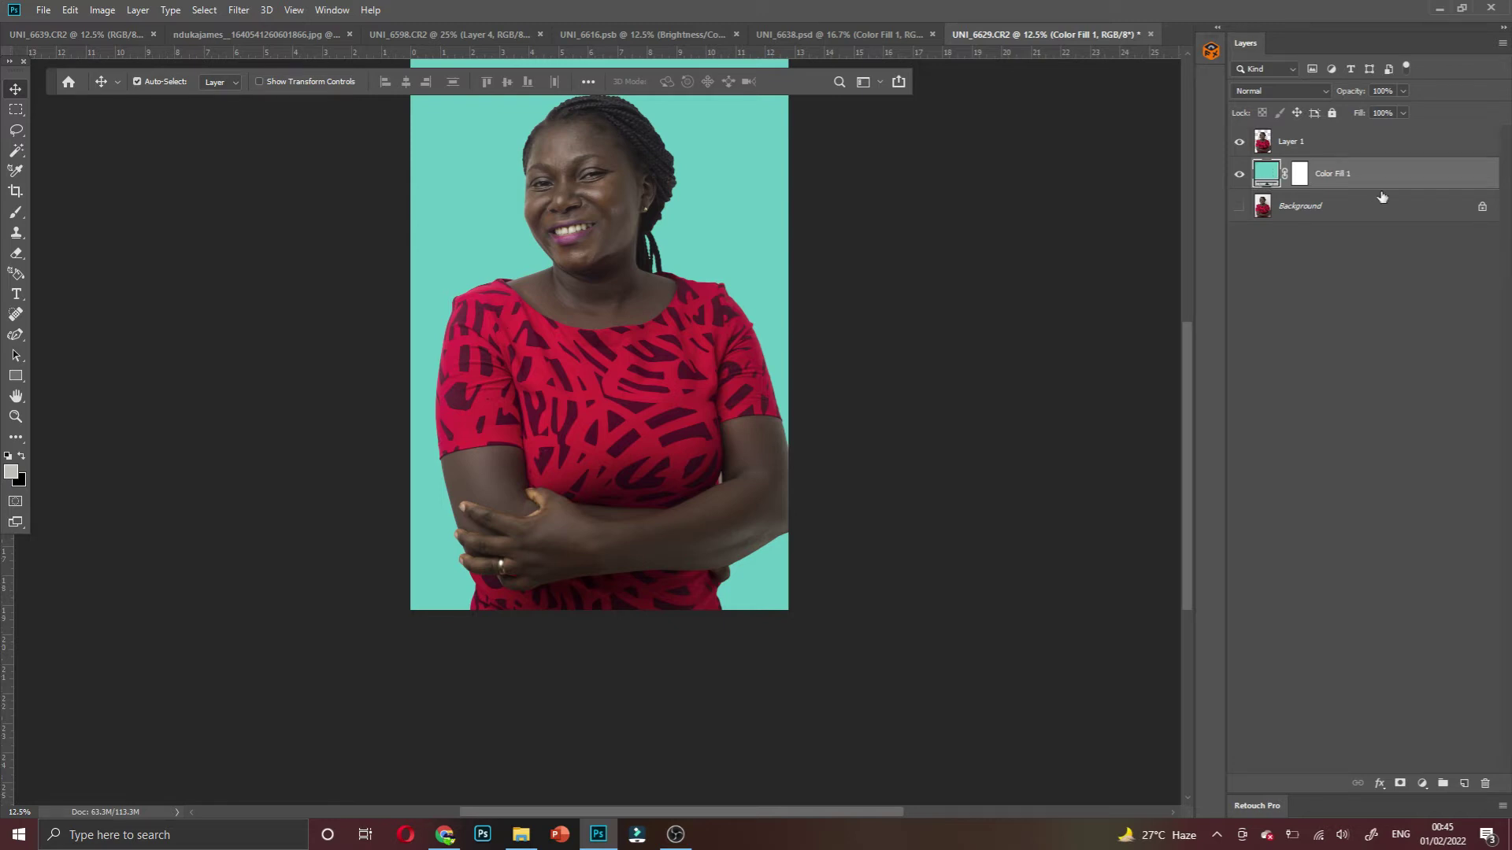
double_click(1265, 175)
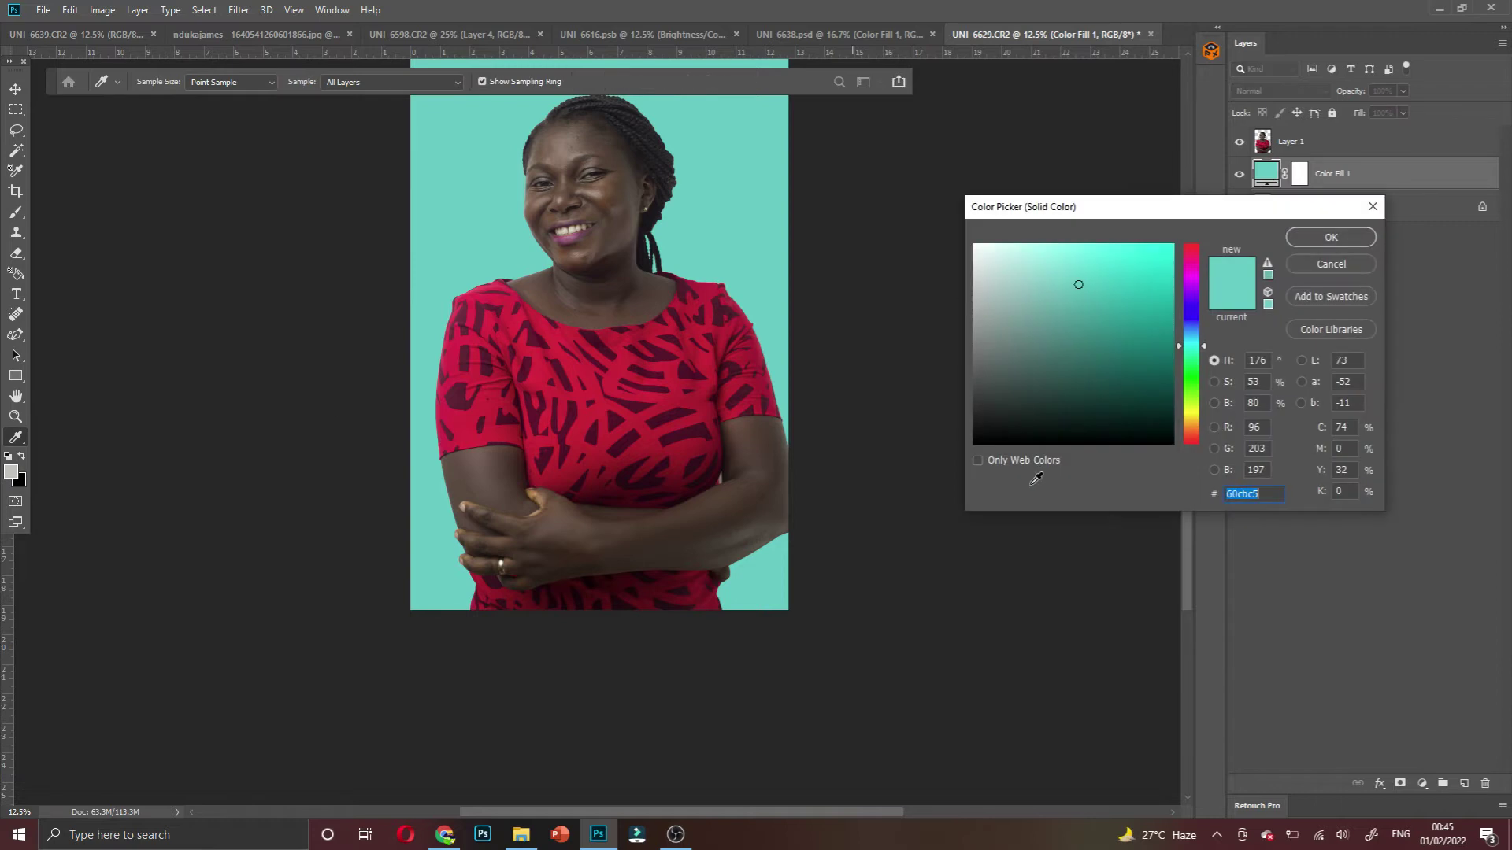
right_click(1243, 496)
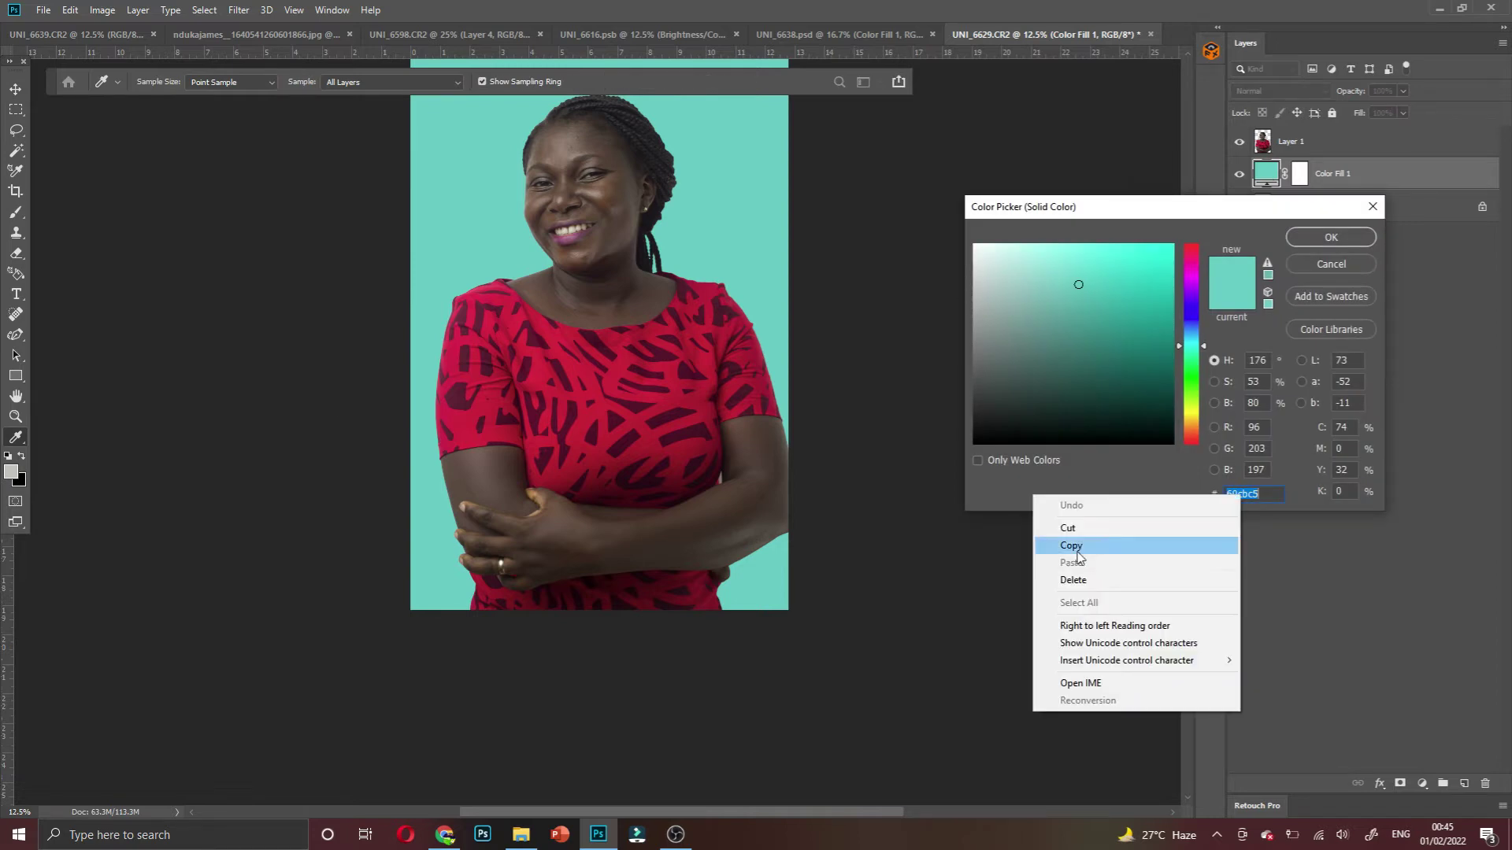
click(1102, 542)
click(1373, 207)
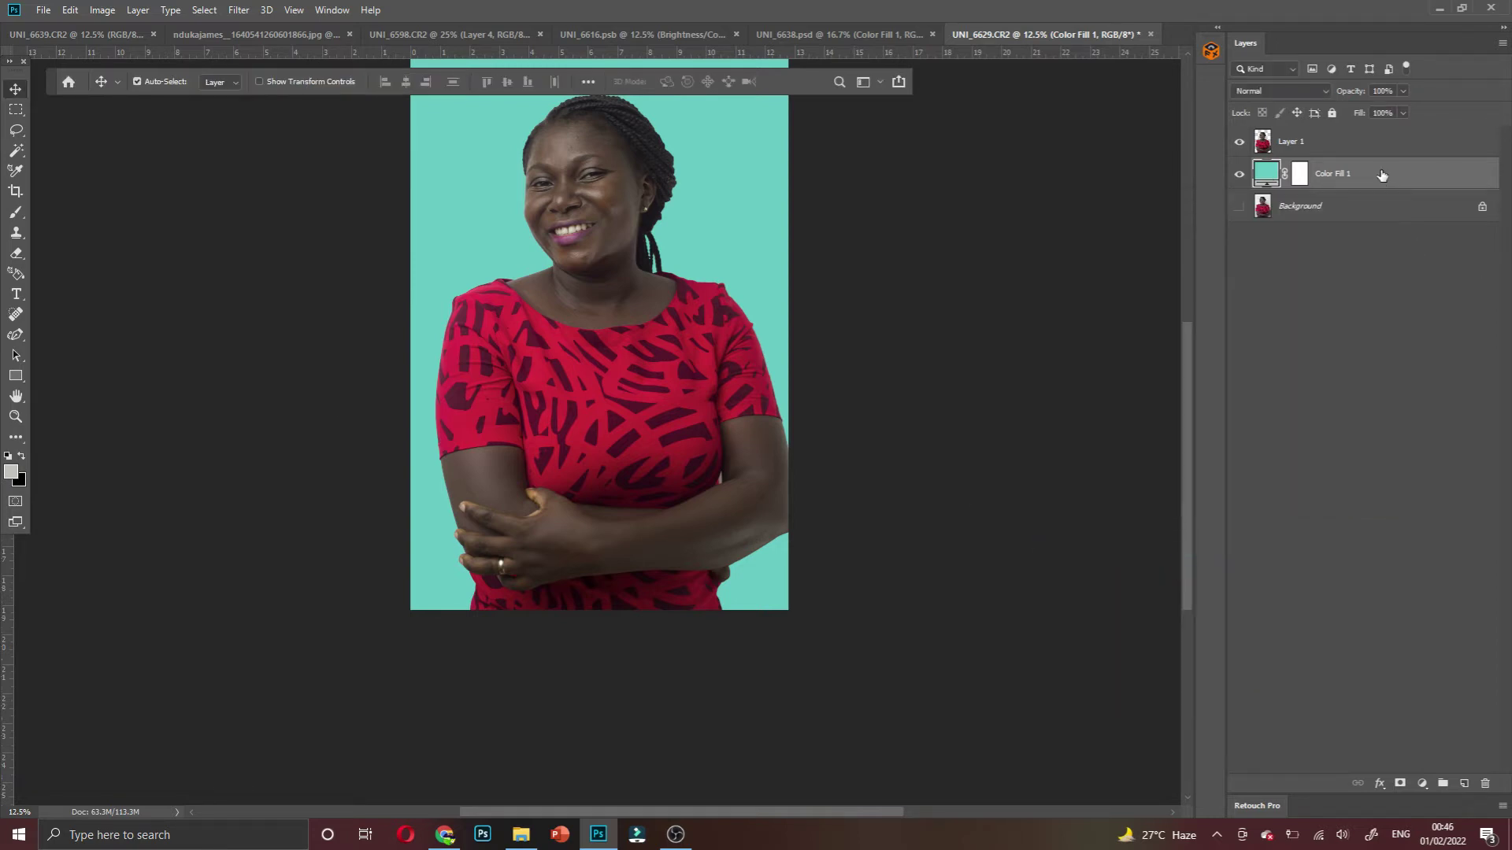
Delete the Color Fill 1 layer and replace it with a new Solid Color fill layer in 60cbc5 beneath Layer 1
key(Delete)
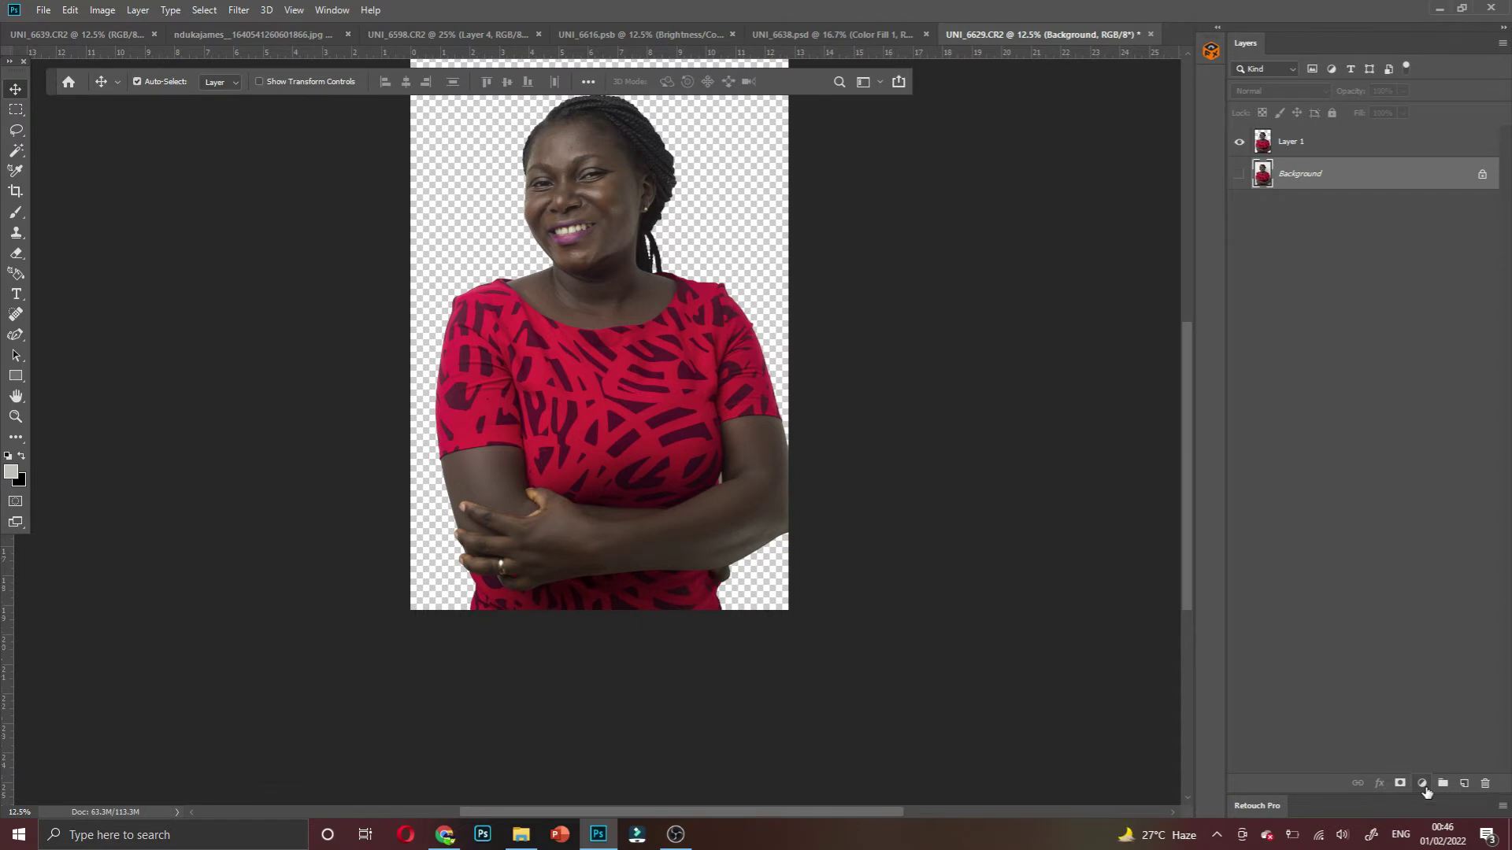
click(1423, 785)
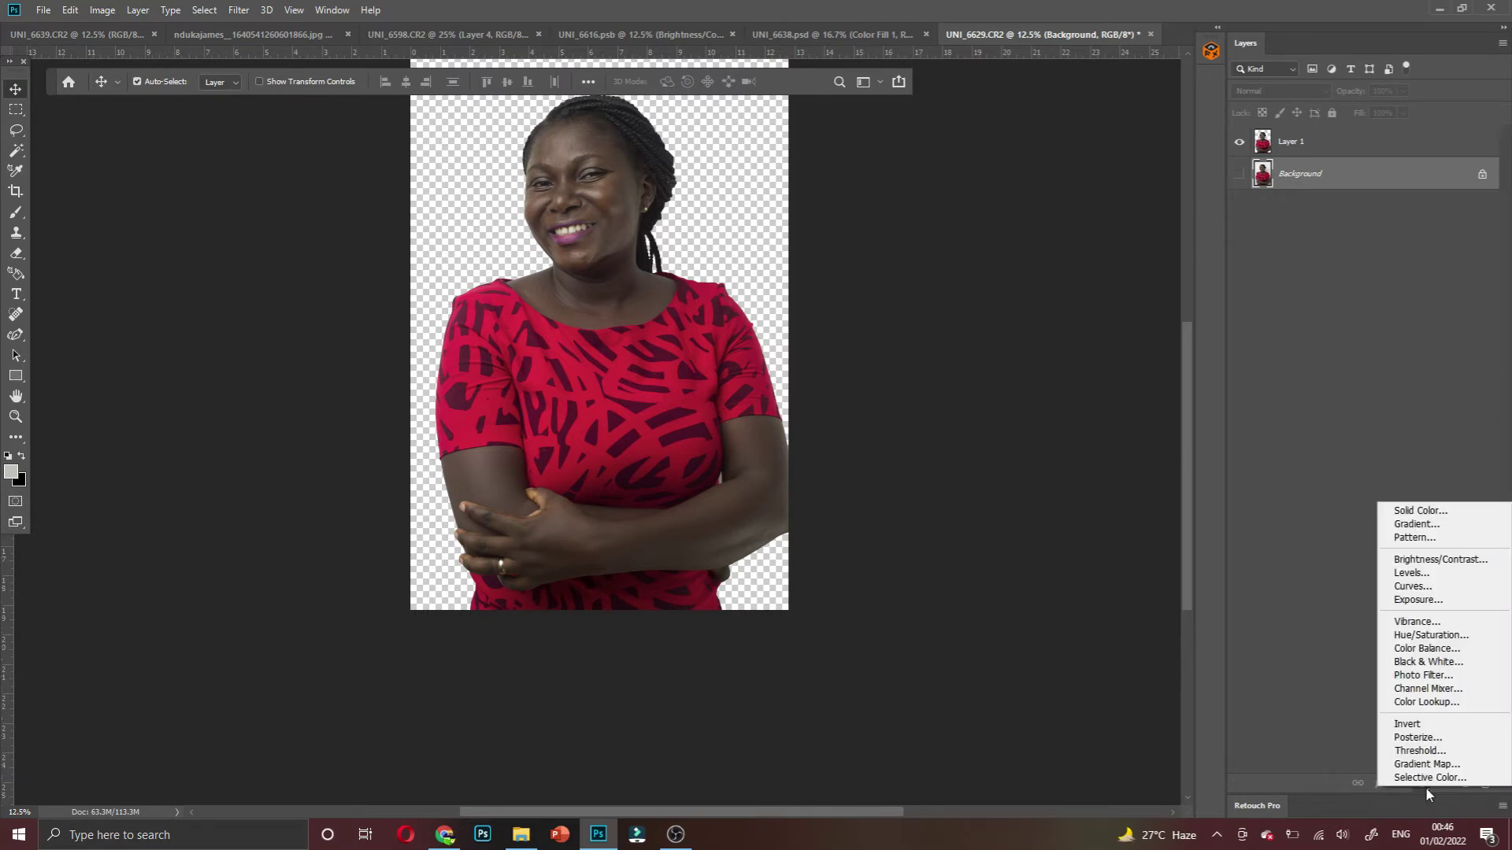
click(1413, 512)
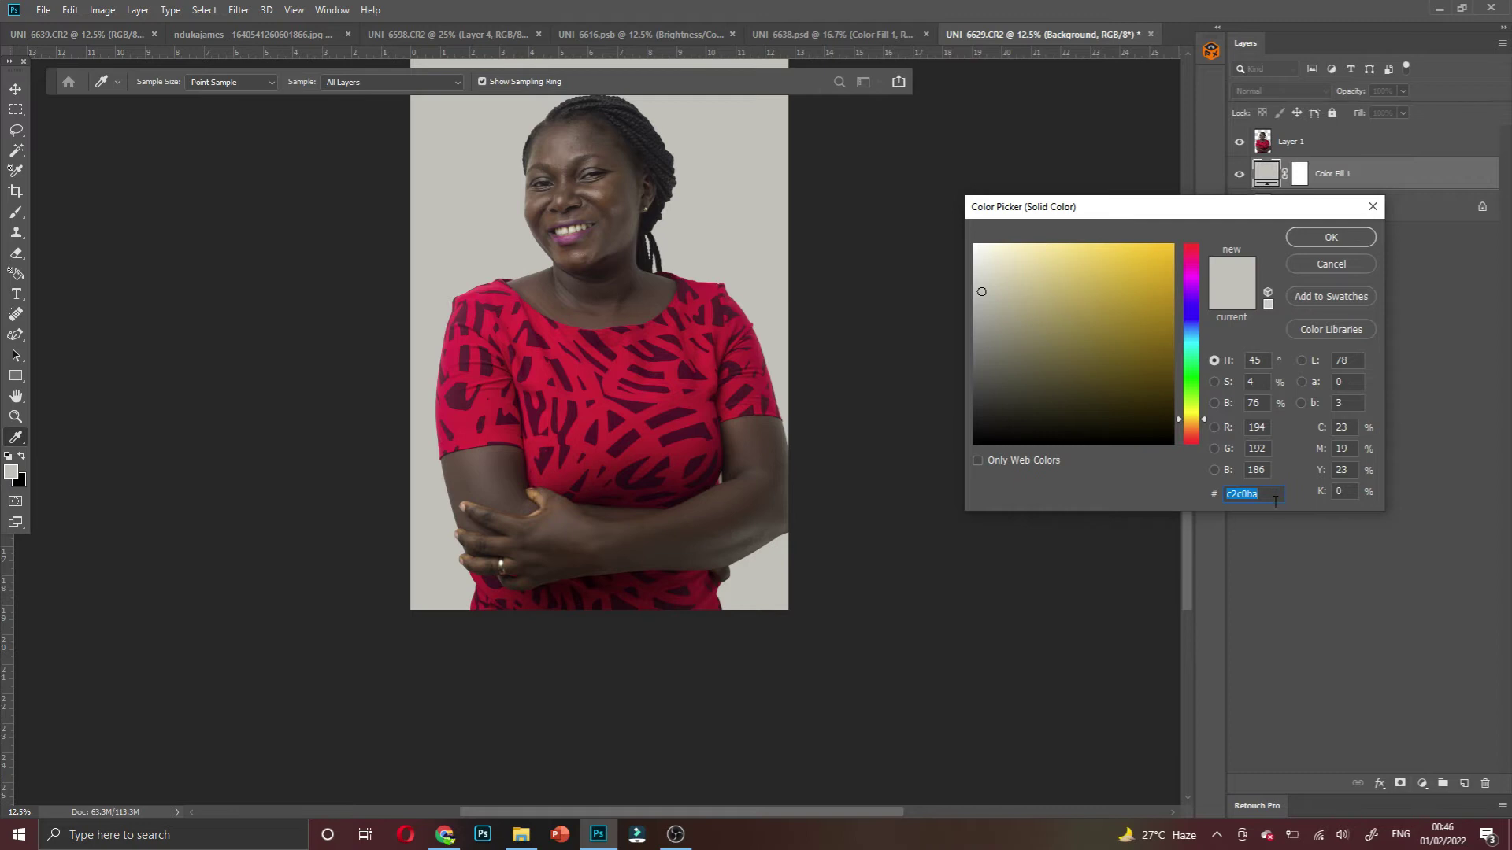
key(ctrl+v)
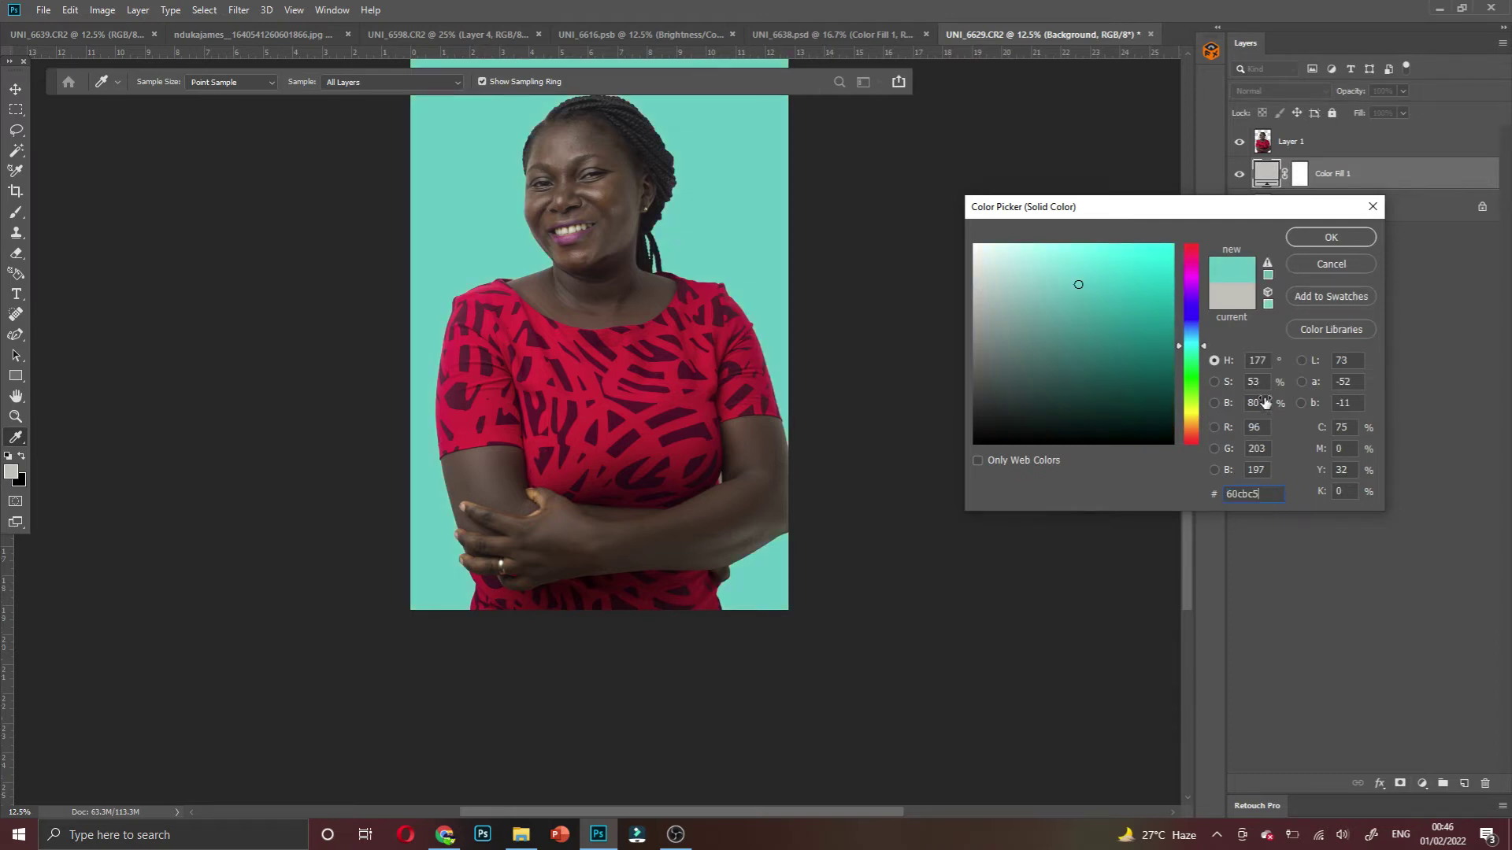
click(1317, 247)
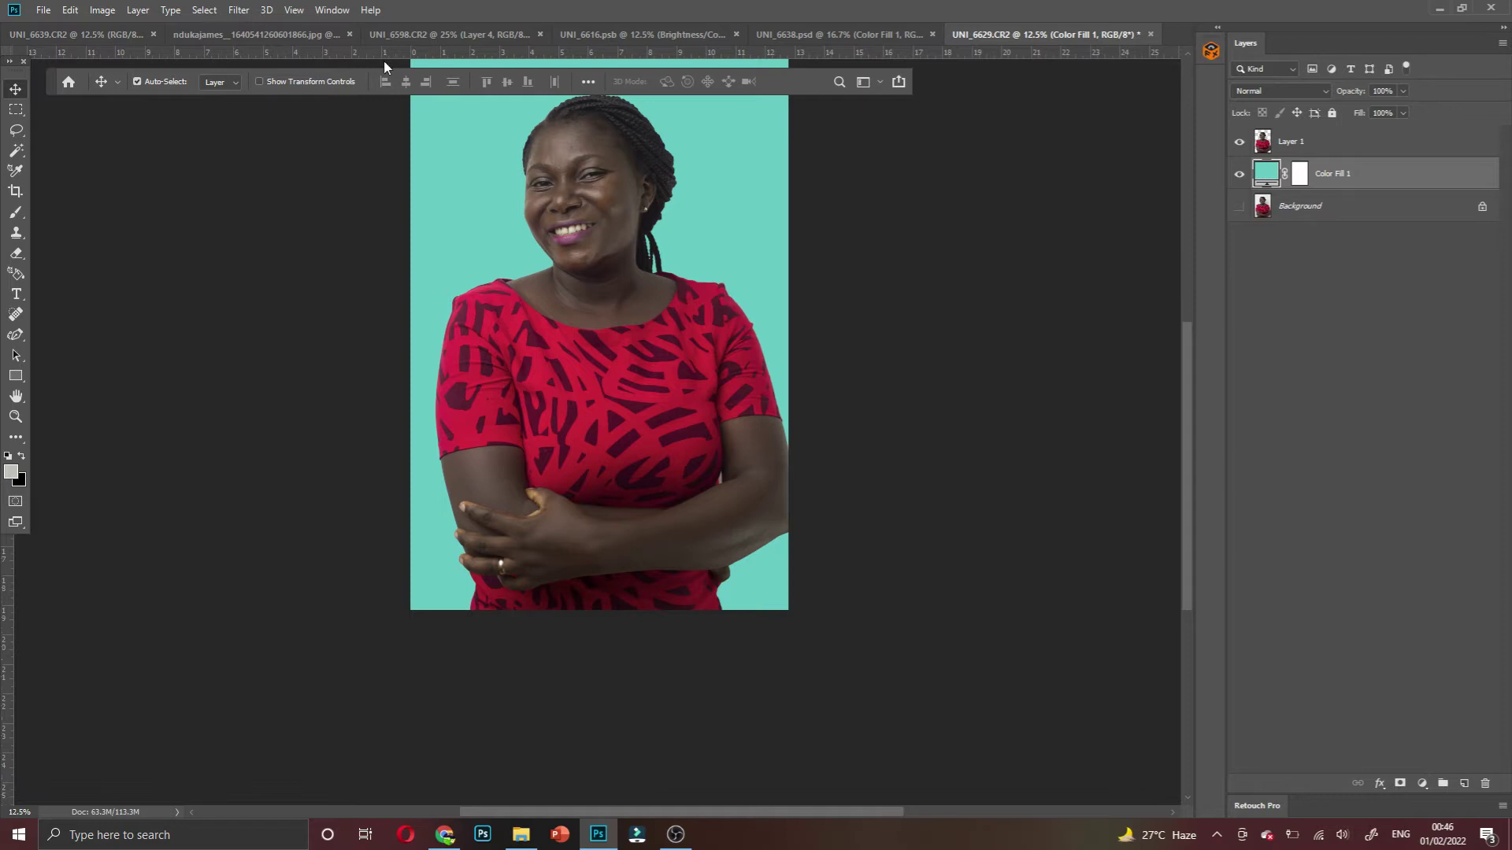
Examine the cutout edges around the hair, face, shoulders and sleeves against the new teal fill
scroll(666, 598, up, 4)
ctrl+click(604, 486)
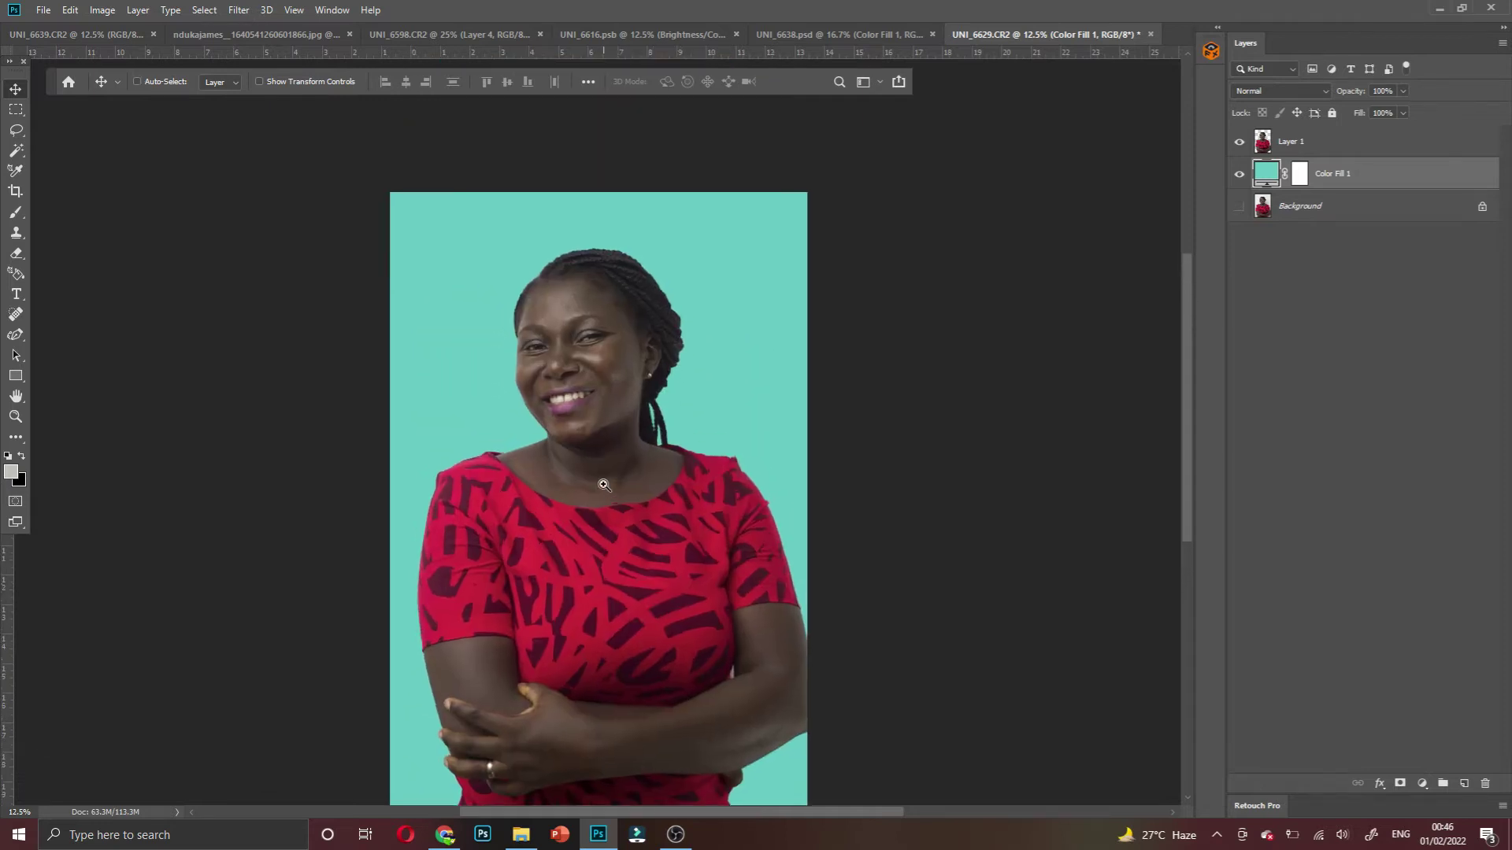
scroll(630, 480, down, 3)
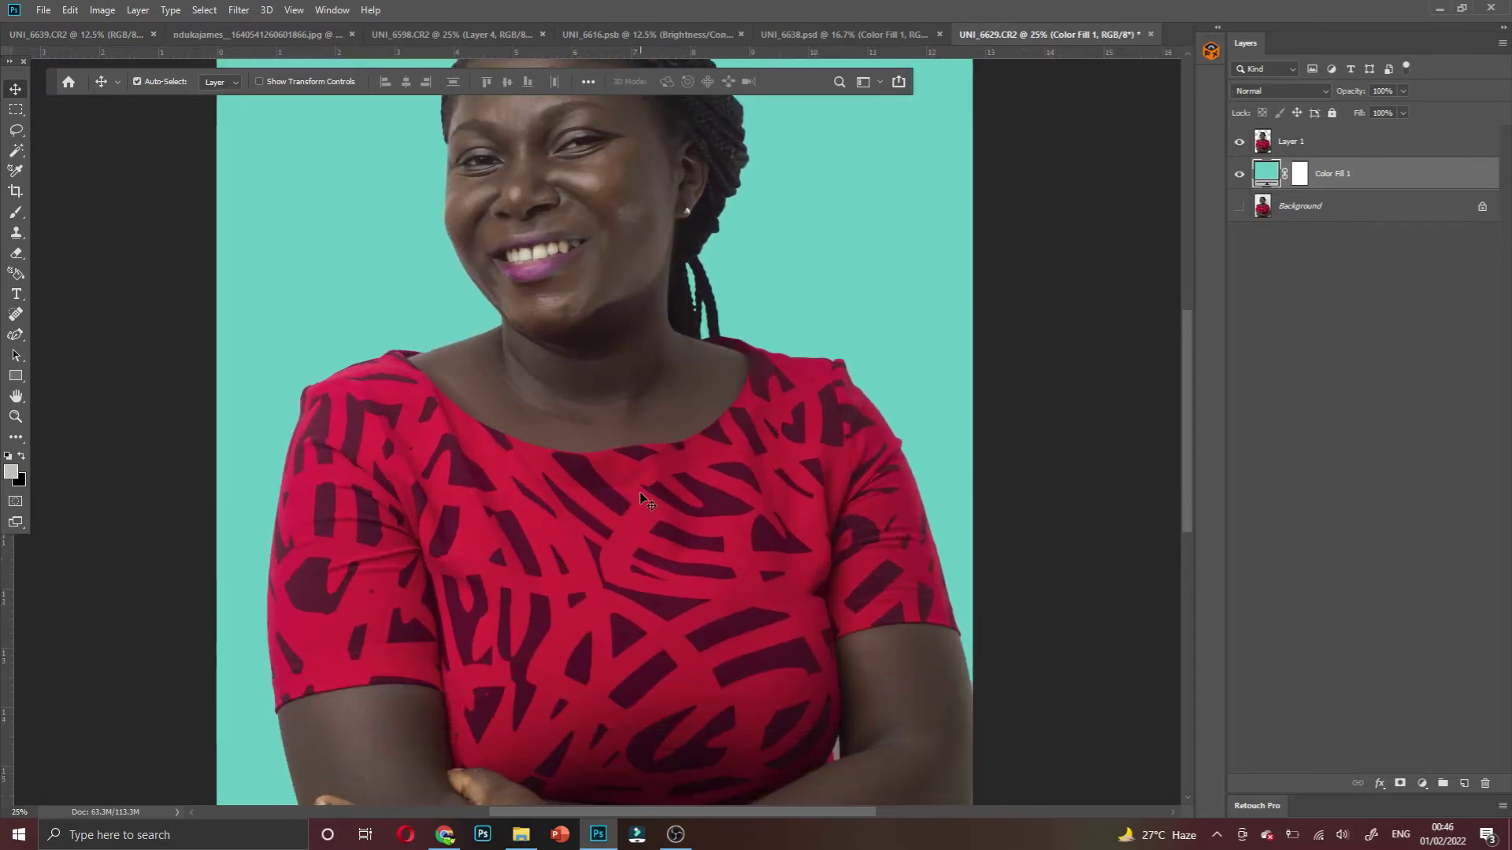
scroll(642, 472, up, 3)
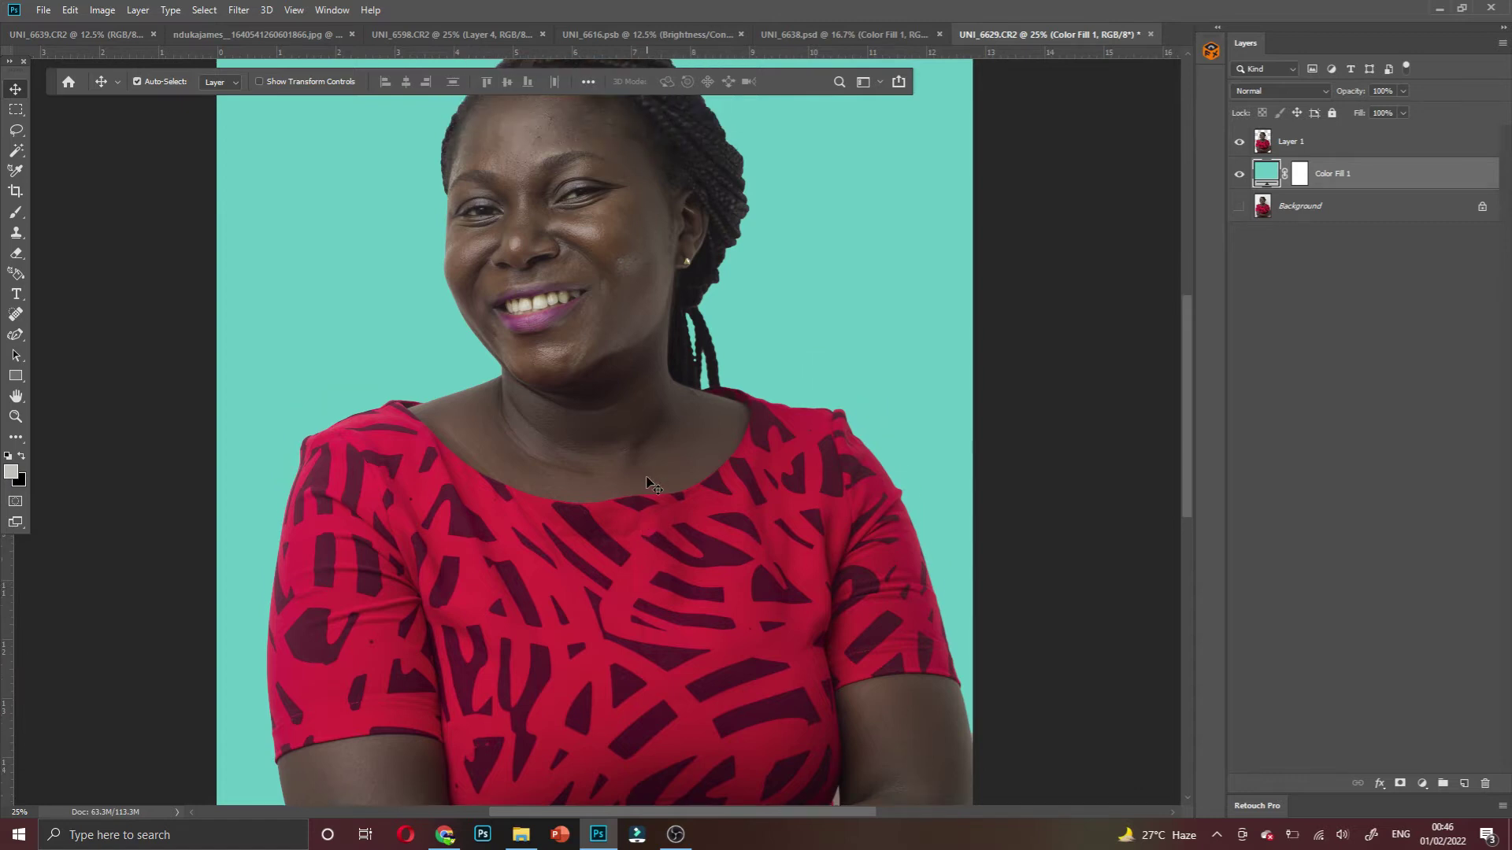
scroll(560, 331, up, 1)
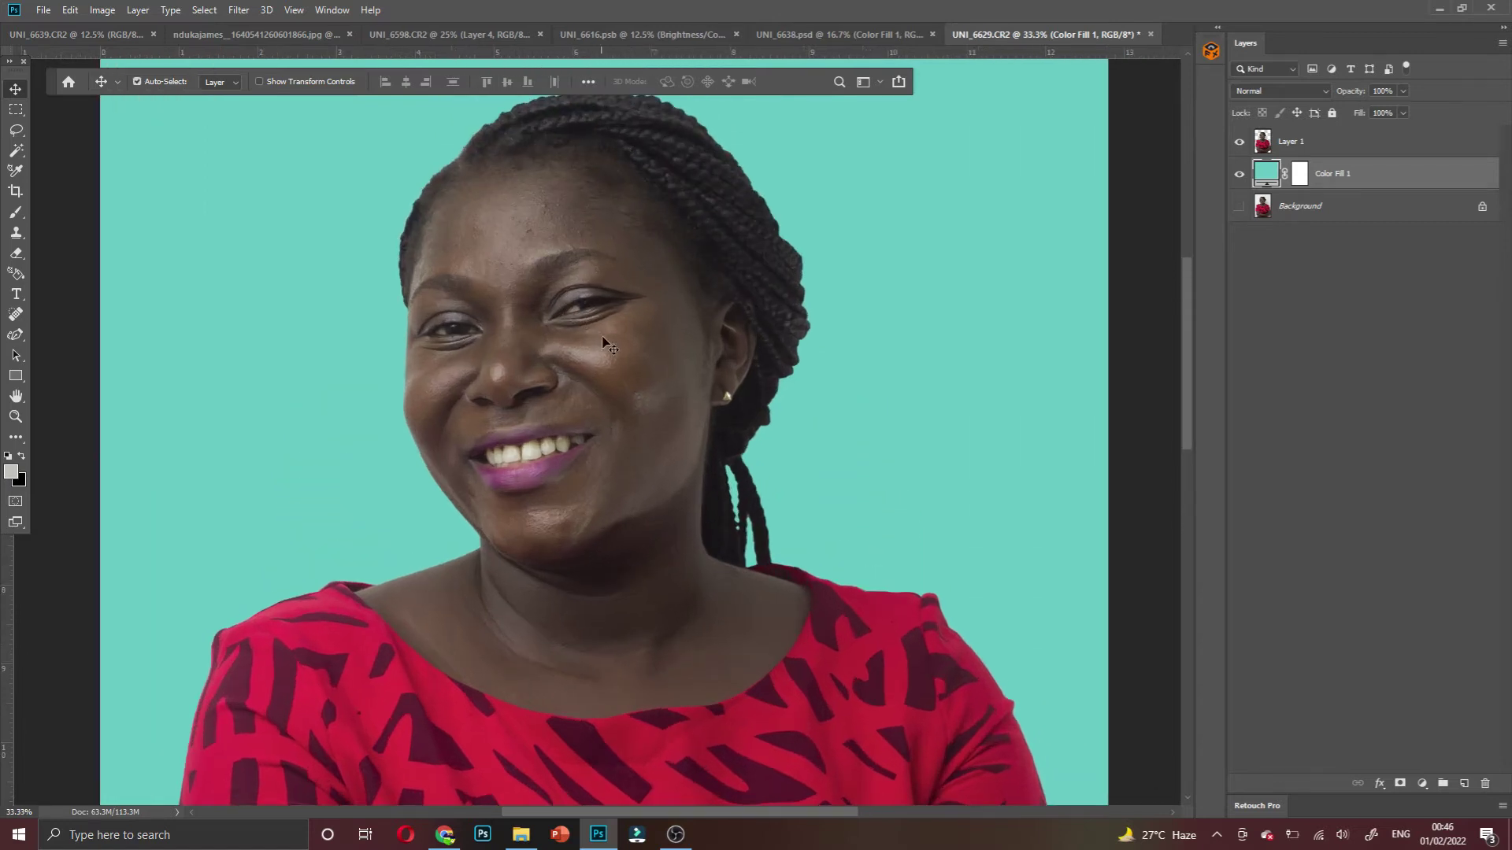
scroll(622, 441, down, 3)
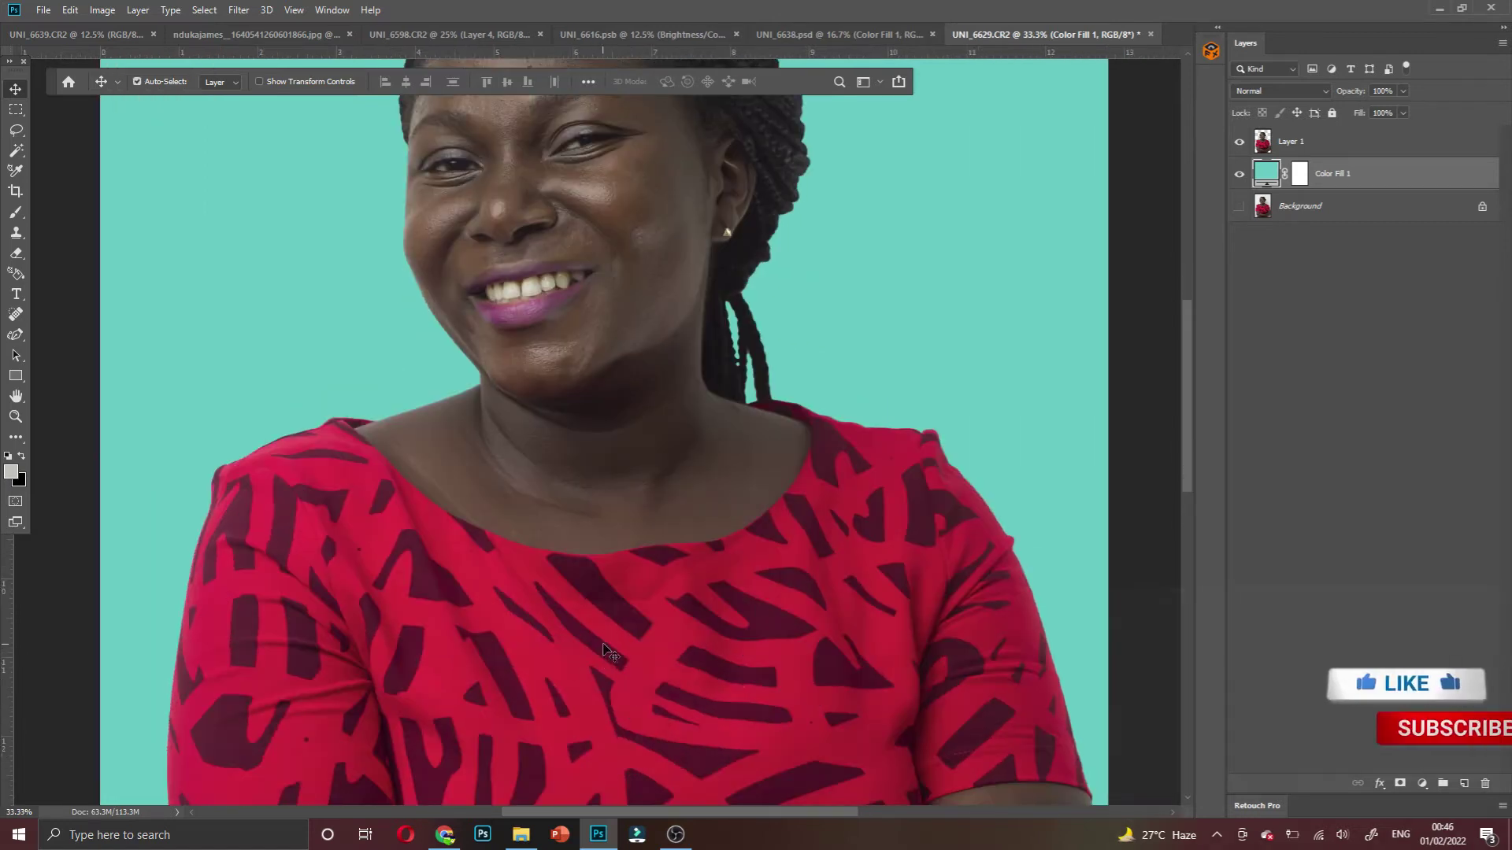
scroll(687, 594, down, 2)
scroll(688, 594, down, 3)
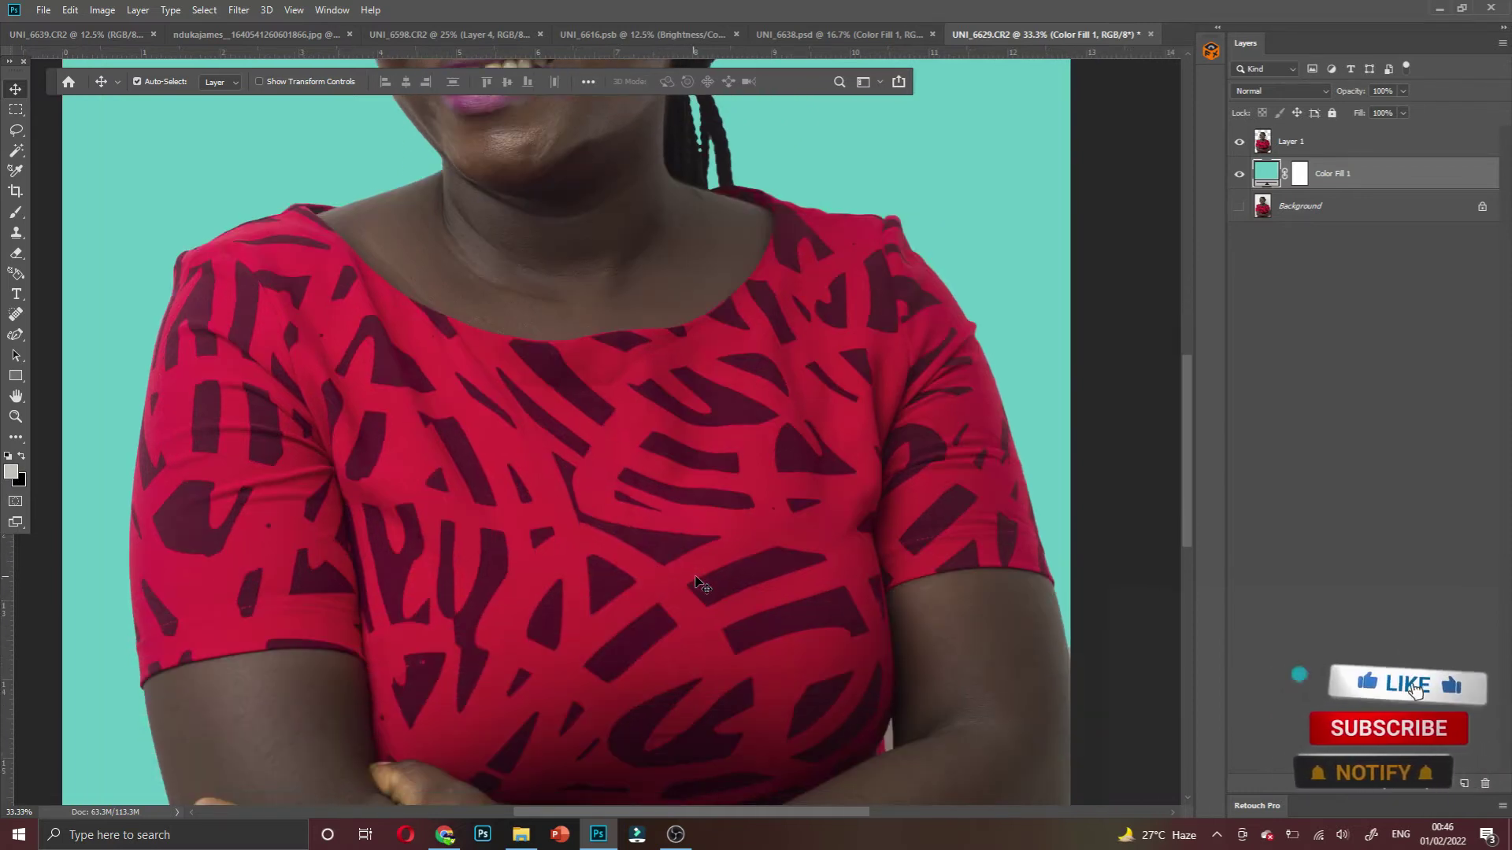
scroll(669, 543, up, 1)
scroll(665, 537, down, 2)
scroll(665, 538, up, 2)
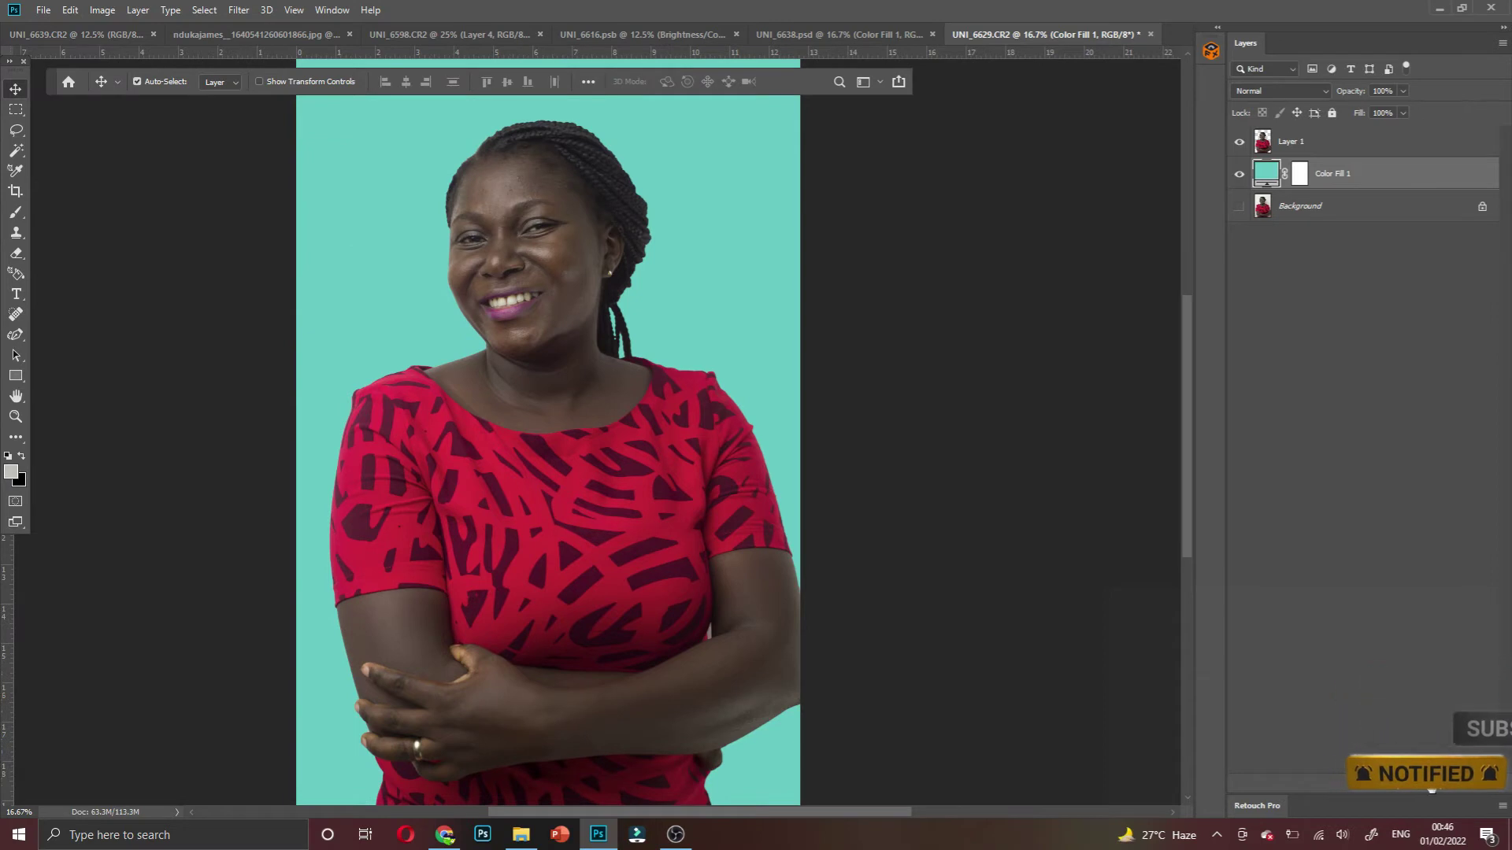
Add a Hue/Saturation adjustment layer directly above the teal fill with its hue shifted to +59
click(1422, 784)
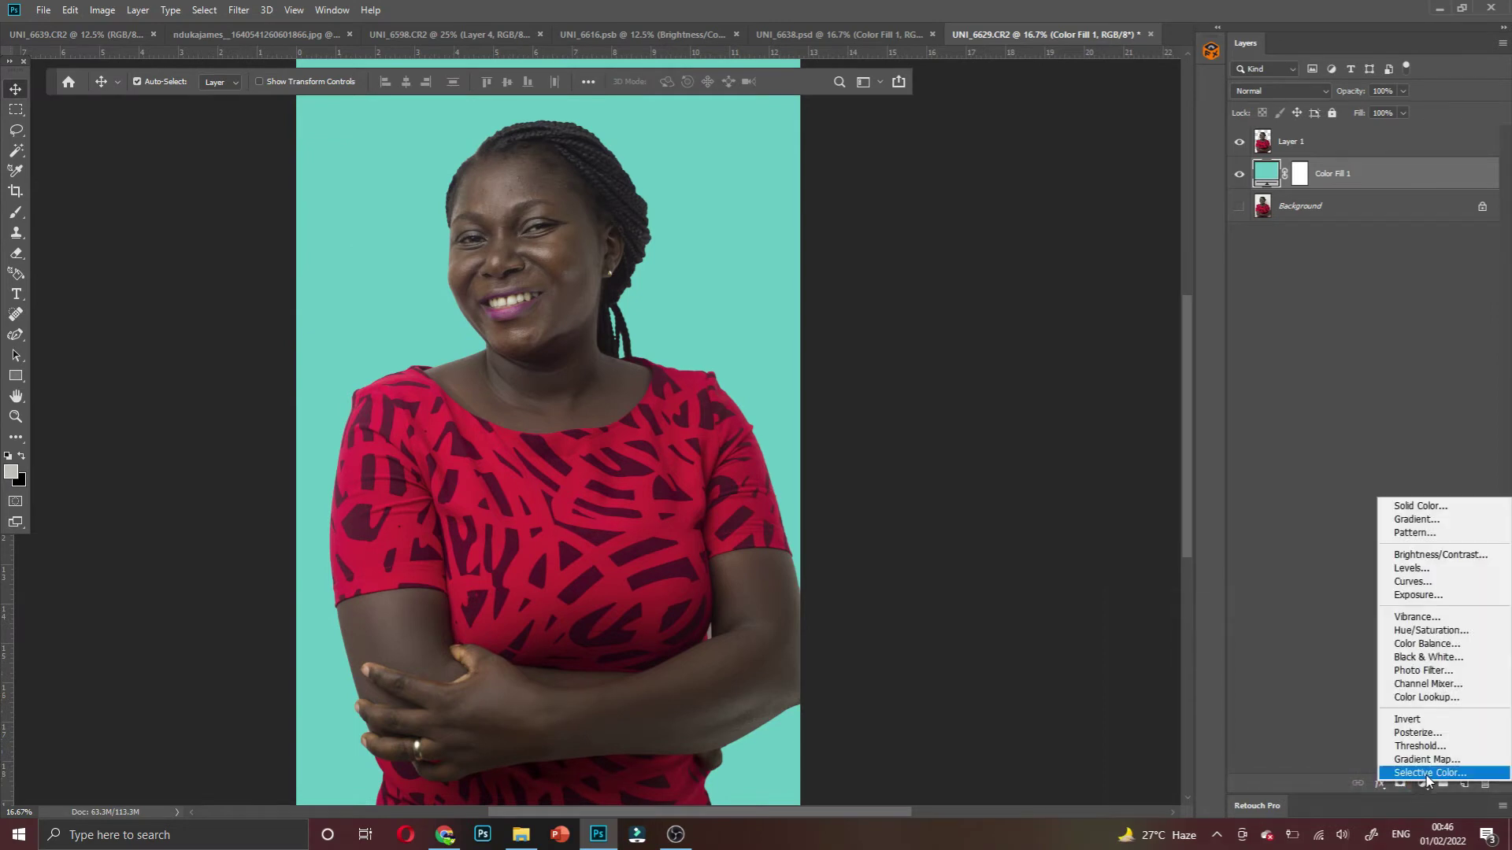
click(1433, 630)
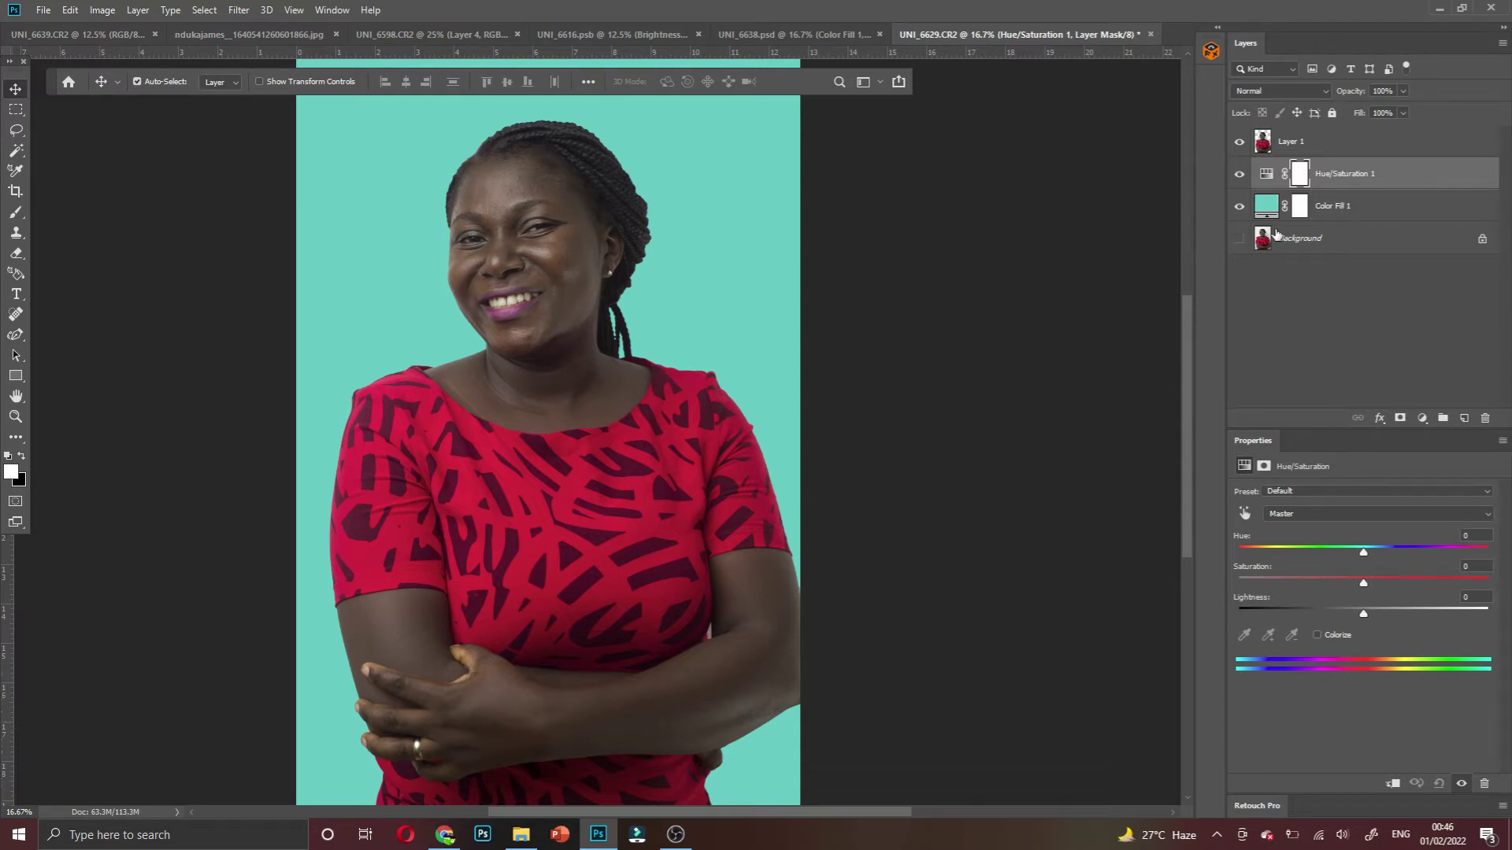
drag(1368, 550, 1426, 551)
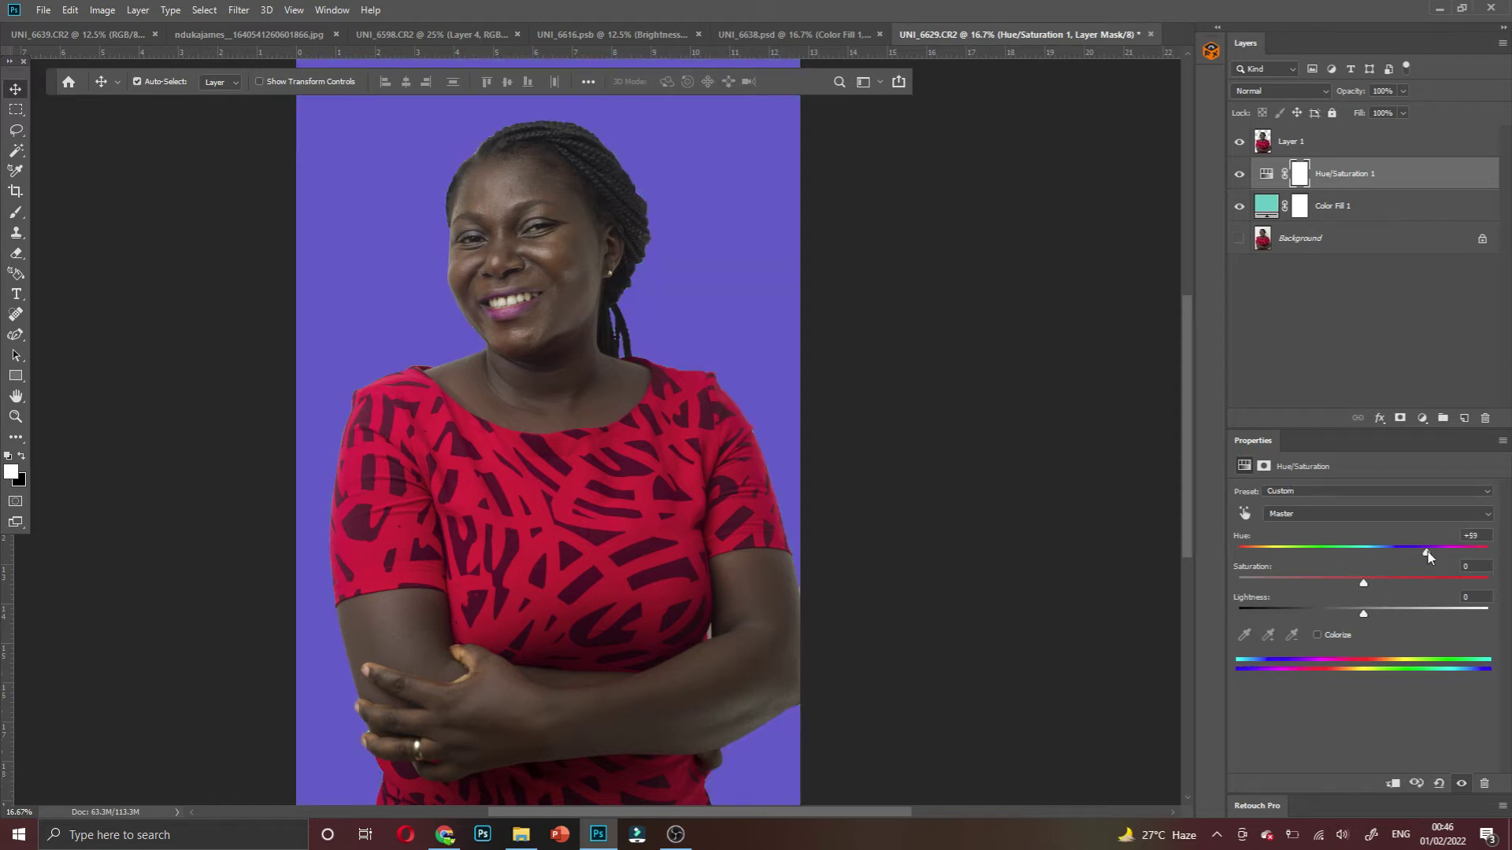
Move the Hue/Saturation adjustment above Layer 1 as a clipping mask on it, and set its hue to +72
drag(1348, 174, 1349, 138)
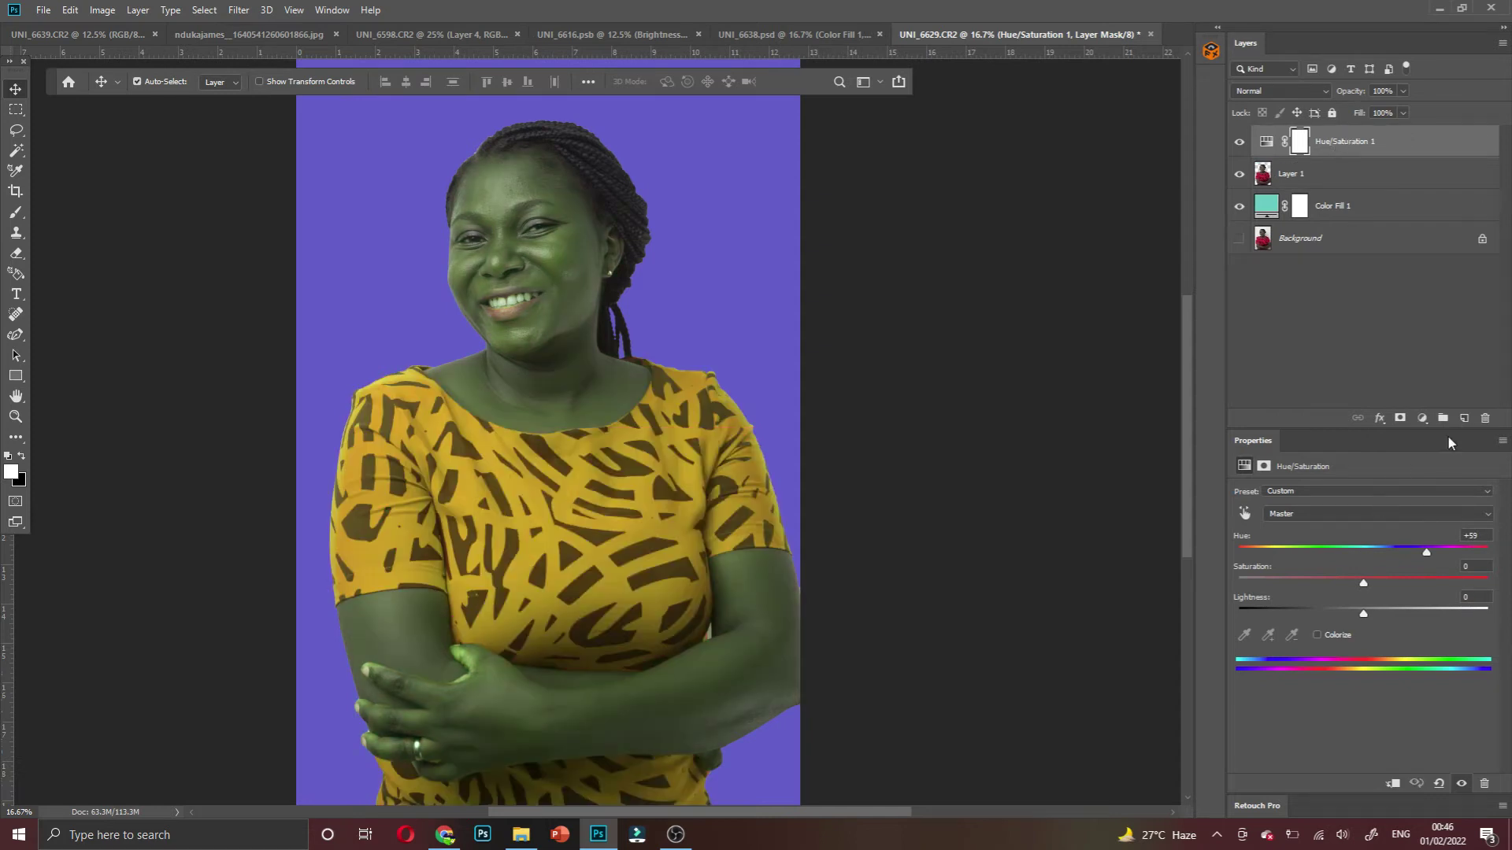
right_click(1351, 149)
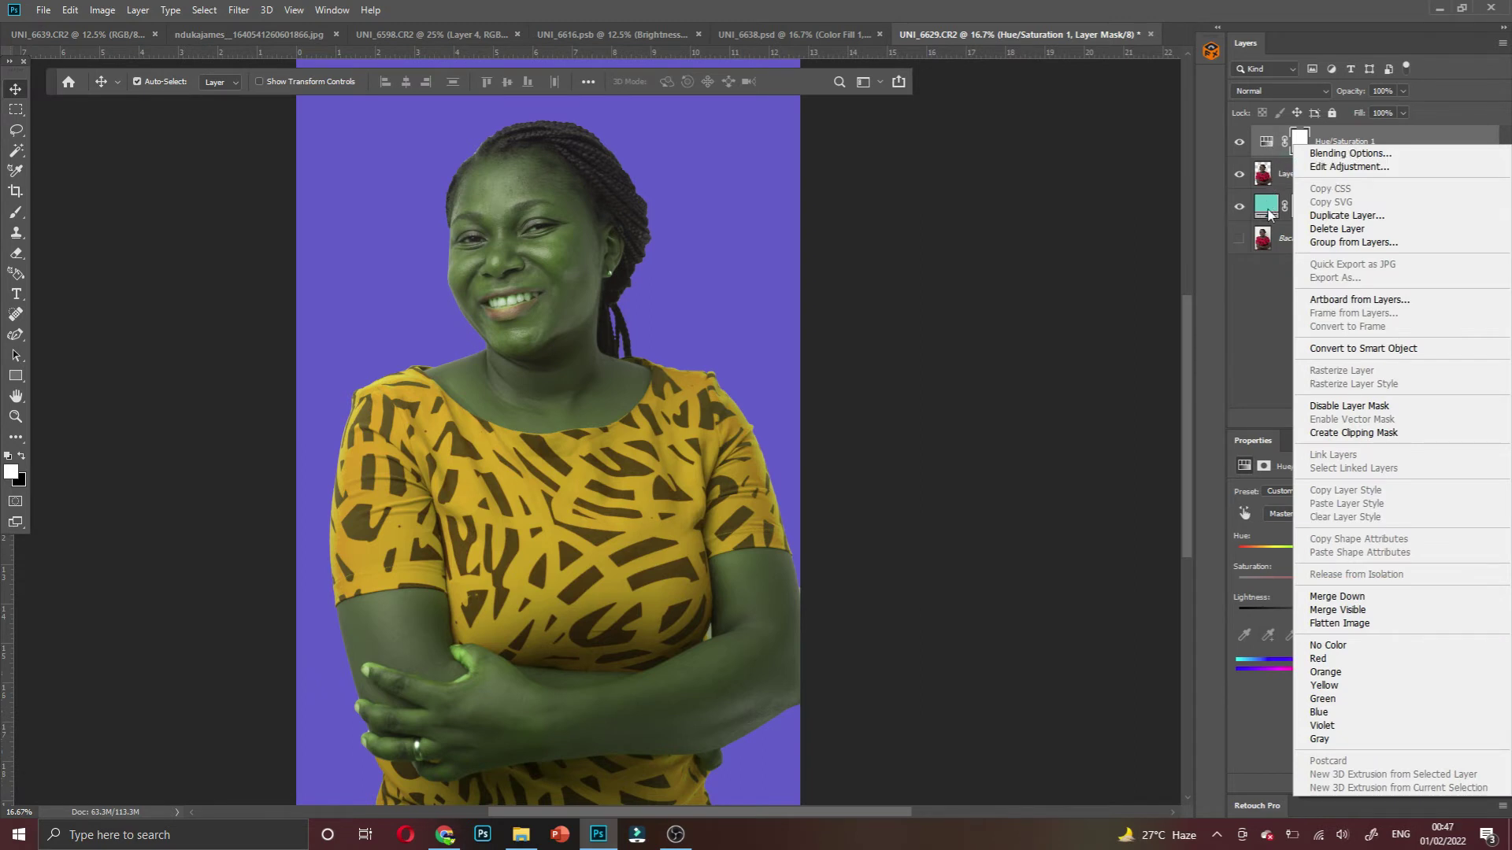
click(1361, 433)
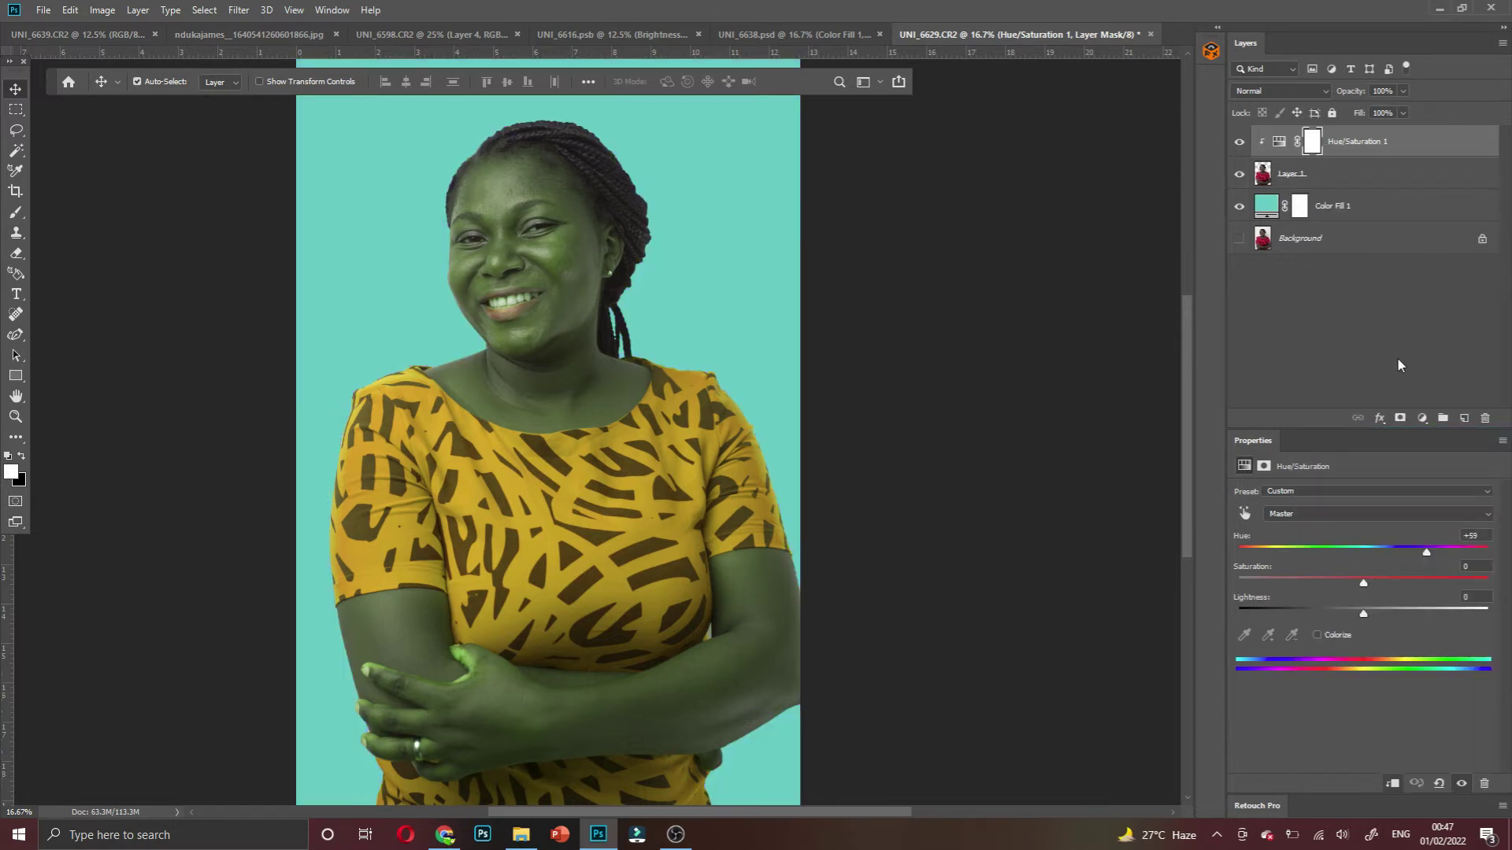
mouse_move(1428, 546)
mouse_down()
mouse_move(1467, 546)
mouse_move(1237, 564)
mouse_move(1458, 546)
mouse_move(1439, 555)
mouse_up()
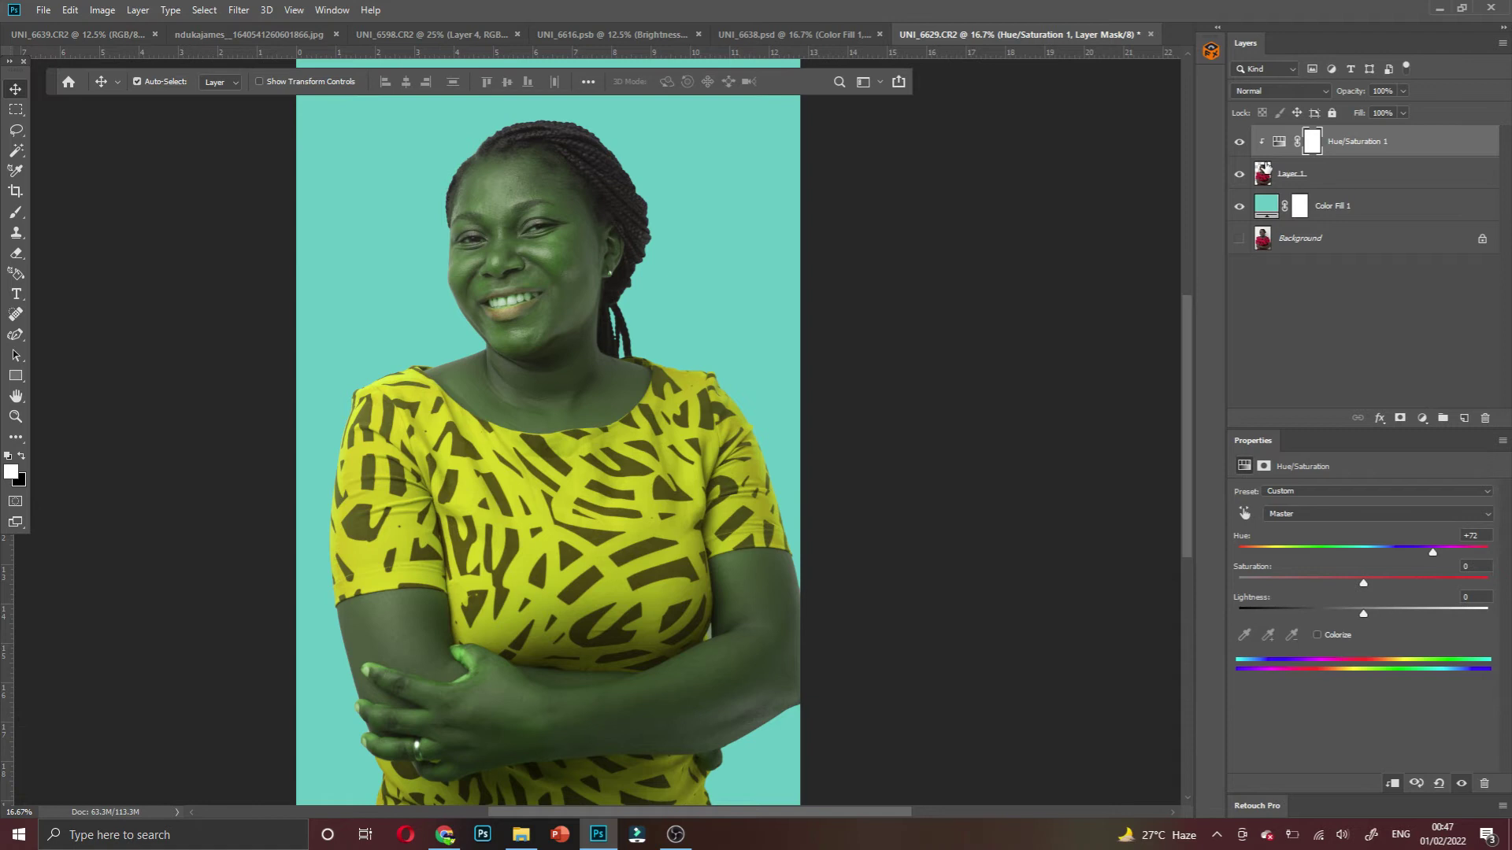
Paint black on the Hue/Saturation layer mask over the woman's forehead with a soft brush enlarged to at least 125 px at 9% flow
click(1310, 146)
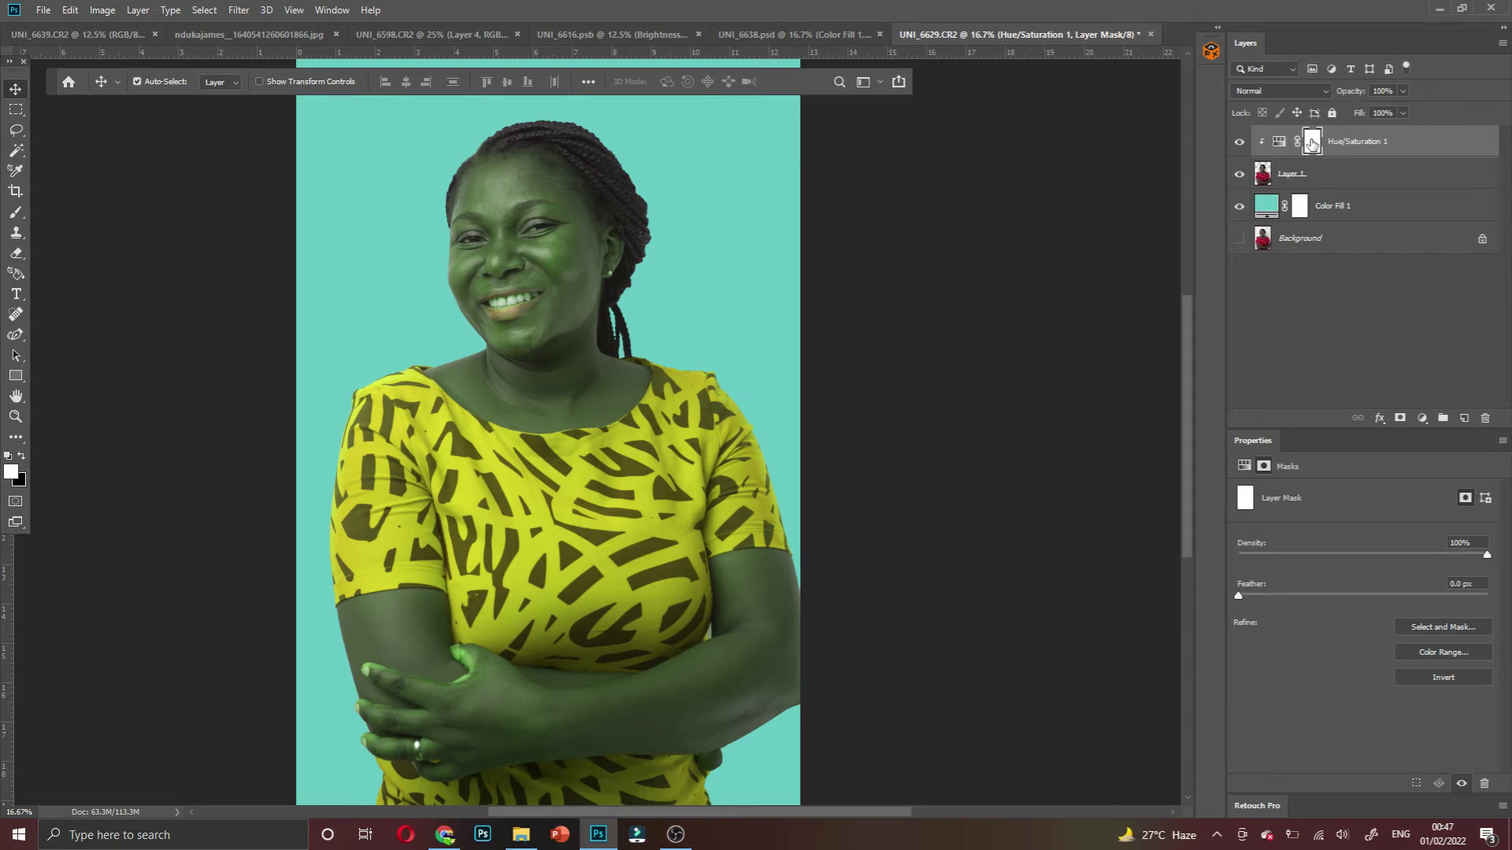
click(21, 459)
click(16, 212)
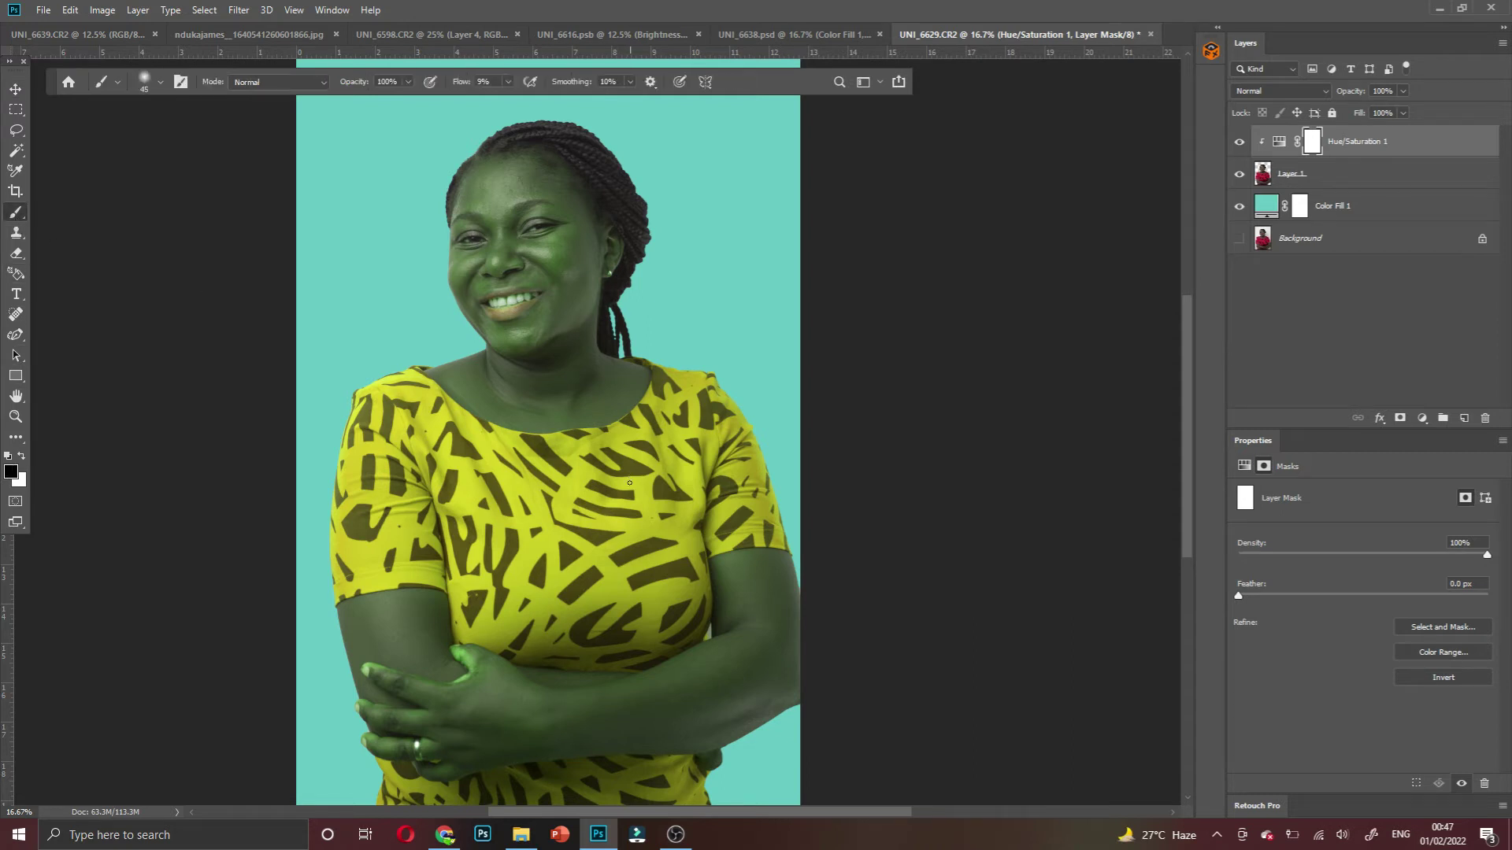
ctrl+click(485, 257)
ctrl+click(485, 257)
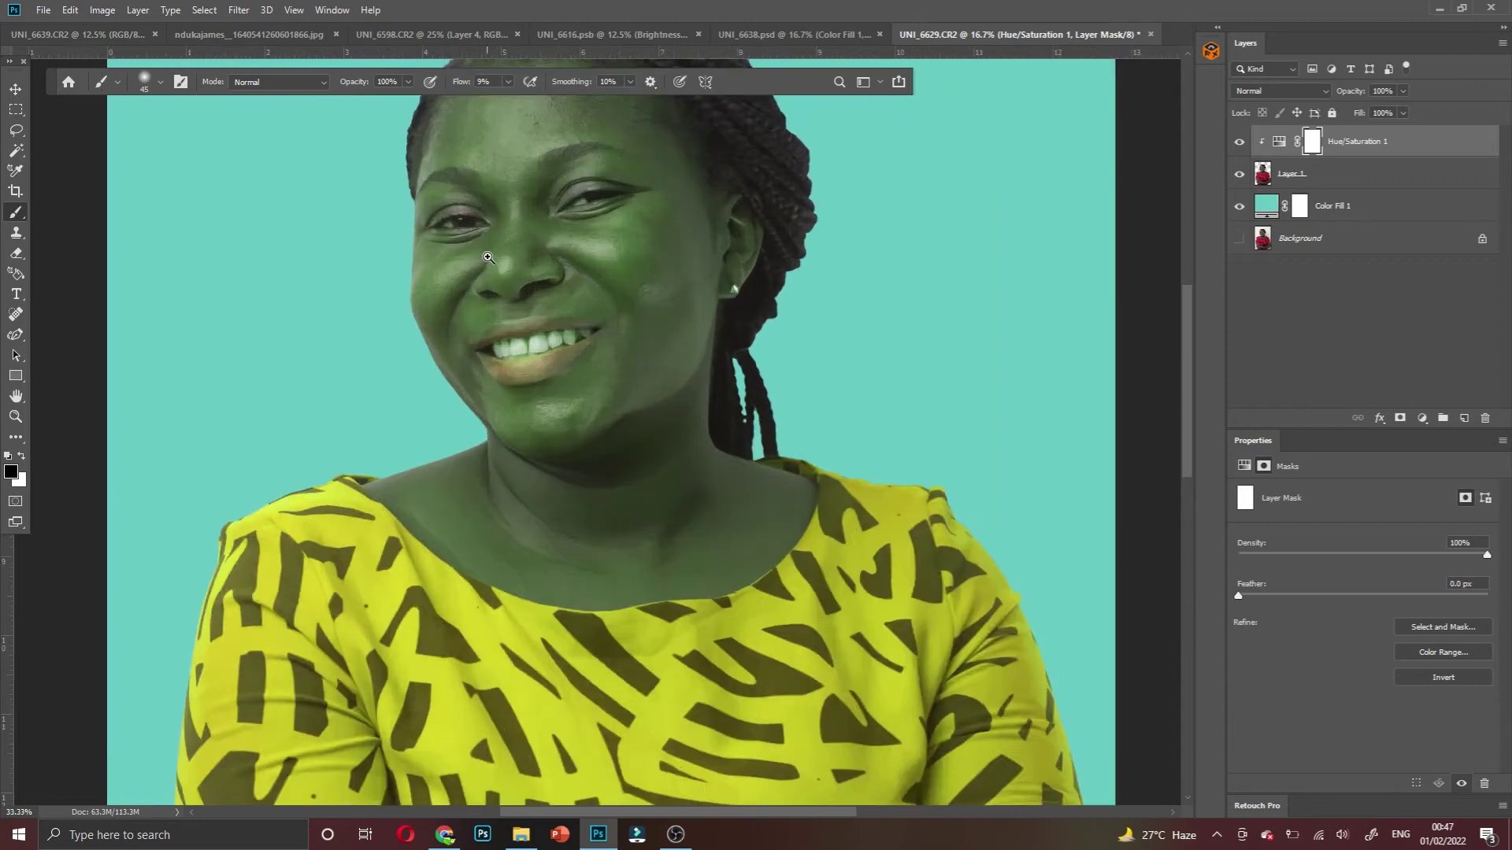
ctrl+click(485, 257)
scroll(485, 256, up, 3)
scroll(500, 139, up, 5)
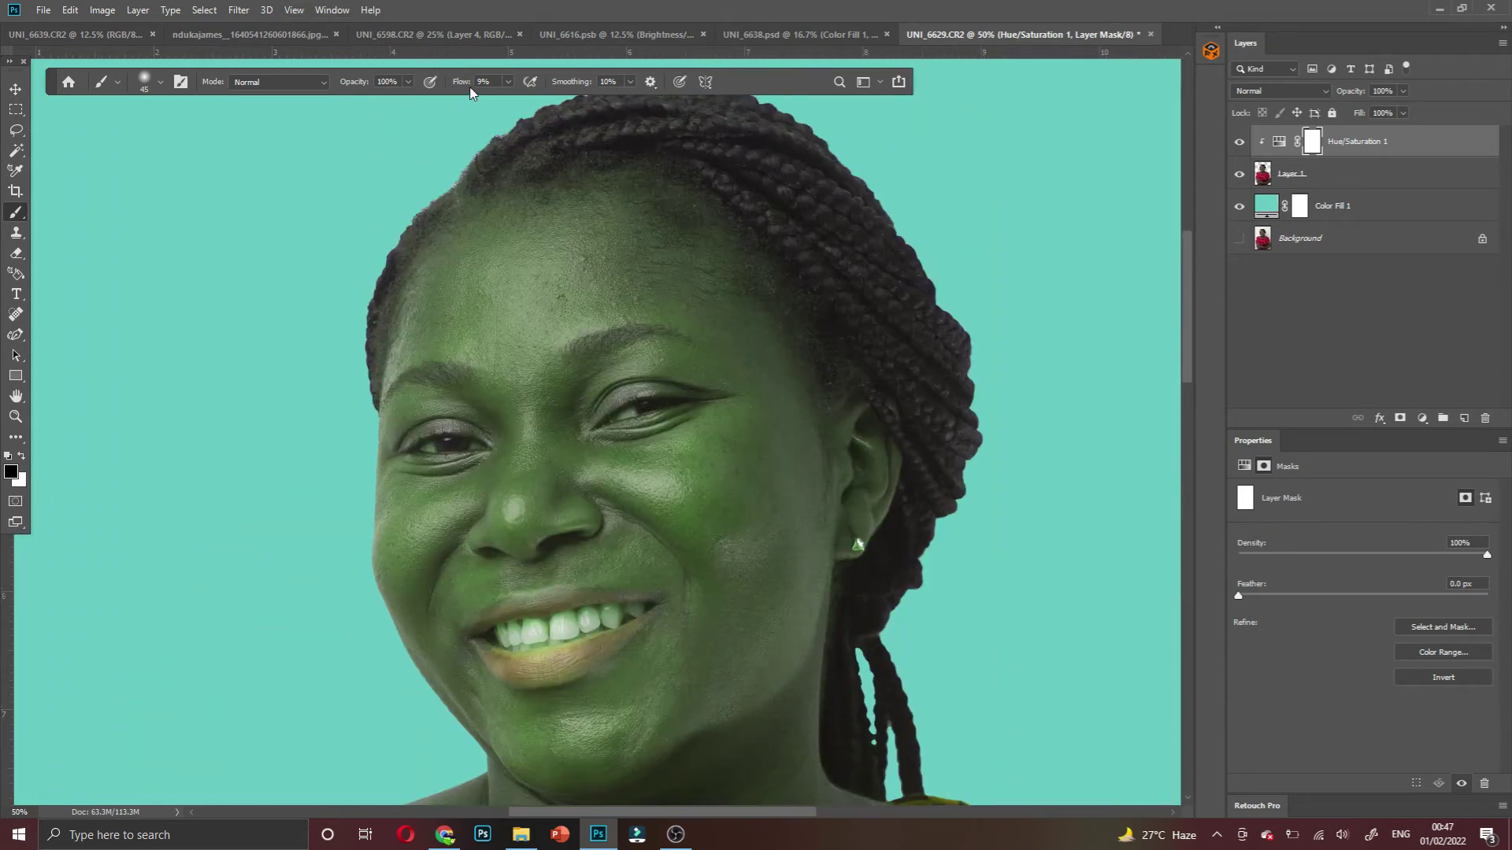
ctrl+click(622, 268)
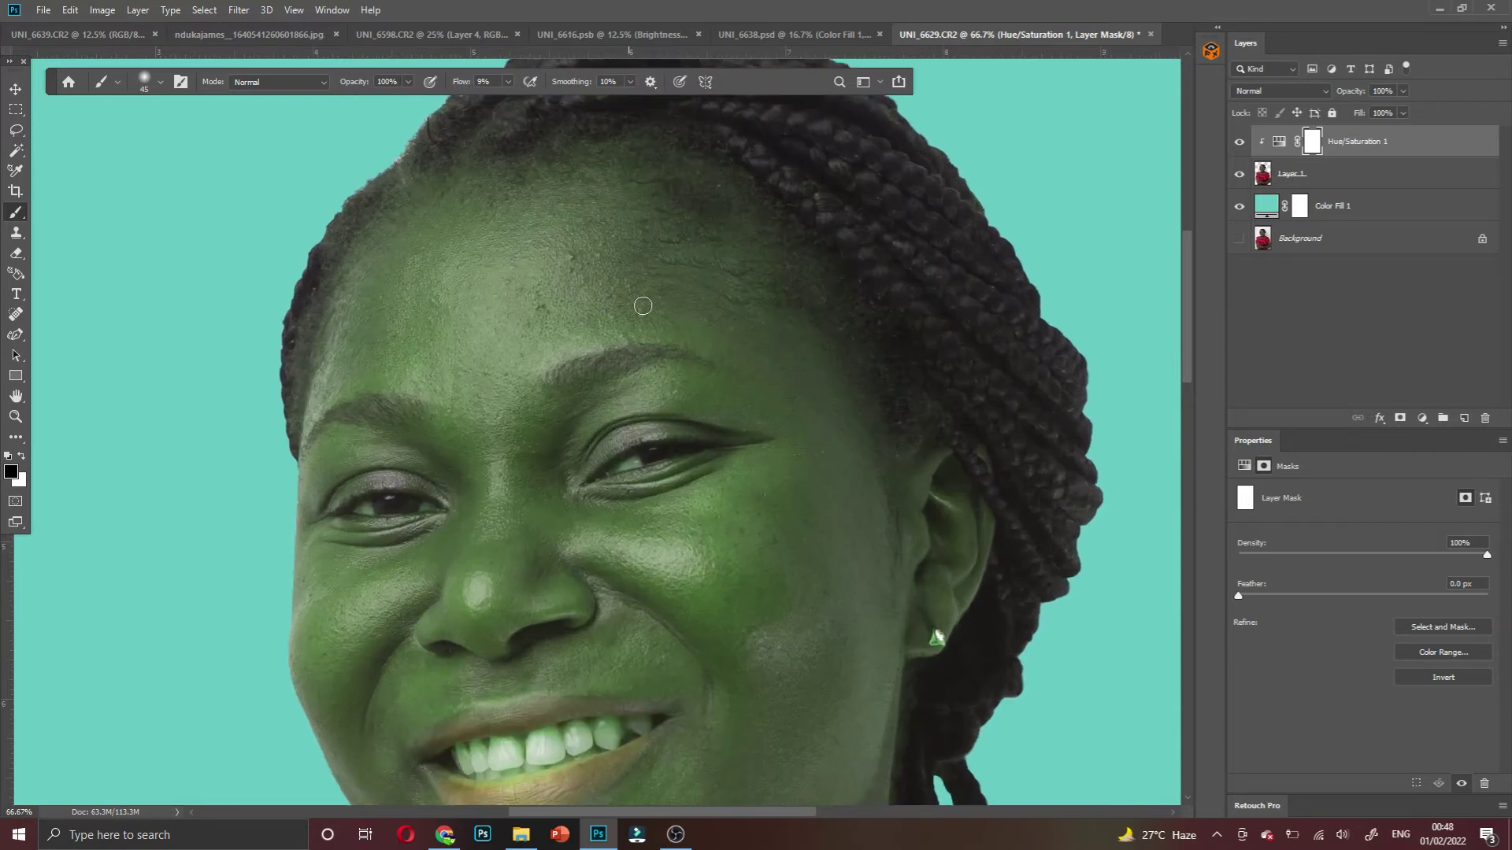
key(bracketright)
key(bracketright)
key(bracketright)
key(bracketright)
key(bracketright)
key(bracketright)
key(bracketright)
key(bracketright)
key(bracketright)
key(bracketright)
key(bracketright)
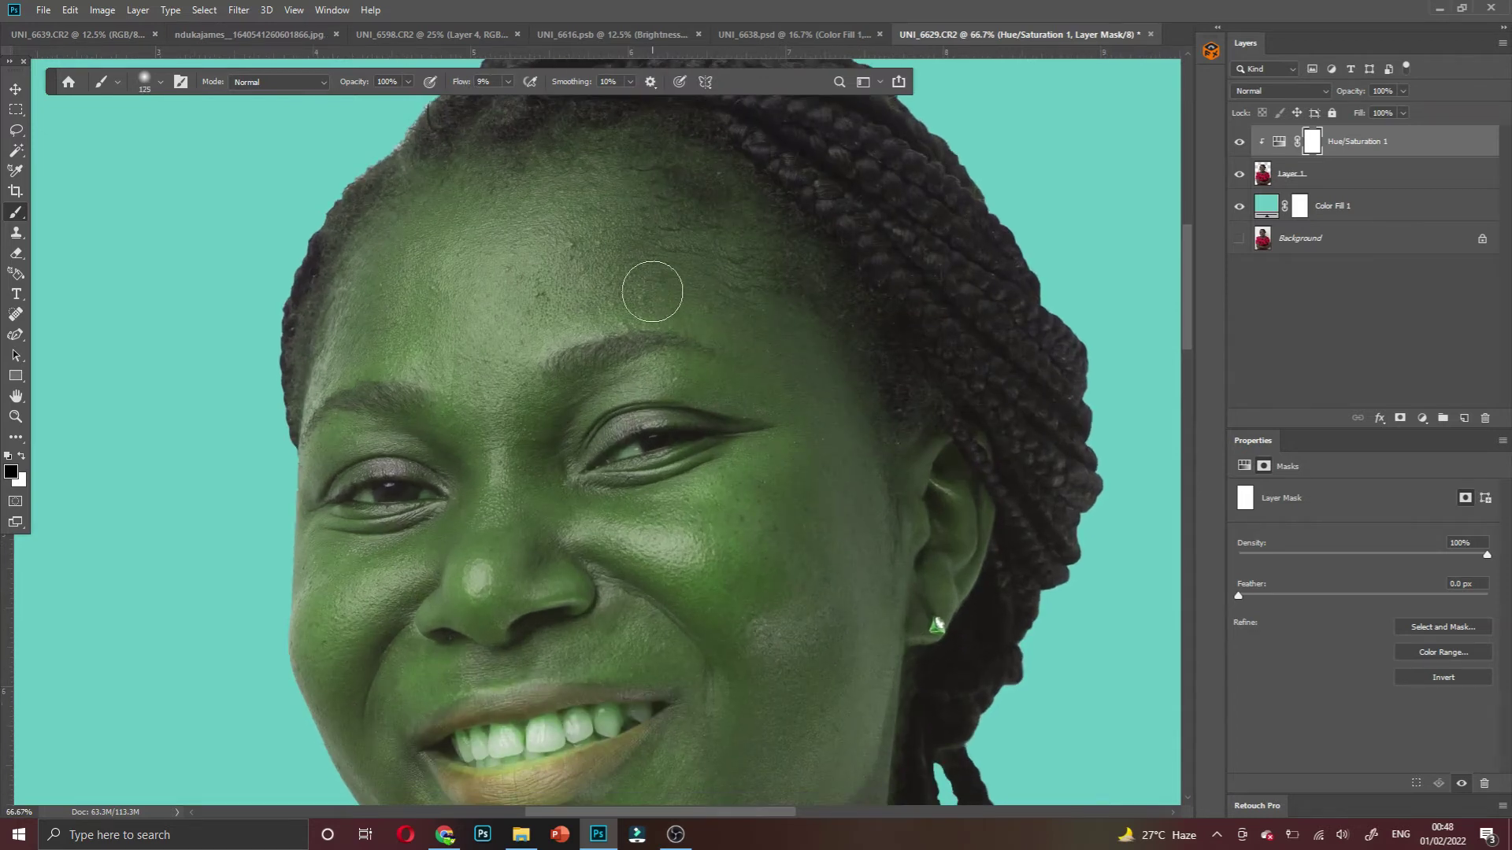
scroll(578, 207, up, 2)
mouse_move(611, 201)
mouse_down()
mouse_move(722, 265)
mouse_move(643, 303)
mouse_move(604, 179)
mouse_move(710, 155)
mouse_up()
mouse_move(441, 488)
mouse_down()
mouse_move(473, 338)
mouse_move(308, 473)
mouse_move(429, 445)
mouse_up()
Enlarge the brush to 600 px and mask the Hue/Saturation effect off the forehead, eyes, nose, cheeks and ear
key(bracketright)
key(bracketright)
key(bracketright)
key(bracketright)
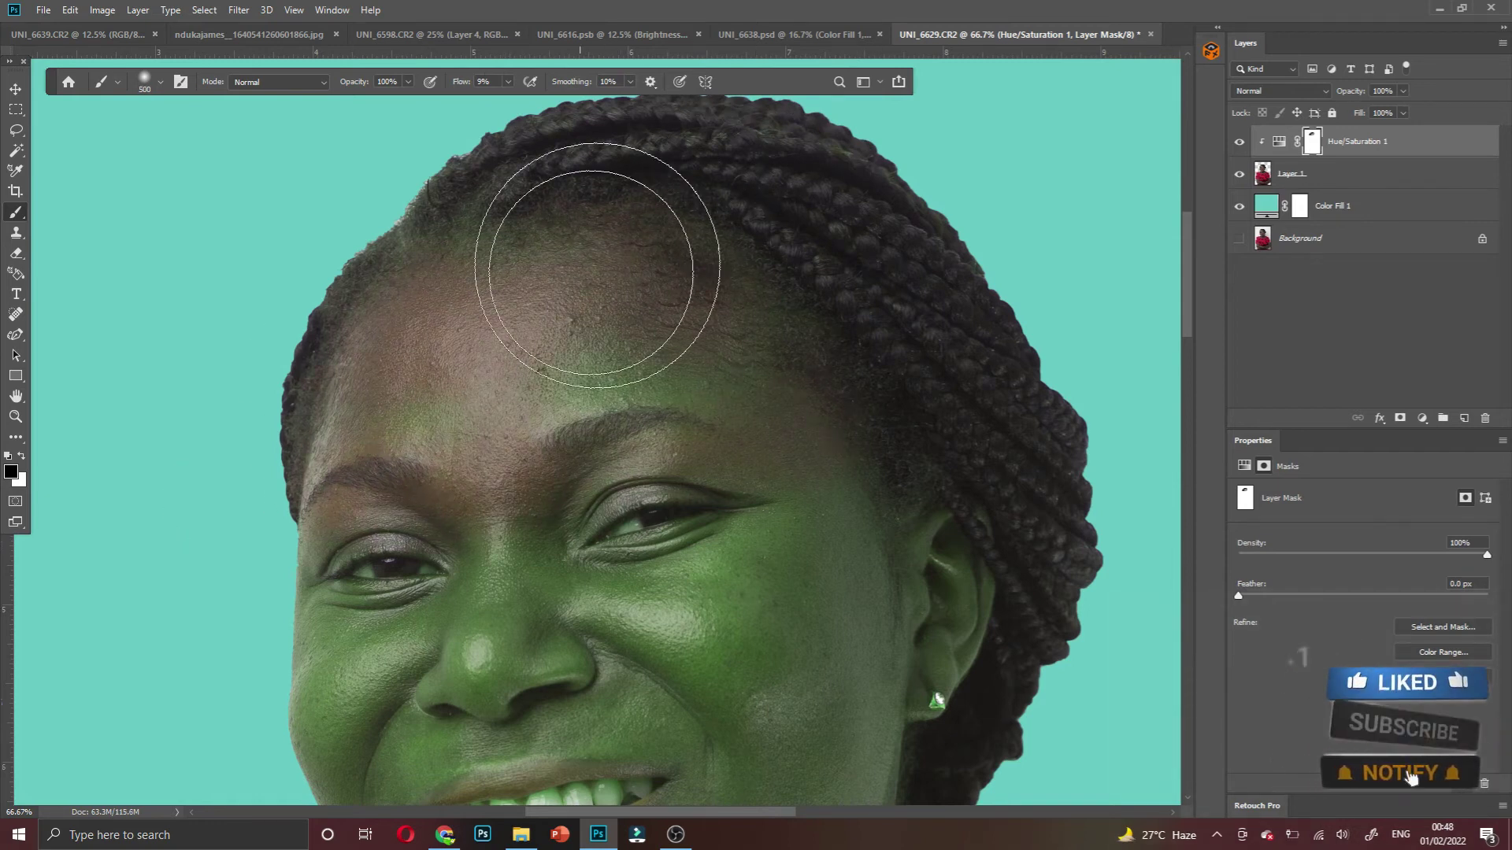
mouse_move(521, 602)
mouse_down()
mouse_move(709, 635)
mouse_move(709, 381)
mouse_move(395, 540)
mouse_move(392, 632)
mouse_up()
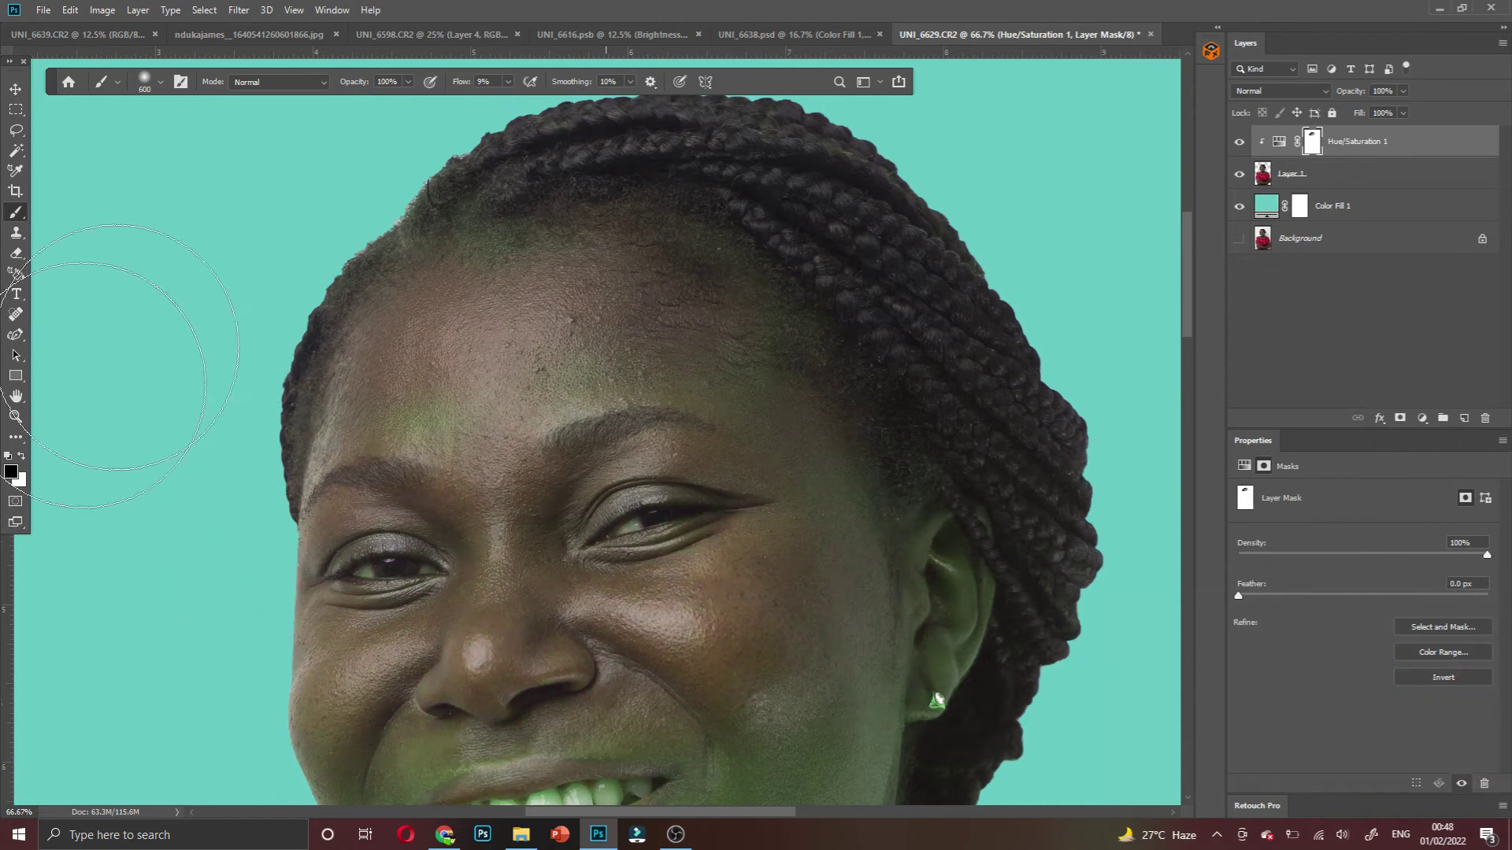
mouse_move(427, 331)
mouse_down()
mouse_move(472, 297)
mouse_move(592, 306)
mouse_up()
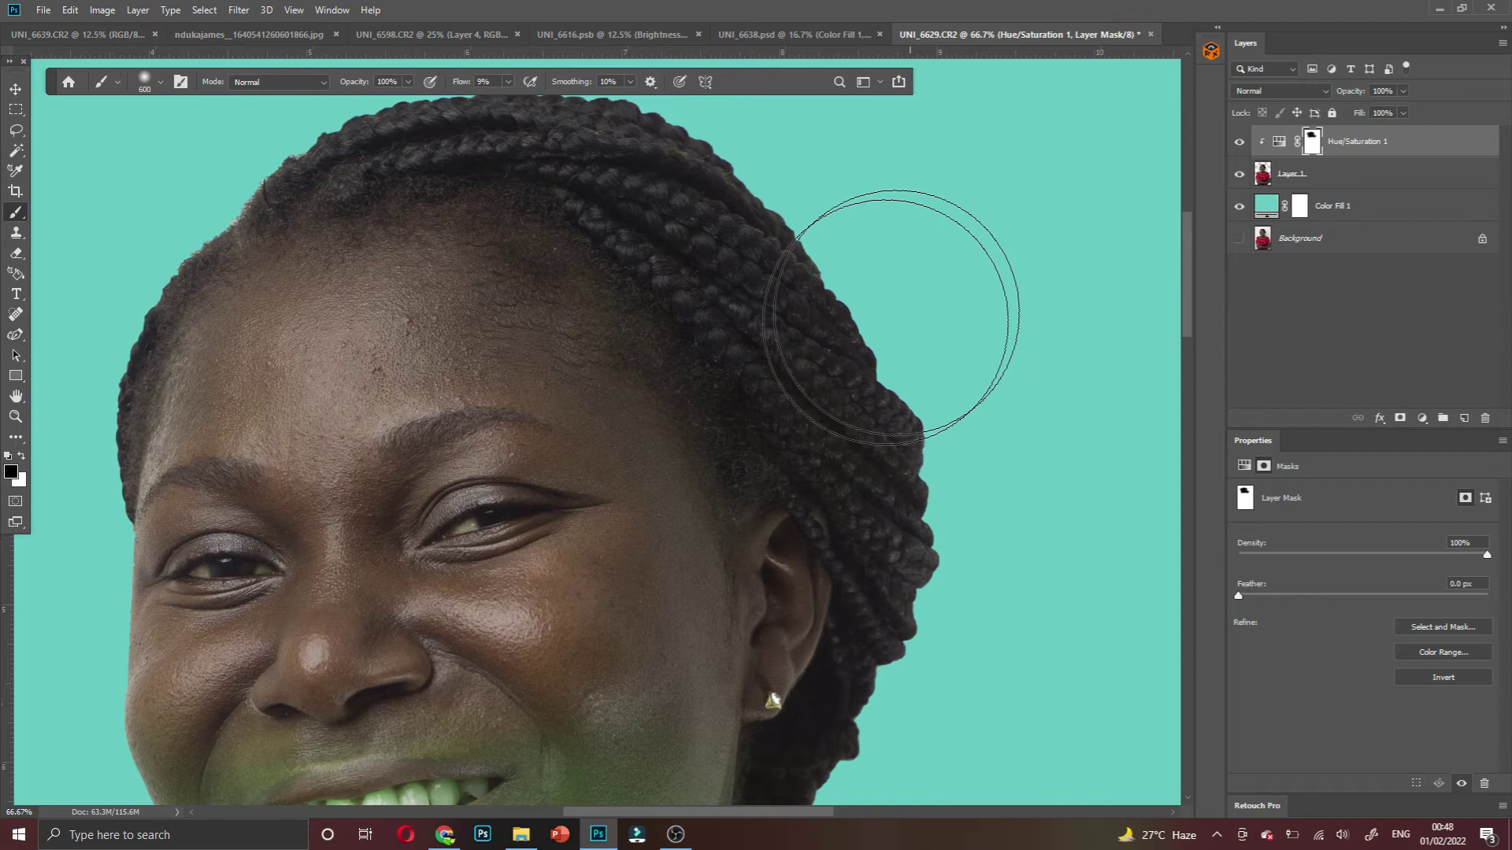
Paint black on the Hue/Saturation mask over the mouth, chin, jaw and neck with the 600 px brush
ctrl+alt+click(524, 562)
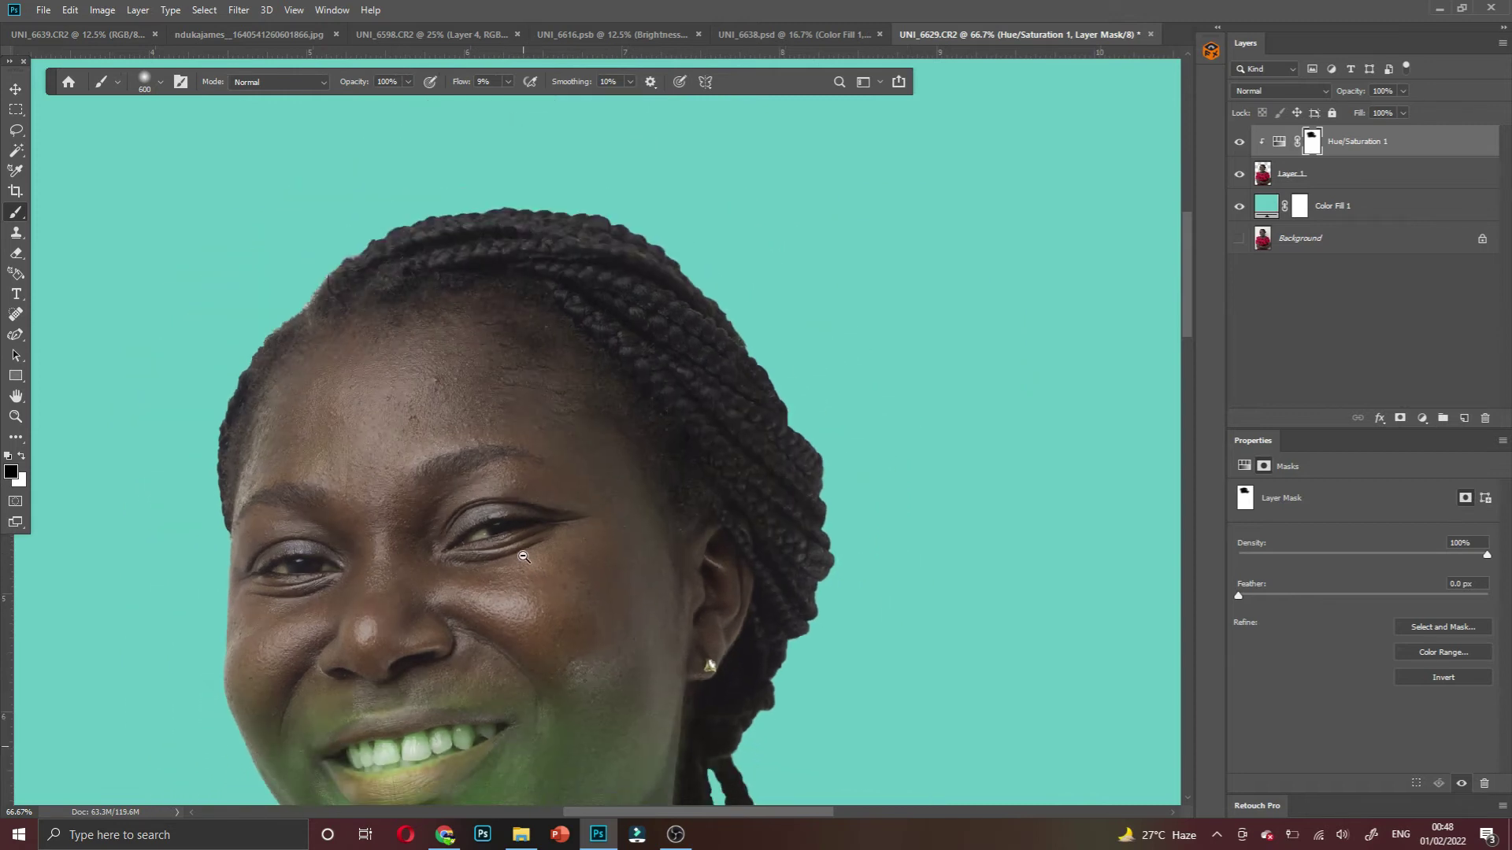
scroll(523, 550, down, 2)
mouse_move(329, 620)
mouse_down()
mouse_move(482, 603)
mouse_move(331, 603)
mouse_move(220, 553)
mouse_move(244, 496)
mouse_move(526, 705)
mouse_move(314, 699)
mouse_move(421, 693)
mouse_move(370, 711)
mouse_move(491, 683)
mouse_move(579, 569)
mouse_up()
ctrl+alt+click(577, 565)
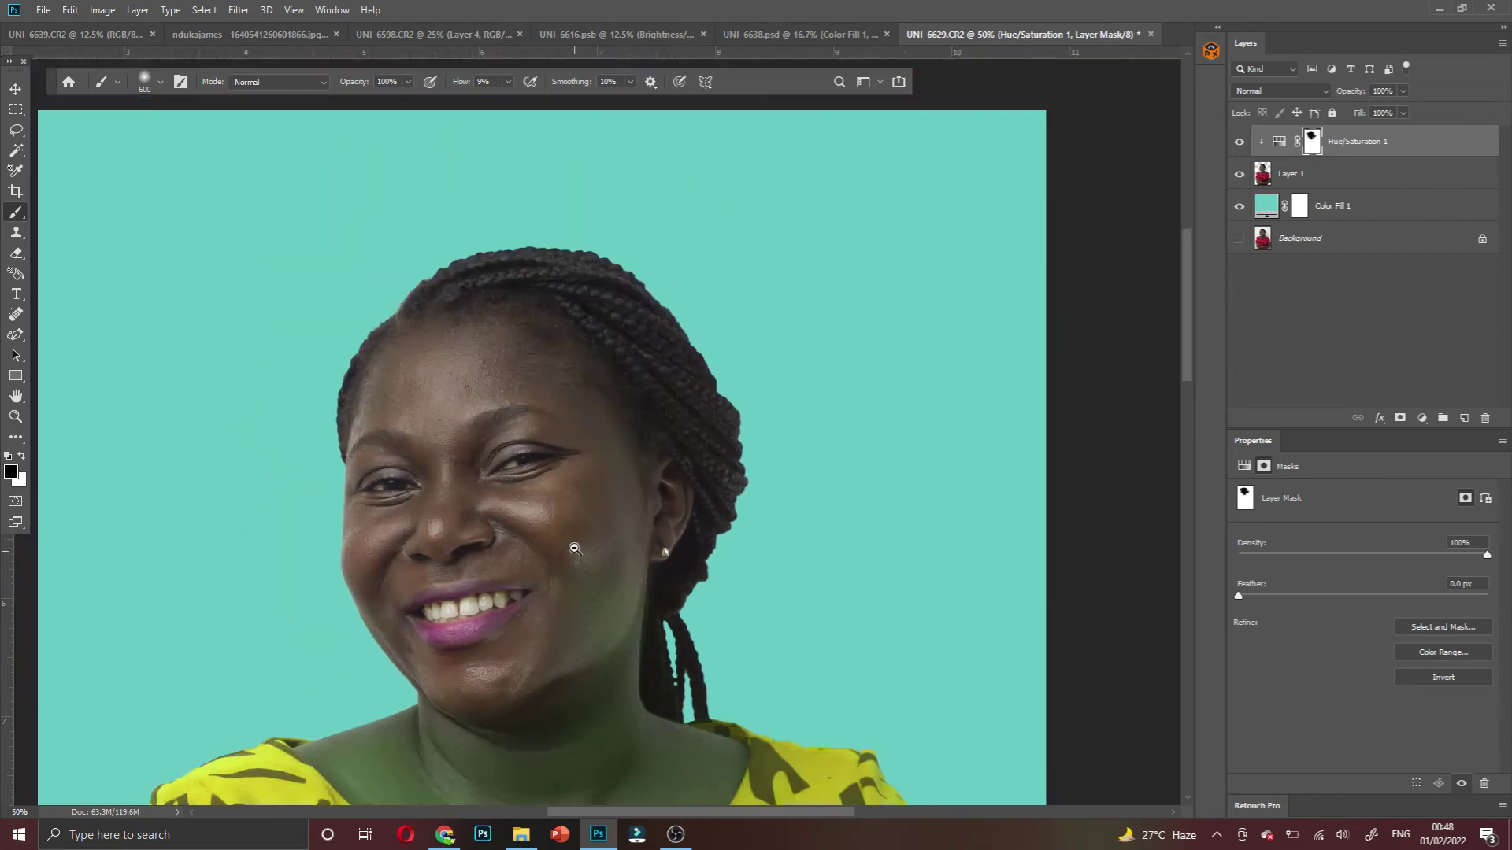
scroll(574, 546, down, 2)
mouse_move(462, 634)
mouse_down()
mouse_move(616, 634)
mouse_move(568, 661)
mouse_move(529, 552)
mouse_move(451, 551)
mouse_move(411, 578)
mouse_move(424, 621)
mouse_move(629, 563)
mouse_move(633, 630)
mouse_move(669, 607)
mouse_move(607, 584)
mouse_up()
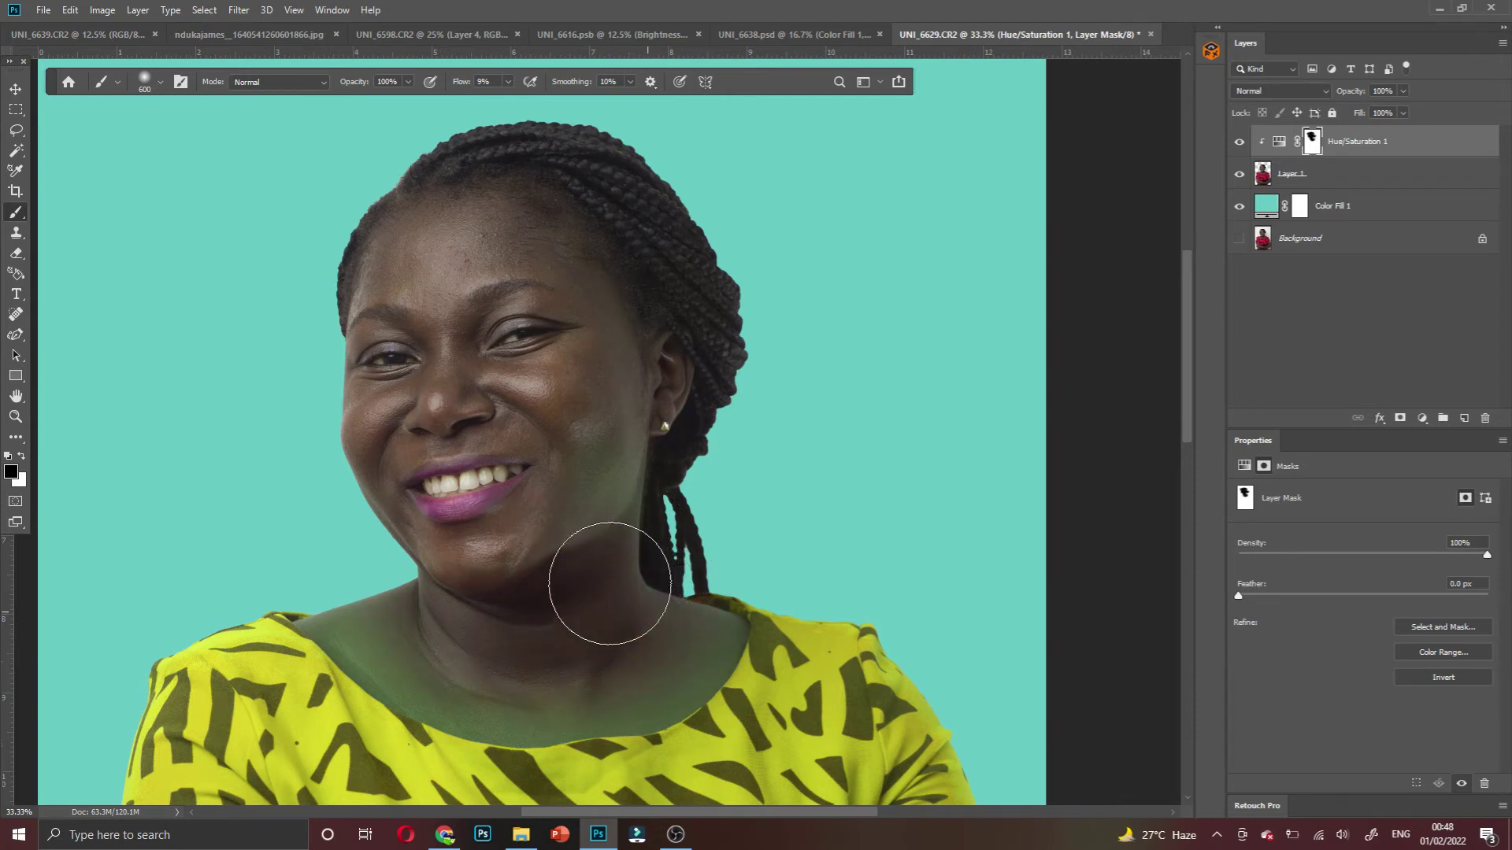
Reduce the brush to 90 px and paint black on the mask over the skin on top of the image-left shoulder
ctrl+click(608, 572)
ctrl+click(607, 567)
scroll(640, 687, down, 2)
scroll(320, 591, down, 4)
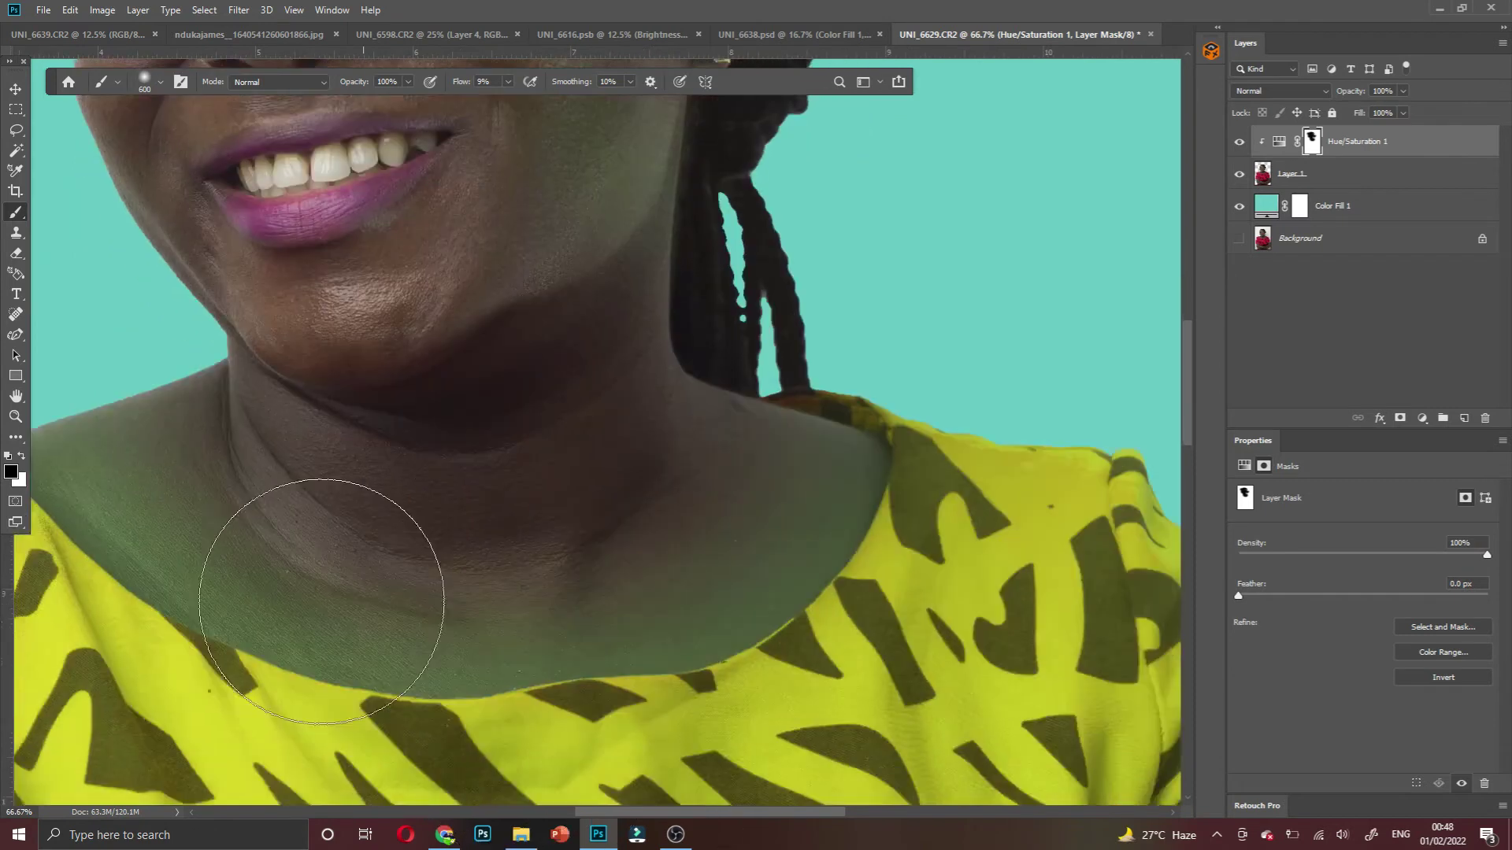
scroll(270, 519, left, 4)
scroll(277, 551, left, 2)
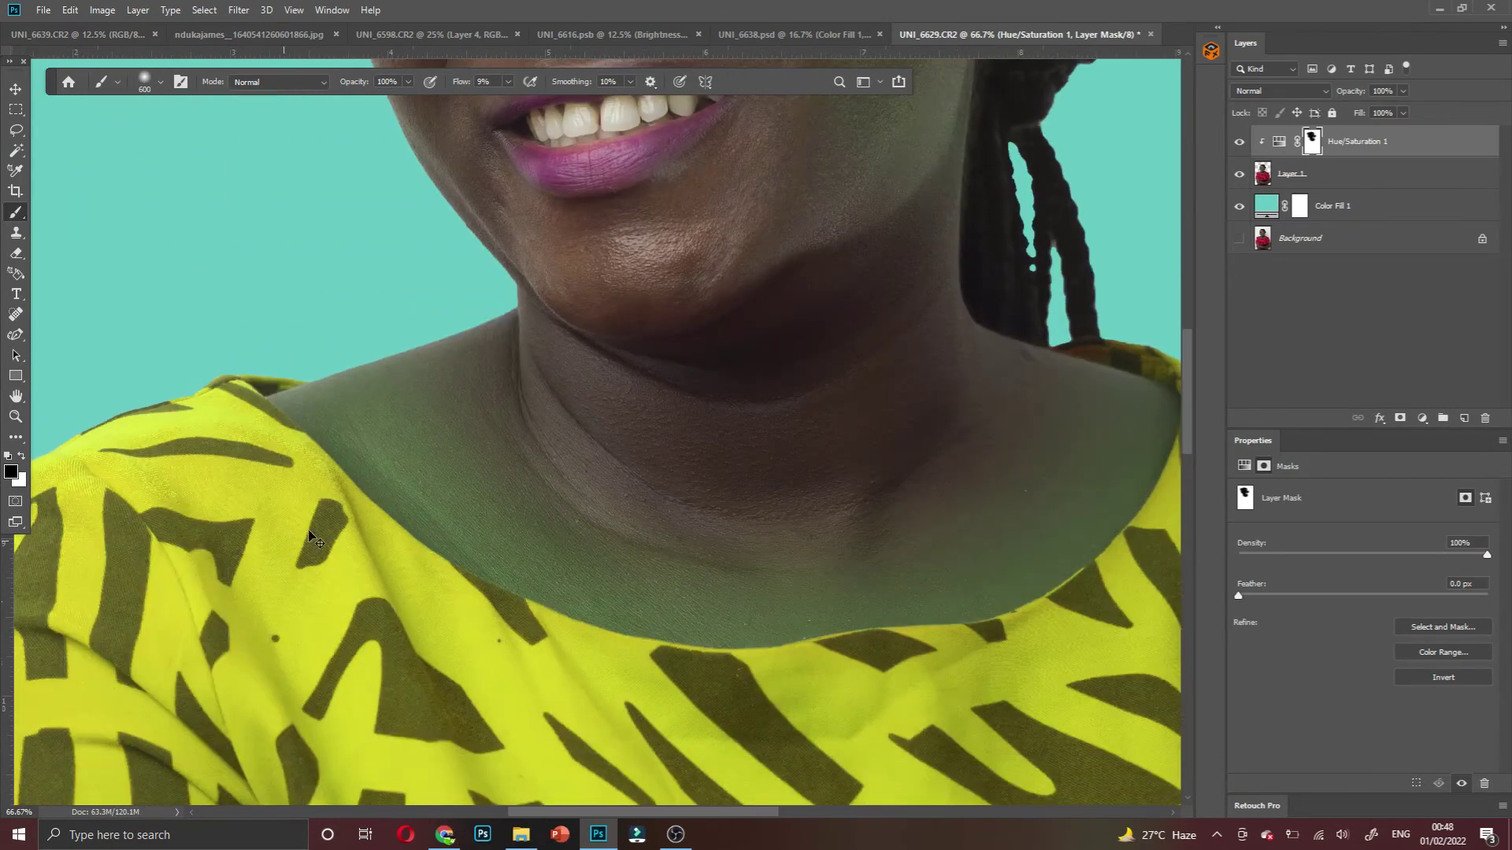
key(bracketleft)
key(bracketleft)
key(bracketleft)
key(bracketleft)
key(bracketleft)
key(bracketleft)
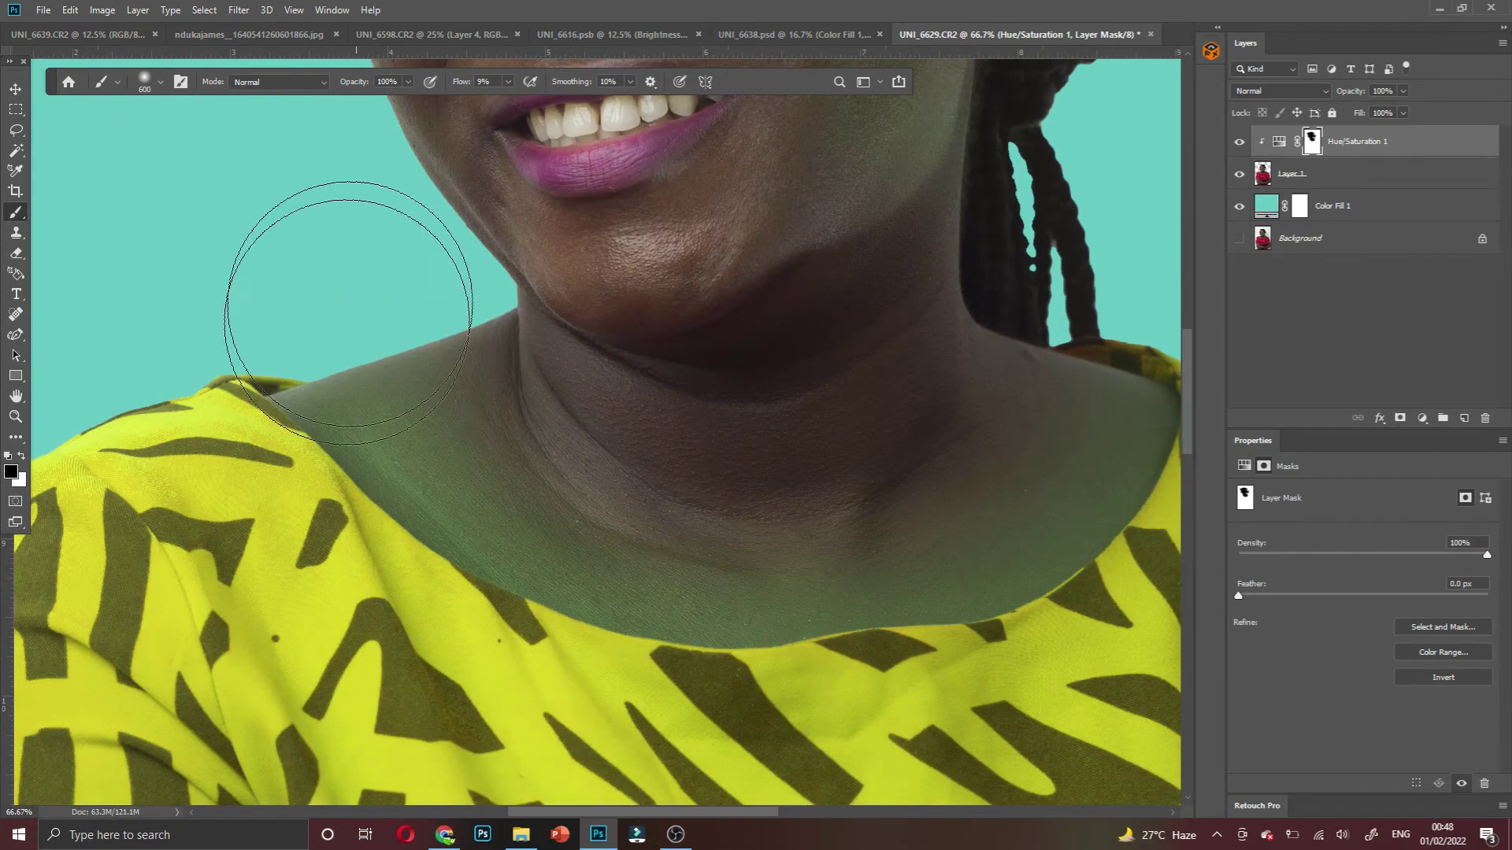
key(bracketleft)
key(bracketleft)
key(bracketleft)
key(bracketleft)
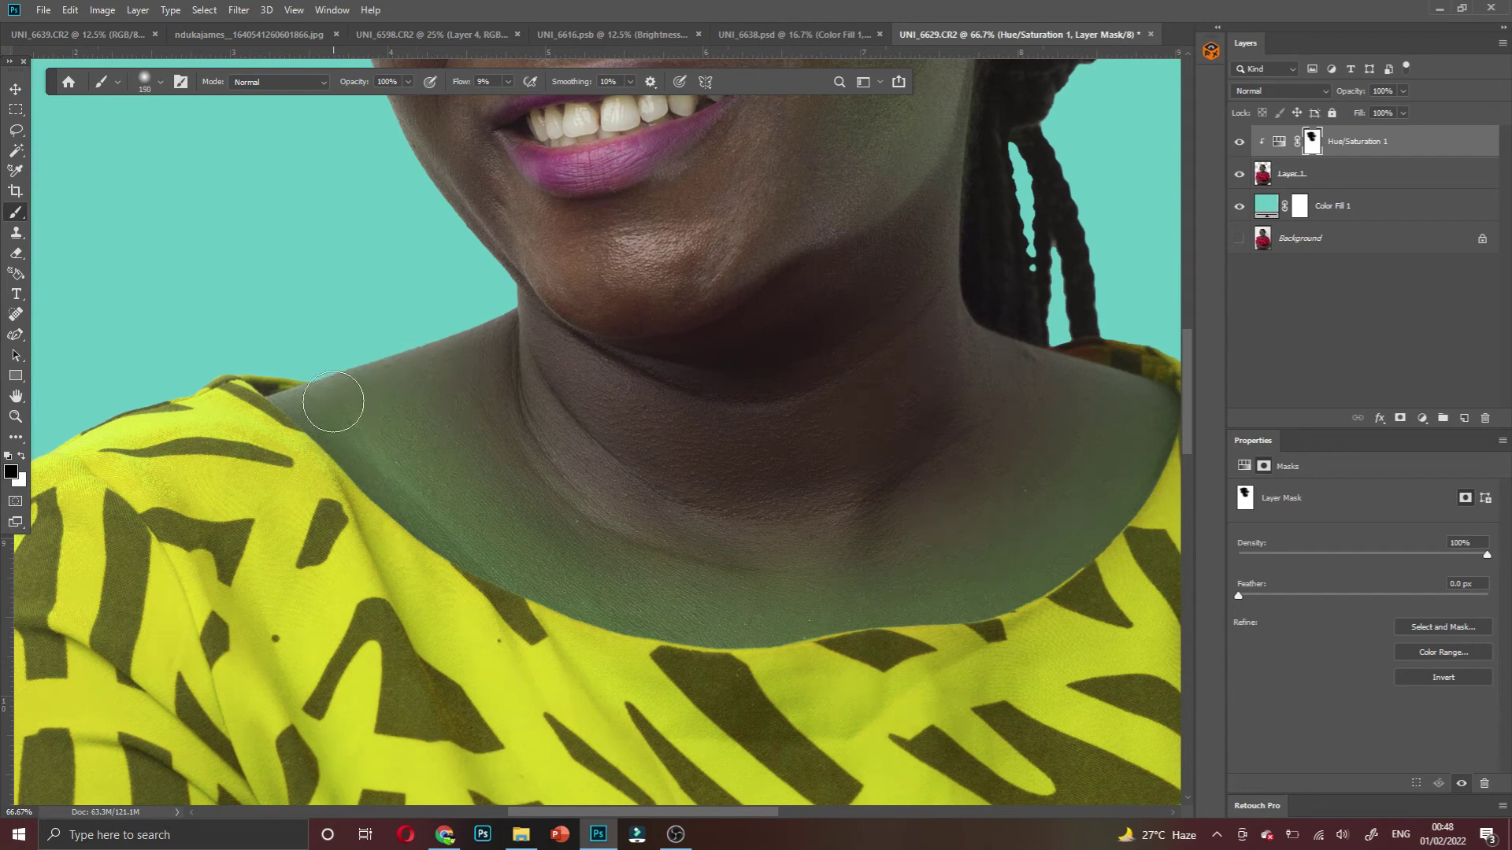
mouse_move(335, 394)
mouse_down()
mouse_move(447, 382)
mouse_move(311, 415)
mouse_move(300, 402)
mouse_move(397, 377)
mouse_move(293, 391)
mouse_move(441, 369)
mouse_move(437, 353)
mouse_move(366, 371)
mouse_move(382, 409)
mouse_move(271, 452)
mouse_move(305, 614)
mouse_up()
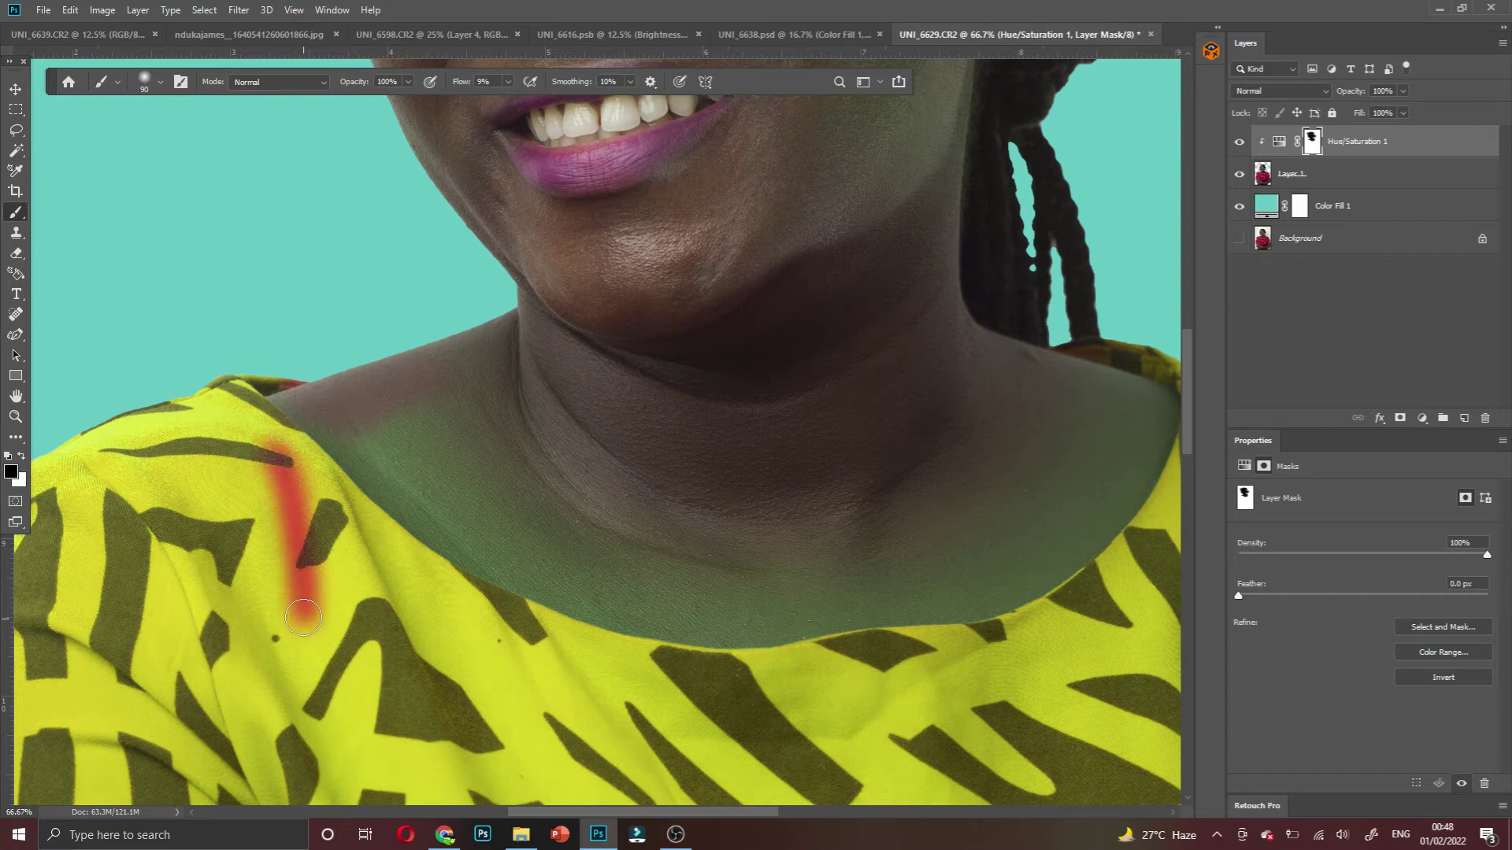
Try black mask strokes on the dress fabric below the image-left shoulder and undo them
mouse_move(292, 545)
mouse_down()
mouse_move(275, 449)
mouse_move(286, 523)
mouse_up()
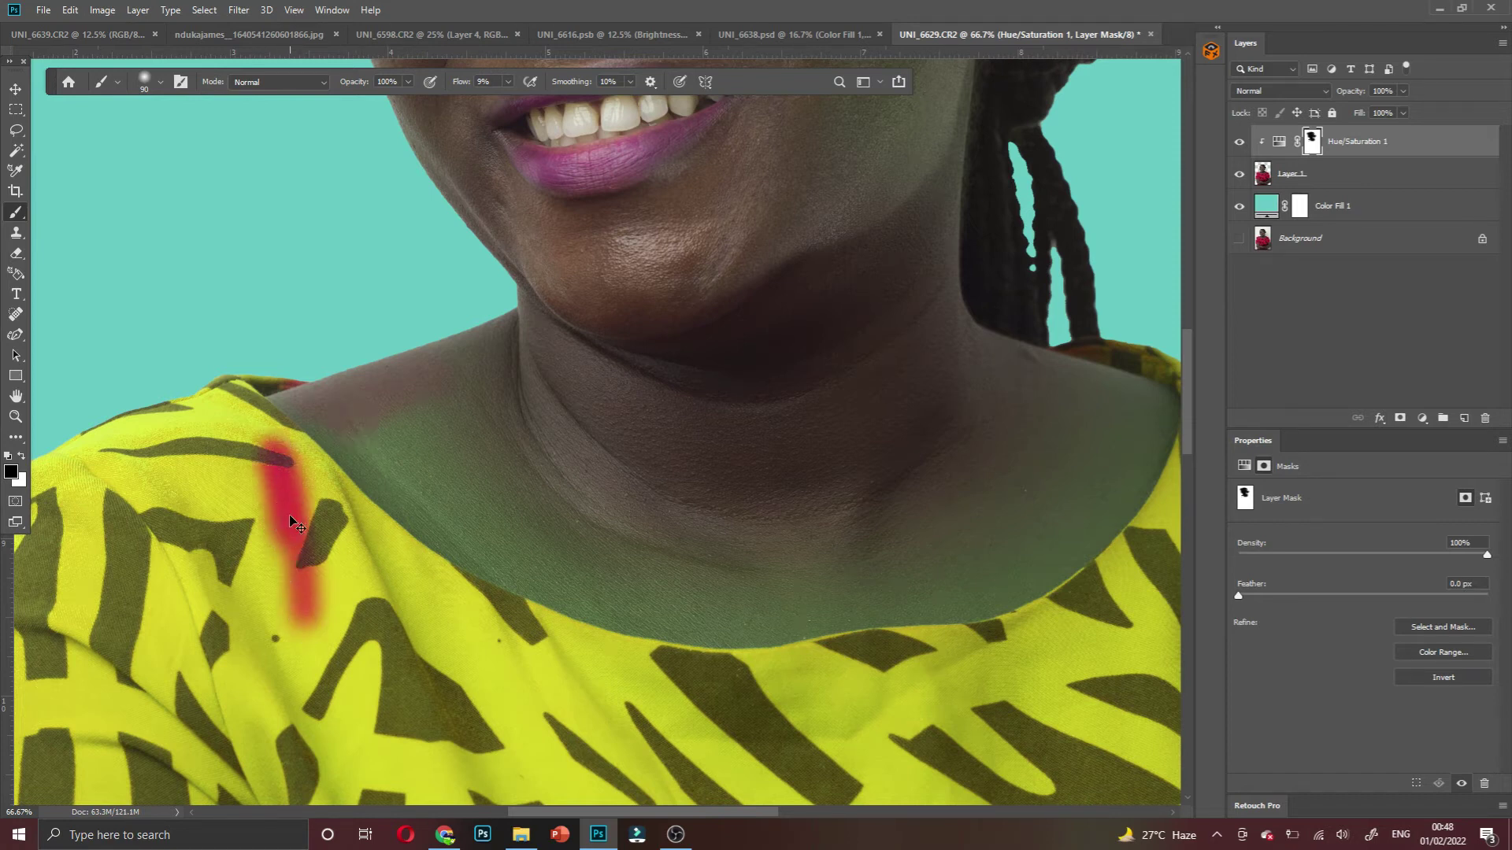
key(ctrl+z)
key(ctrl+z)
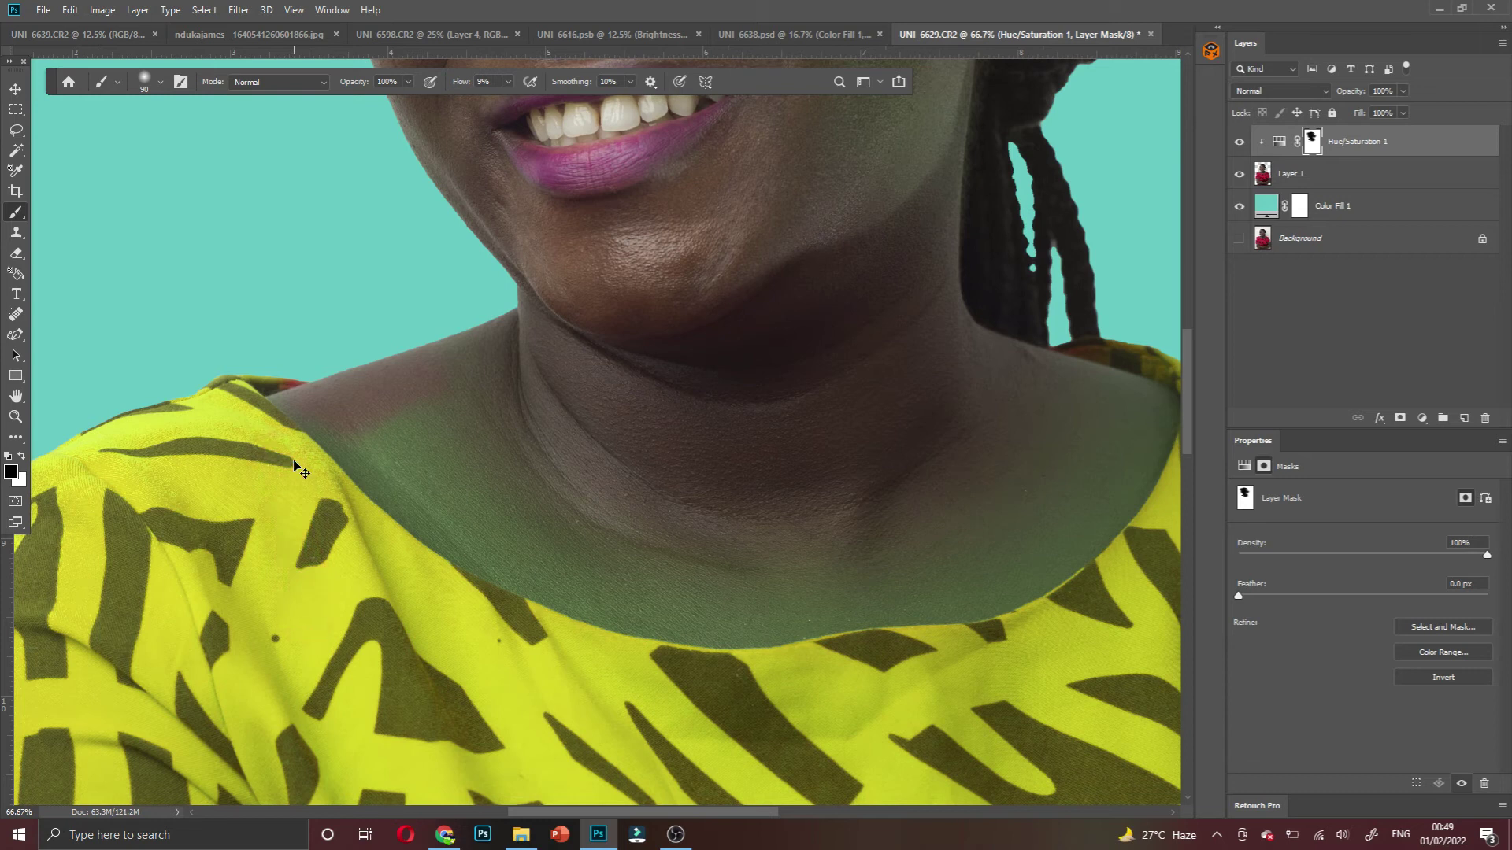
Paint black on the mask over the image-left shoulder skin along the dress edge at 9% flow
ctrl+click(348, 440)
scroll(351, 425, down, 2)
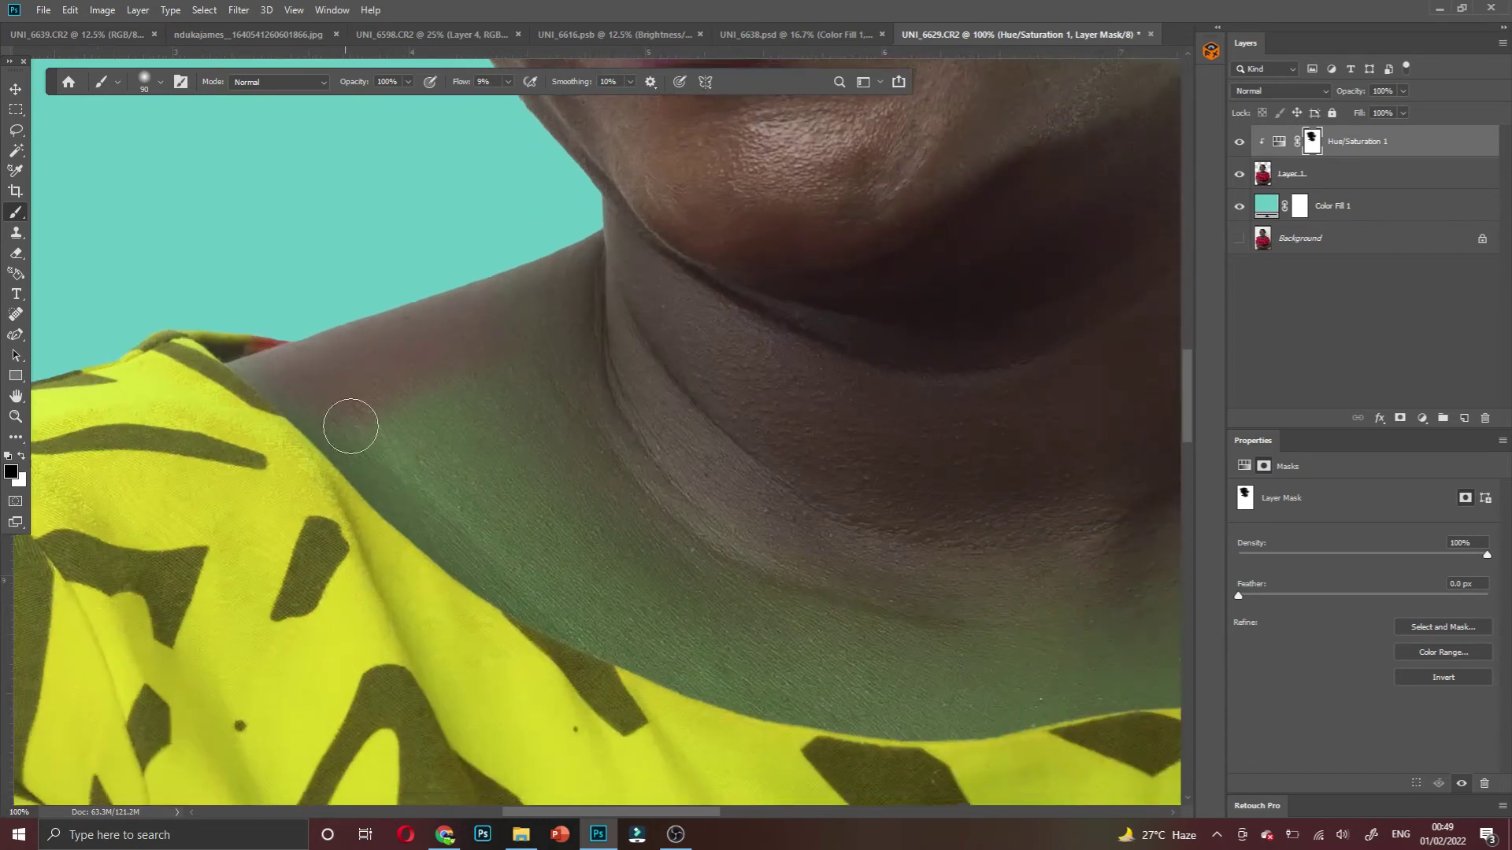
mouse_move(299, 331)
mouse_down()
mouse_move(394, 418)
mouse_move(379, 412)
mouse_up()
mouse_move(344, 376)
mouse_down()
mouse_move(311, 331)
mouse_move(331, 359)
mouse_move(292, 333)
mouse_up()
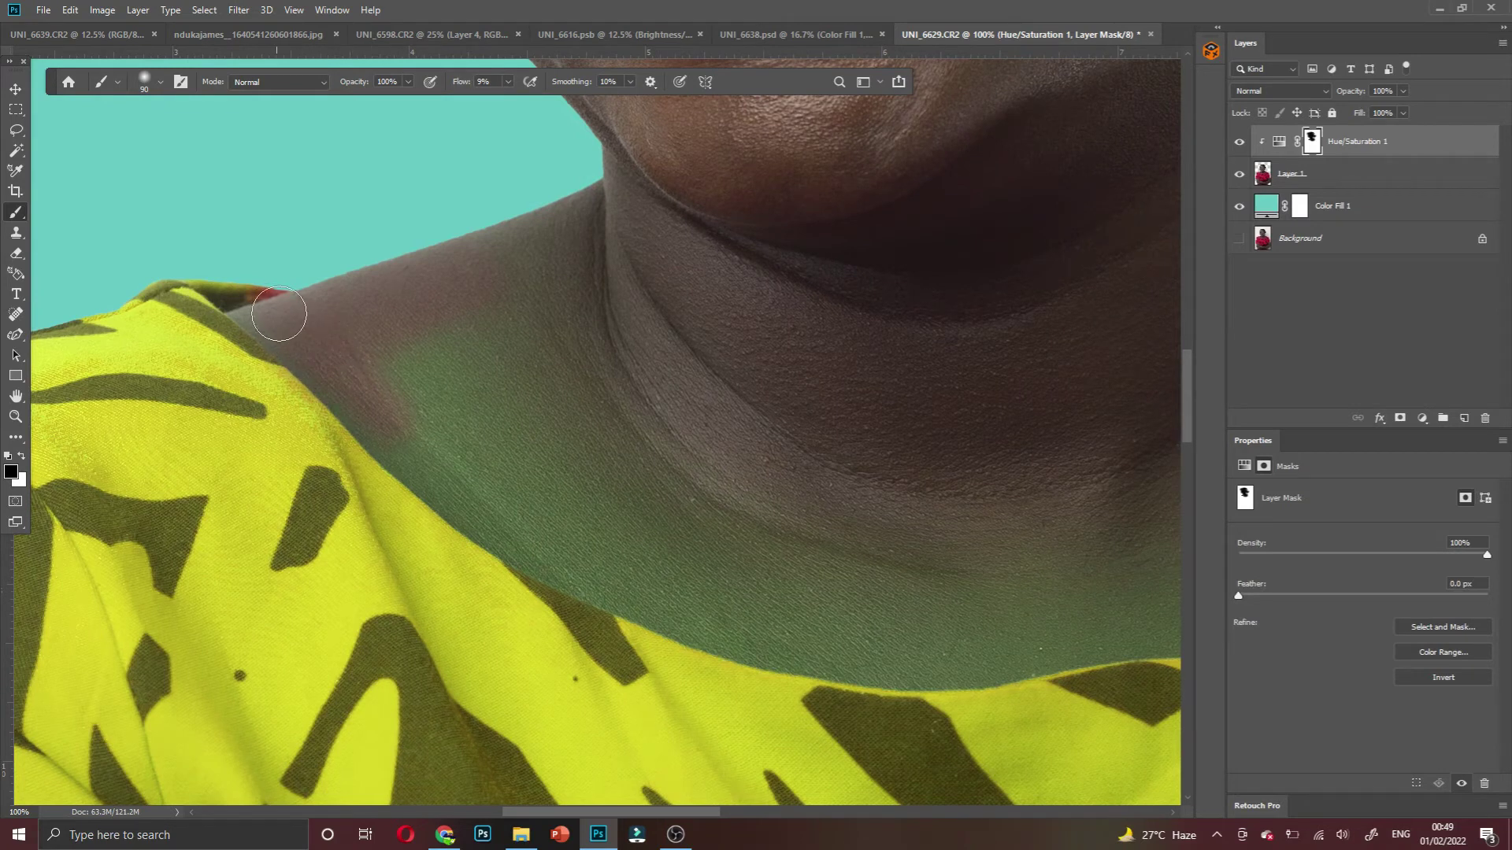
Try masking the skin along the neckline edge with the brush flow at 60% and undo the stroke
click(508, 82)
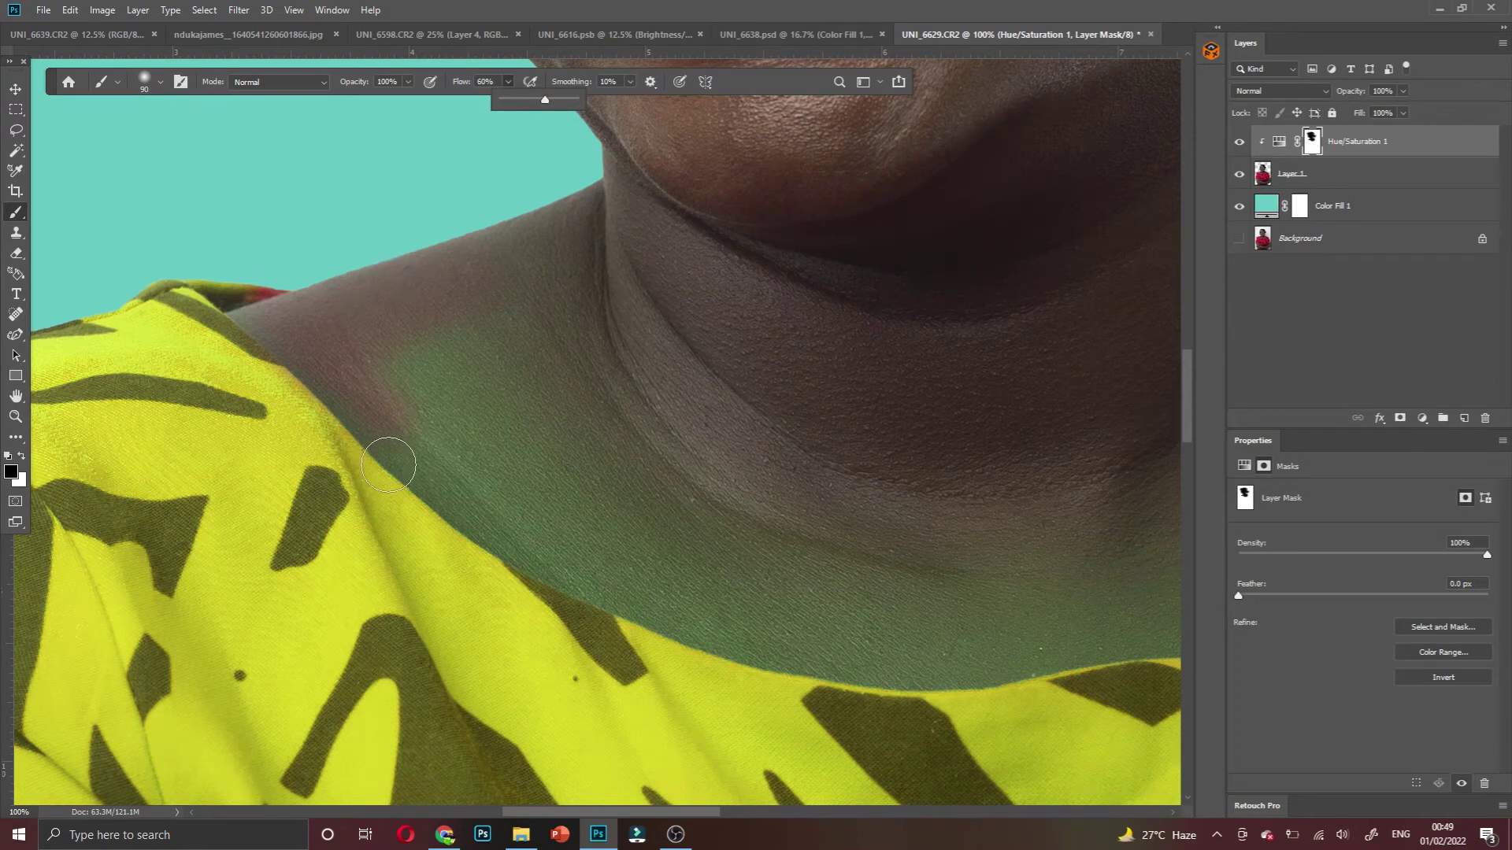
mouse_move(371, 405)
mouse_down()
mouse_move(401, 459)
mouse_move(422, 449)
mouse_move(482, 498)
mouse_up()
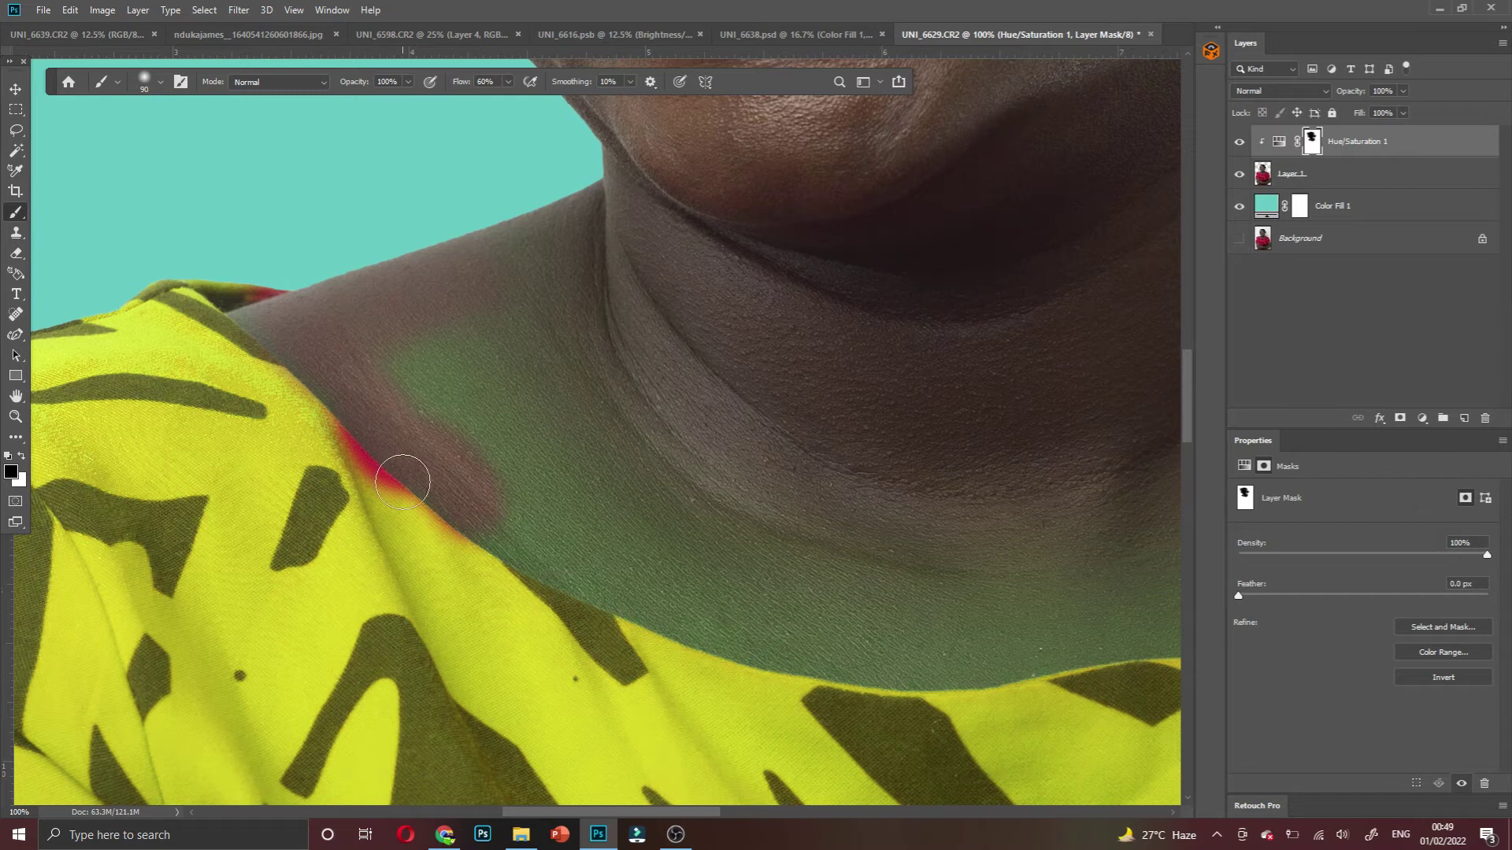
key(ctrl+z)
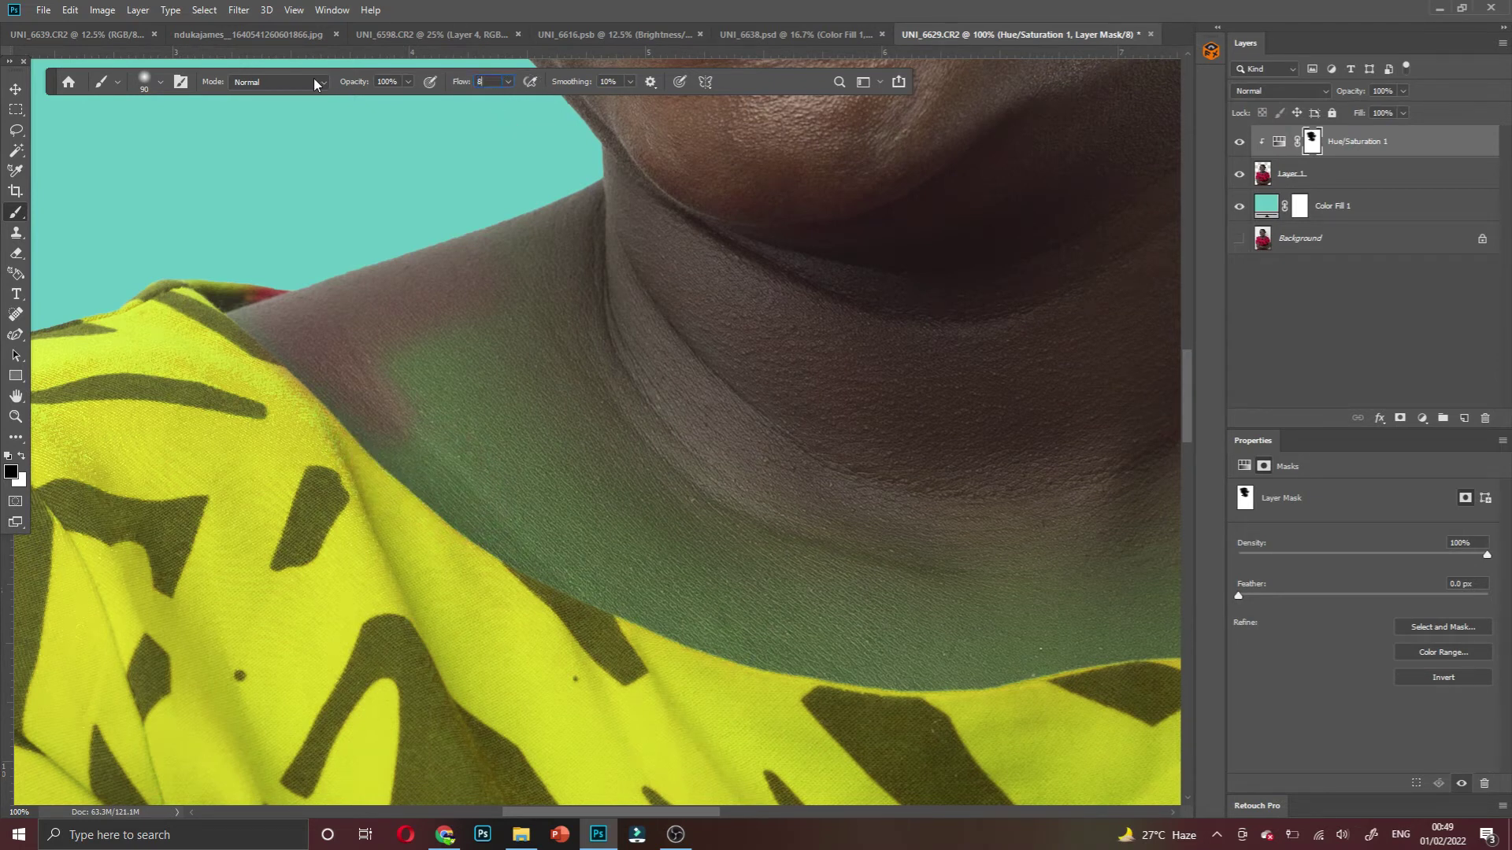
Mask the skin along the neckline at 8% flow and paint white over the dress edge to restore its yellow
mouse_move(324, 344)
mouse_down()
mouse_move(372, 356)
mouse_move(486, 488)
mouse_move(399, 416)
mouse_move(432, 460)
mouse_move(410, 455)
mouse_move(365, 411)
mouse_move(356, 376)
mouse_move(521, 516)
mouse_move(351, 338)
mouse_move(387, 441)
mouse_up()
key(x)
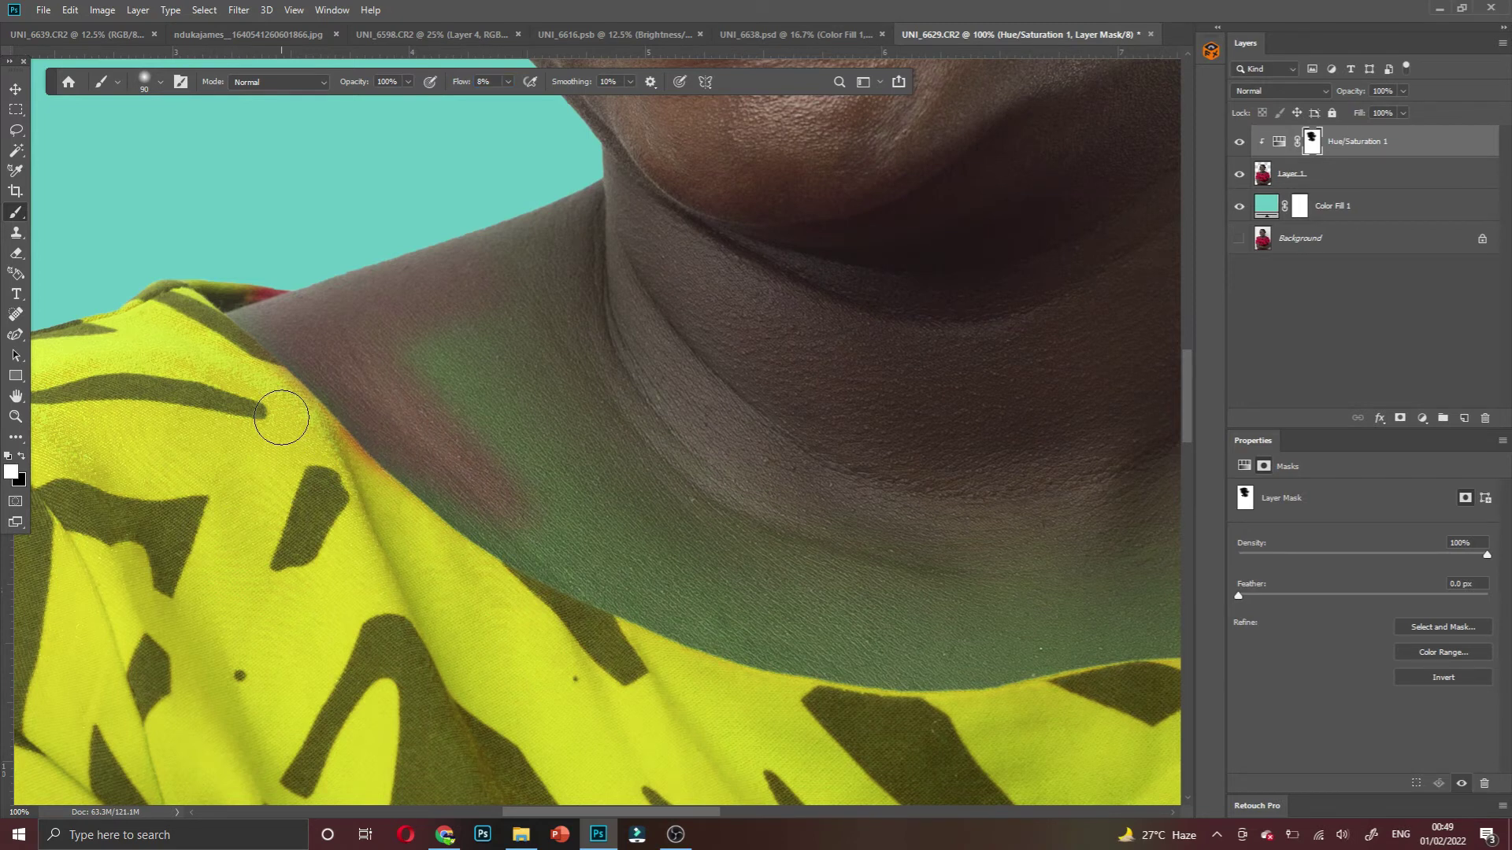
mouse_move(285, 409)
mouse_down()
mouse_move(347, 479)
mouse_move(325, 446)
mouse_move(360, 488)
mouse_up()
key(x)
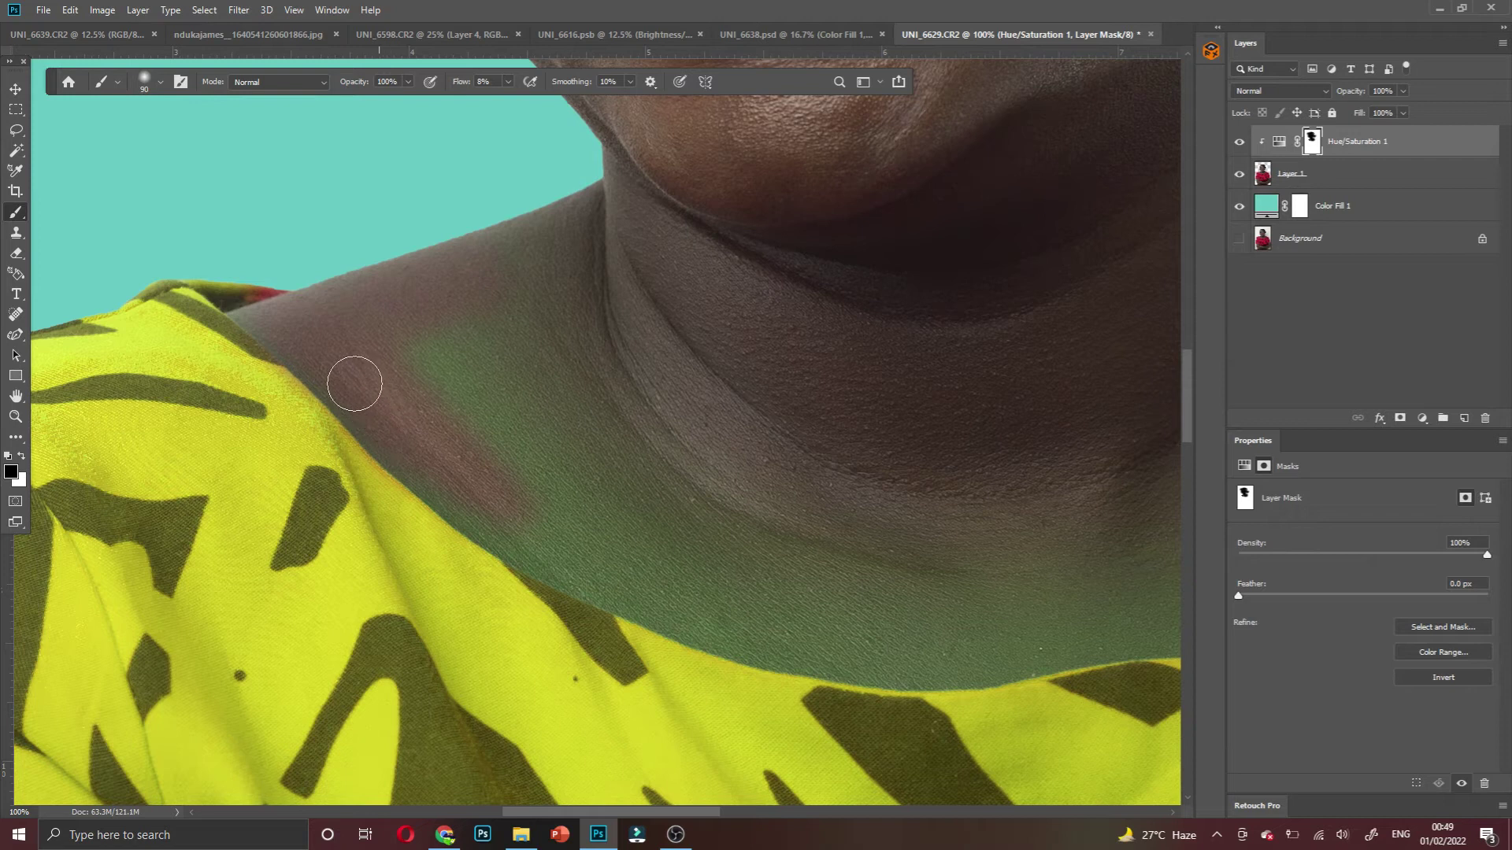
Paint black on the mask across the chest skin above the neckline and over to the image-right shoulder at 8% flow
mouse_move(456, 381)
mouse_down()
mouse_move(522, 391)
mouse_move(478, 407)
mouse_move(405, 381)
mouse_move(523, 521)
mouse_move(420, 451)
mouse_move(483, 509)
mouse_move(407, 442)
mouse_move(548, 551)
mouse_move(512, 519)
mouse_move(655, 597)
mouse_move(564, 557)
mouse_move(672, 592)
mouse_move(606, 478)
mouse_move(451, 353)
mouse_move(633, 538)
mouse_move(600, 527)
mouse_move(502, 410)
mouse_move(529, 425)
mouse_move(523, 378)
mouse_move(664, 417)
mouse_move(822, 549)
mouse_move(688, 486)
mouse_move(598, 535)
mouse_move(841, 576)
mouse_move(625, 478)
mouse_move(595, 447)
mouse_move(868, 513)
mouse_move(709, 514)
mouse_move(879, 474)
mouse_up()
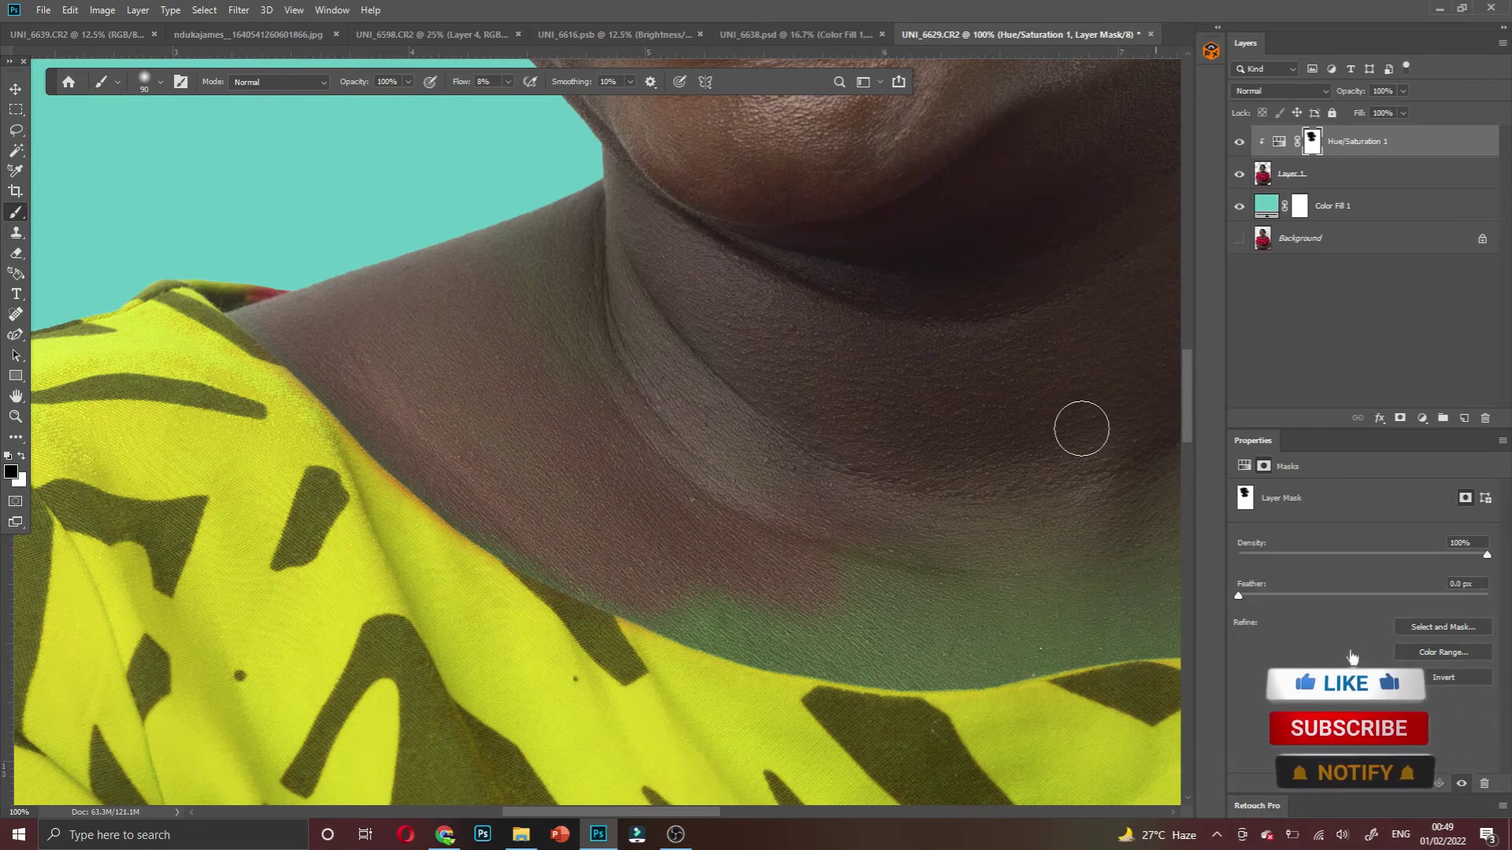
alt+click(892, 449)
alt+click(891, 449)
alt+click(891, 429)
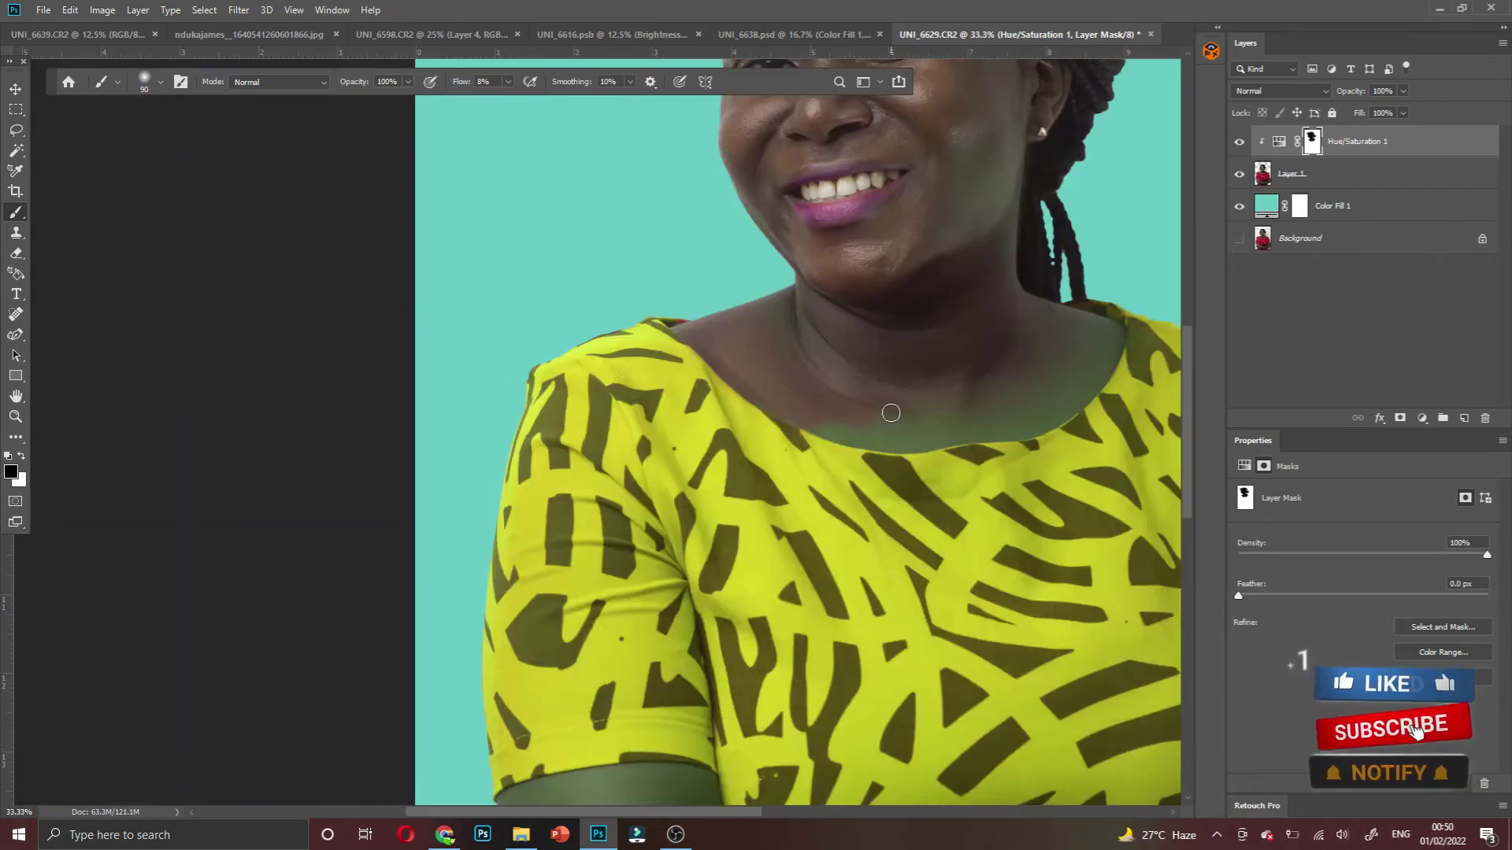
drag(972, 448, 959, 397)
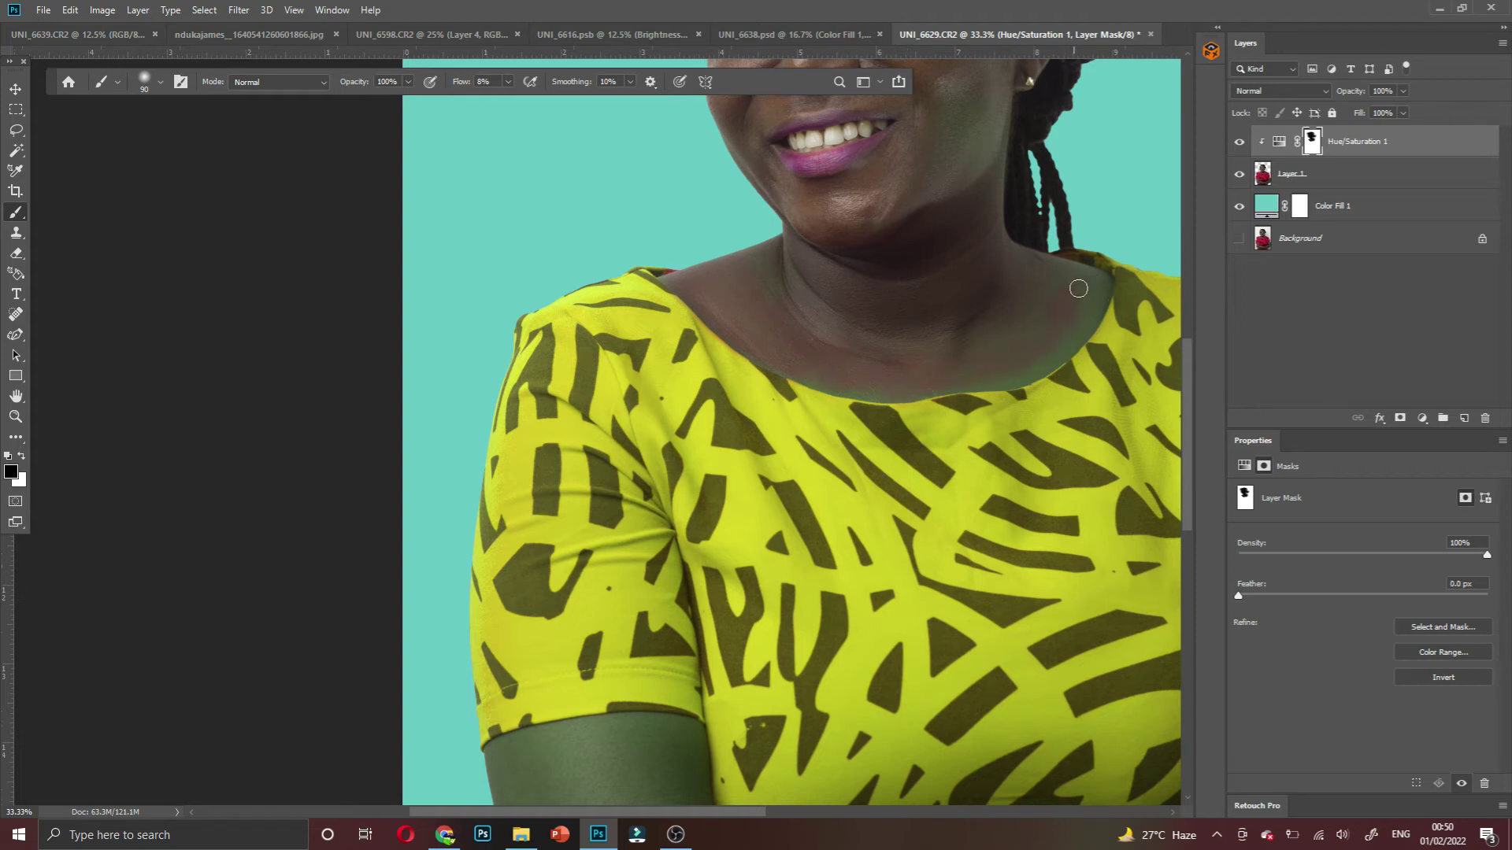
mouse_move(1019, 360)
mouse_down()
mouse_move(872, 399)
mouse_move(878, 335)
mouse_up()
Hide the Hue/Saturation adjustment layer to bring back the original red dress and skin colours
key(alt+bracketleft)
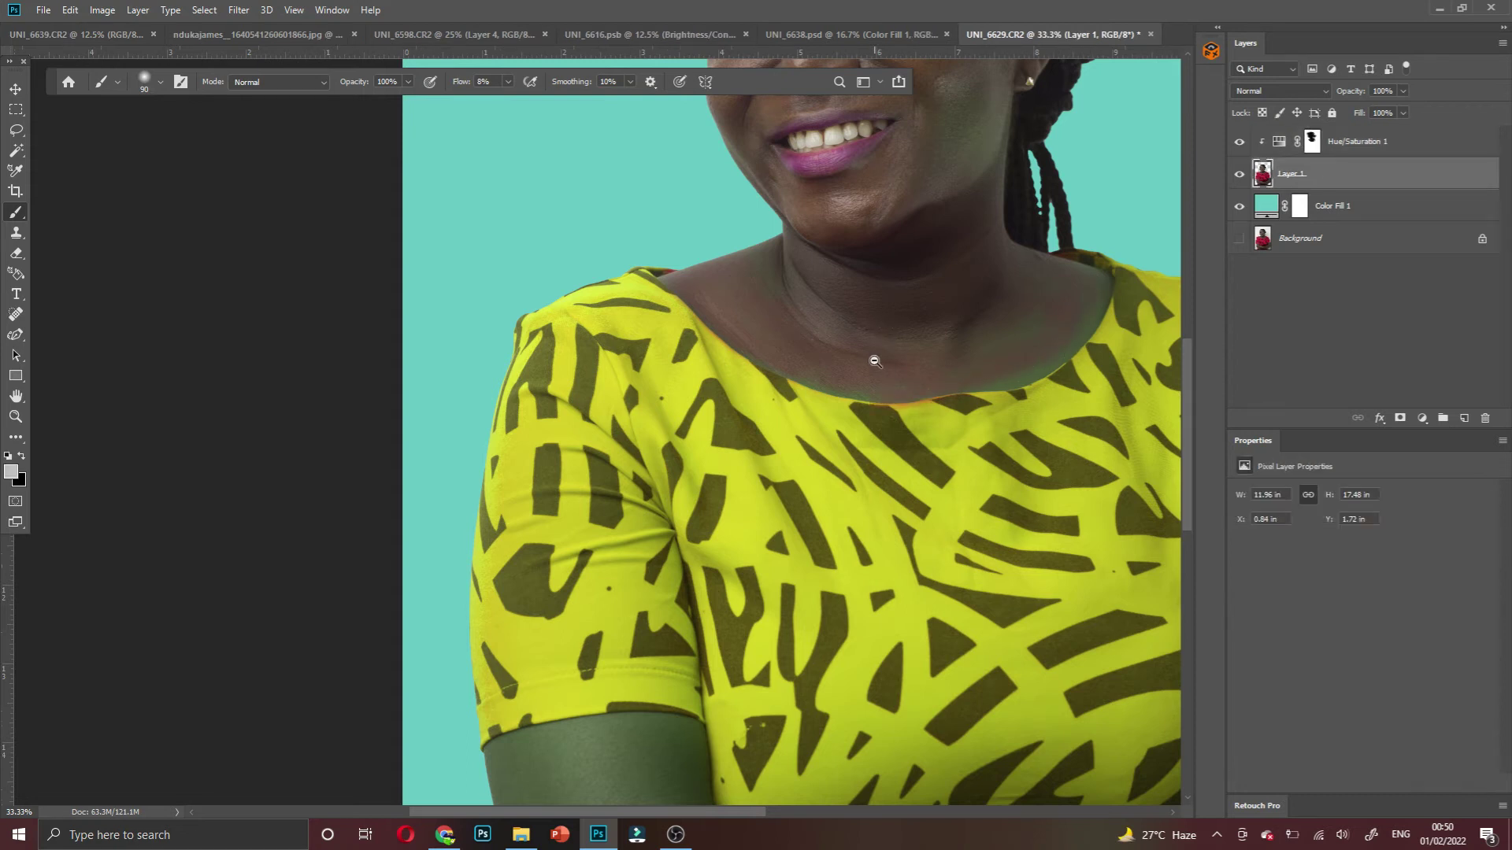
alt+click(874, 360)
alt+click(874, 360)
drag(1186, 311, 1186, 349)
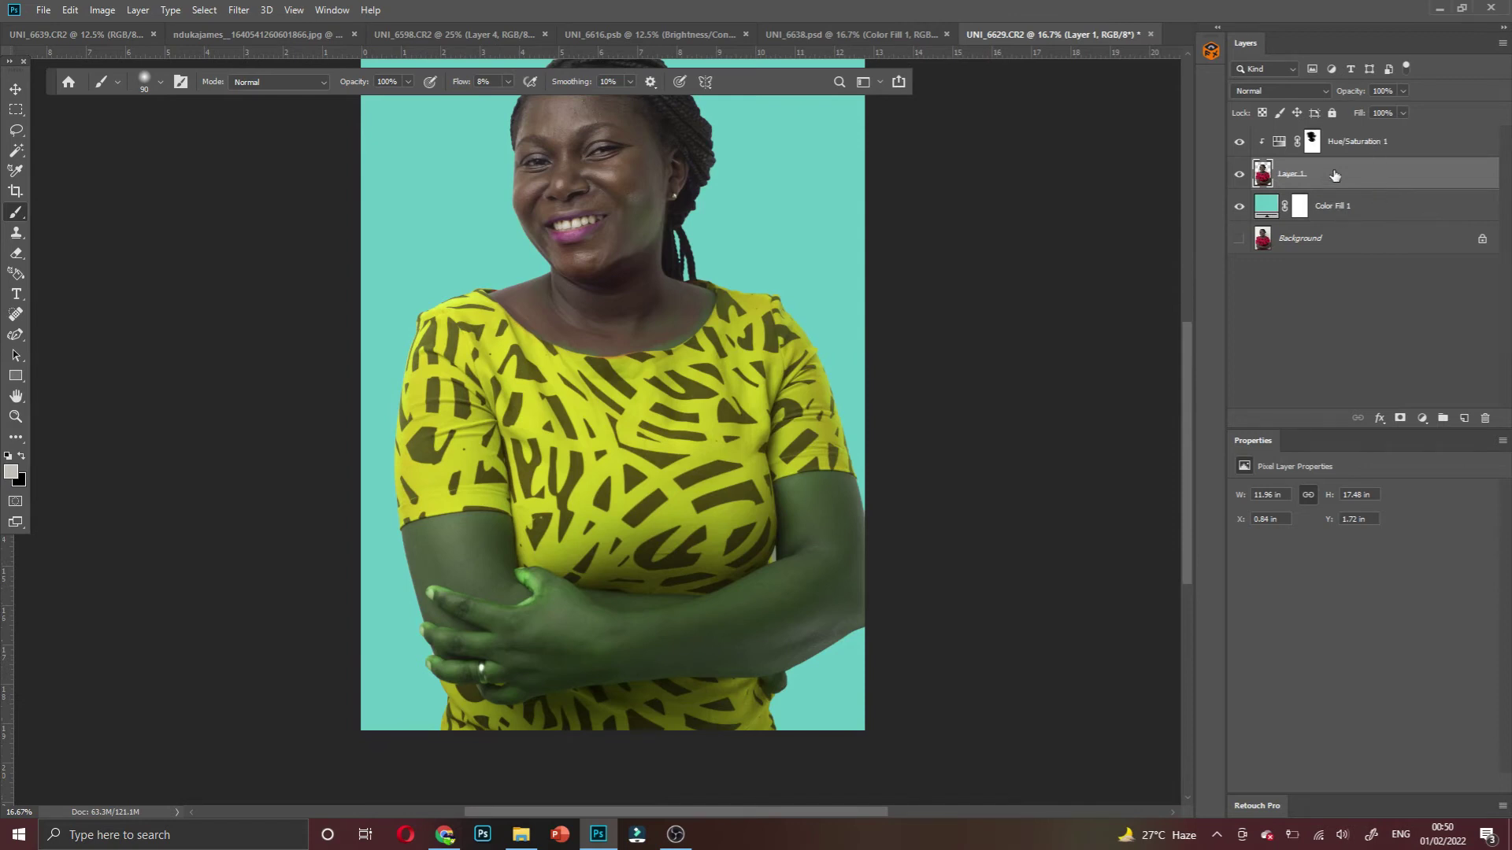
click(1365, 143)
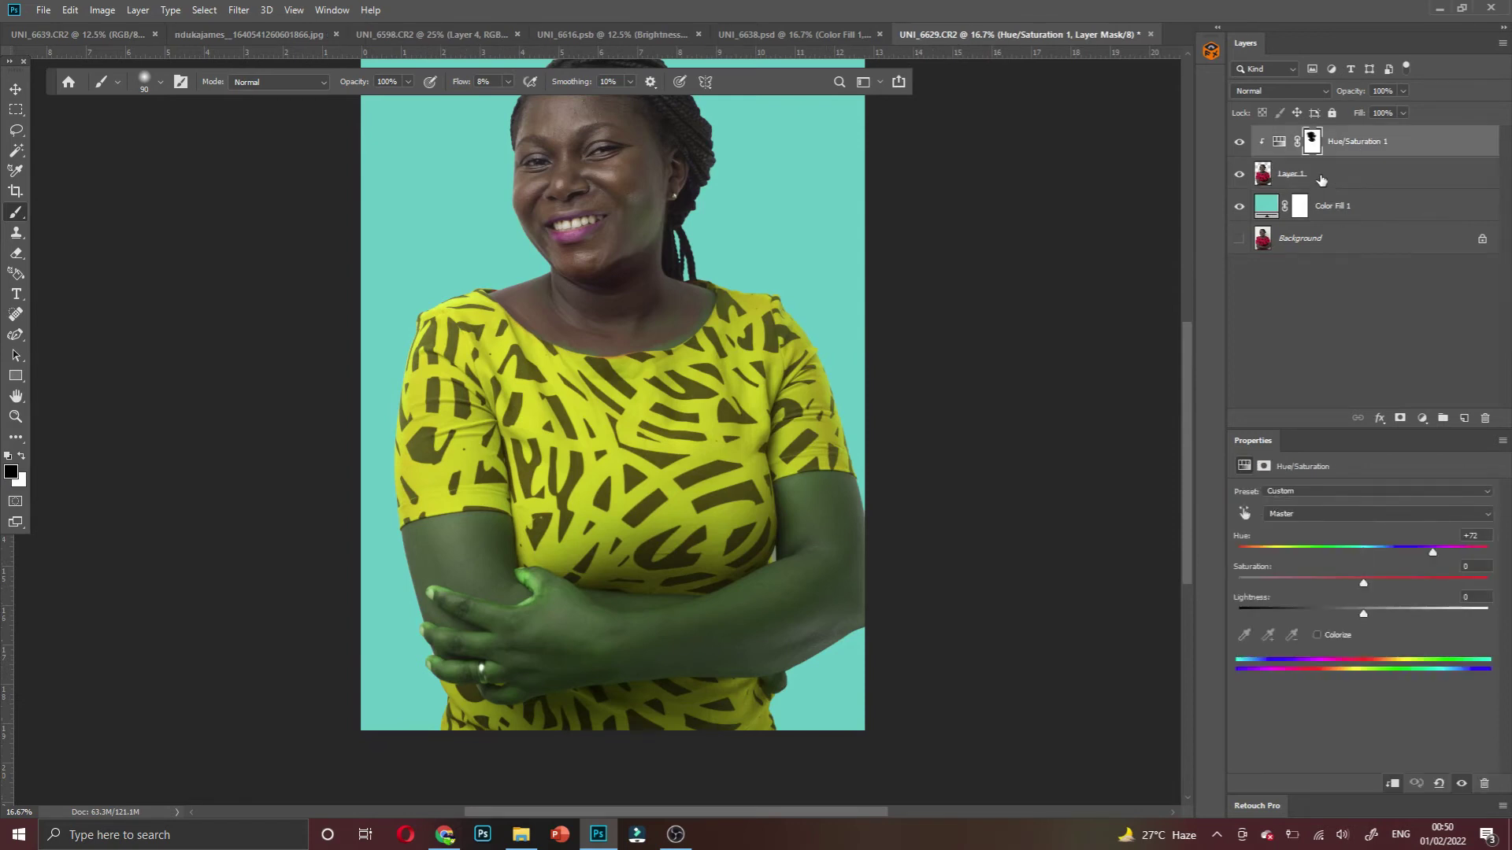
click(1325, 176)
click(1312, 142)
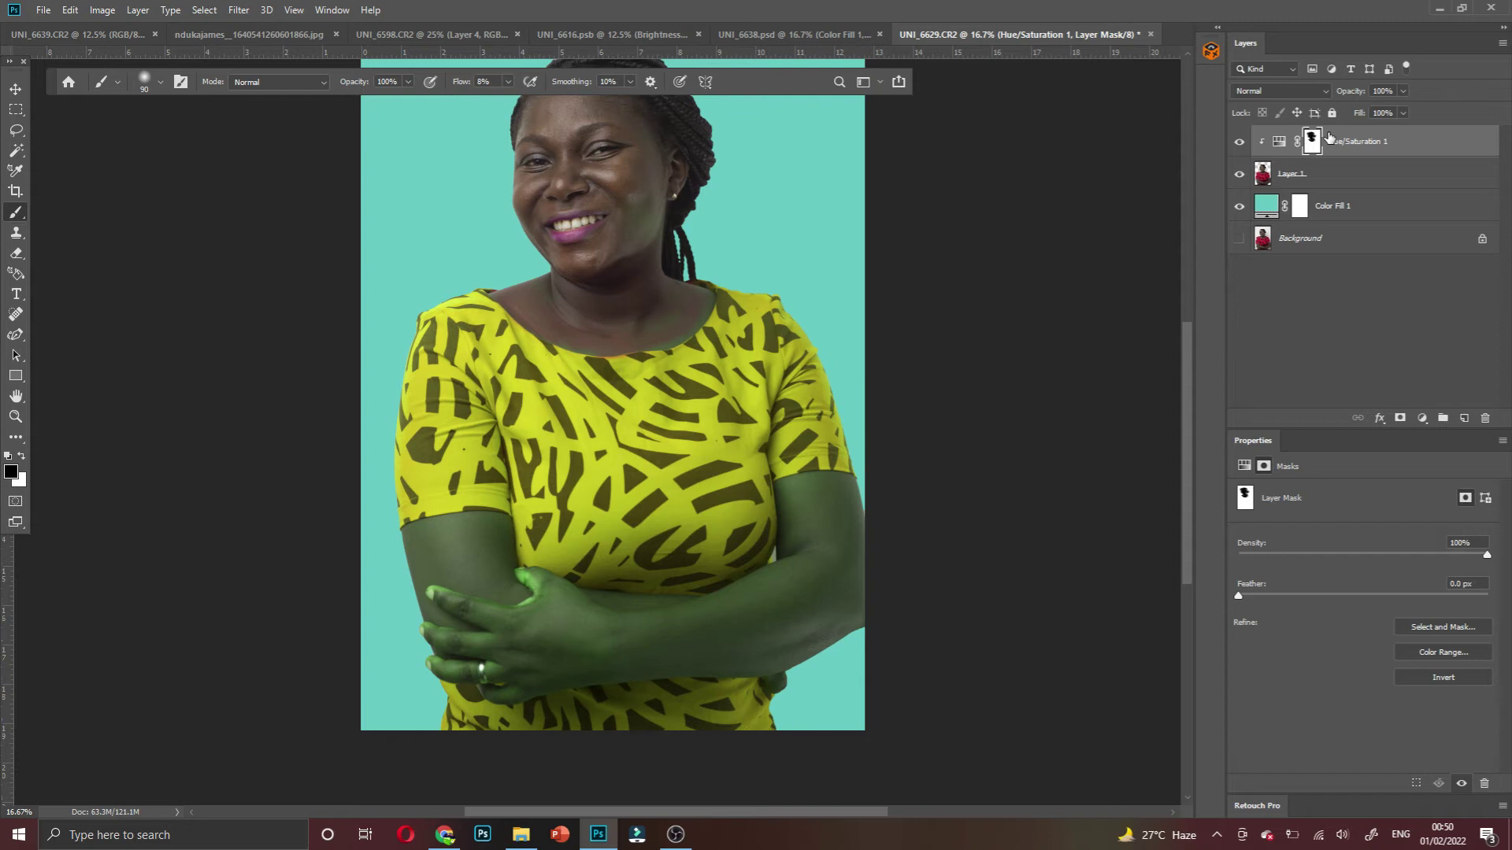
click(1240, 144)
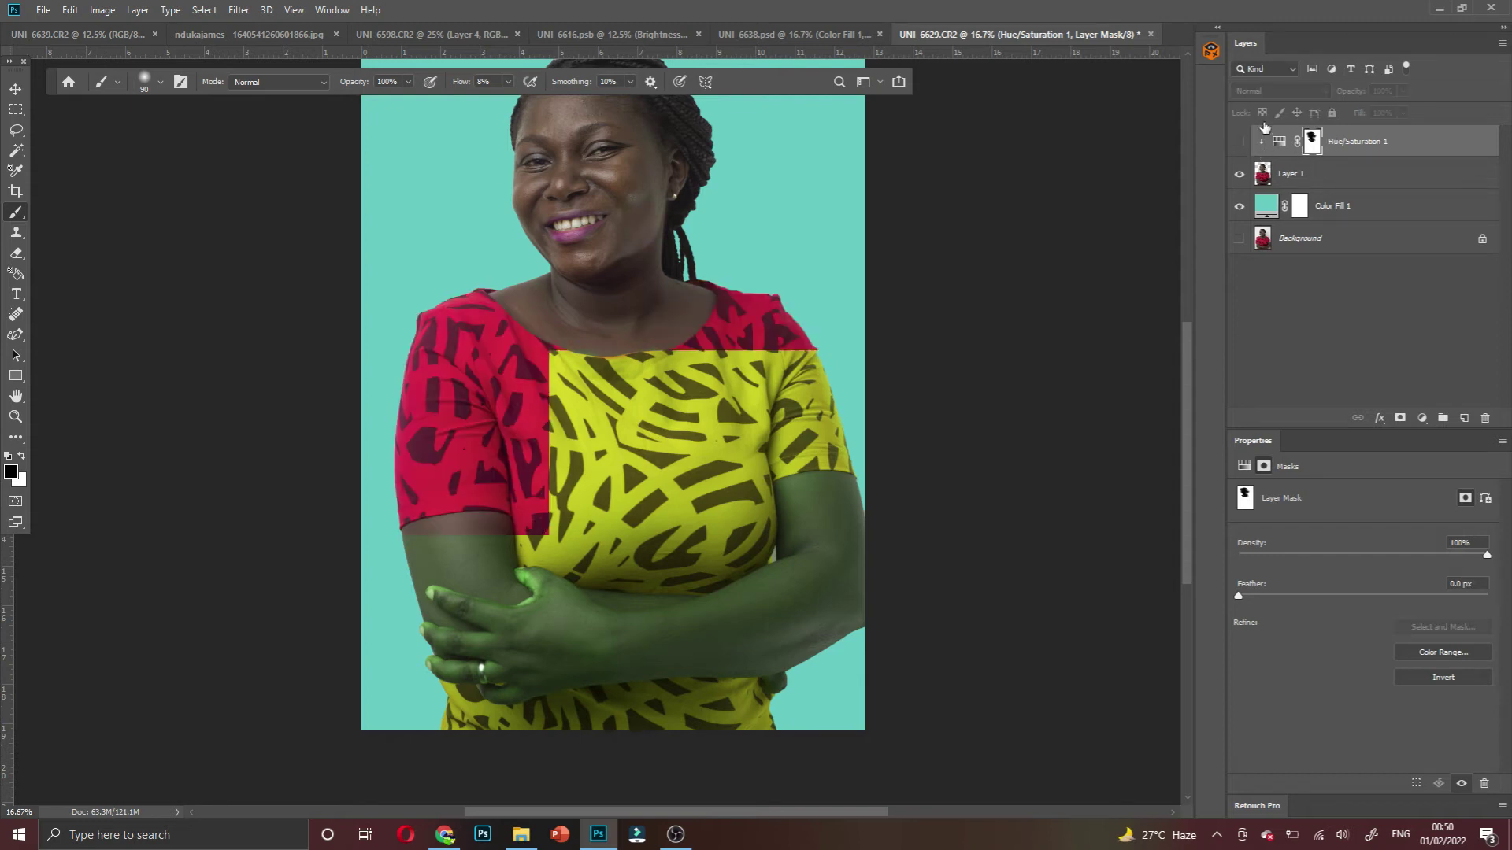
ctrl+click(327, 513)
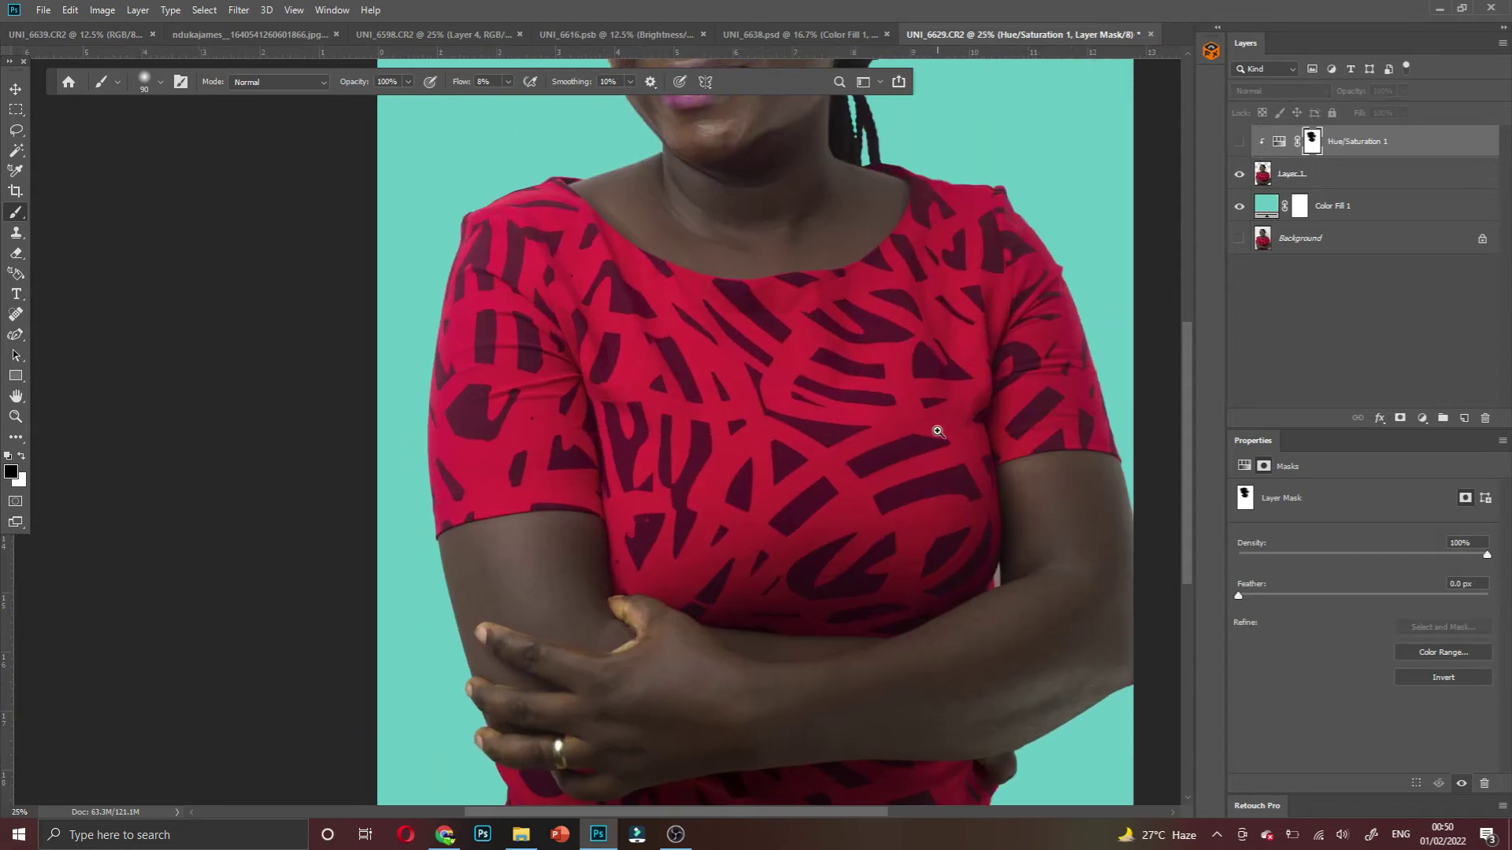
Select Layer 1 and start a Curvature Pen path at the image-left collar tip, following the edge between dress and skin down the neckline
click(1269, 181)
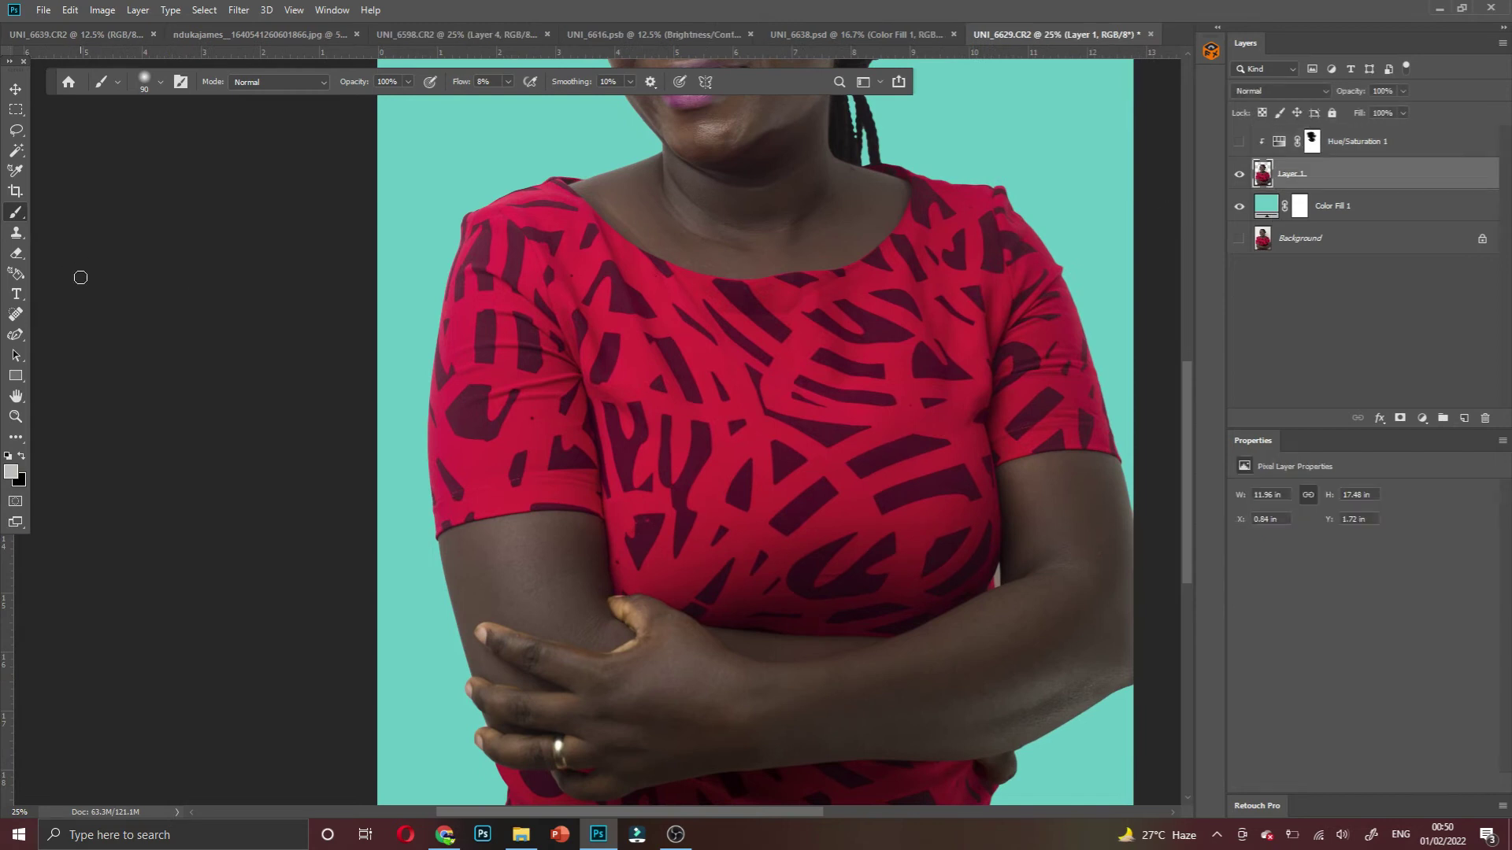
click(15, 337)
right_click(14, 337)
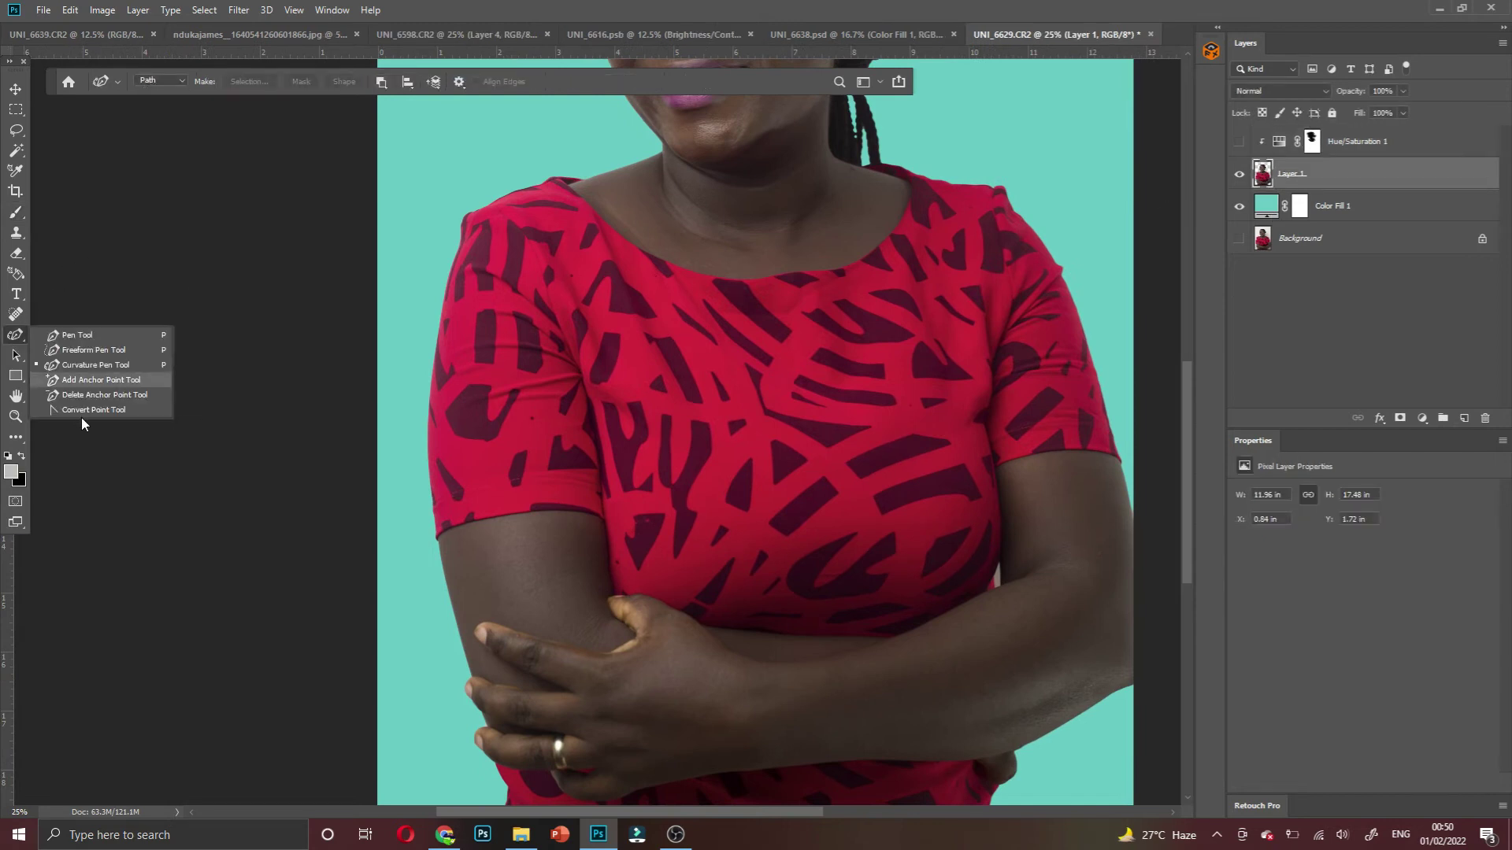
click(50, 335)
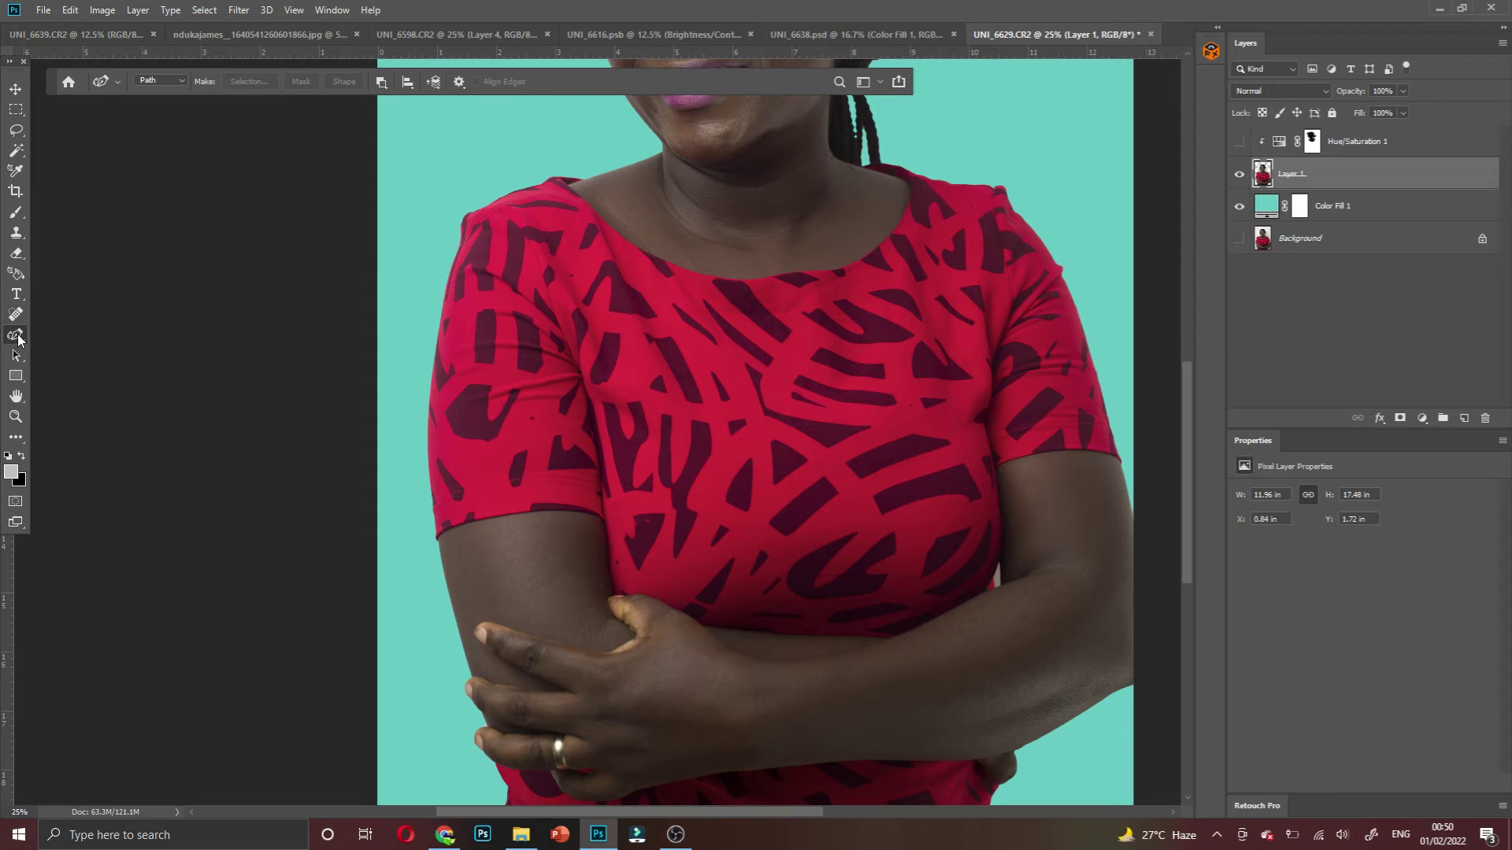
scroll(550, 198, up, 1)
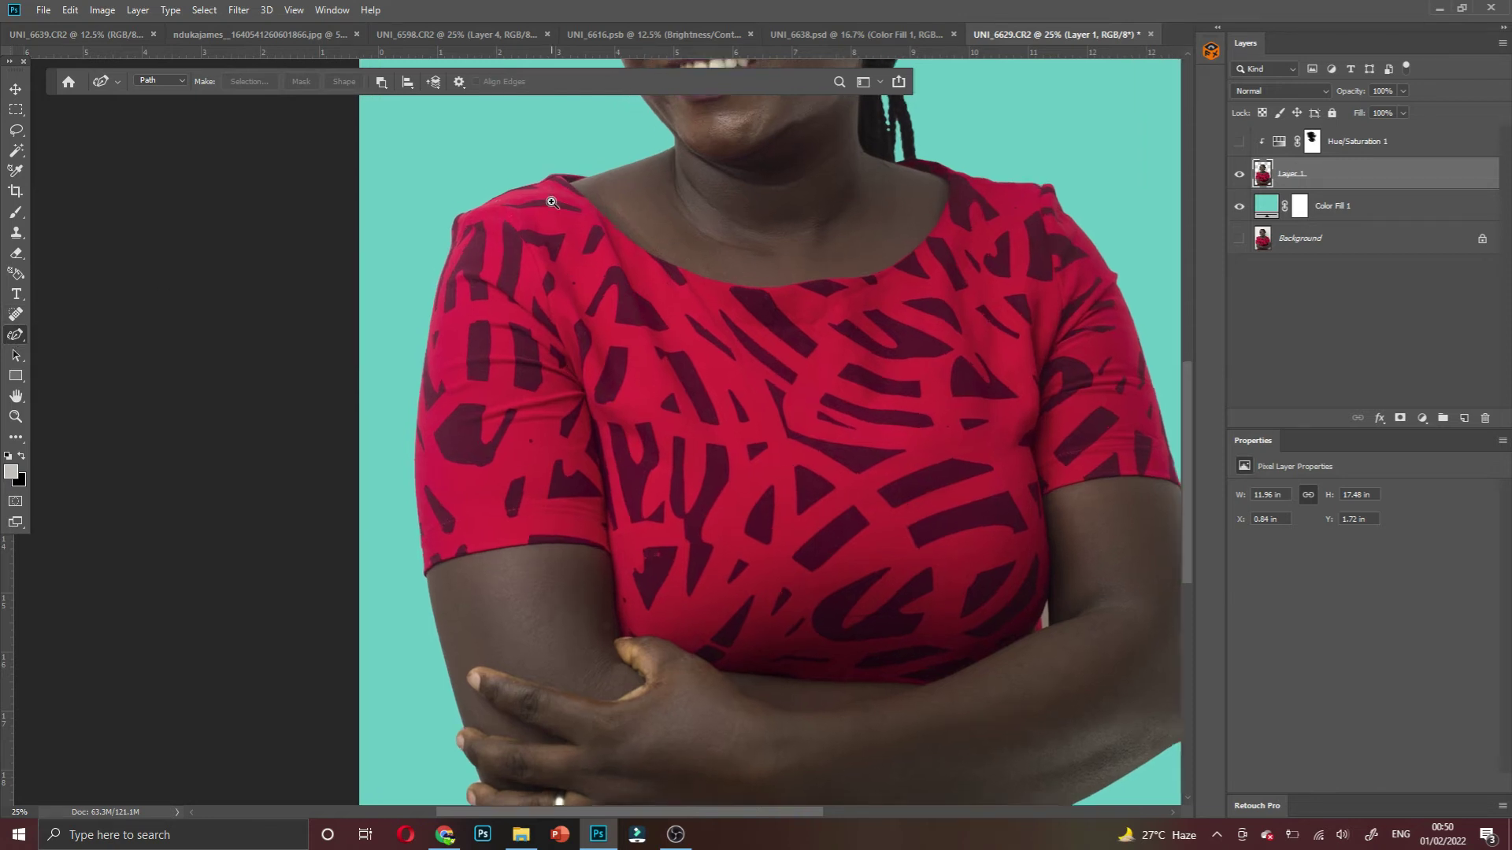
scroll(571, 221, up, 1)
scroll(575, 224, down, 3)
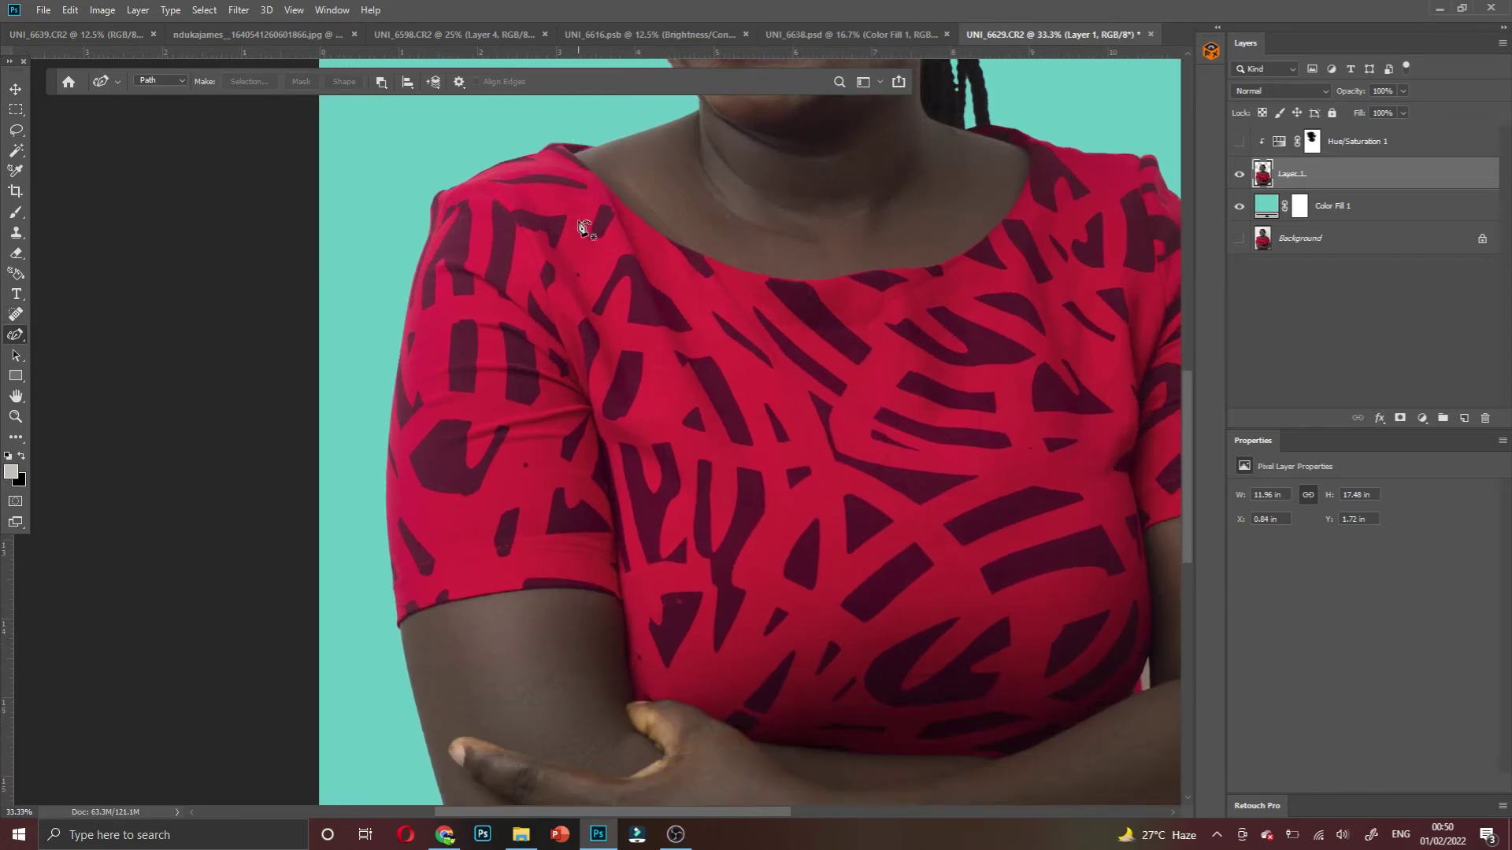
scroll(581, 219, up, 2)
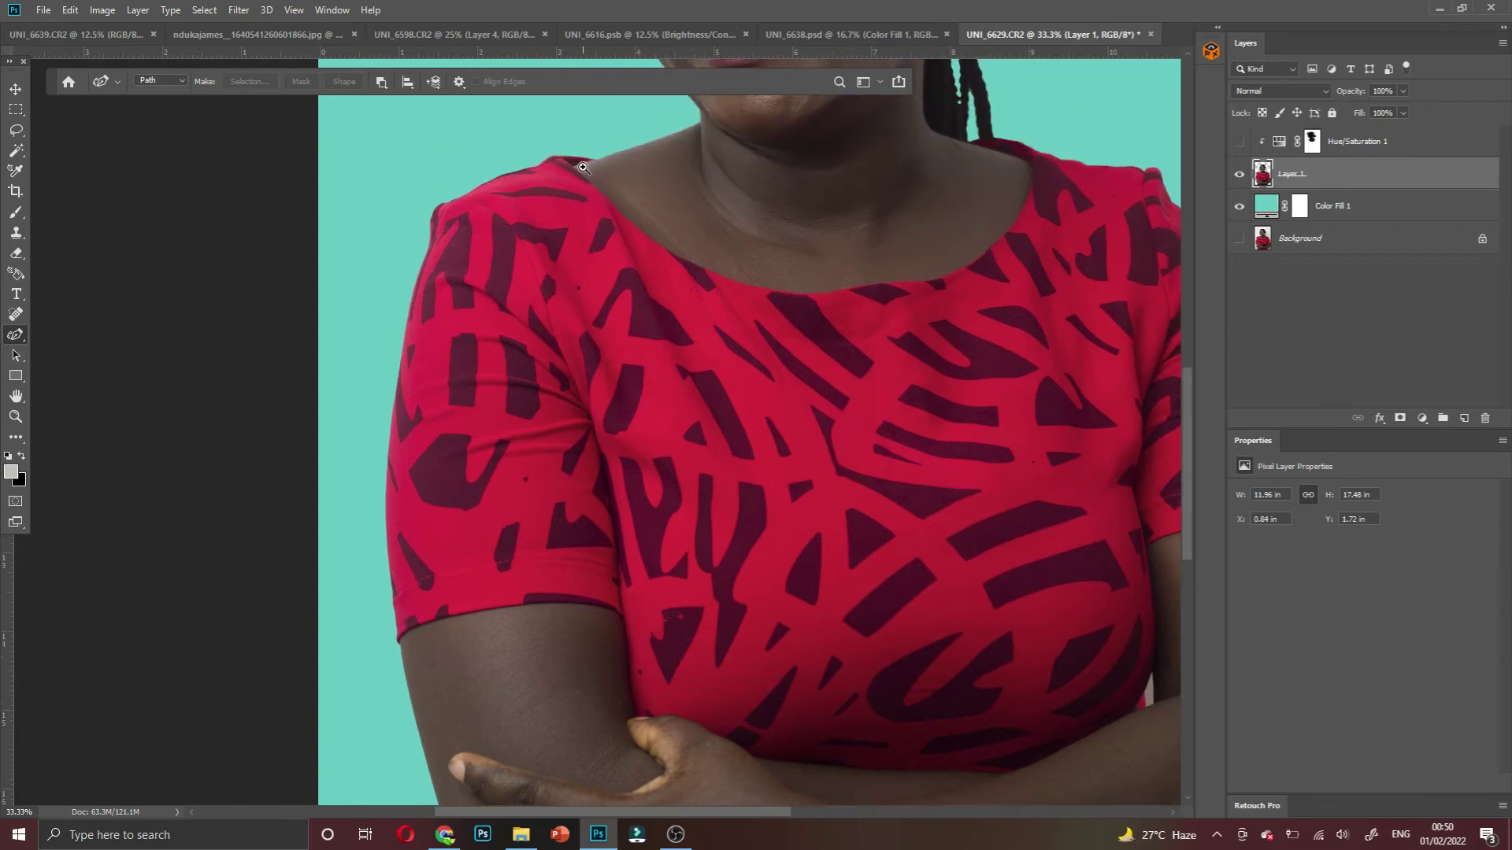
scroll(598, 166, up, 3)
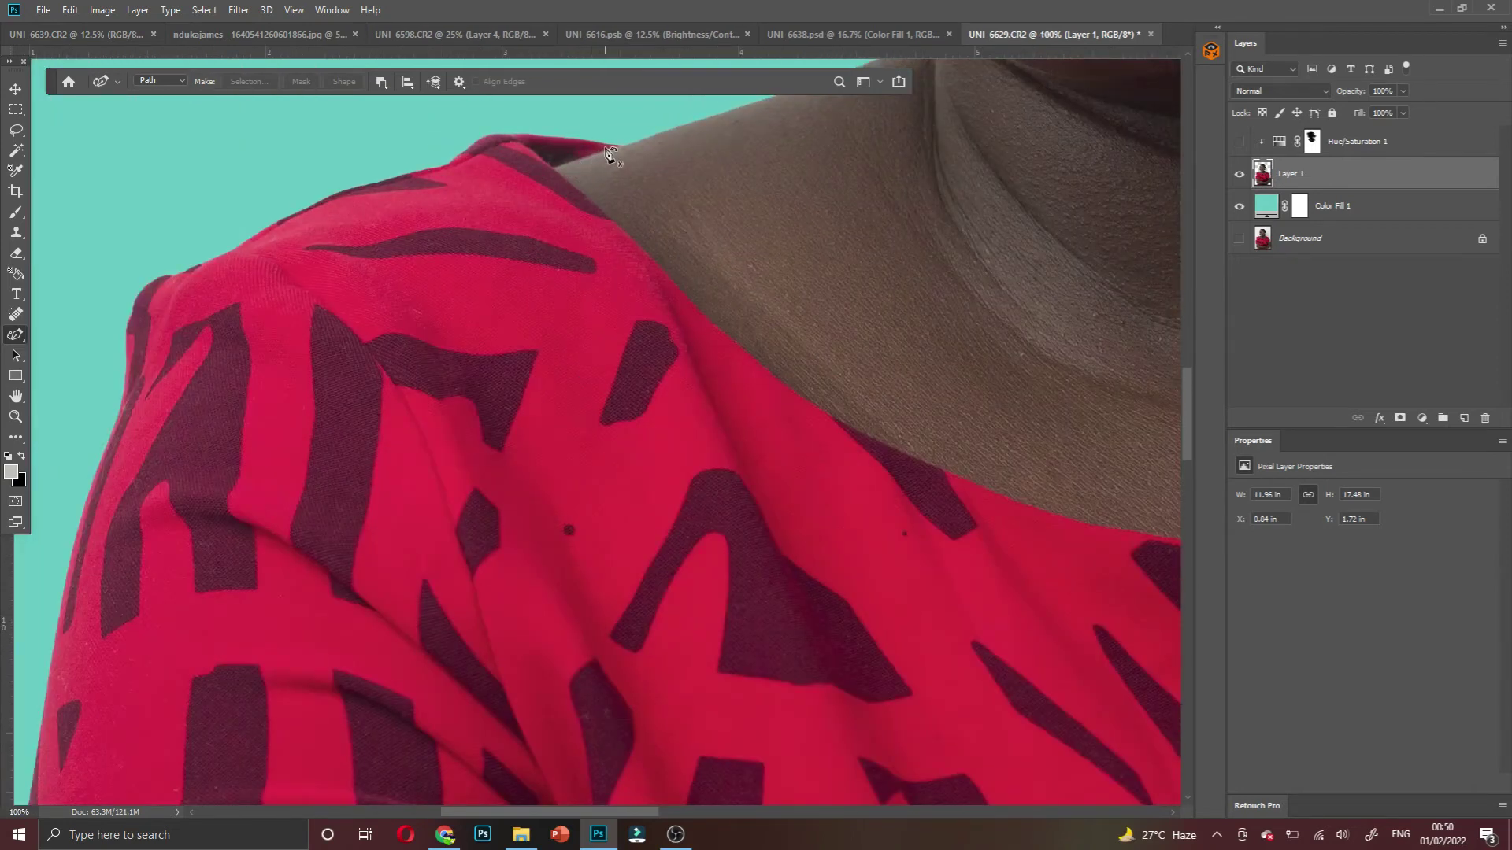
scroll(614, 150, up, 1)
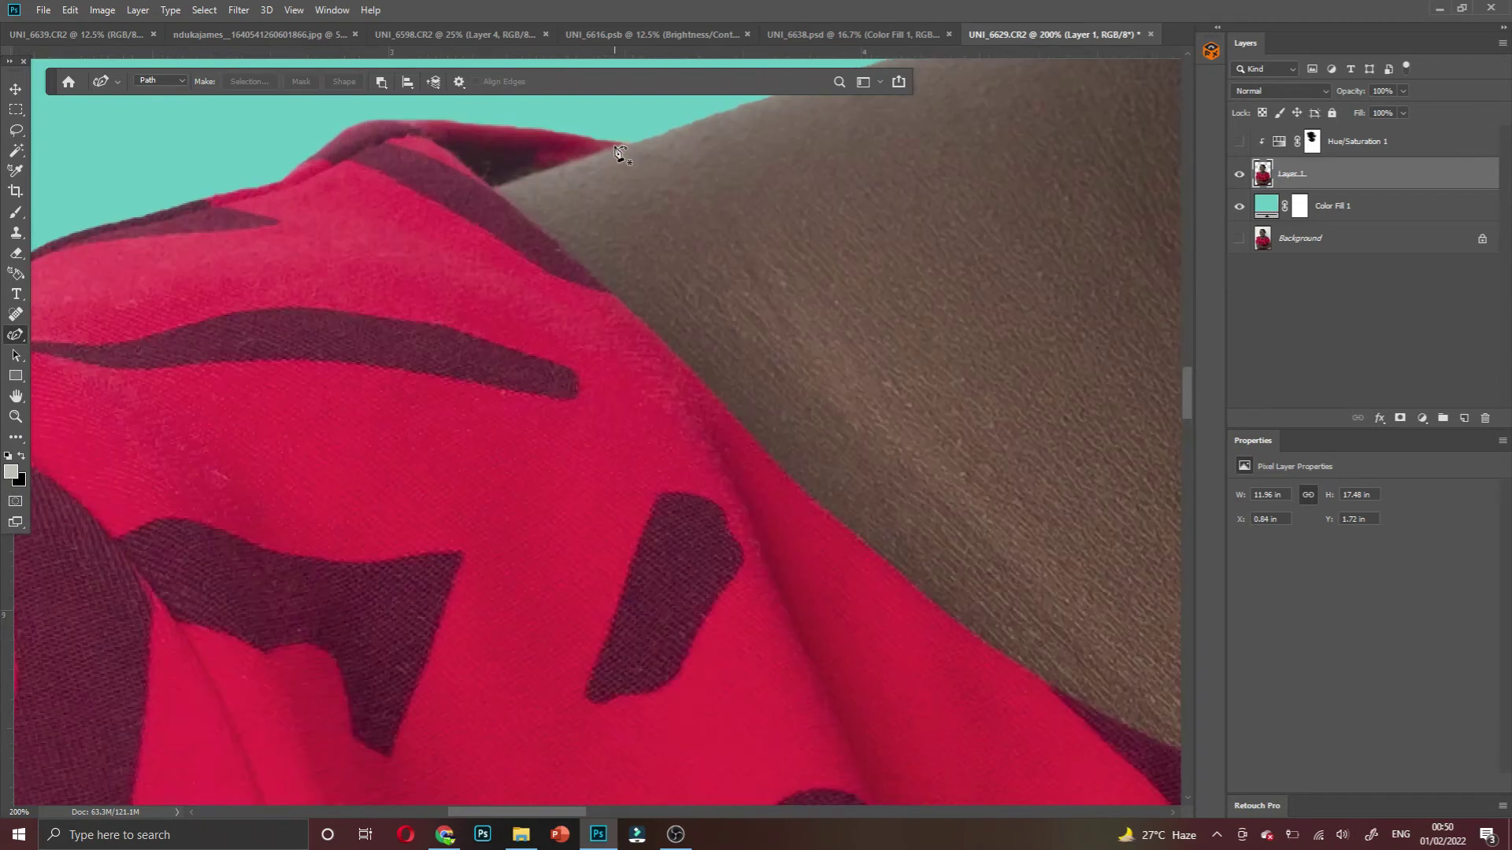
click(614, 145)
drag(503, 180, 503, 182)
click(638, 314)
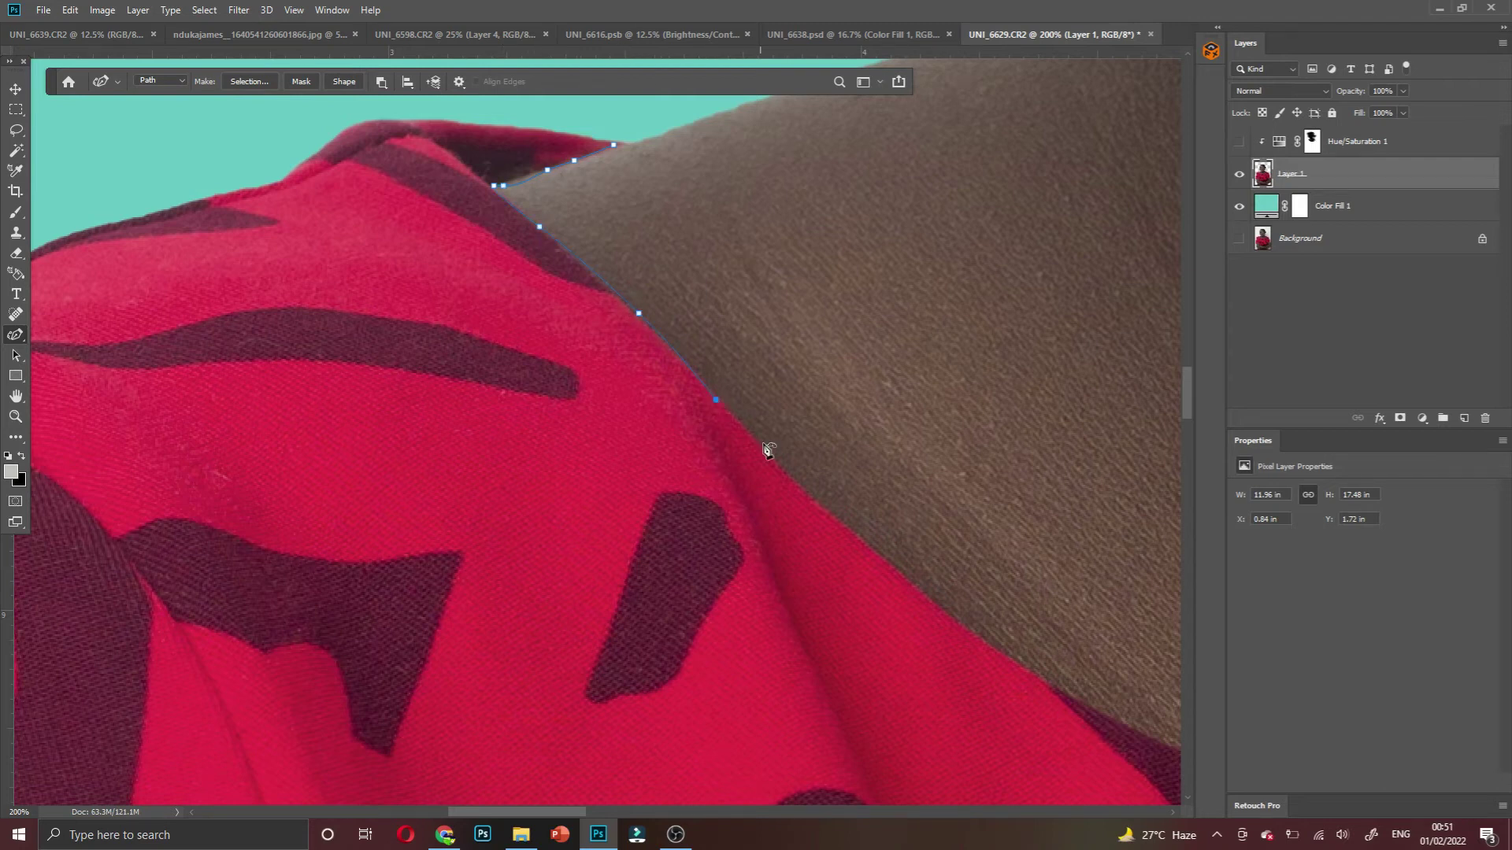
Continue the path down the image-left neckline curve, past the dark print patch at the skin edge
scroll(828, 539, right, 3)
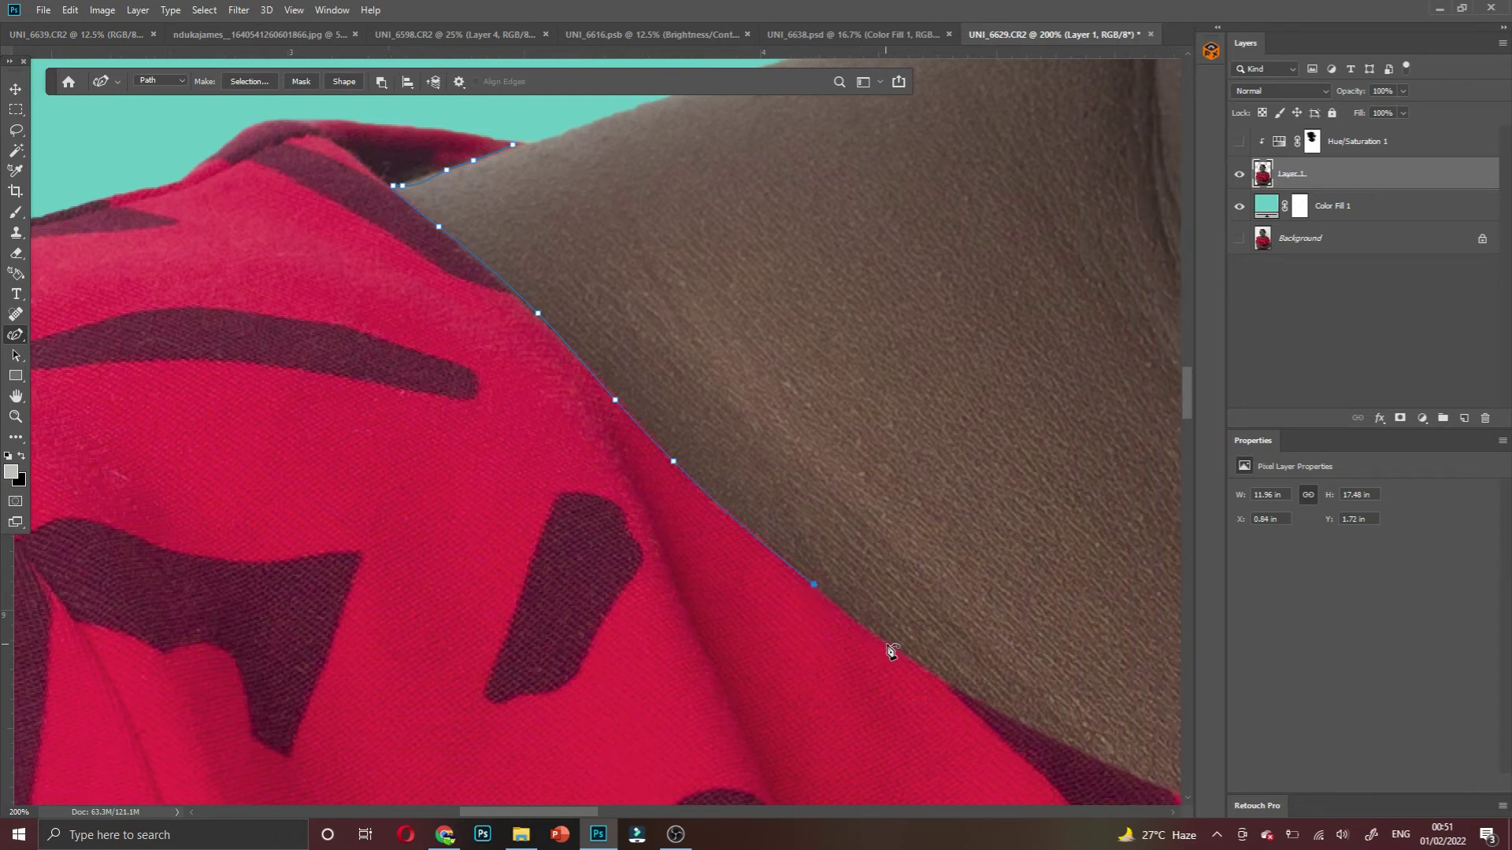
scroll(896, 652, down, 4)
scroll(895, 652, right, 4)
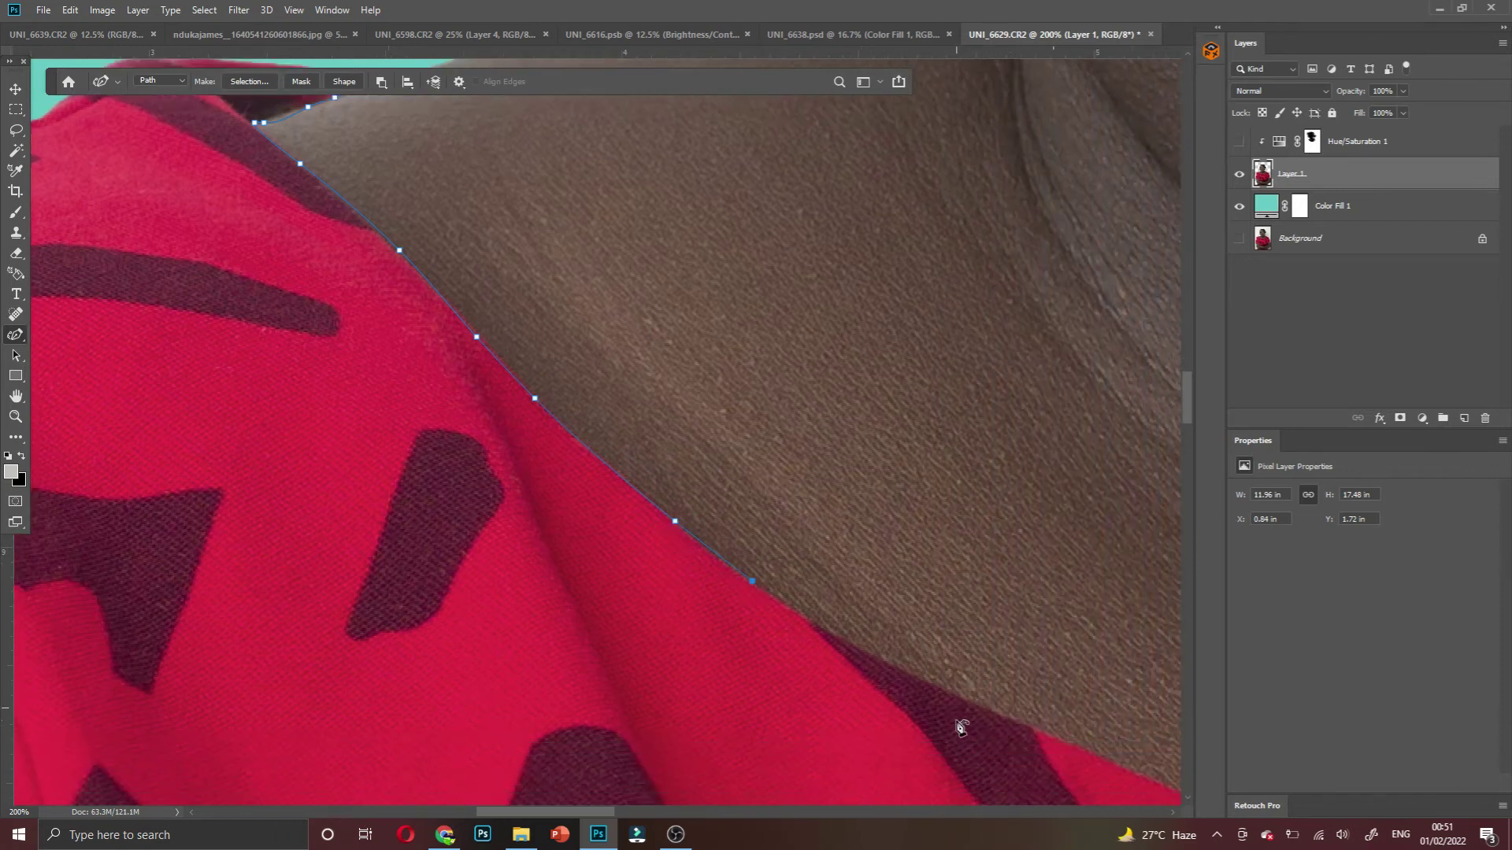
scroll(947, 603, right, 3)
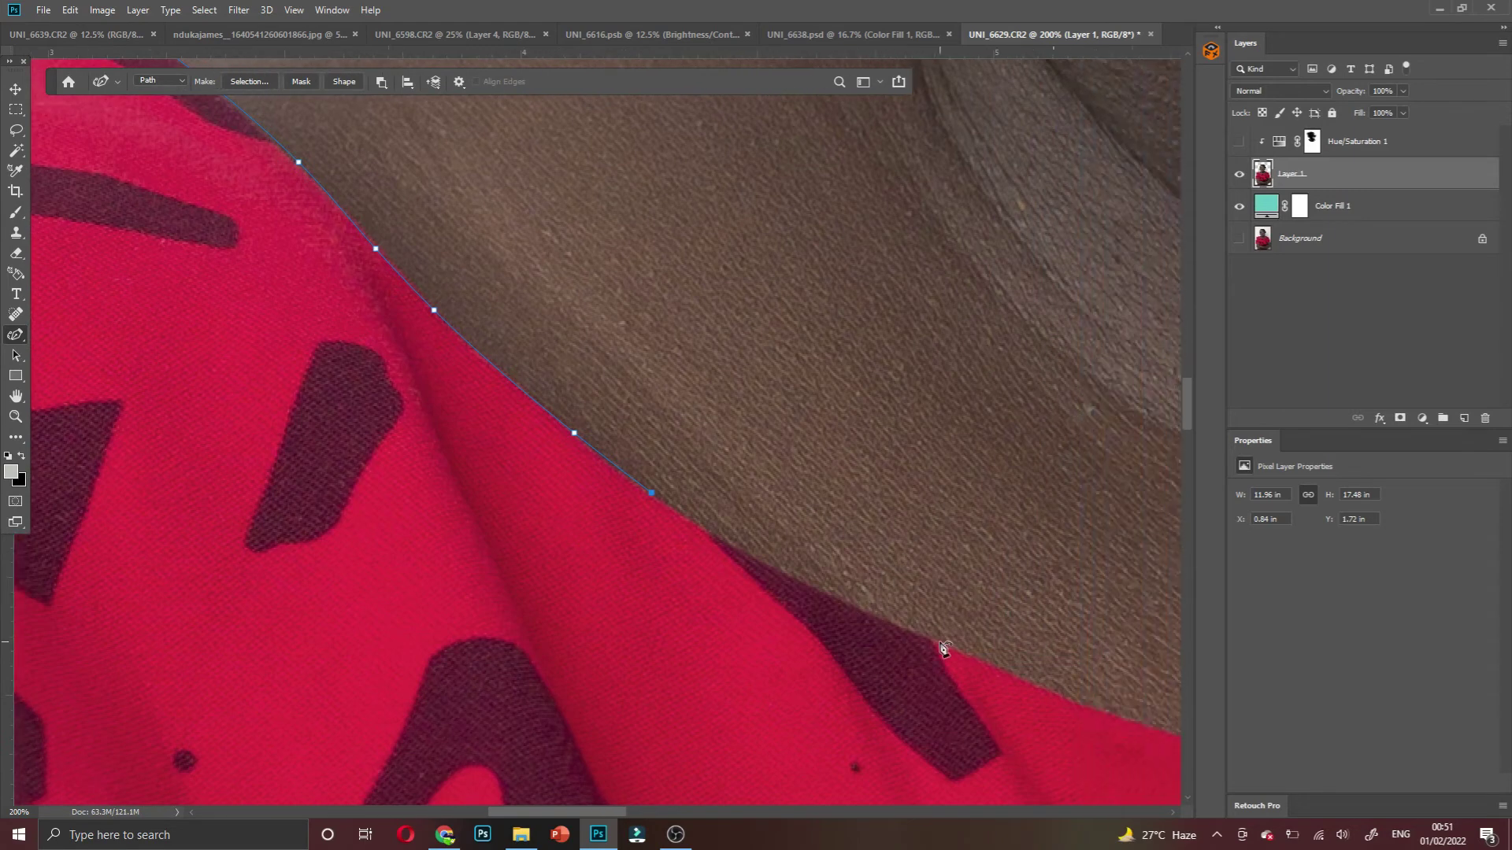
click(938, 645)
scroll(979, 667, right, 3)
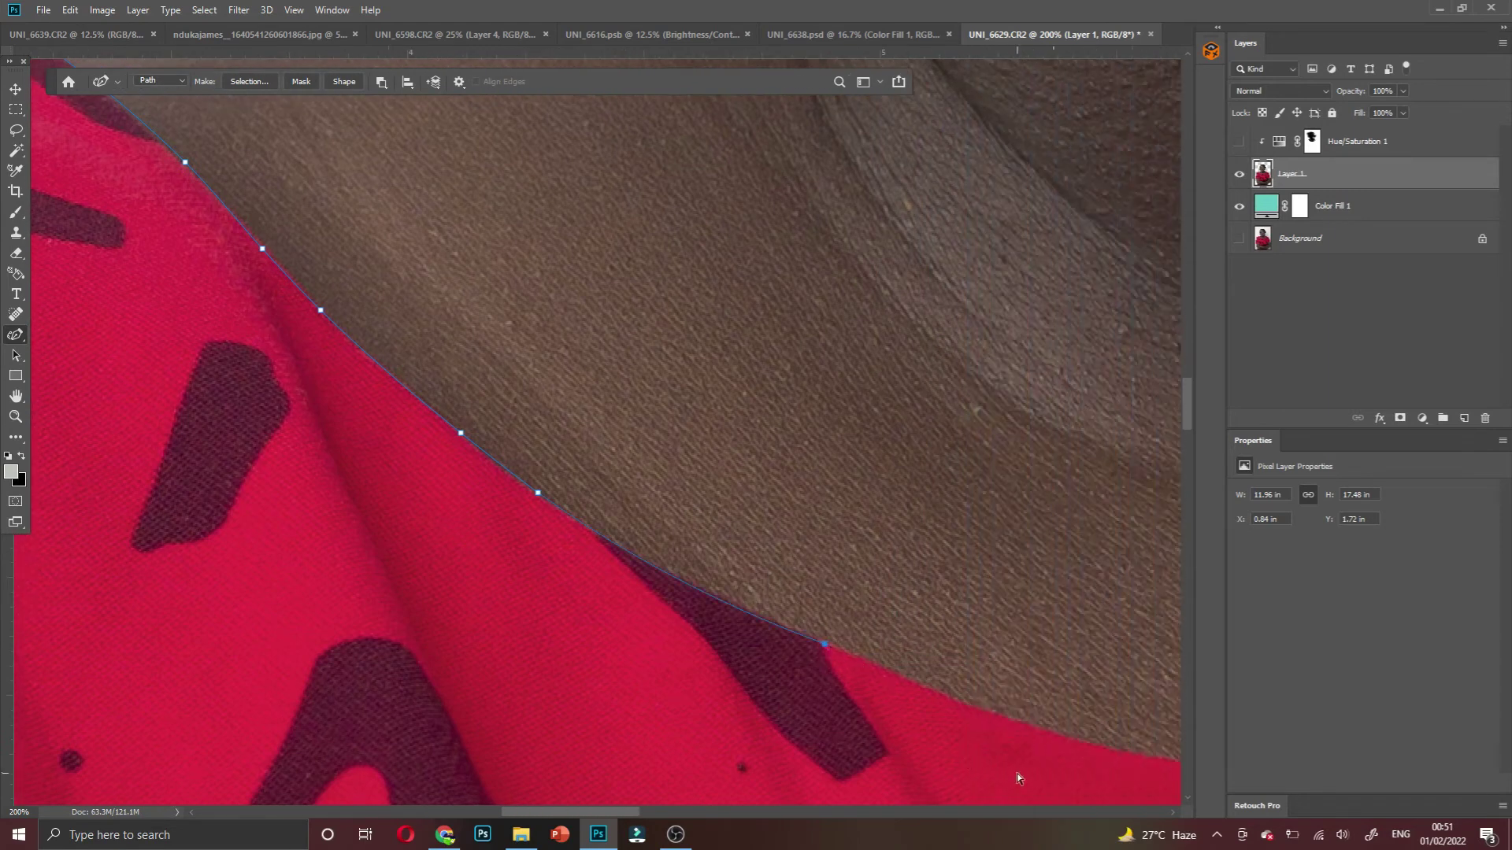
scroll(1036, 736, right, 3)
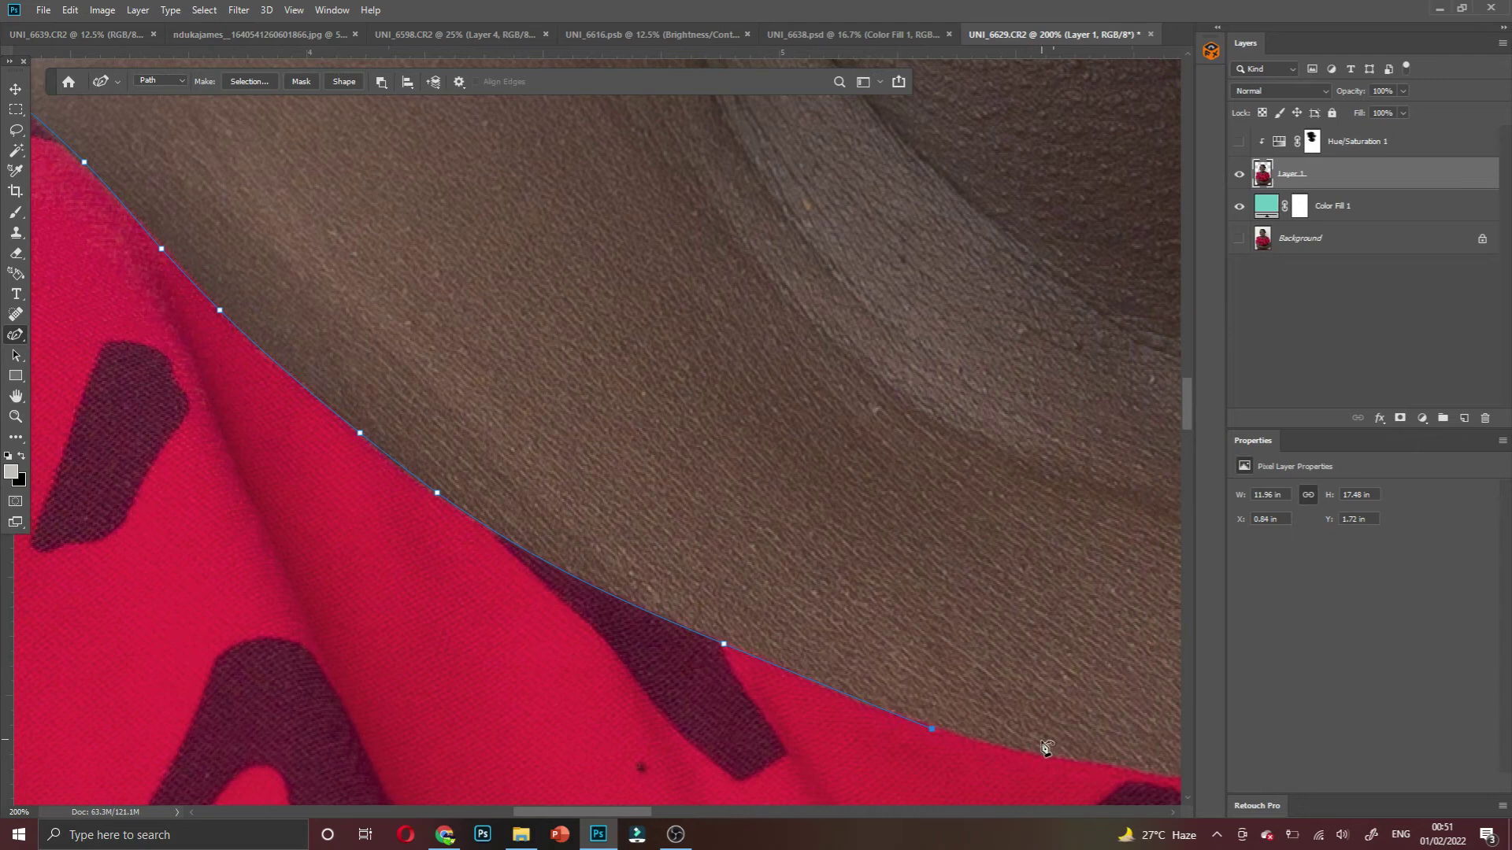
click(1045, 759)
Extend the path across the lowest part of the neckline with anchor points on the dress edge
scroll(1040, 688, down, 2)
scroll(1046, 687, down, 4)
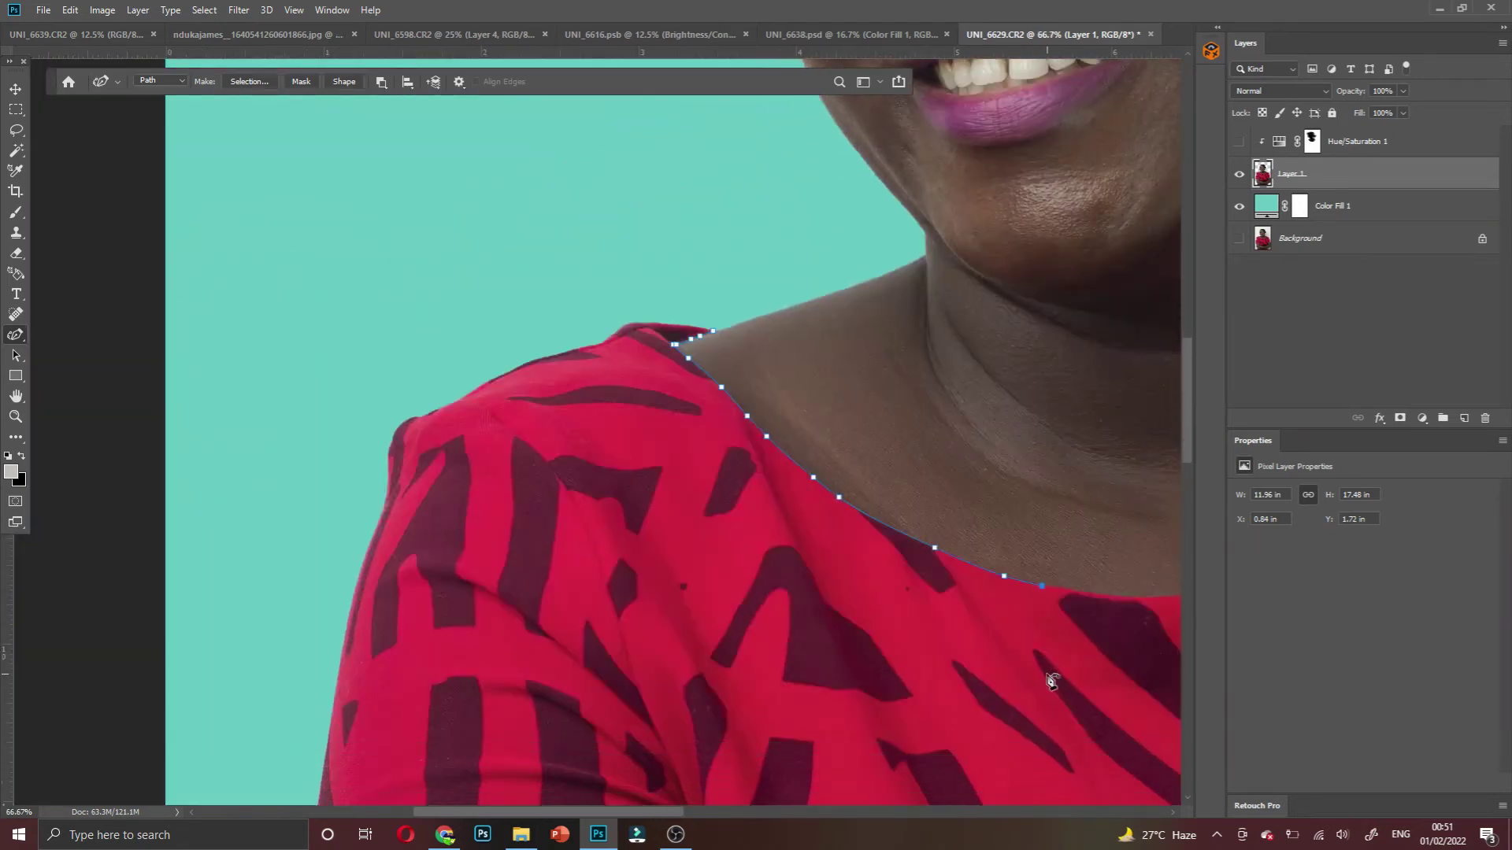
scroll(1059, 607, right, 2)
scroll(1047, 599, right, 2)
scroll(1027, 569, up, 2)
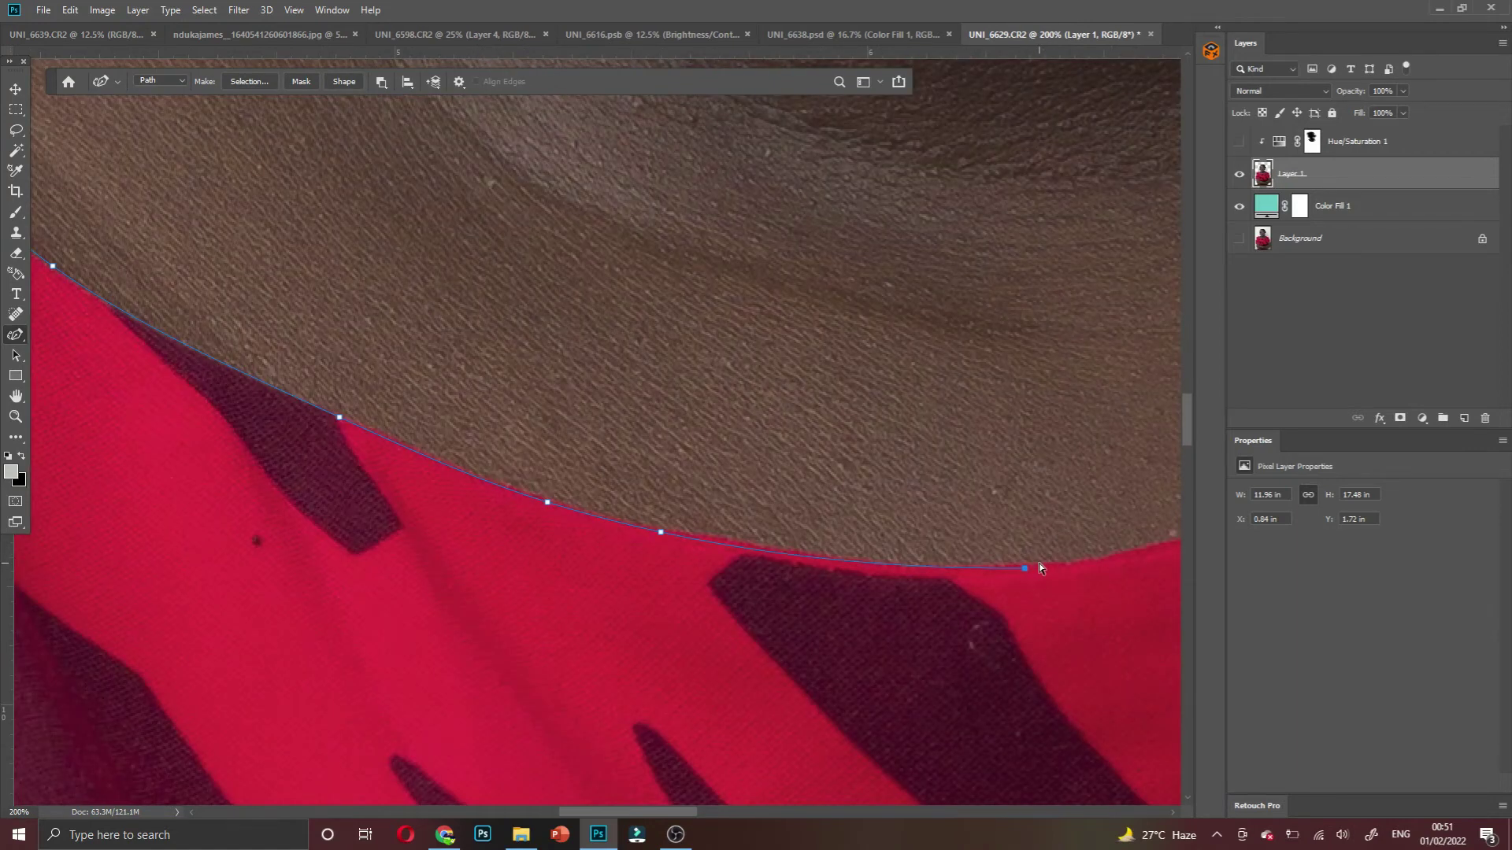
scroll(1039, 568, right, 2)
click(1032, 547)
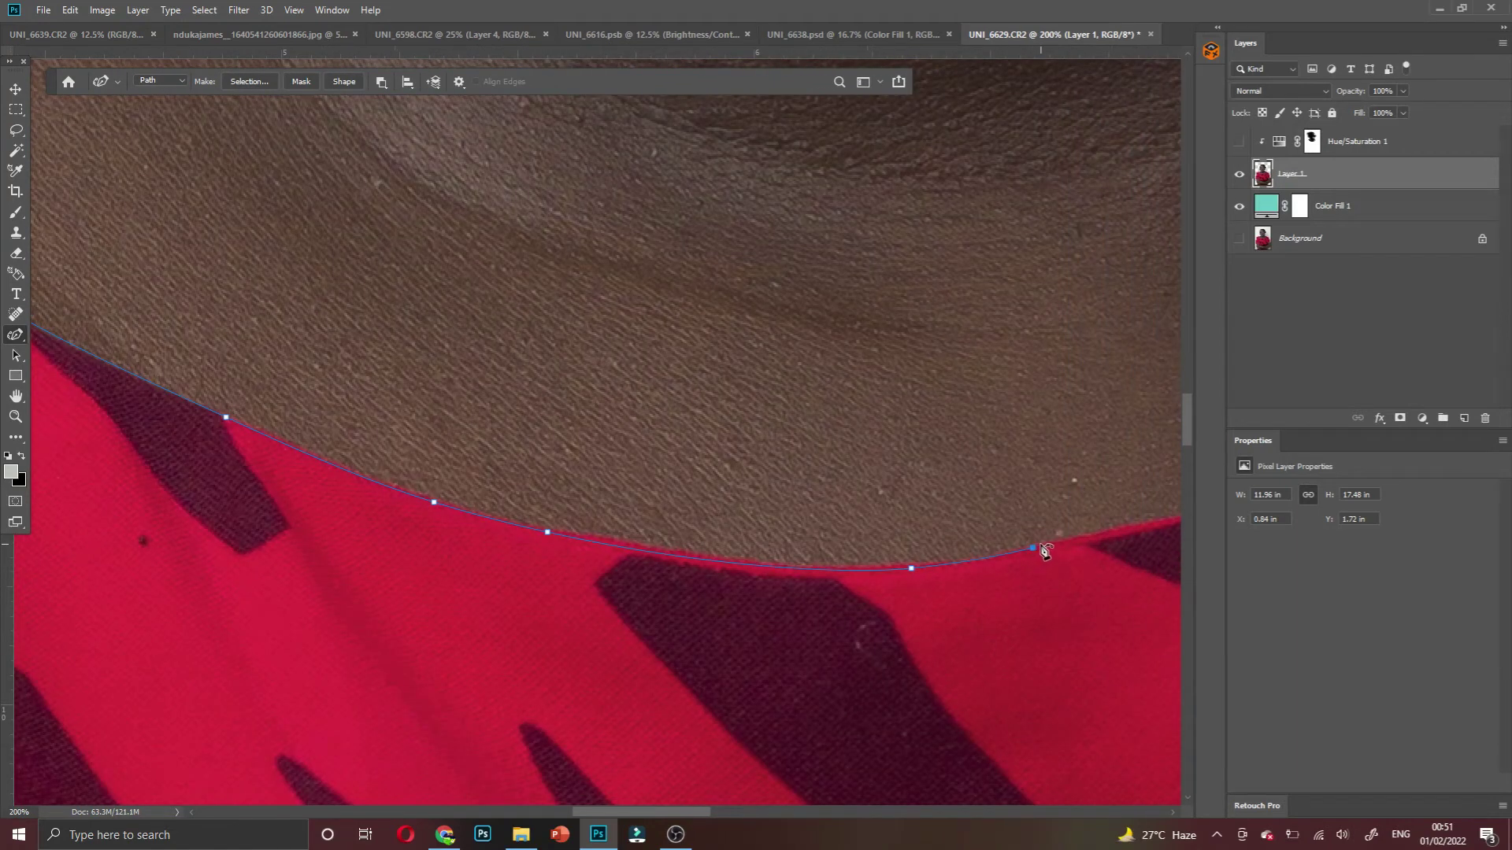
Undo a long segment on the central neckline and retrace it with closer anchor points above the dark diamond-shaped patch
scroll(1113, 527, down, 3)
scroll(1102, 535, right, 4)
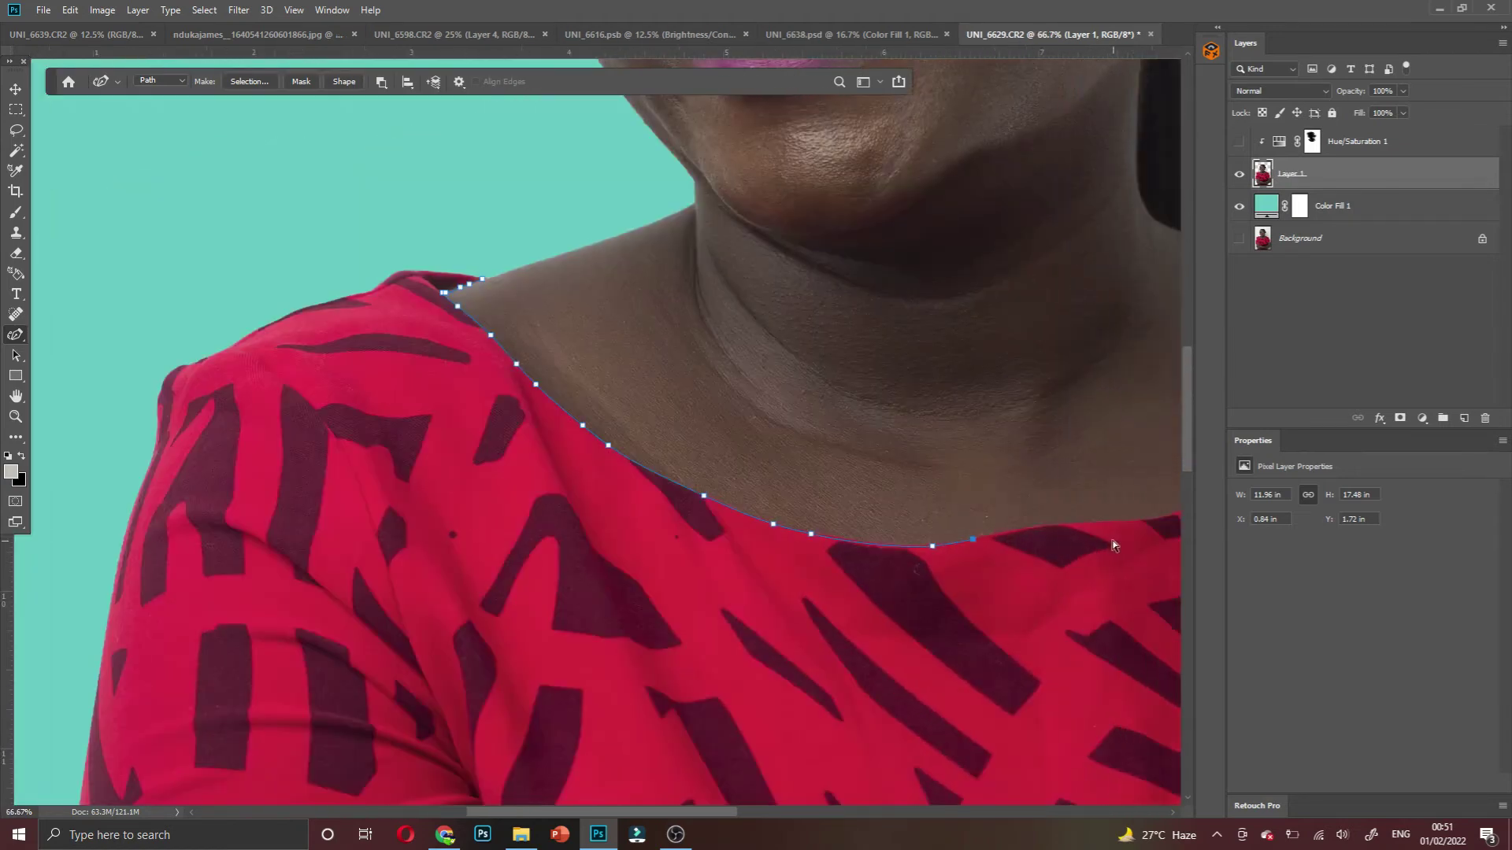
scroll(1045, 543, up, 3)
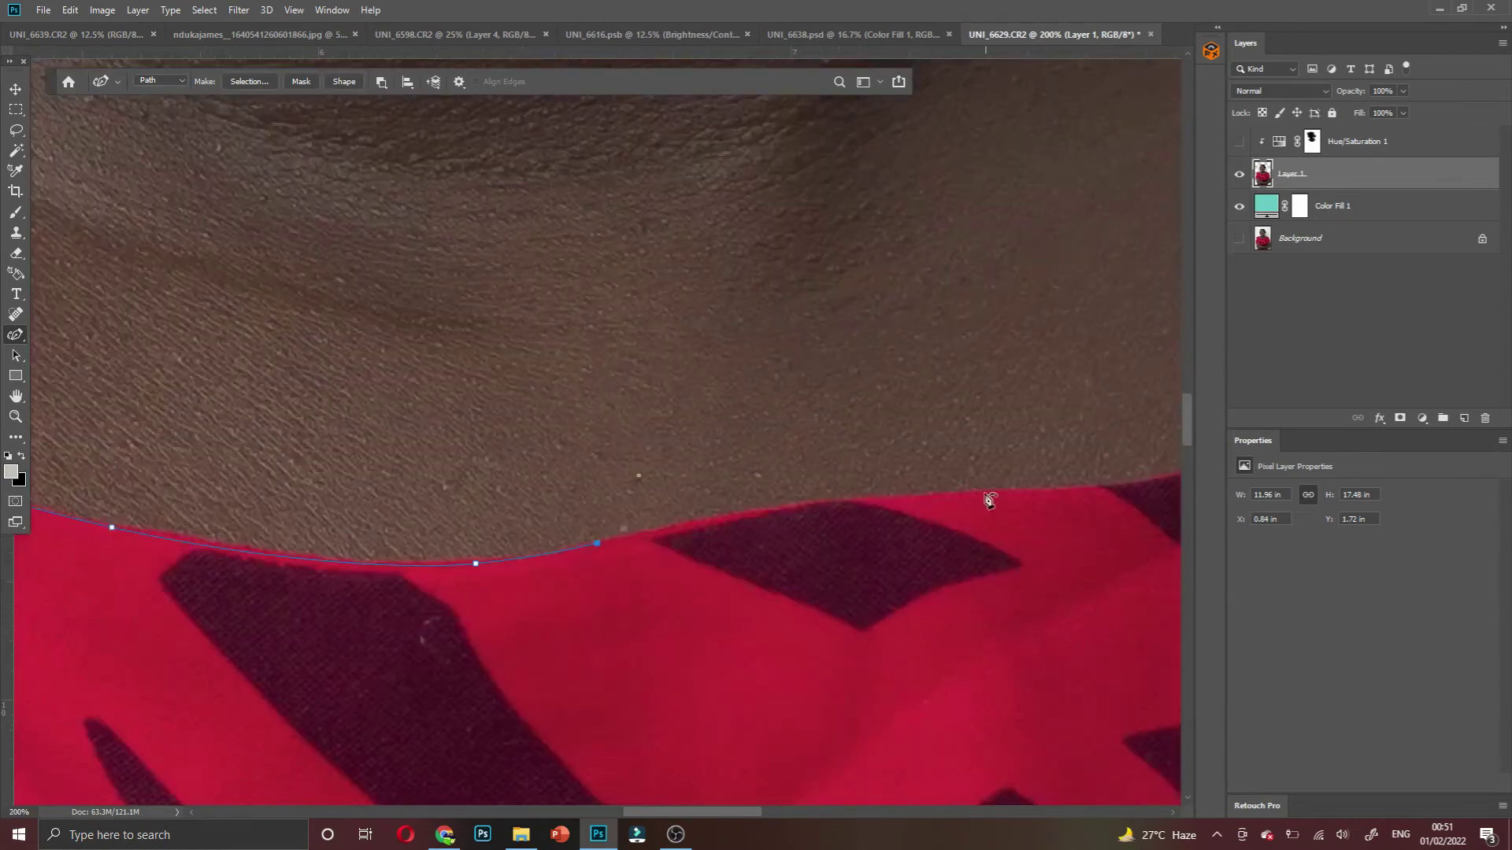
click(984, 492)
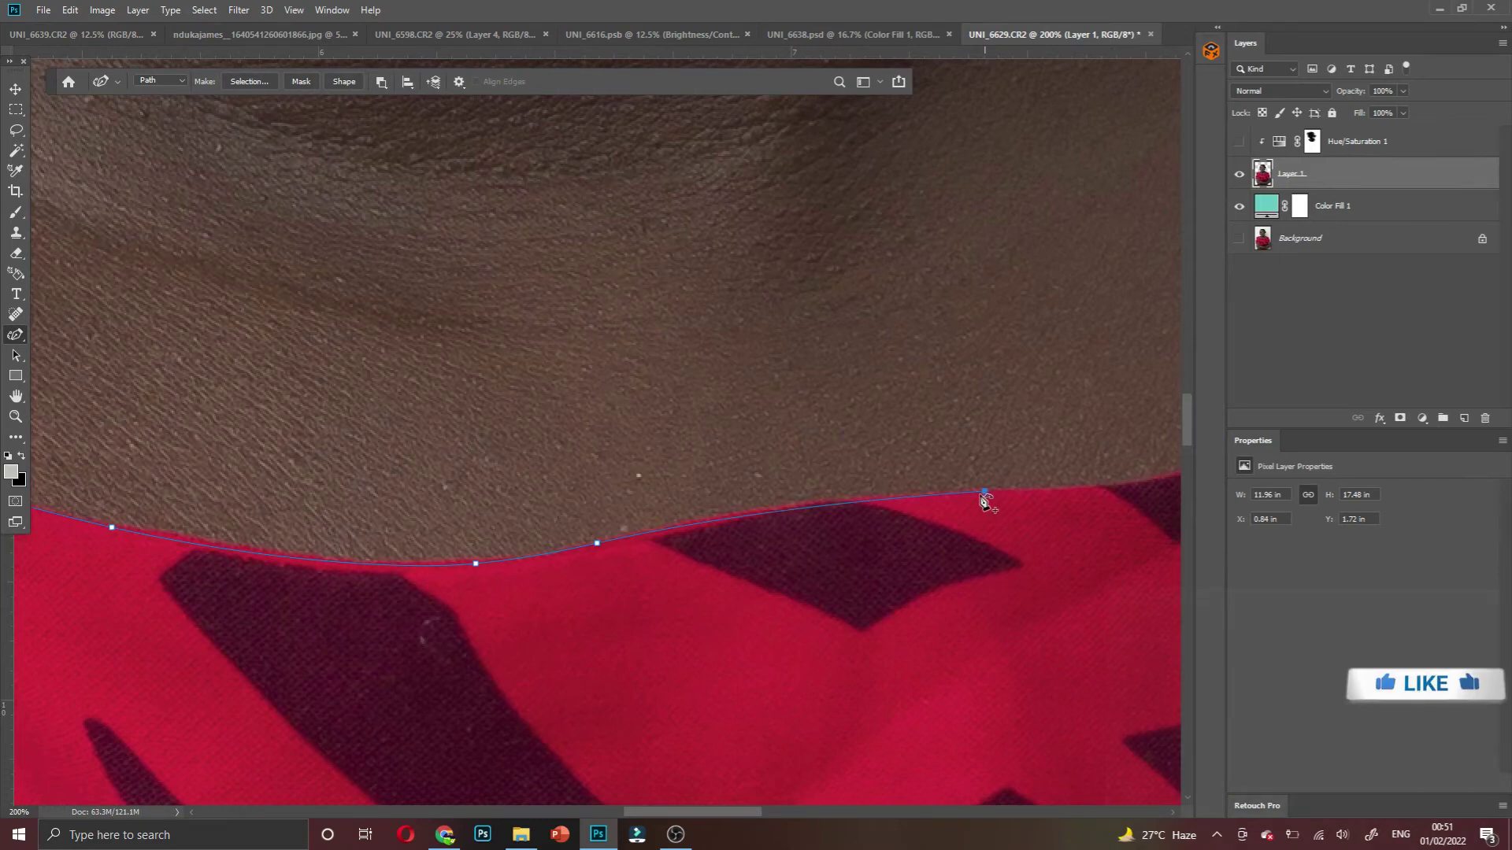
key(ctrl+z)
click(775, 508)
click(859, 499)
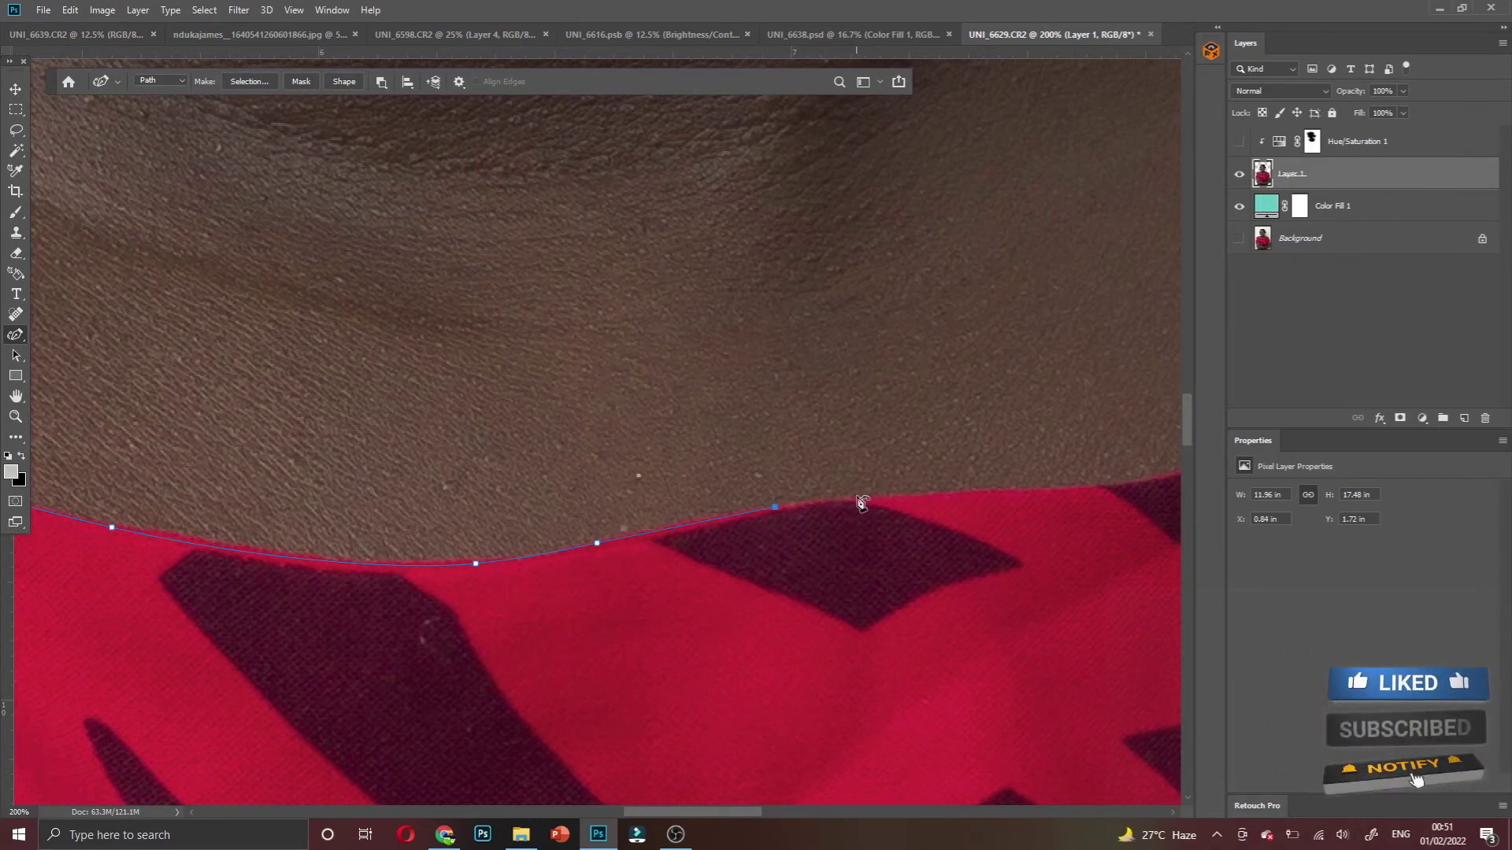
click(999, 492)
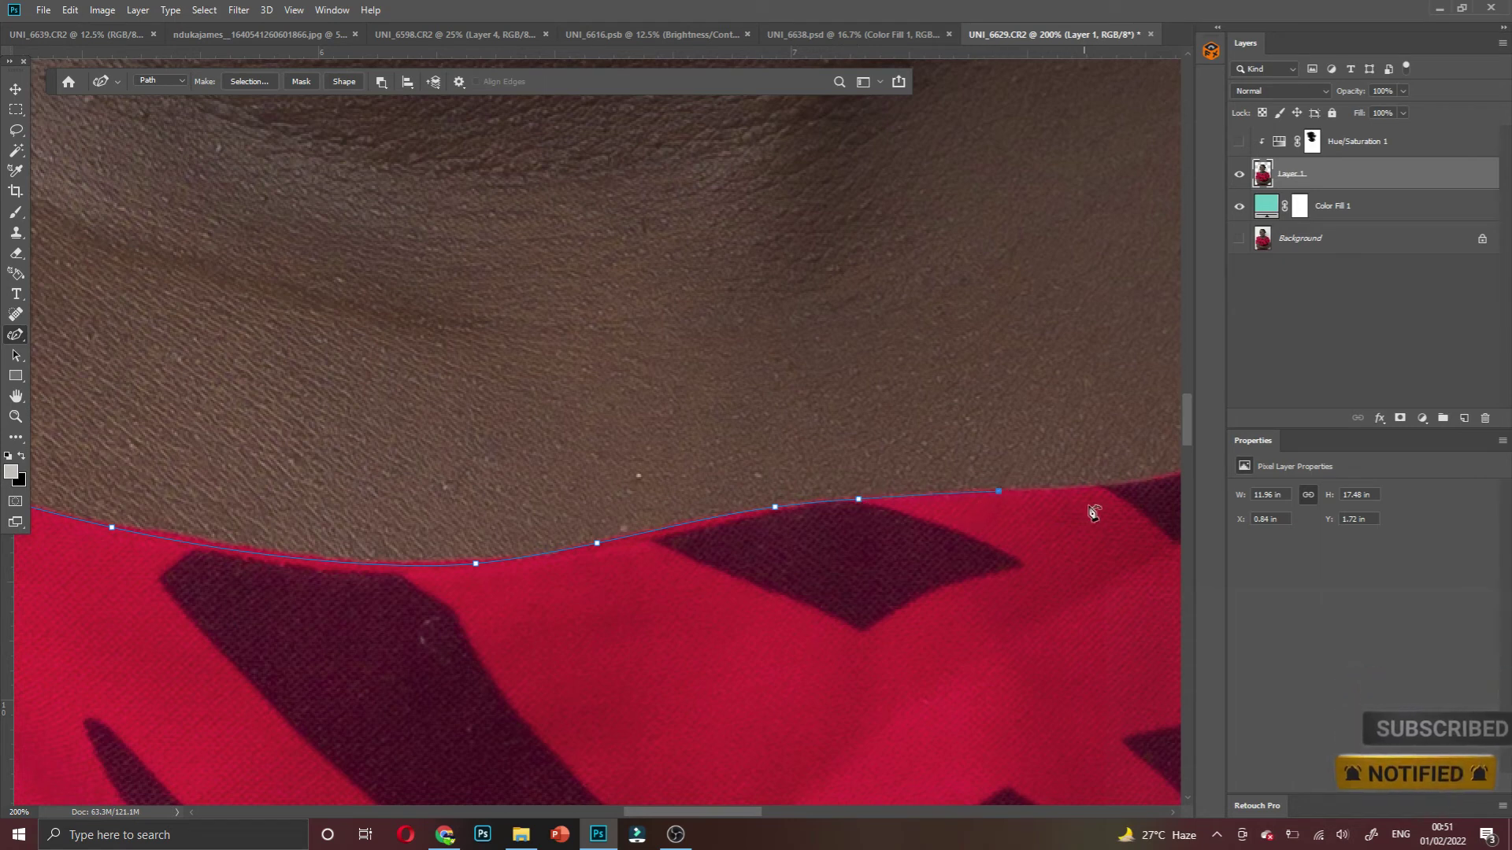
Carry the path up the image-right neckline curve, placing anchor points between the chest skin and the dress
scroll(1173, 470, right, 3)
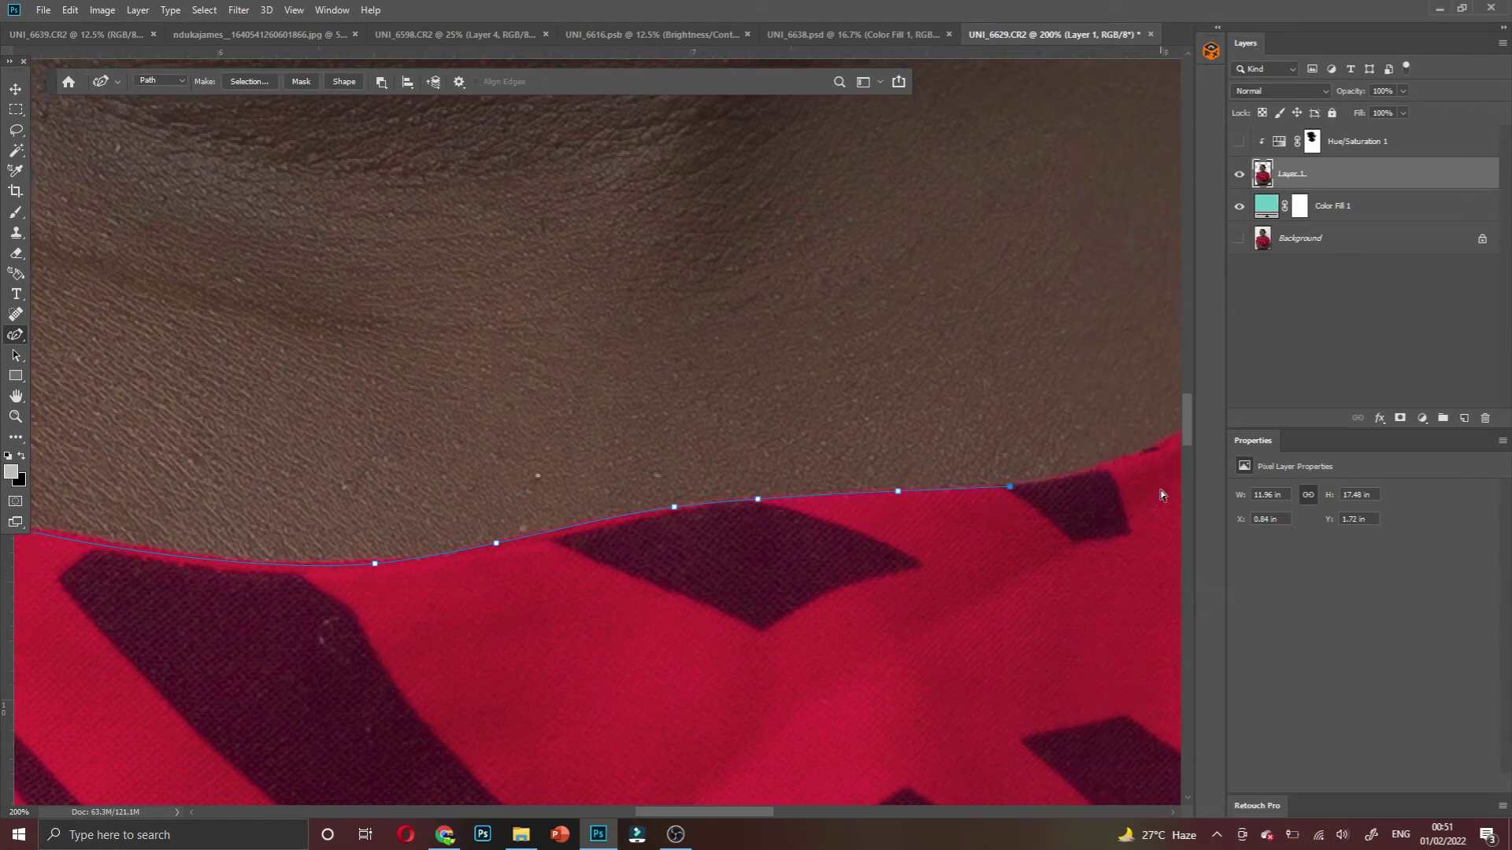
click(1094, 454)
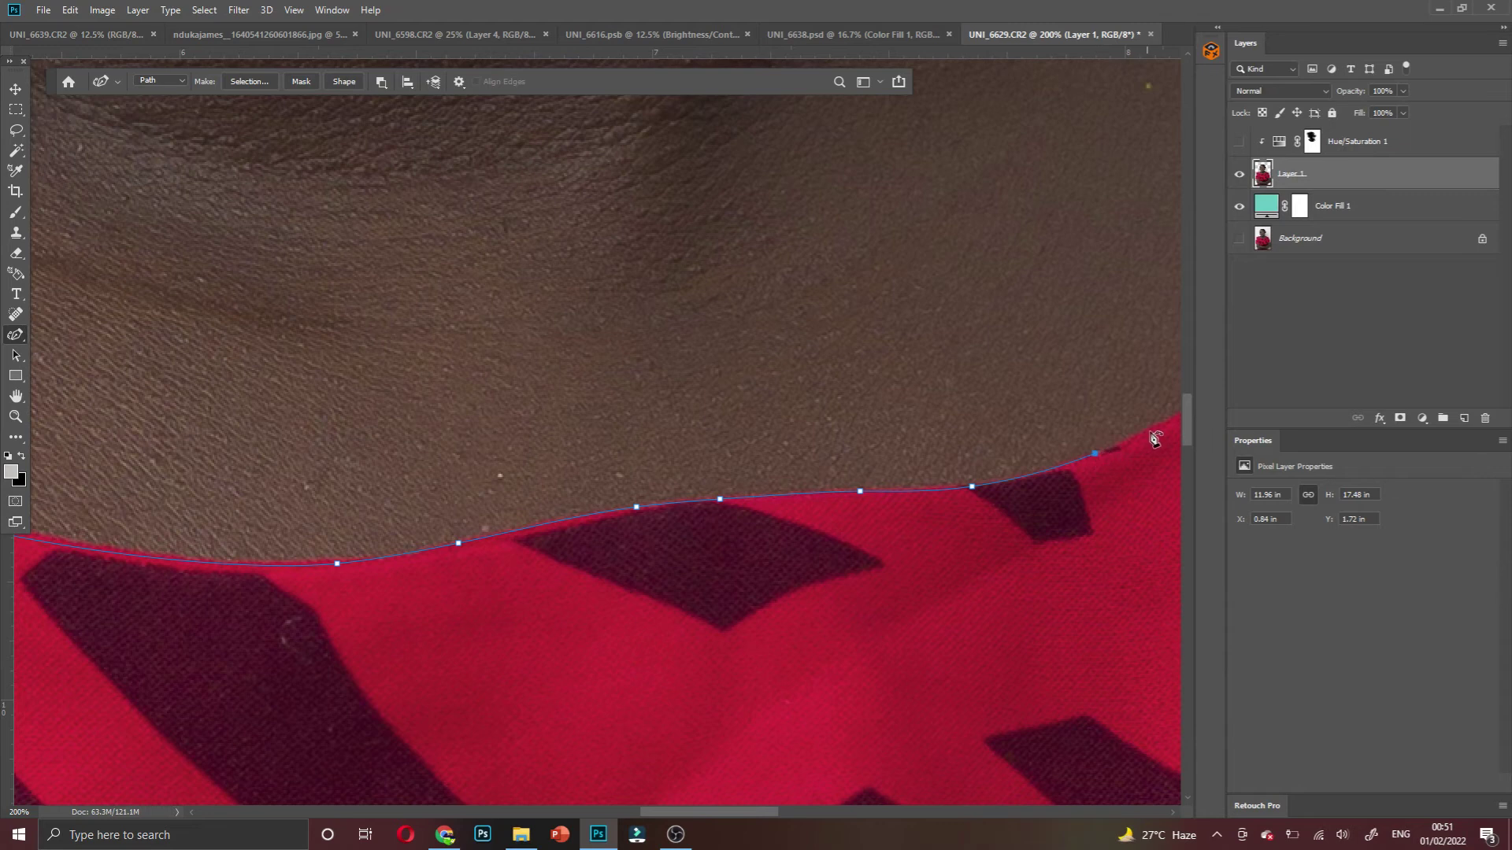
scroll(1154, 433, right, 2)
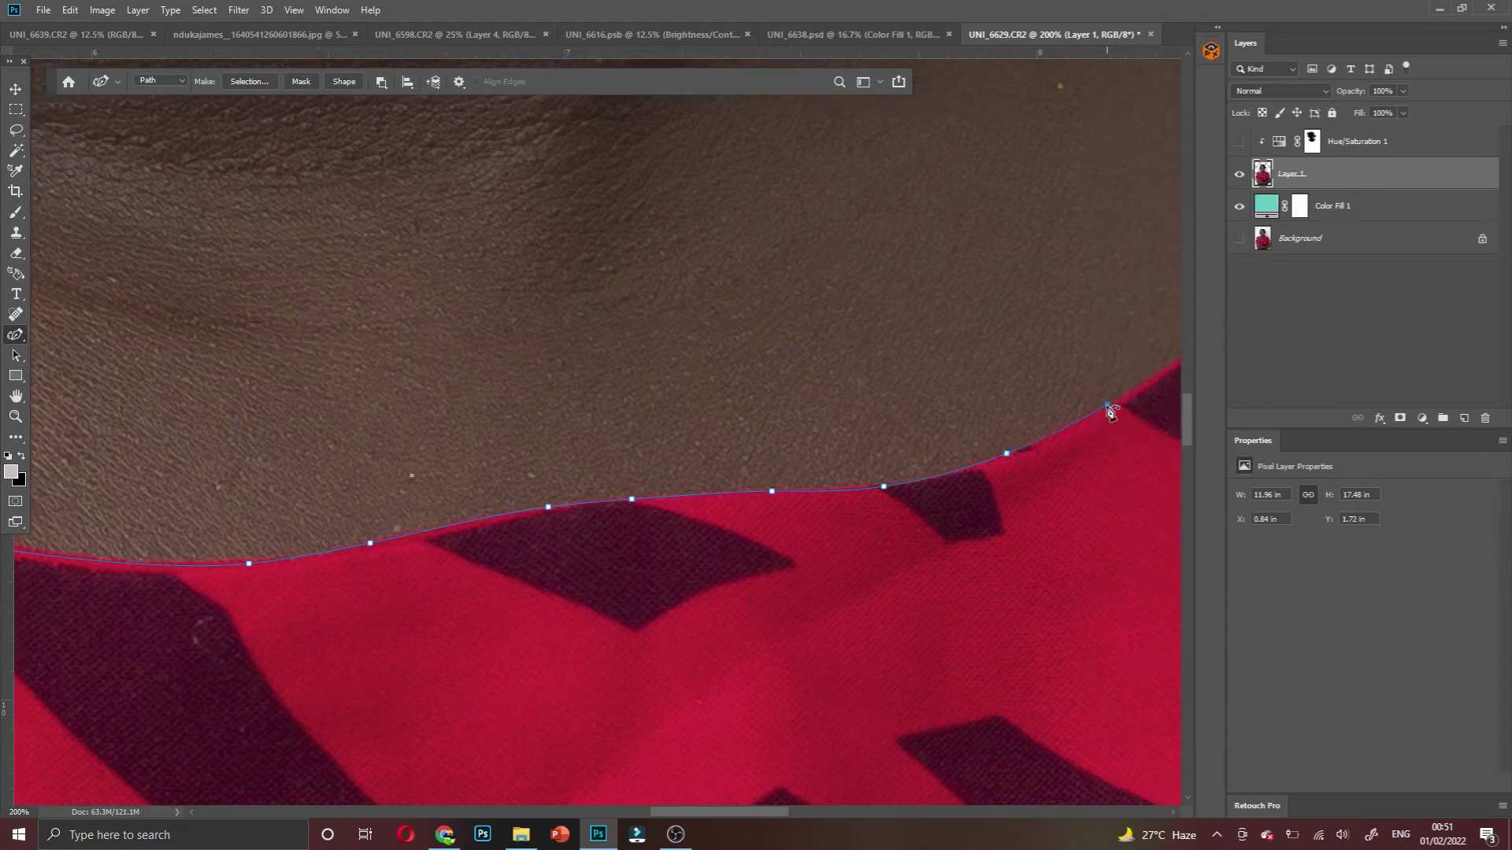
scroll(1147, 388, right, 2)
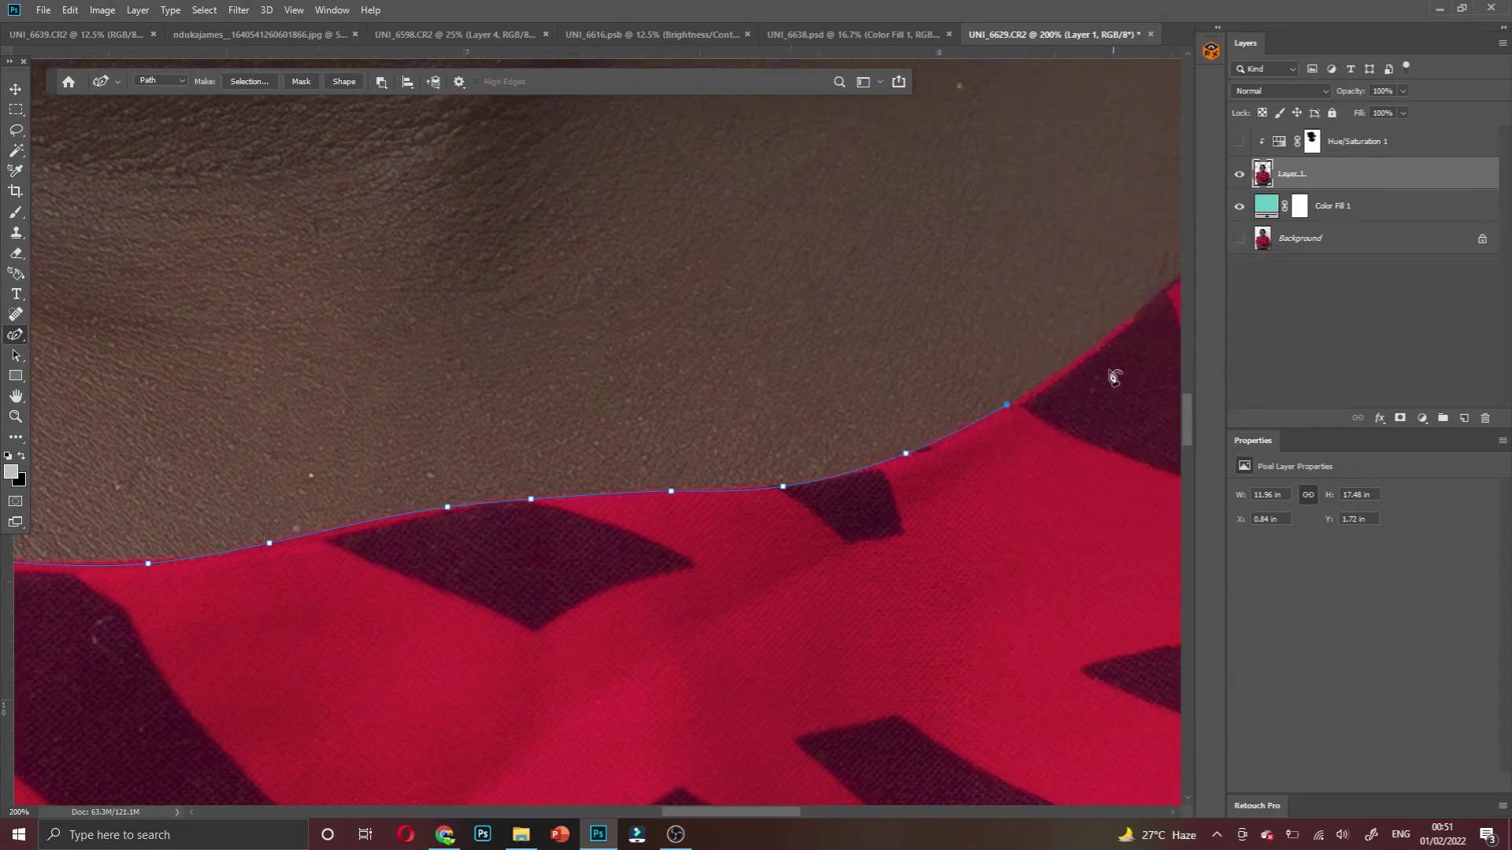
scroll(1087, 359, right, 3)
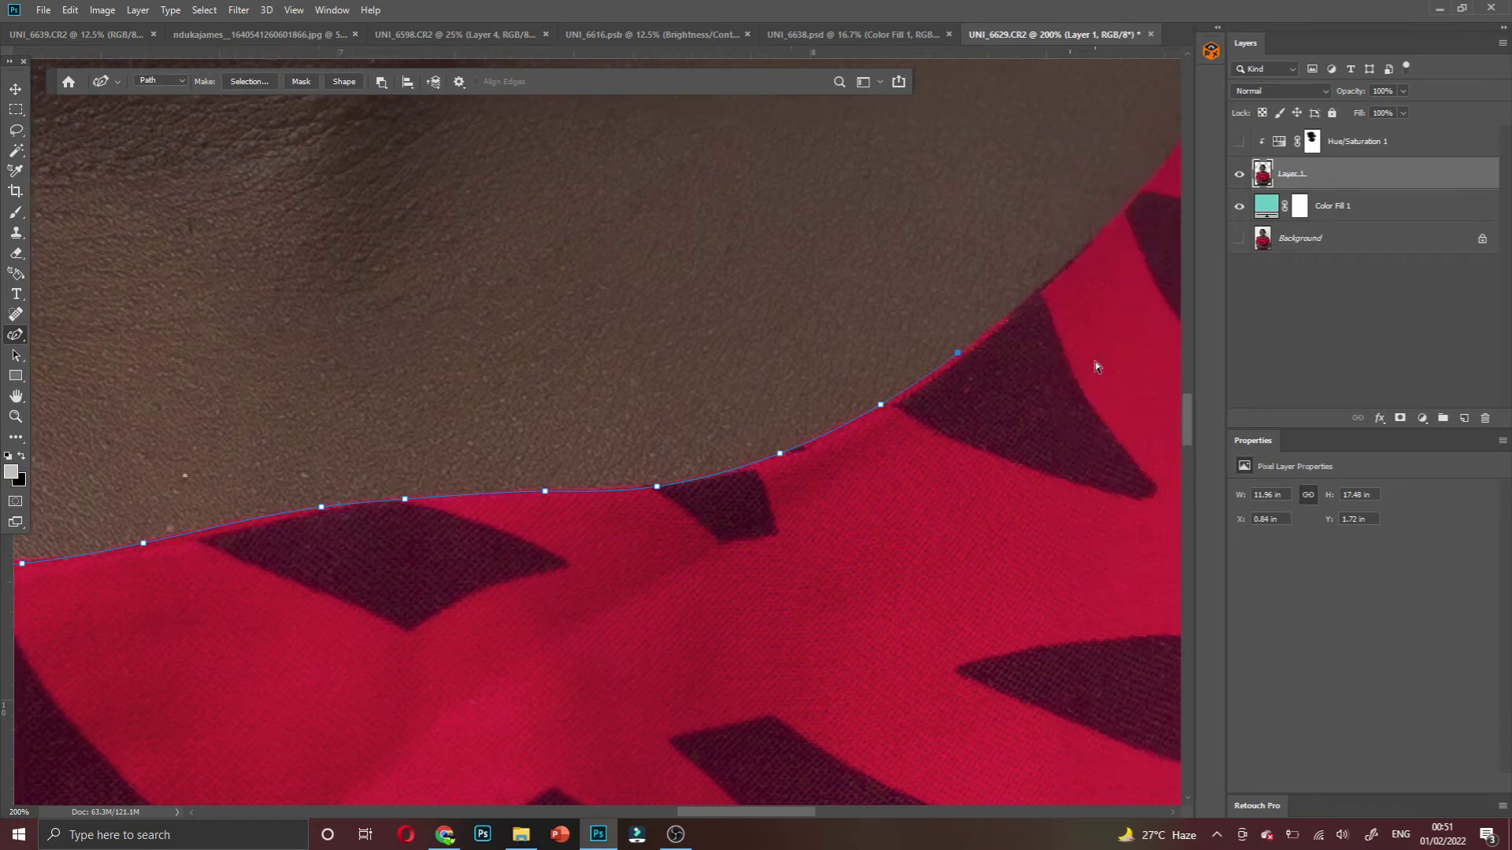
scroll(1038, 271, down, 1)
scroll(1057, 269, up, 2)
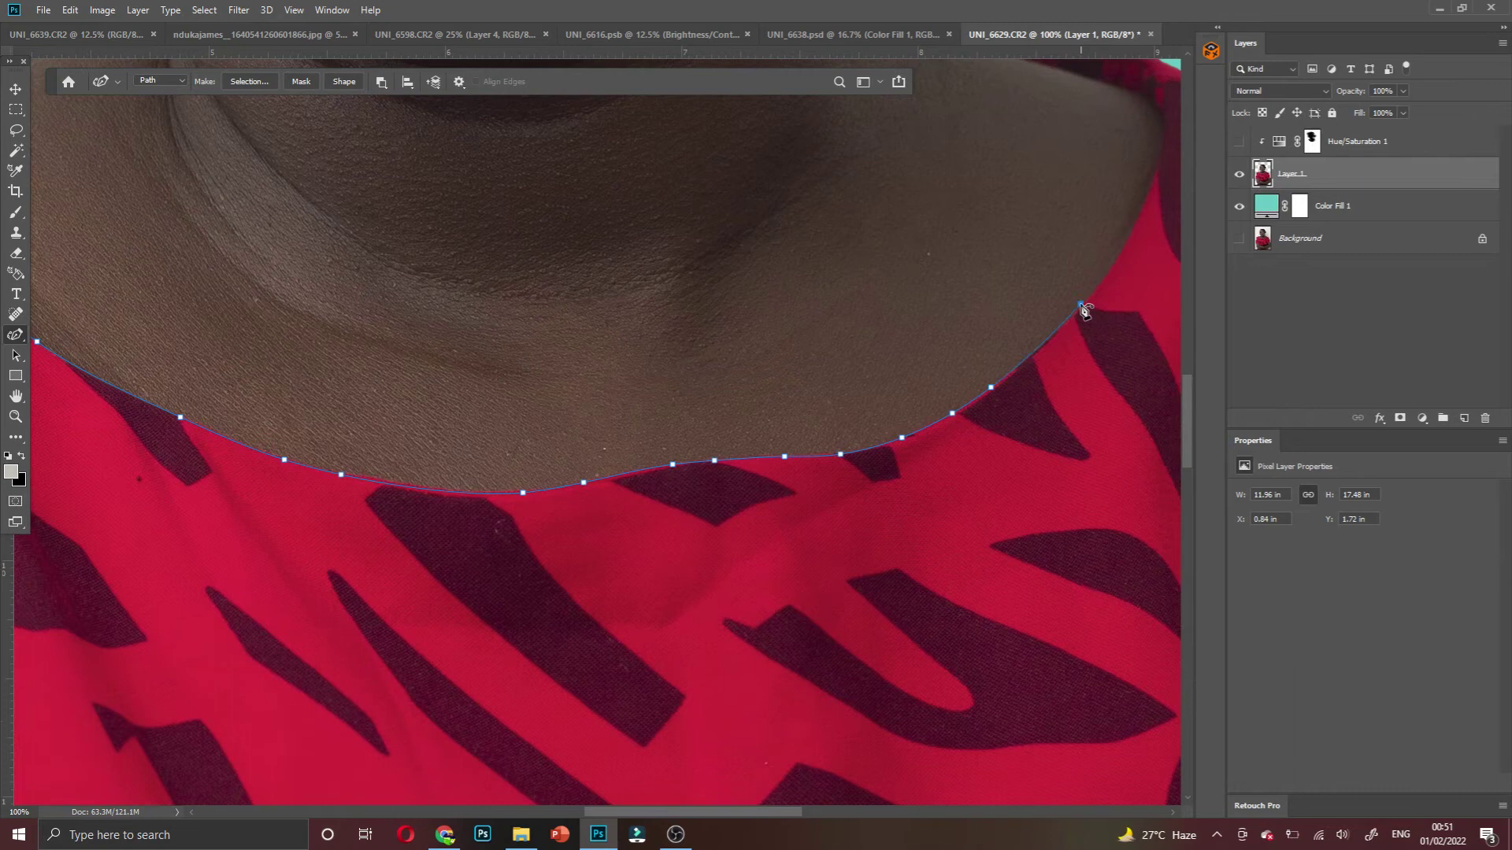
scroll(1099, 256, up, 2)
scroll(1094, 260, down, 1)
scroll(1055, 252, right, 2)
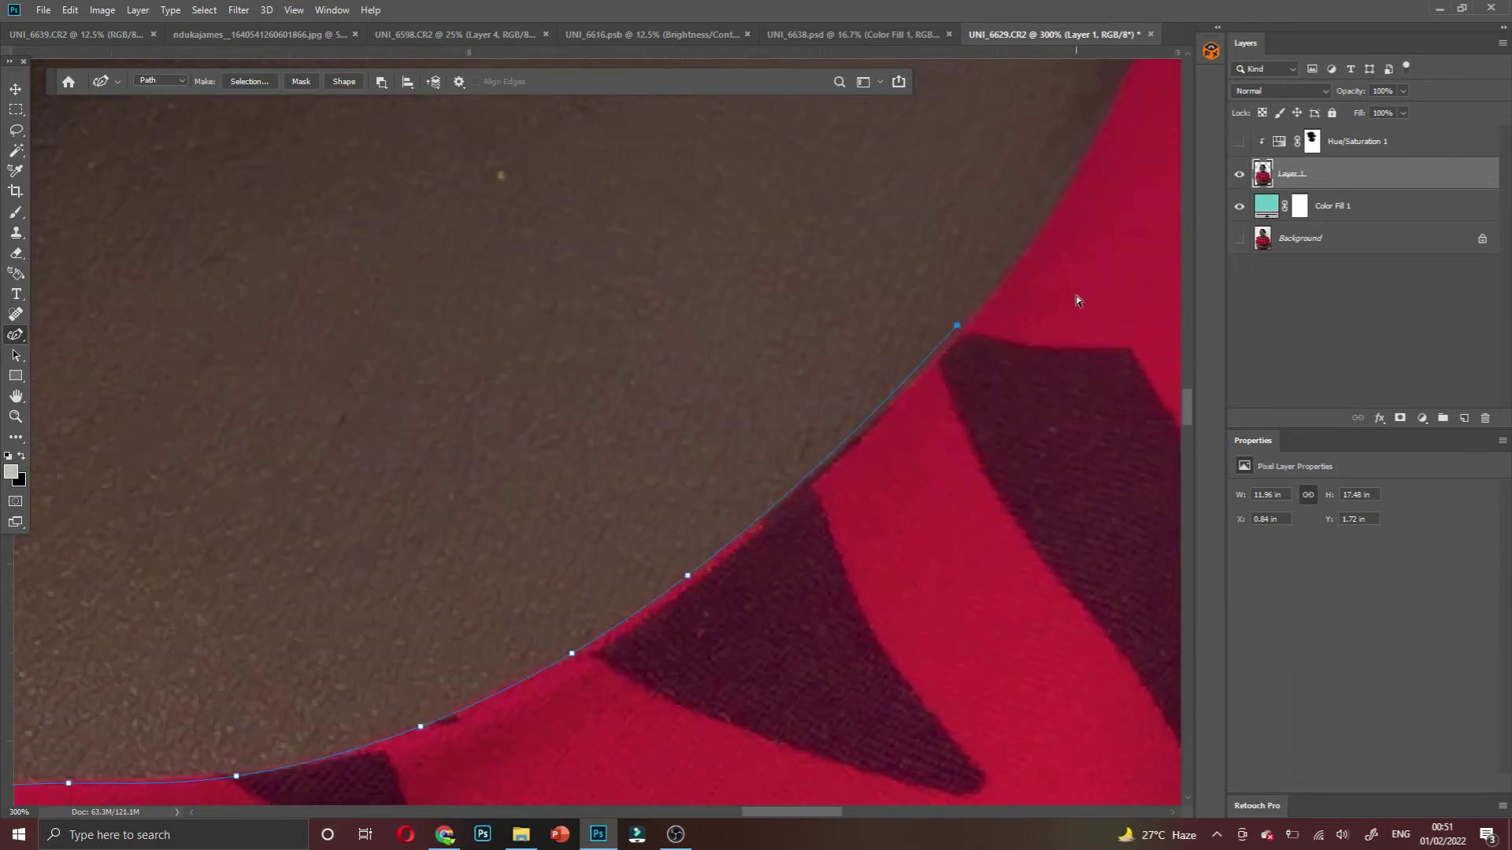
click(1016, 211)
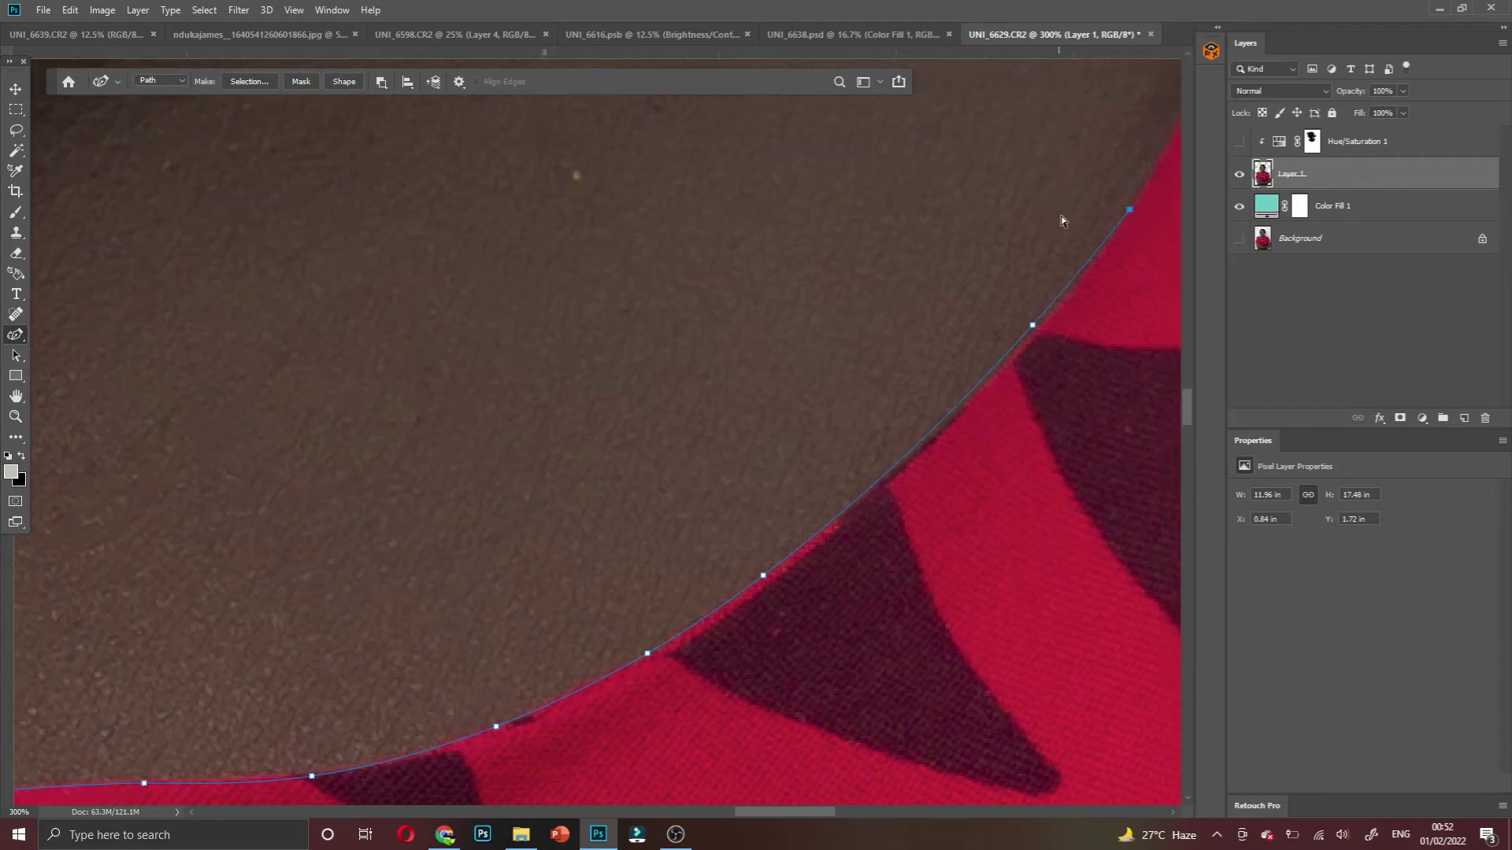
Trace the steep image-right end of the neckline up to the corner where it meets the back collar
scroll(1060, 249, down, 3)
scroll(1079, 267, up, 3)
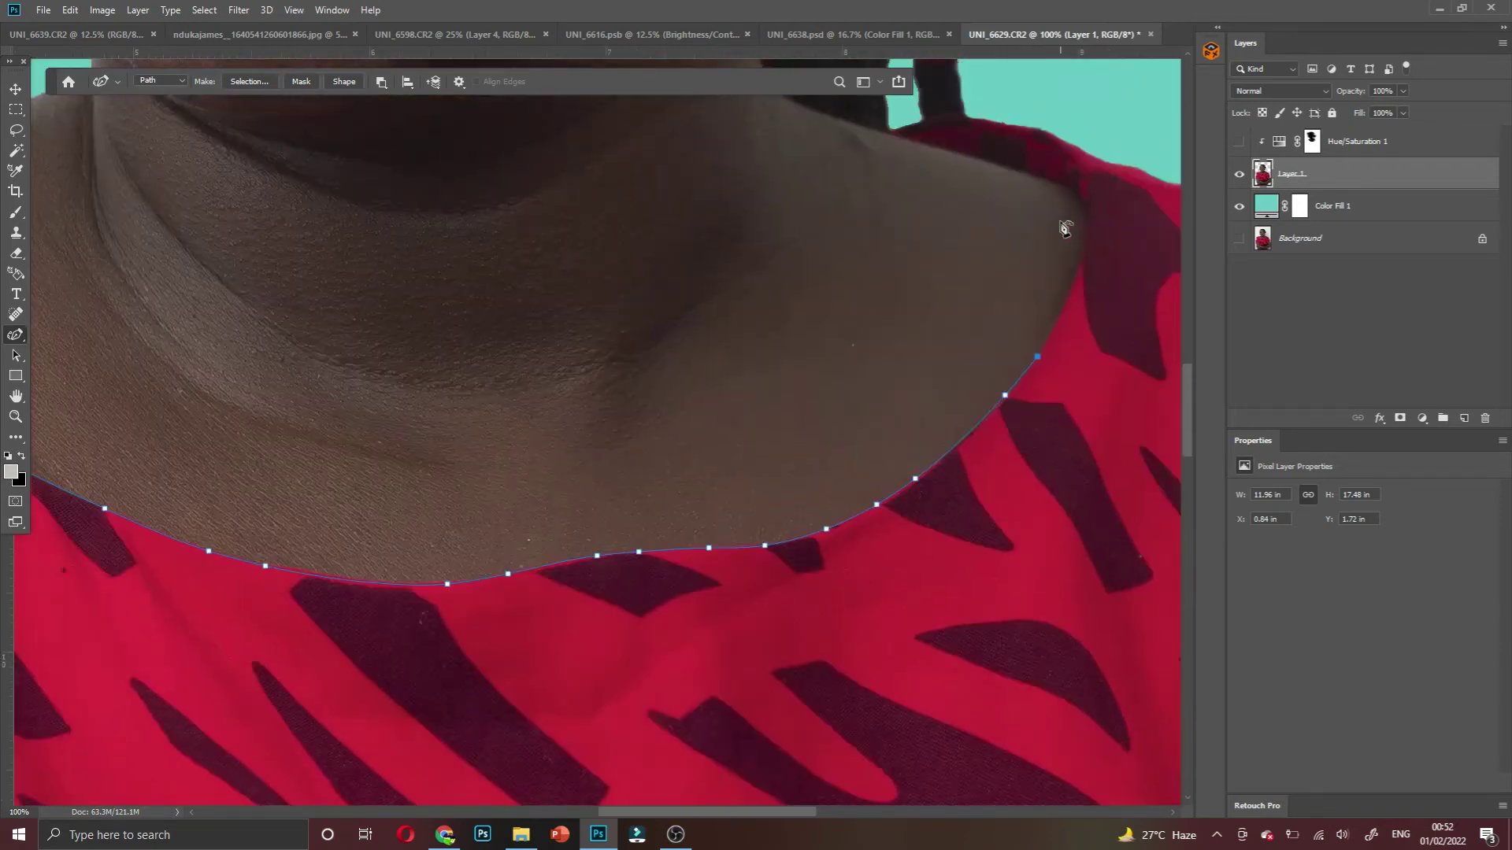
scroll(1087, 283, up, 2)
scroll(1082, 347, right, 2)
scroll(1079, 351, down, 1)
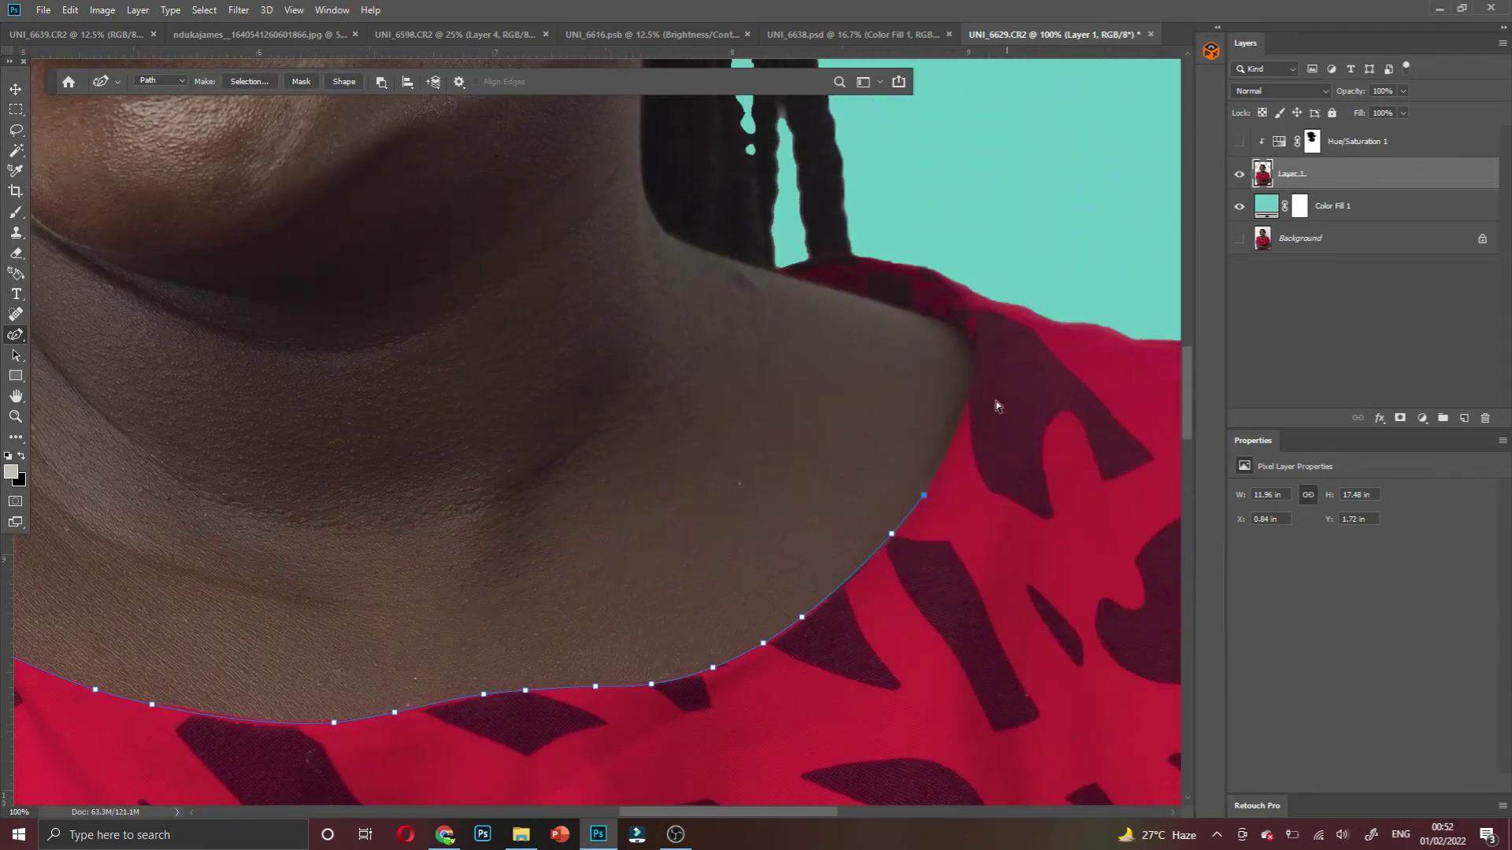
scroll(975, 395, up, 2)
scroll(974, 396, up, 2)
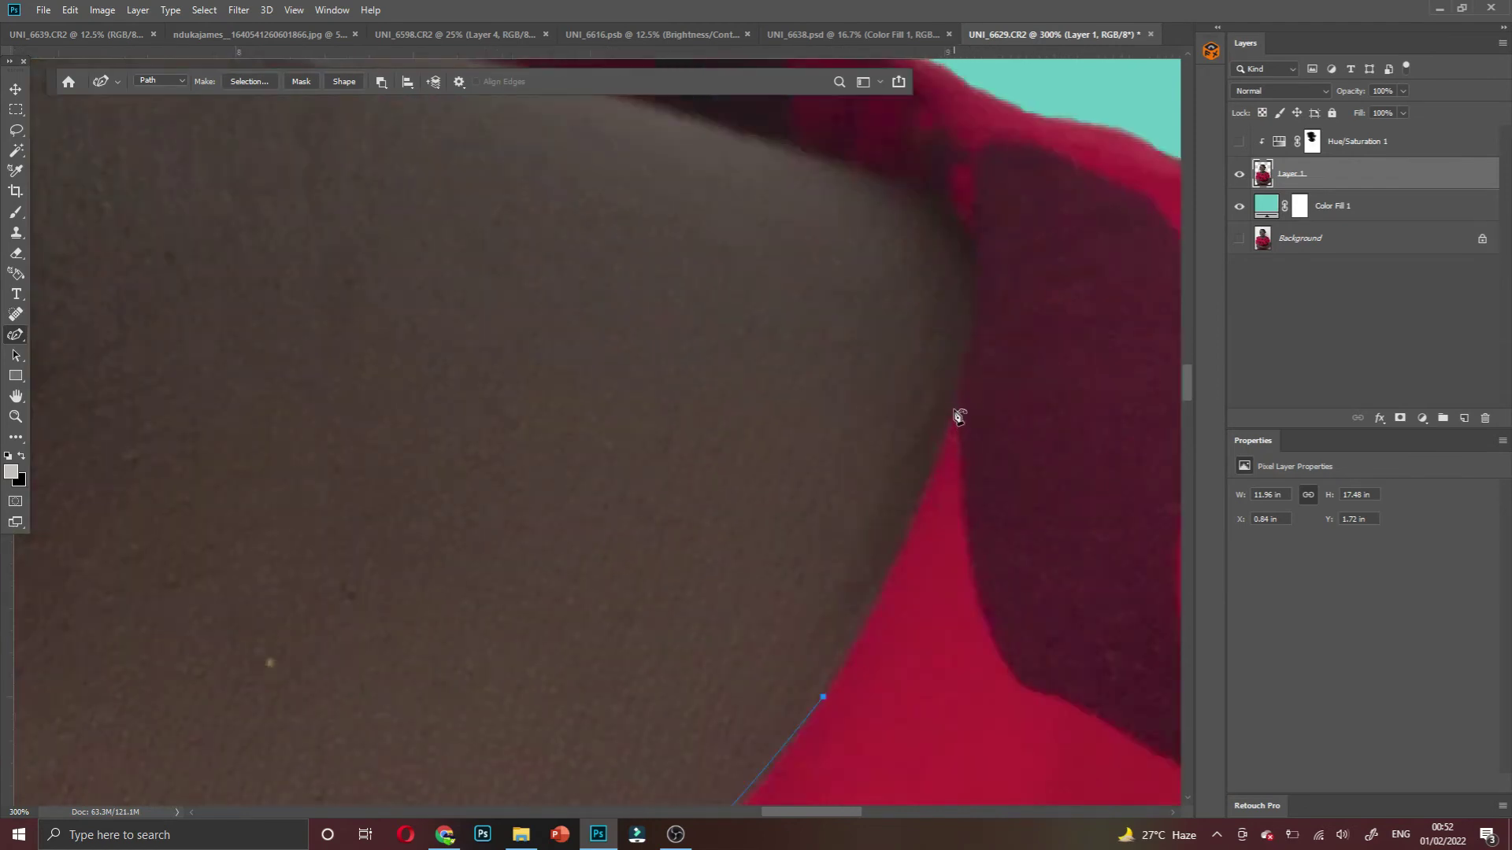
click(957, 404)
click(974, 298)
click(920, 502)
click(965, 227)
Round the neckline corner and trace the back collar's lower edge along the shoulder skin to its tip beside the braids
scroll(935, 209, up, 2)
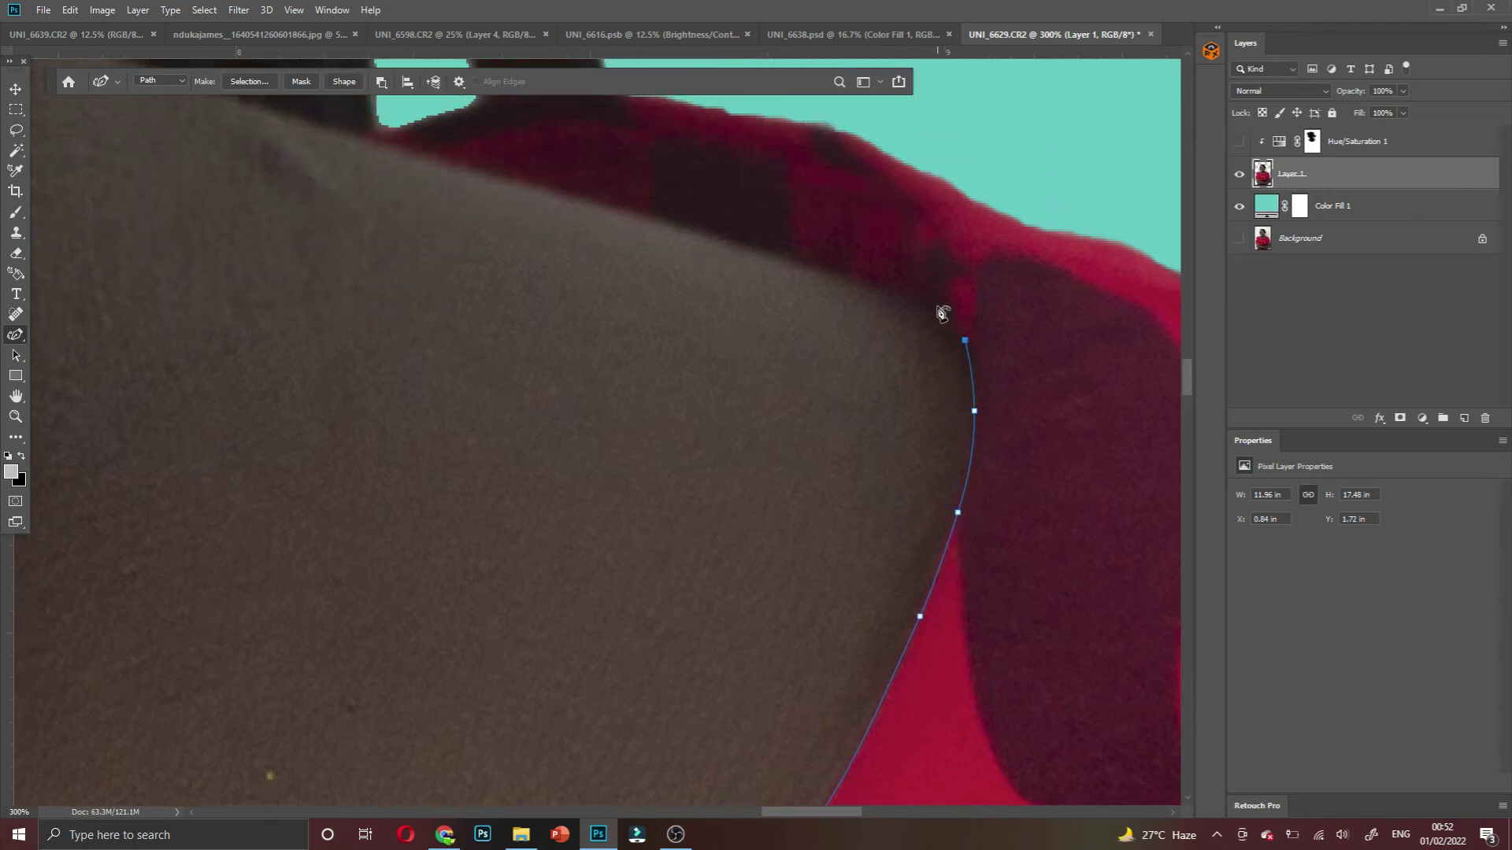
click(942, 308)
click(855, 270)
click(748, 241)
click(636, 204)
click(578, 195)
click(508, 171)
scroll(435, 256, down, 2)
scroll(434, 256, up, 3)
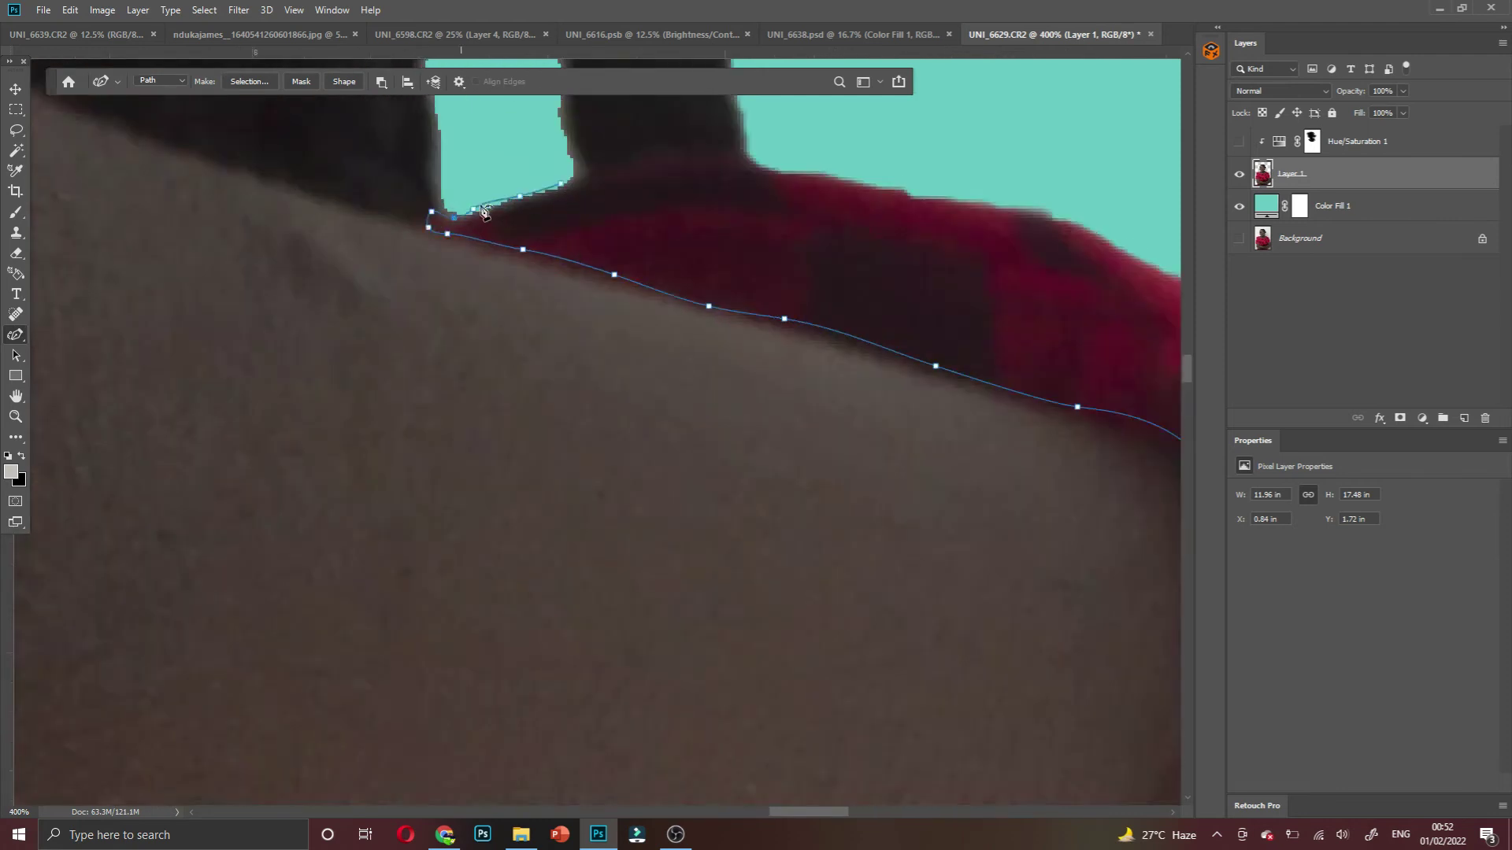
Trace the image-right collar's upper edge against the teal background, from the braids out onto the shoulder
click(840, 175)
click(929, 195)
click(1023, 208)
click(1088, 227)
scroll(1088, 227, down, 2)
click(680, 209)
scroll(881, 287, right, 2)
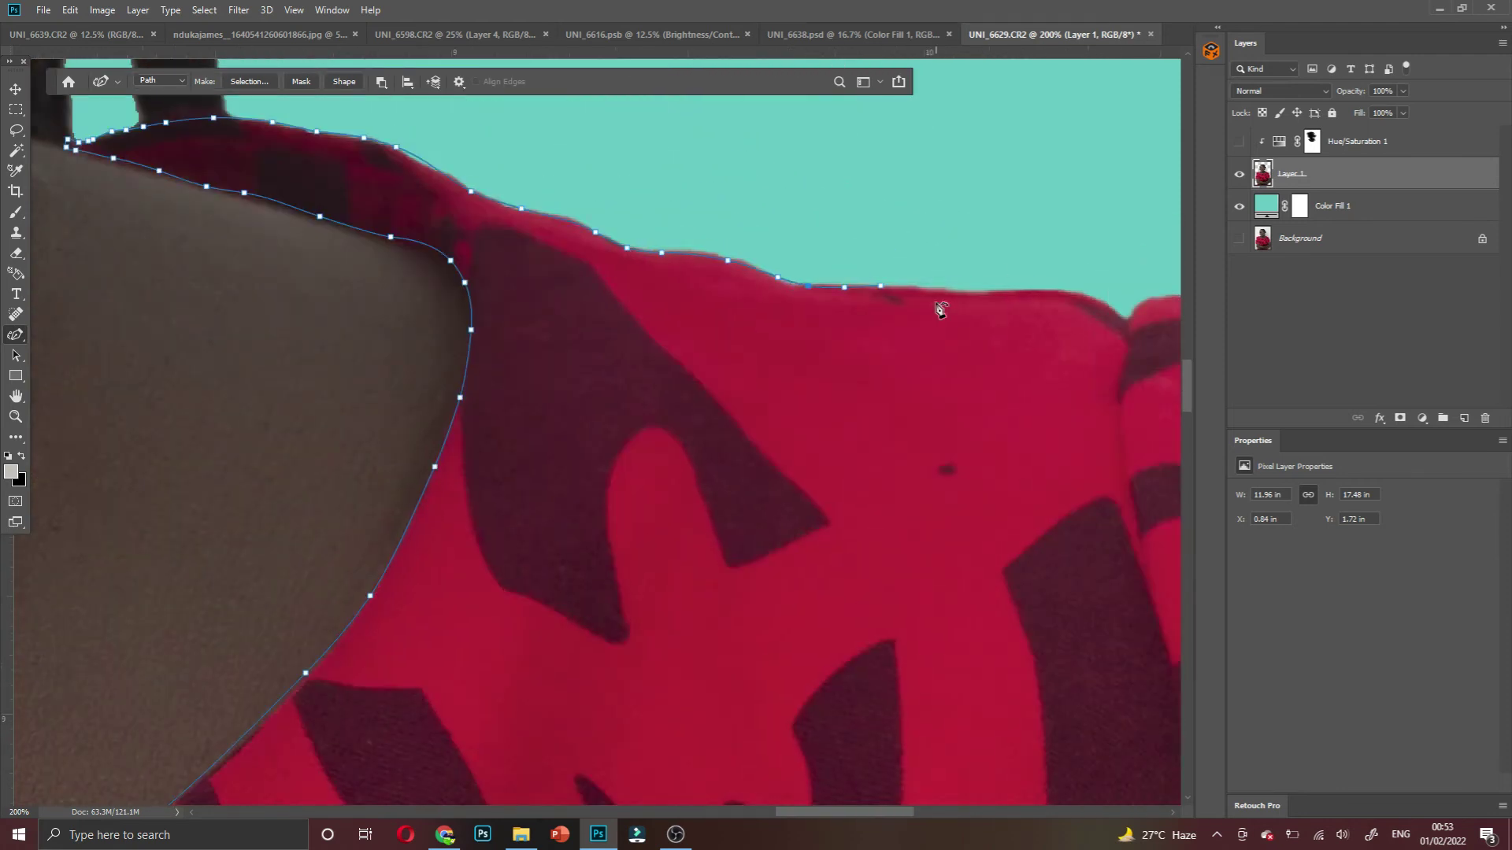
Continue the path over the image-right shoulder and down the upper sleeve's outer edge
scroll(719, 540, up, 8)
scroll(721, 543, down, 7)
click(929, 390)
scroll(1046, 324, down, 2)
scroll(1047, 324, up, 2)
click(1011, 360)
click(1072, 458)
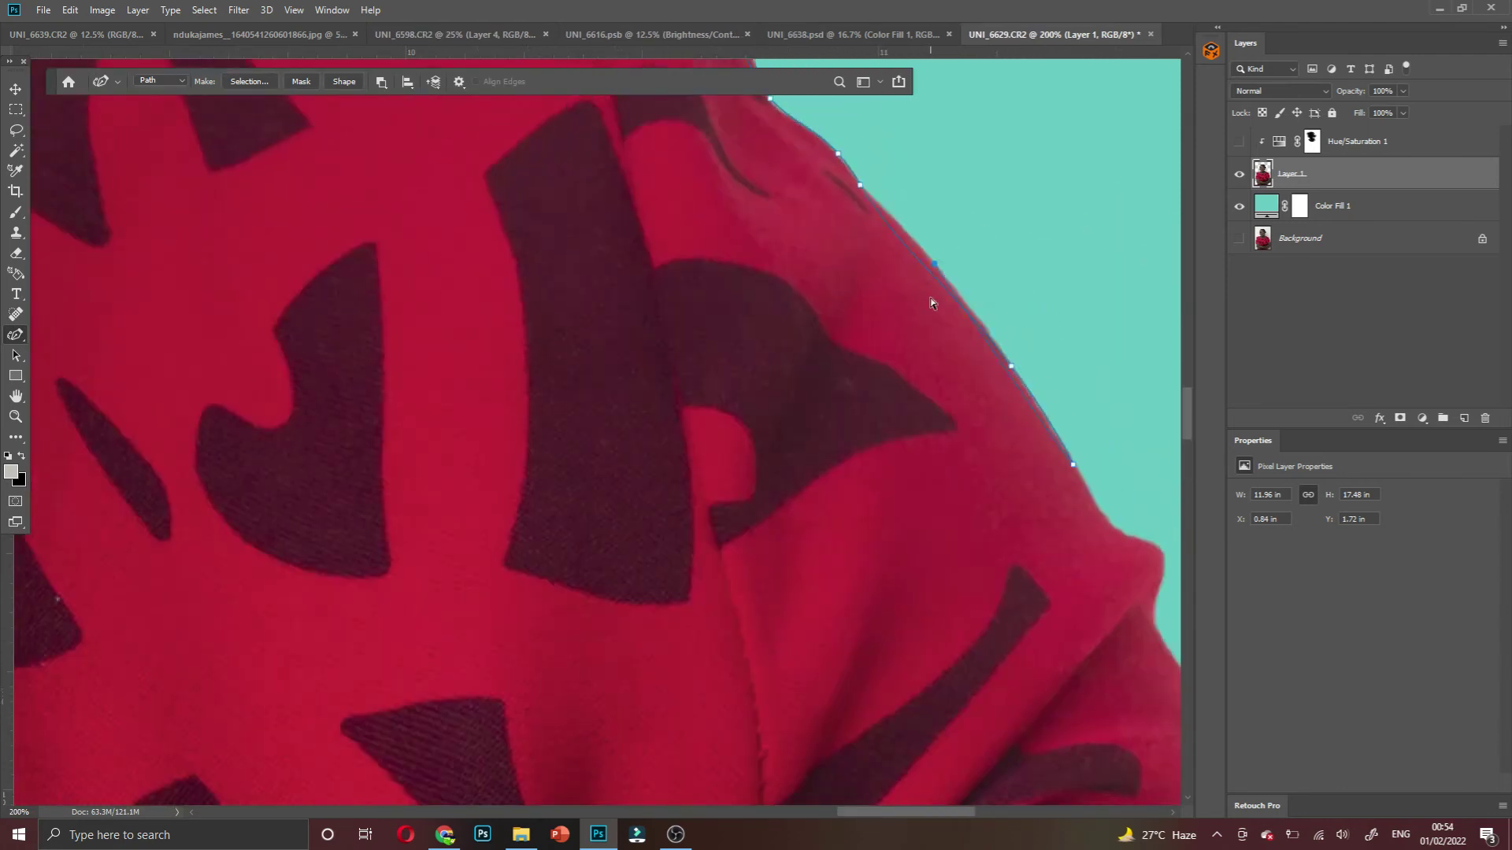
Trace around the fabric fold bulging from the image-right sleeve and down the outer edge below it
scroll(1103, 472, down, 1)
click(1118, 431)
click(1148, 443)
click(1162, 455)
click(1152, 506)
click(1162, 532)
drag(1169, 562, 968, 196)
click(1091, 468)
drag(1130, 630, 1001, 301)
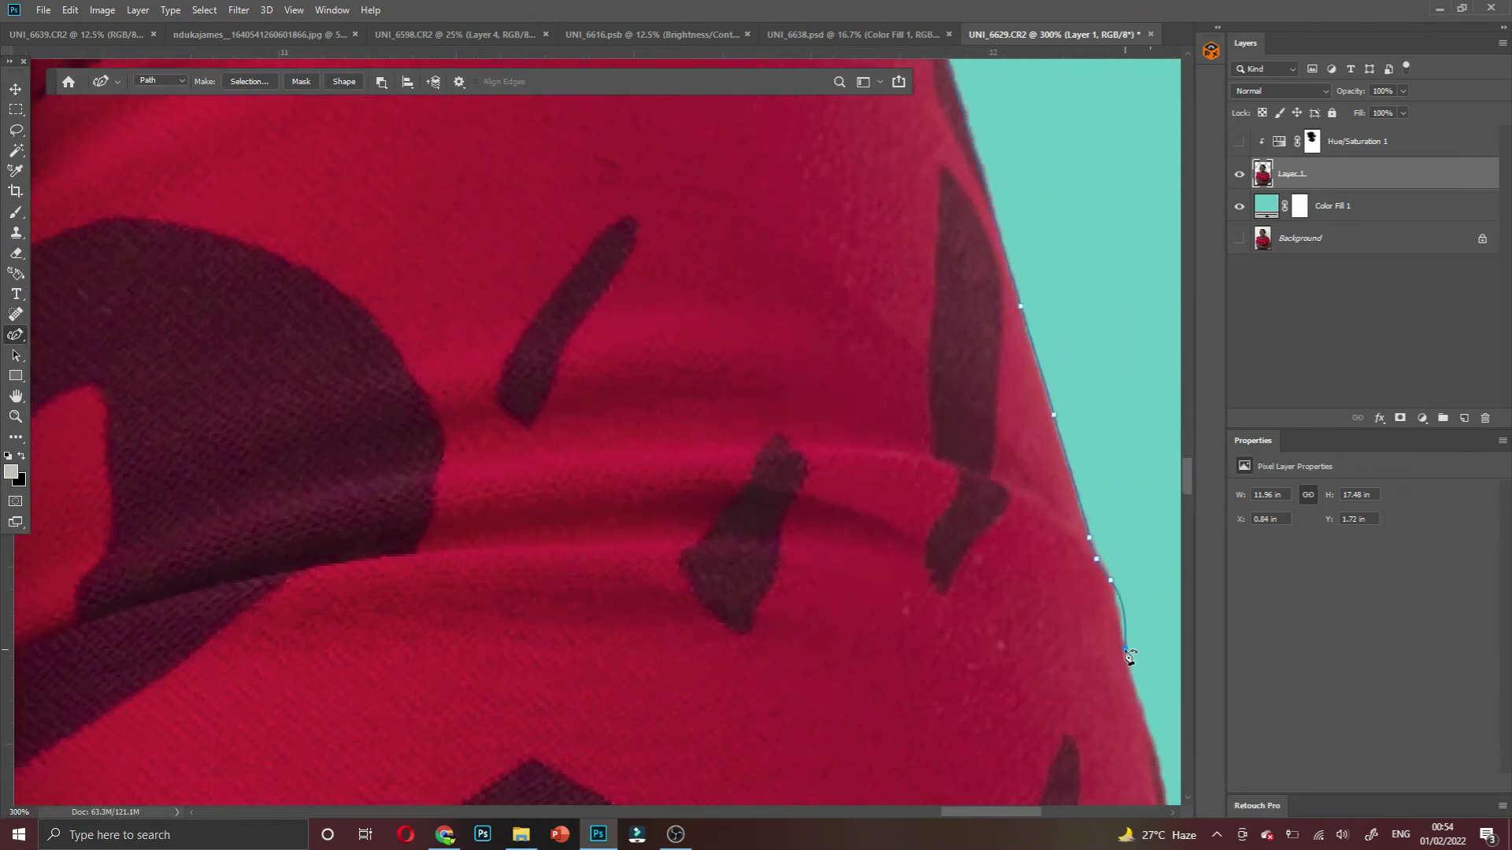
Trace the lower outer edge of the image-right sleeve to its cuff, rounding the corner onto the hem
drag(1131, 658, 1029, 473)
click(1073, 635)
drag(1083, 661, 1016, 223)
click(1131, 629)
drag(1136, 677, 1054, 441)
click(1155, 705)
click(1155, 760)
key(ctrl+minus)
key(ctrl+minus)
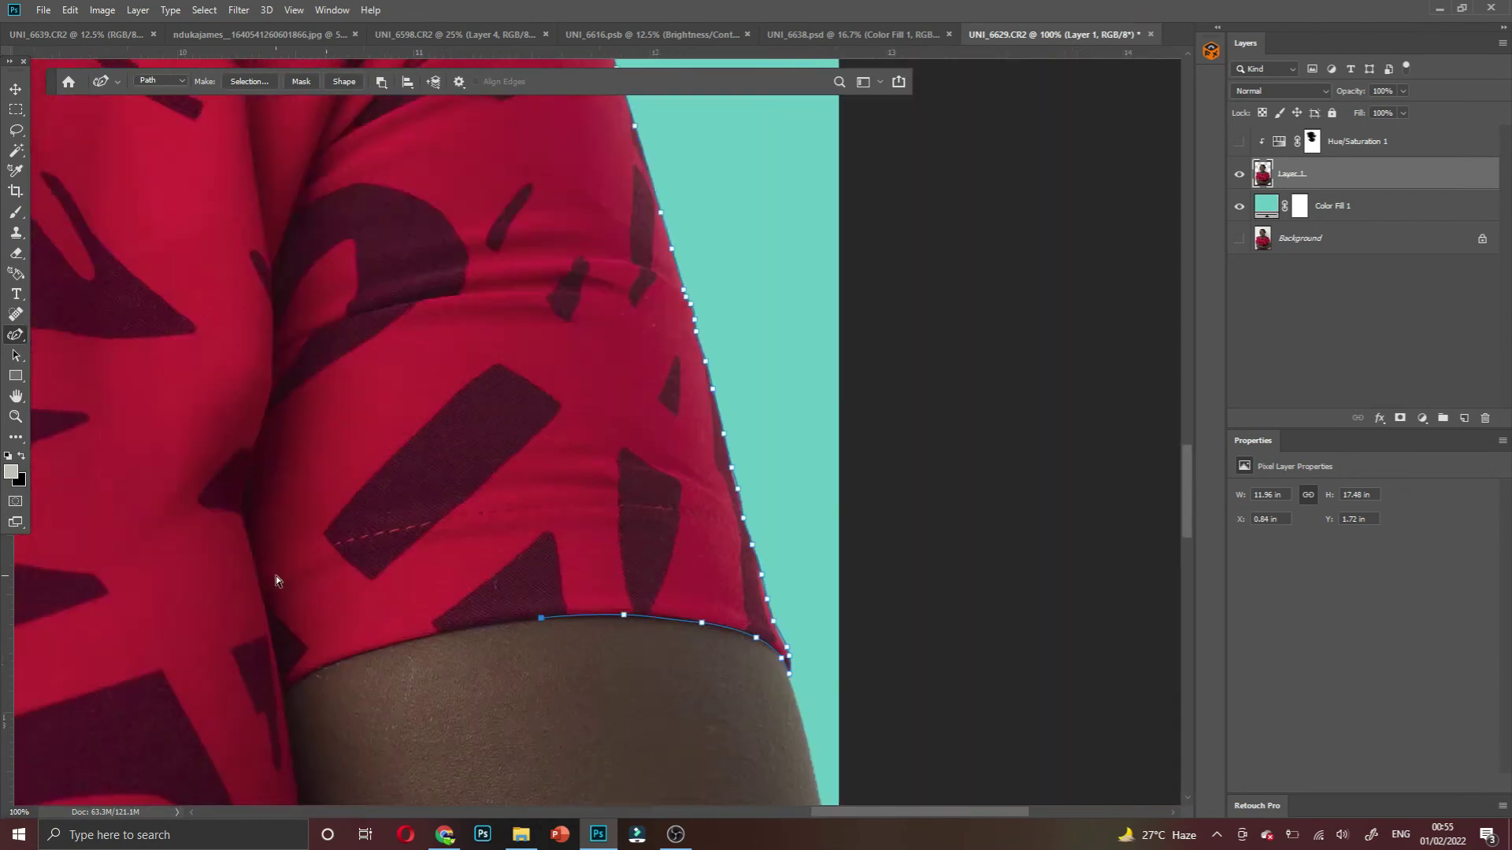
Finish the image-right sleeve hem and trace down the torso's side along the inner arm to the small gap above the forearm
key(ctrl+plus)
click(192, 574)
drag(236, 630, 354, 260)
click(338, 409)
click(345, 462)
click(352, 500)
click(362, 551)
drag(366, 645, 365, 267)
click(351, 473)
click(327, 579)
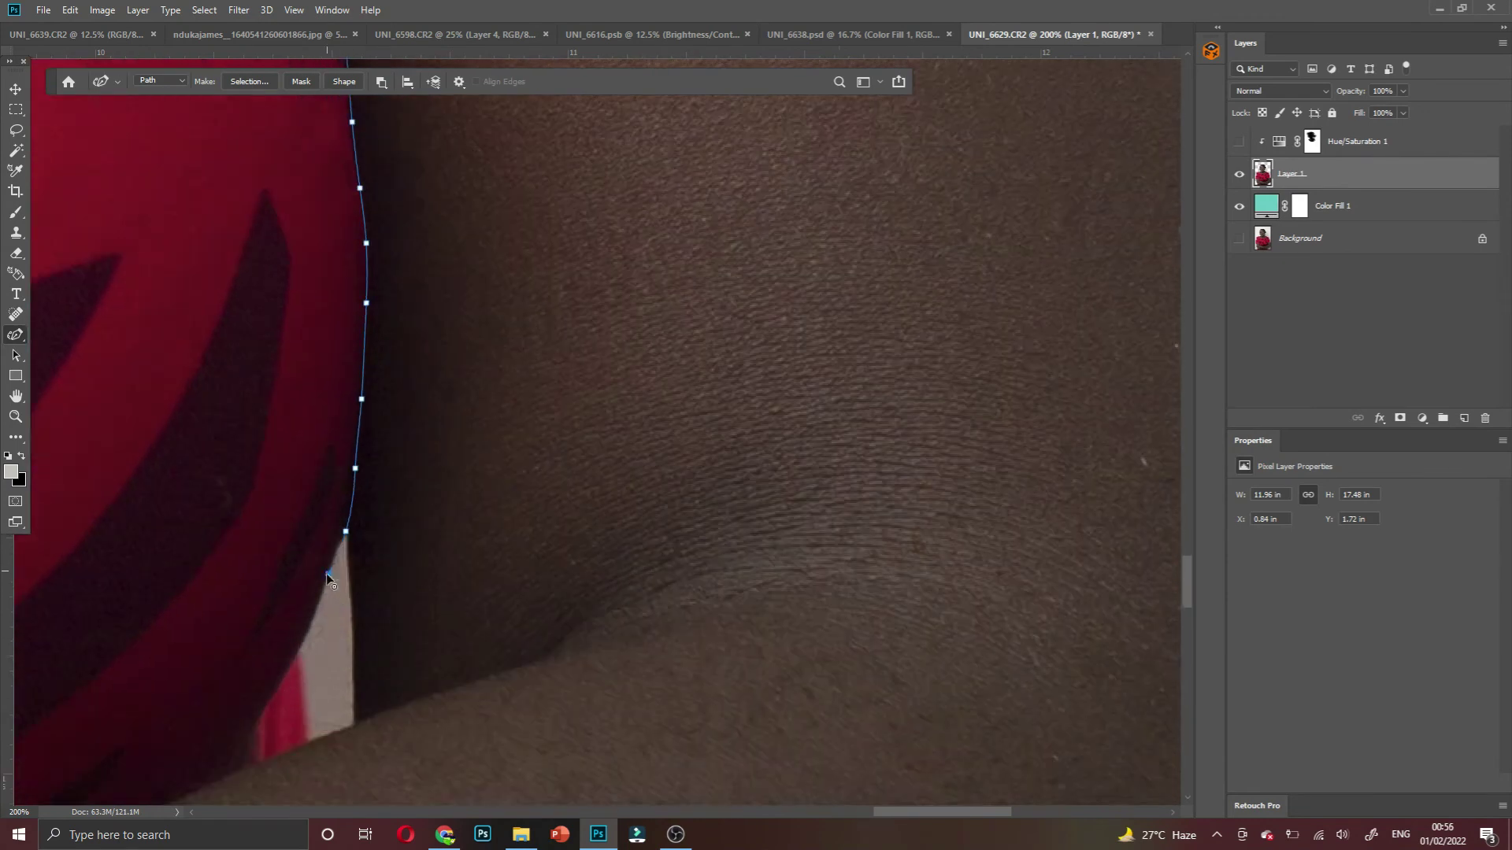
Examine the traced outline and the open end of the path at the image-left collar tip
key(ctrl+minus)
key(ctrl+minus)
key(ctrl+minus)
key(ctrl+minus)
key(ctrl+minus)
key(ctrl+minus)
drag(331, 472, 1016, 378)
ctrl+click(829, 178)
ctrl+click(829, 179)
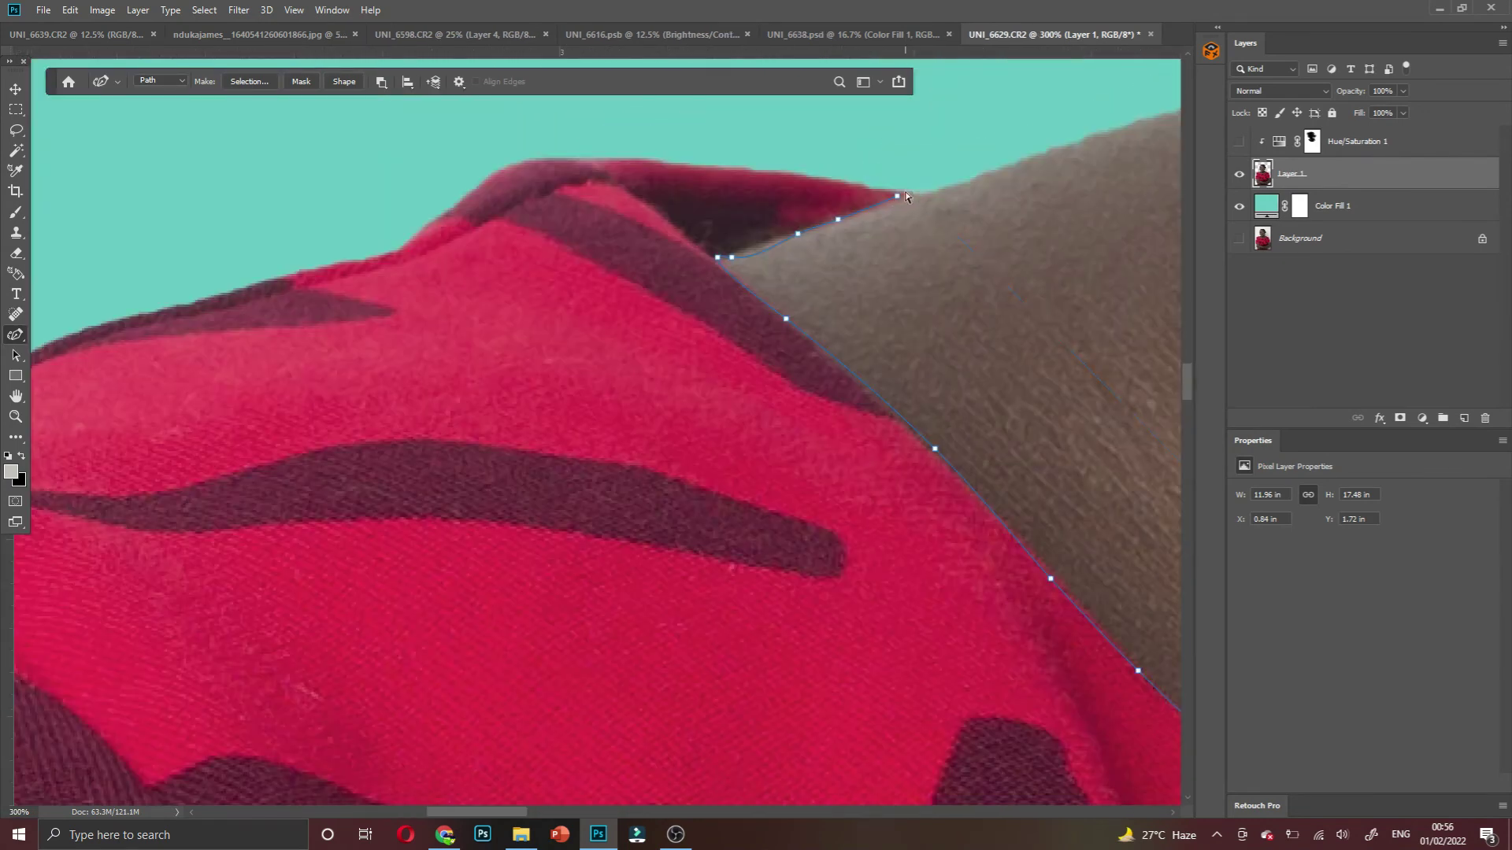
key(ctrl+minus)
key(ctrl+minus)
key(ctrl+minus)
key(ctrl+minus)
Trace the upper dress's lower edge along the top of the folded forearm, from the elbow side toward the hand
ctrl+click(1106, 415)
click(726, 505)
click(636, 555)
drag(636, 555, 1059, 297)
click(841, 410)
click(754, 458)
click(656, 509)
click(539, 562)
click(455, 598)
click(370, 626)
Carry the path to where the forearm meets the back of the hand, adding closely spaced anchors around the notch
key(ctrl+minus)
mouse_move(473, 595)
mouse_down()
mouse_move(793, 731)
mouse_move(804, 600)
mouse_up()
drag(142, 514, 644, 491)
key(ctrl+plus)
key(ctrl+plus)
click(707, 585)
click(805, 622)
click(767, 618)
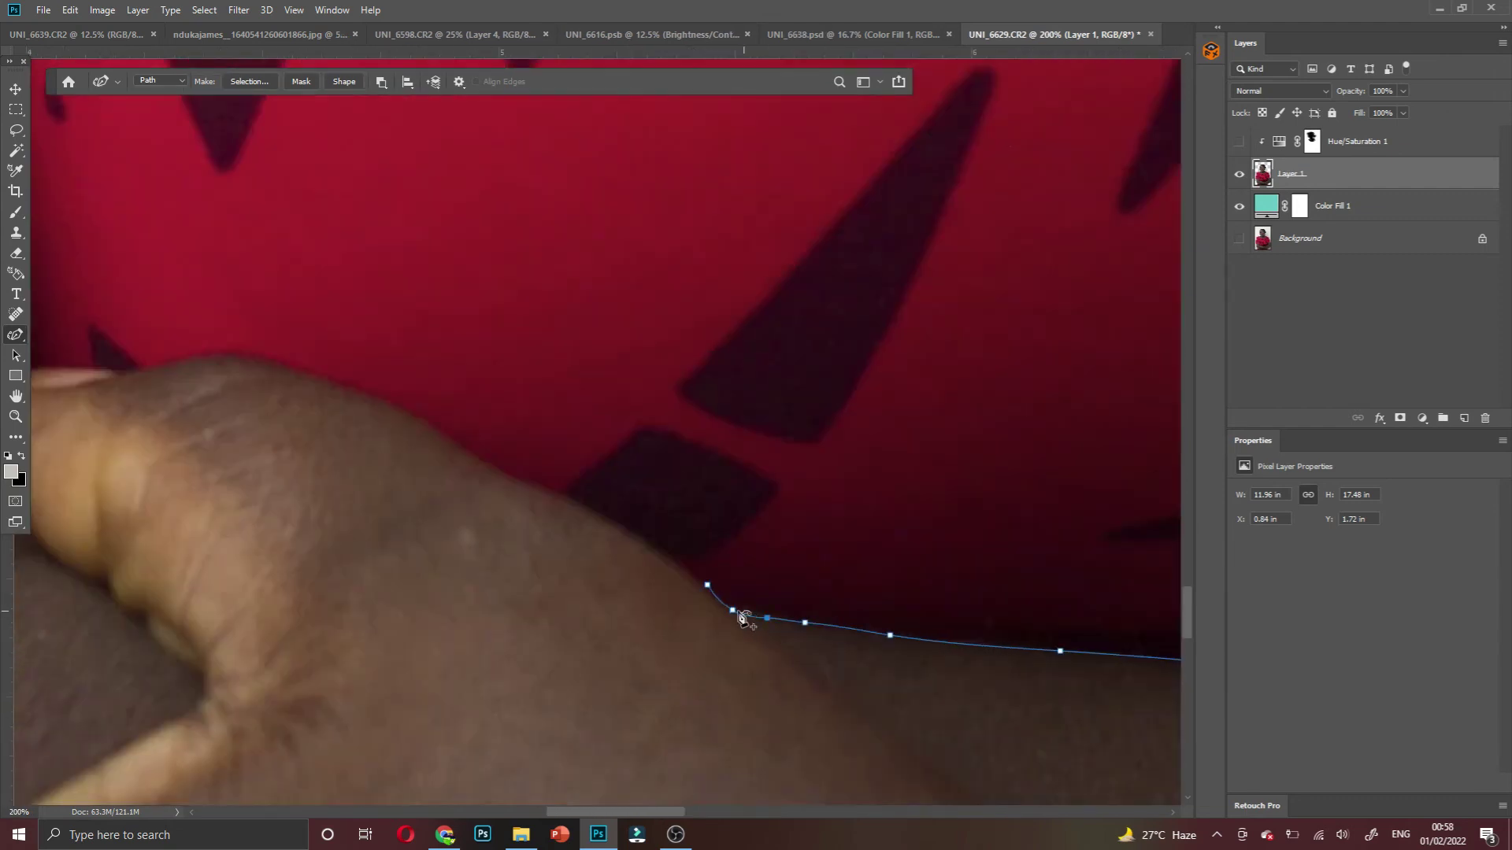
Trace the dress edge over the hand and thumb, turning up the torso's side beside the image-left arm
click(338, 386)
click(251, 372)
drag(163, 364, 305, 520)
click(270, 399)
drag(253, 267, 253, 456)
click(250, 315)
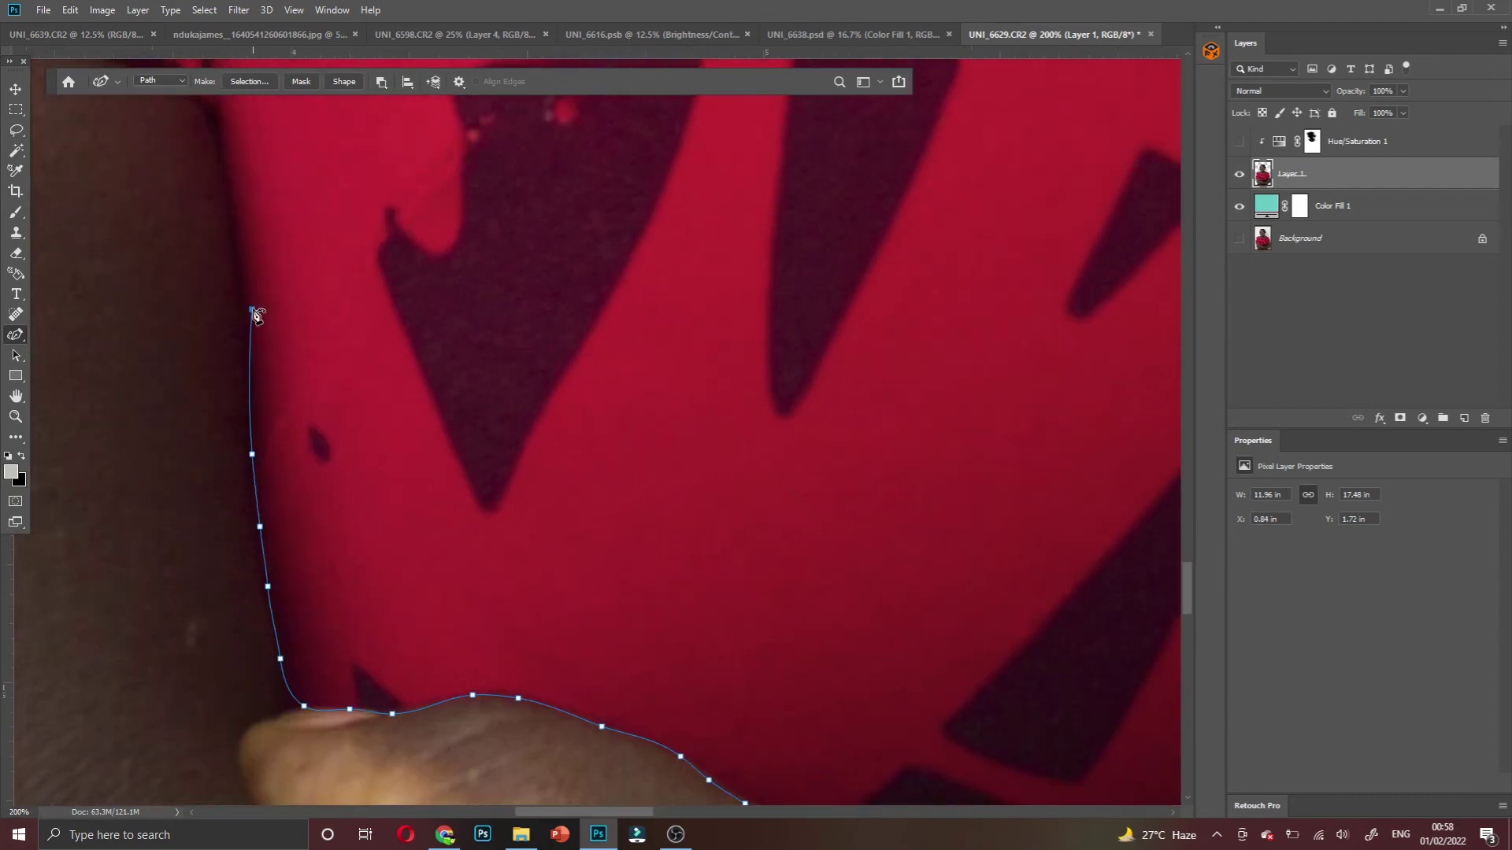
Trace up to the armpit and along the image-left sleeve hem to its outer cuff corner
click(226, 173)
alt+click(118, 189)
drag(118, 189, 571, 189)
click(428, 186)
click(168, 261)
ctrl+click(157, 224)
click(196, 380)
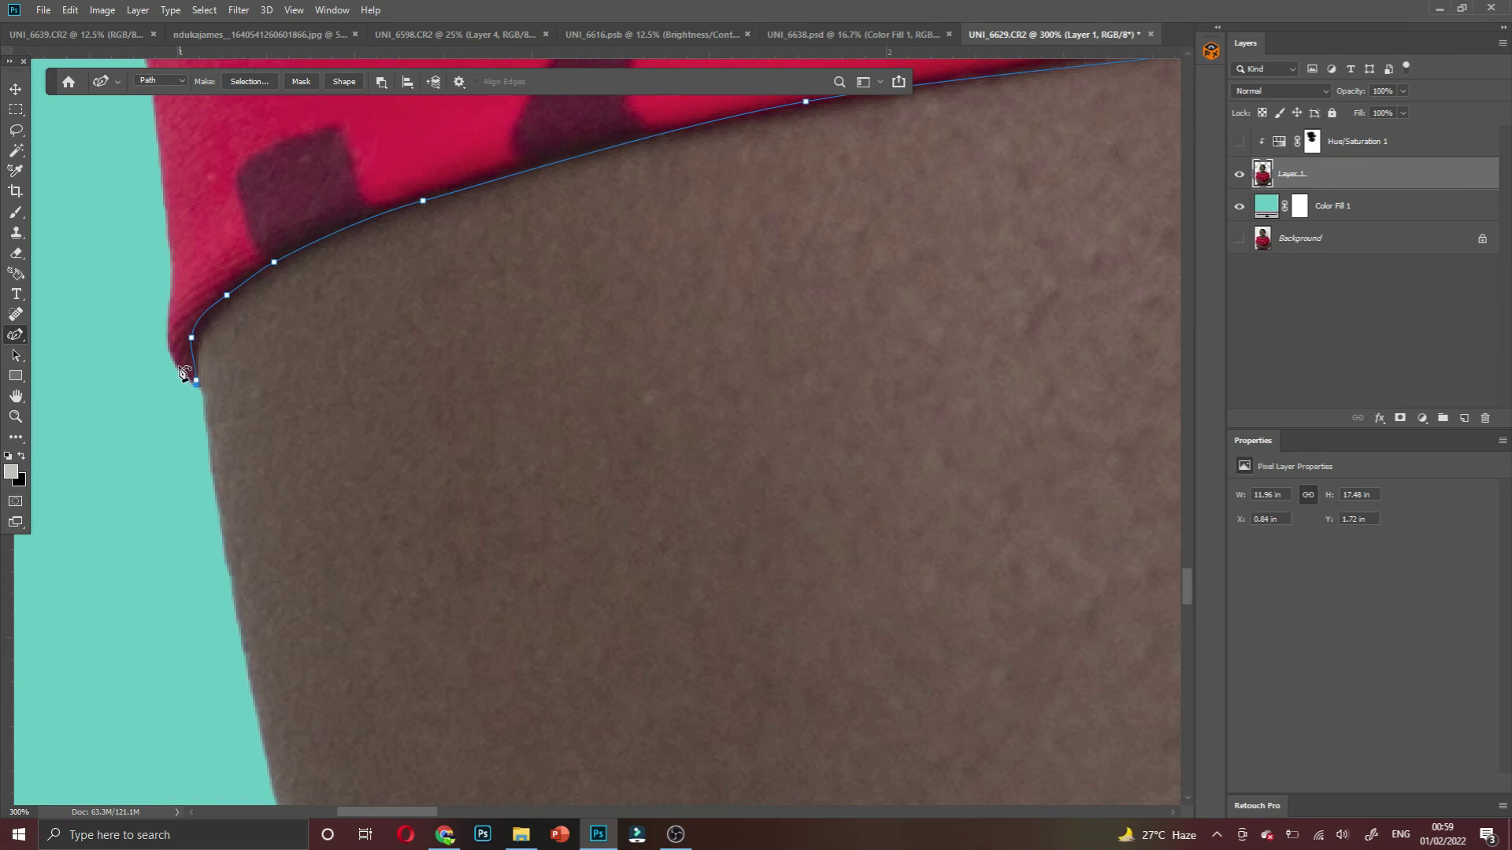
Round the image-left cuff corner and trace up the sleeve's outer edge just above the hem
drag(192, 378, 192, 554)
click(168, 520)
click(172, 465)
scroll(169, 440, up, 3)
click(192, 449)
scroll(180, 324, up, 4)
click(164, 428)
click(155, 343)
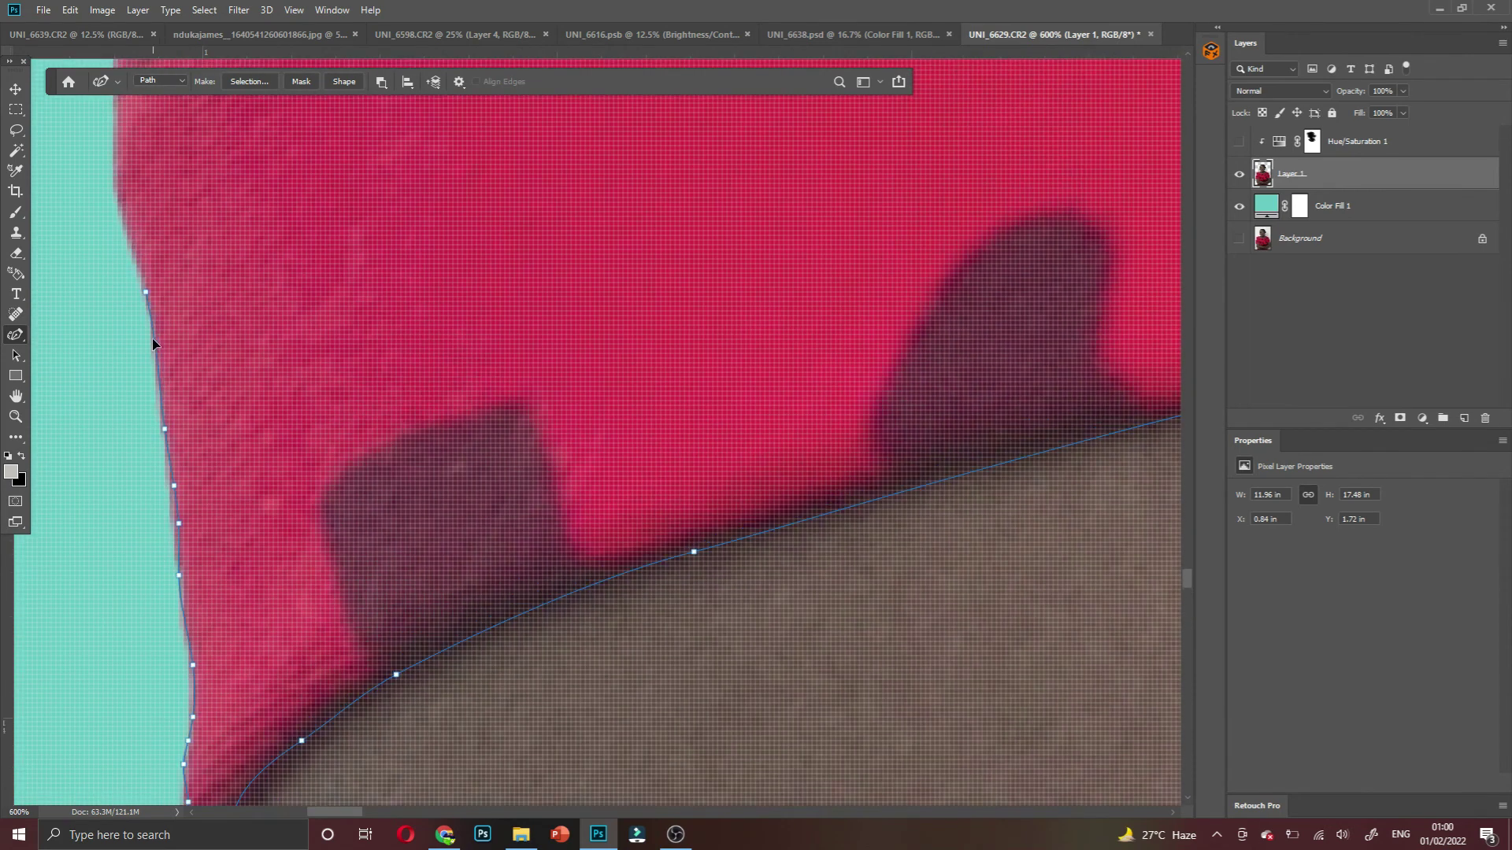
Follow the small bends in the image-left sleeve's lower outer edge with closely spaced anchor points
scroll(149, 315, up, 3)
click(112, 216)
click(113, 169)
scroll(113, 178, up, 3)
click(100, 443)
click(85, 377)
scroll(69, 169, up, 1)
click(58, 241)
scroll(68, 196, down, 6)
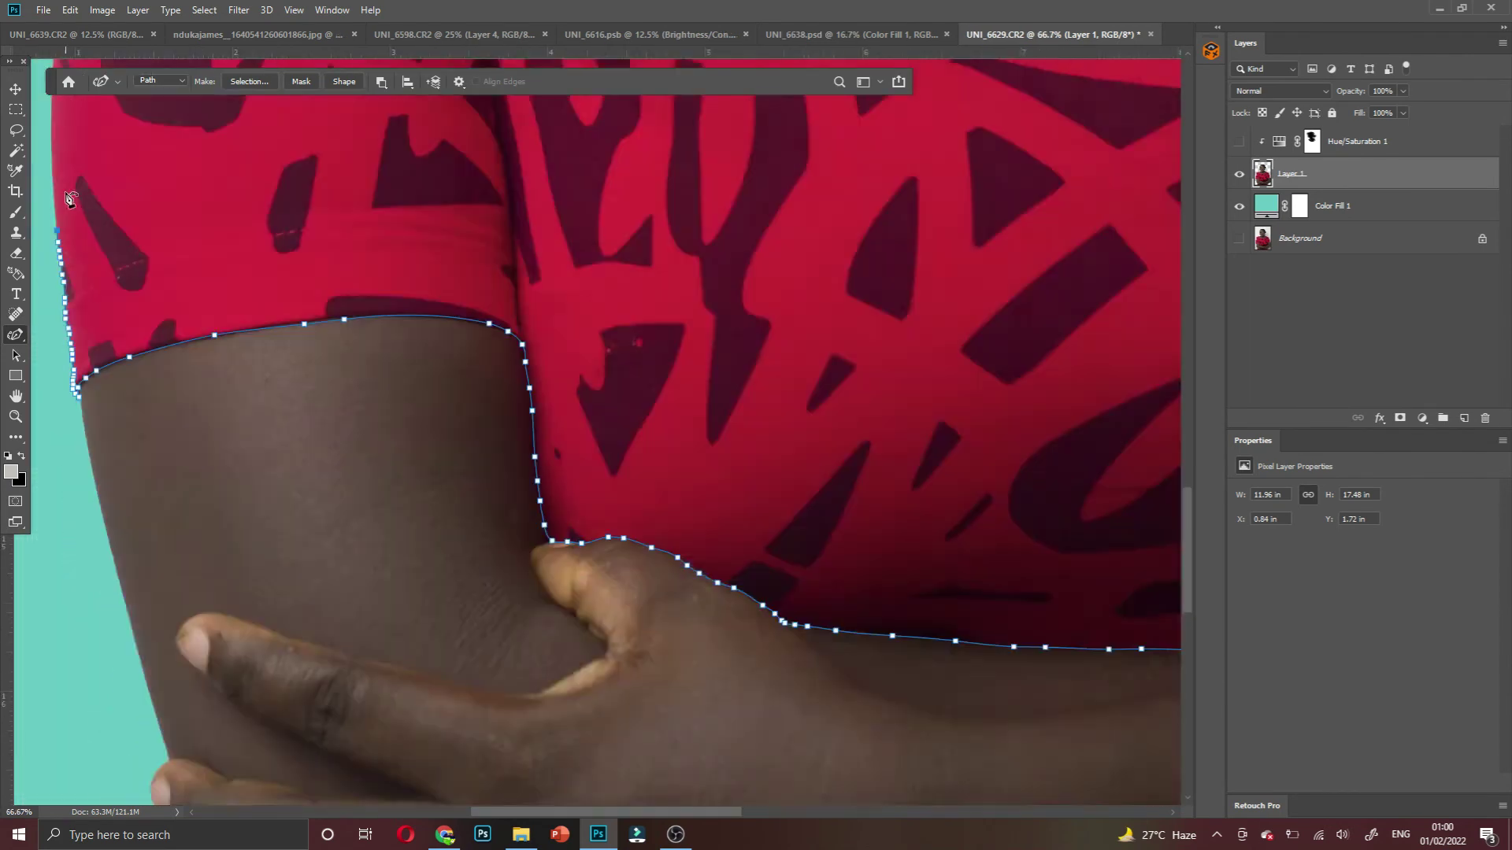
Extend the path up the middle stretch of the image-left sleeve's outer edge against the teal background
scroll(142, 196, up, 3)
click(144, 184)
scroll(146, 186, up, 4)
click(168, 135)
scroll(170, 142, up, 3)
click(205, 225)
scroll(236, 173, up, 4)
click(323, 138)
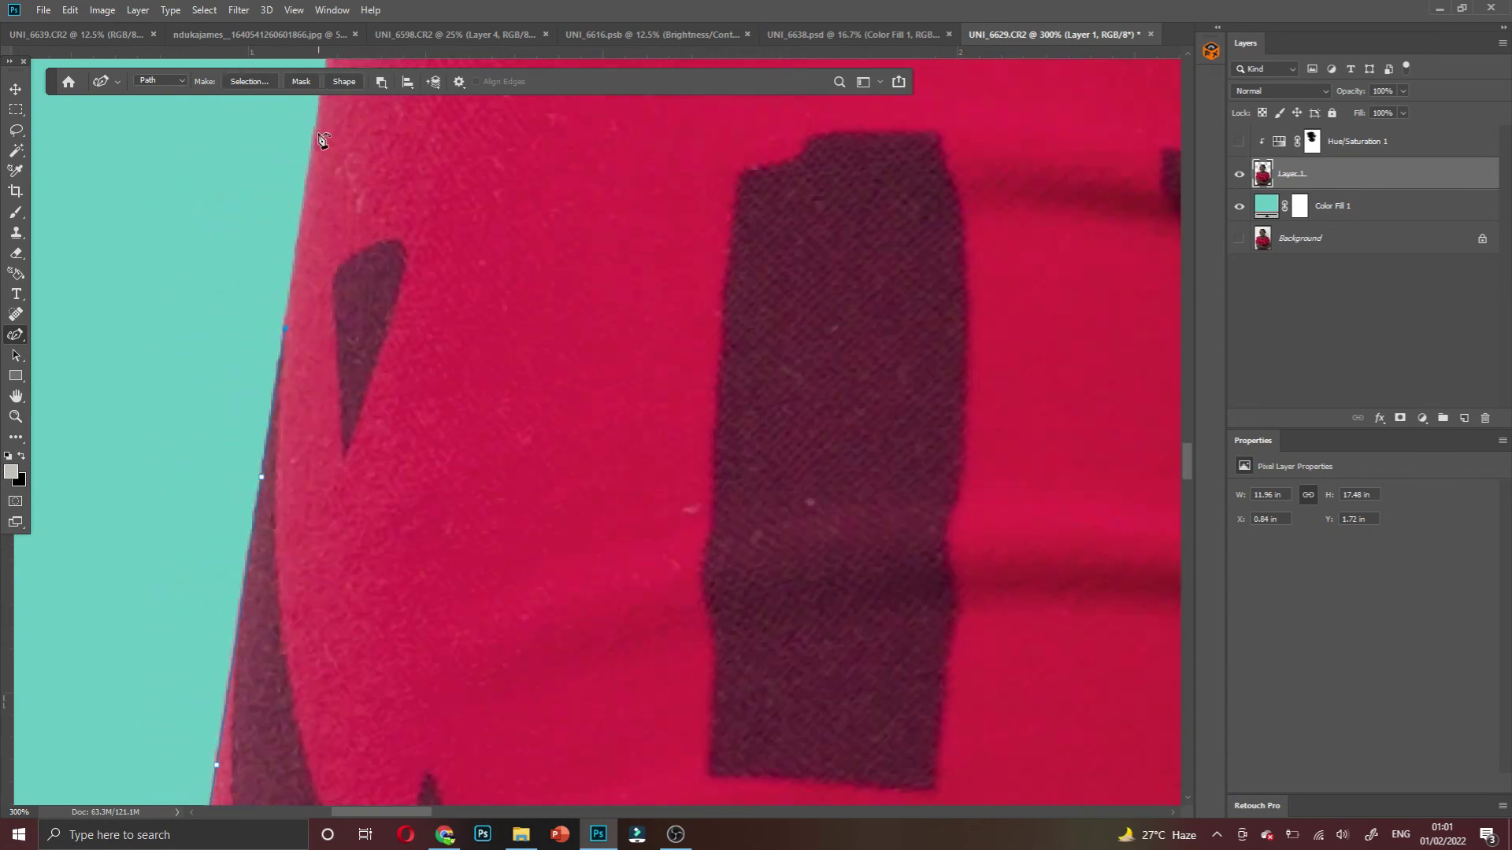
Trace the upper outer edge of the image-left sleeve to the start of the rounded shoulder corner
scroll(327, 145, up, 3)
click(389, 318)
click(413, 185)
scroll(417, 181, up, 5)
click(544, 159)
scroll(544, 154, up, 3)
click(536, 208)
scroll(564, 145, up, 2)
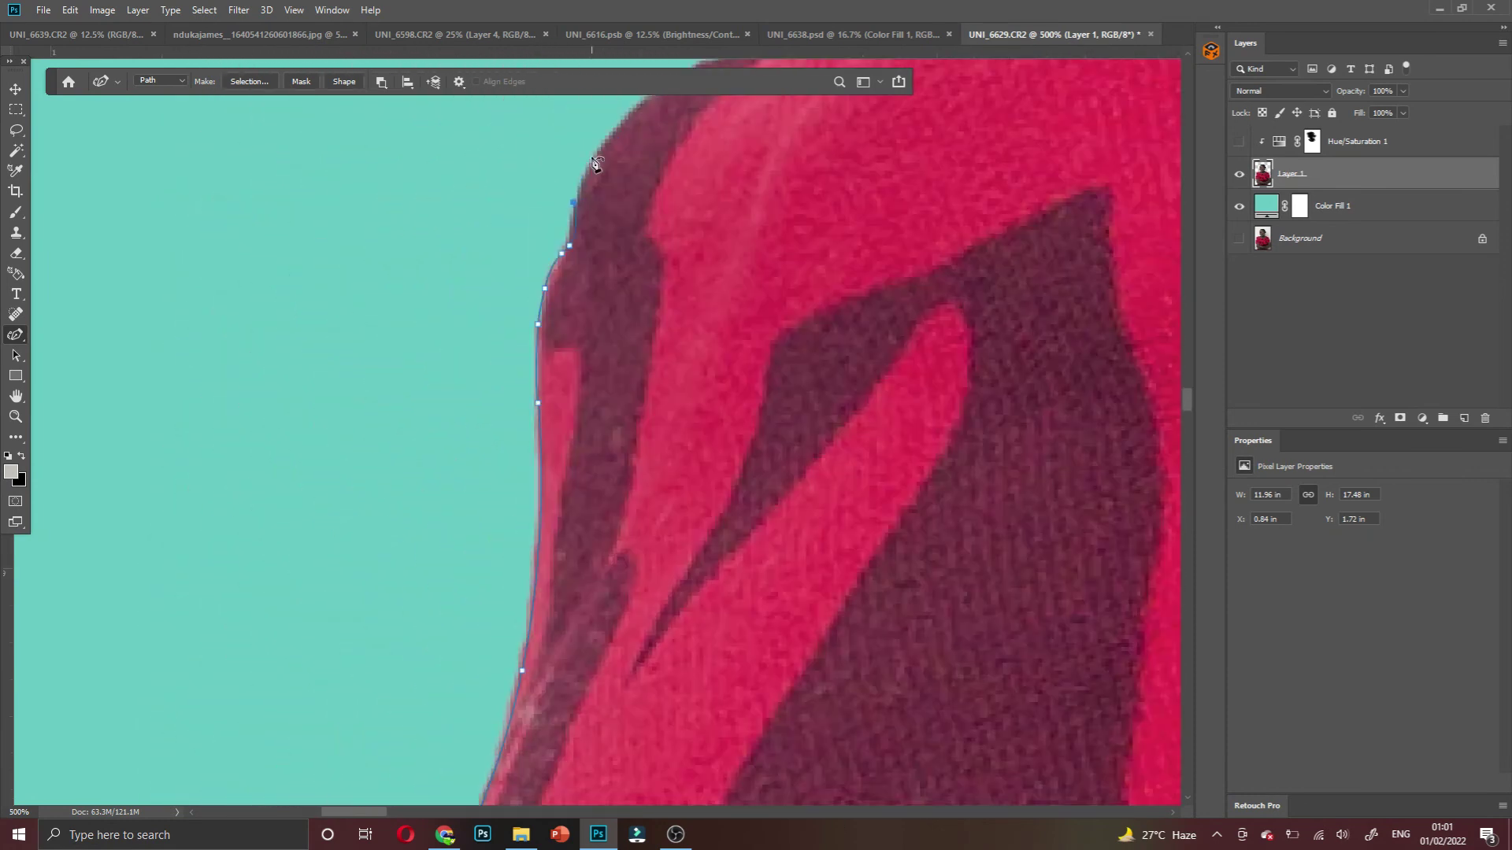
Round the image-left shoulder corner and trace the sloping shoulder edge toward the neck
scroll(674, 158, down, 1)
click(699, 210)
click(727, 201)
click(759, 197)
click(828, 170)
click(872, 154)
scroll(875, 158, down, 1)
scroll(1000, 141, up, 3)
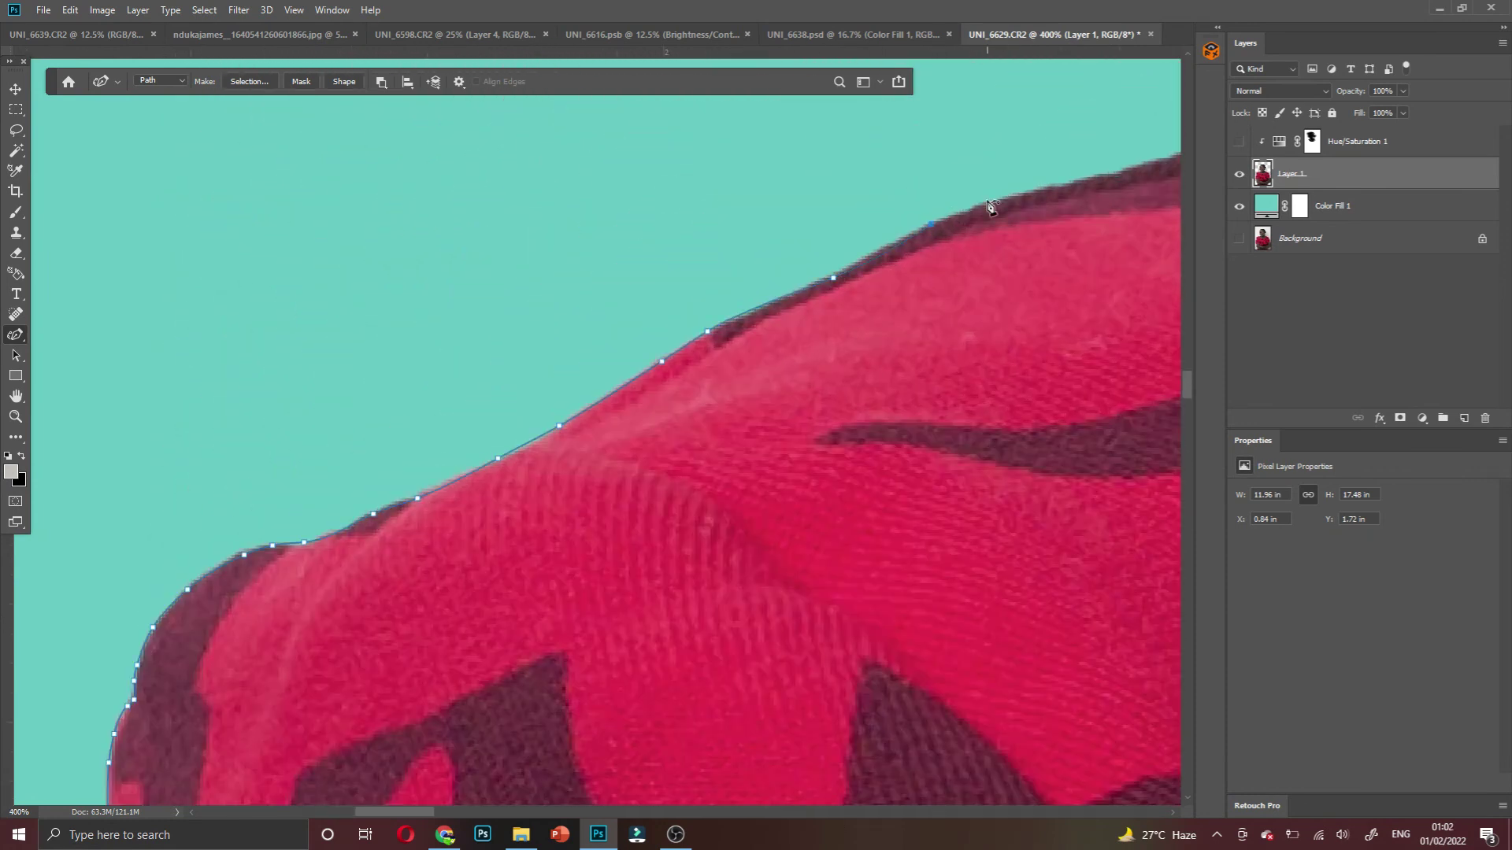
Trace the rest of the image-left shoulder and the collar's upper edge, closing the path at the collar tip
click(993, 200)
scroll(1002, 205, up, 1)
scroll(1005, 206, right, 4)
click(1054, 261)
scroll(1089, 254, right, 2)
click(1131, 197)
scroll(1154, 195, right, 3)
click(1144, 212)
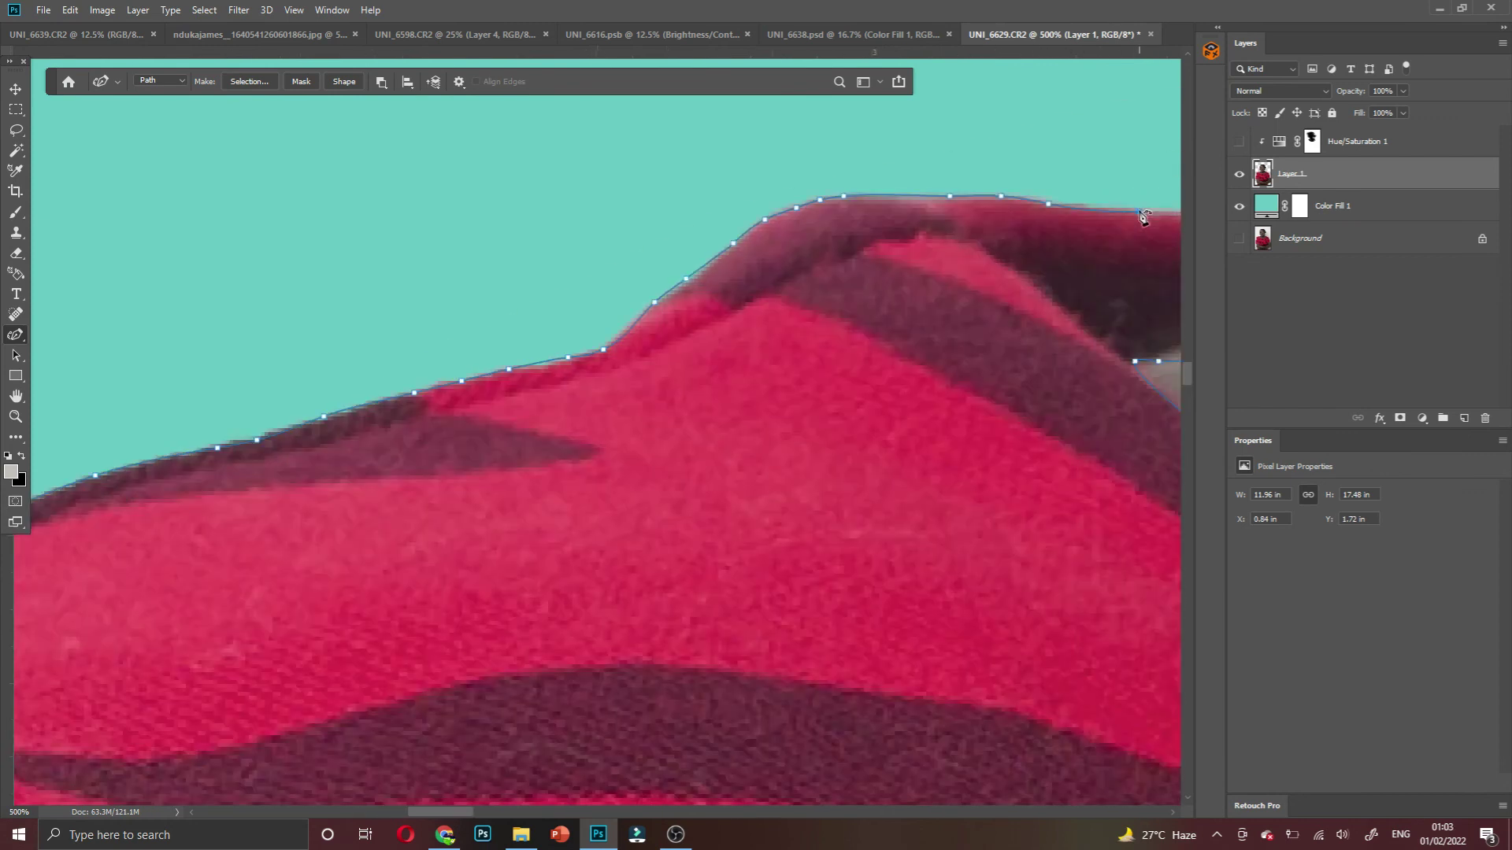
scroll(1147, 212, right, 3)
click(1121, 252)
scroll(447, 216, down, 1)
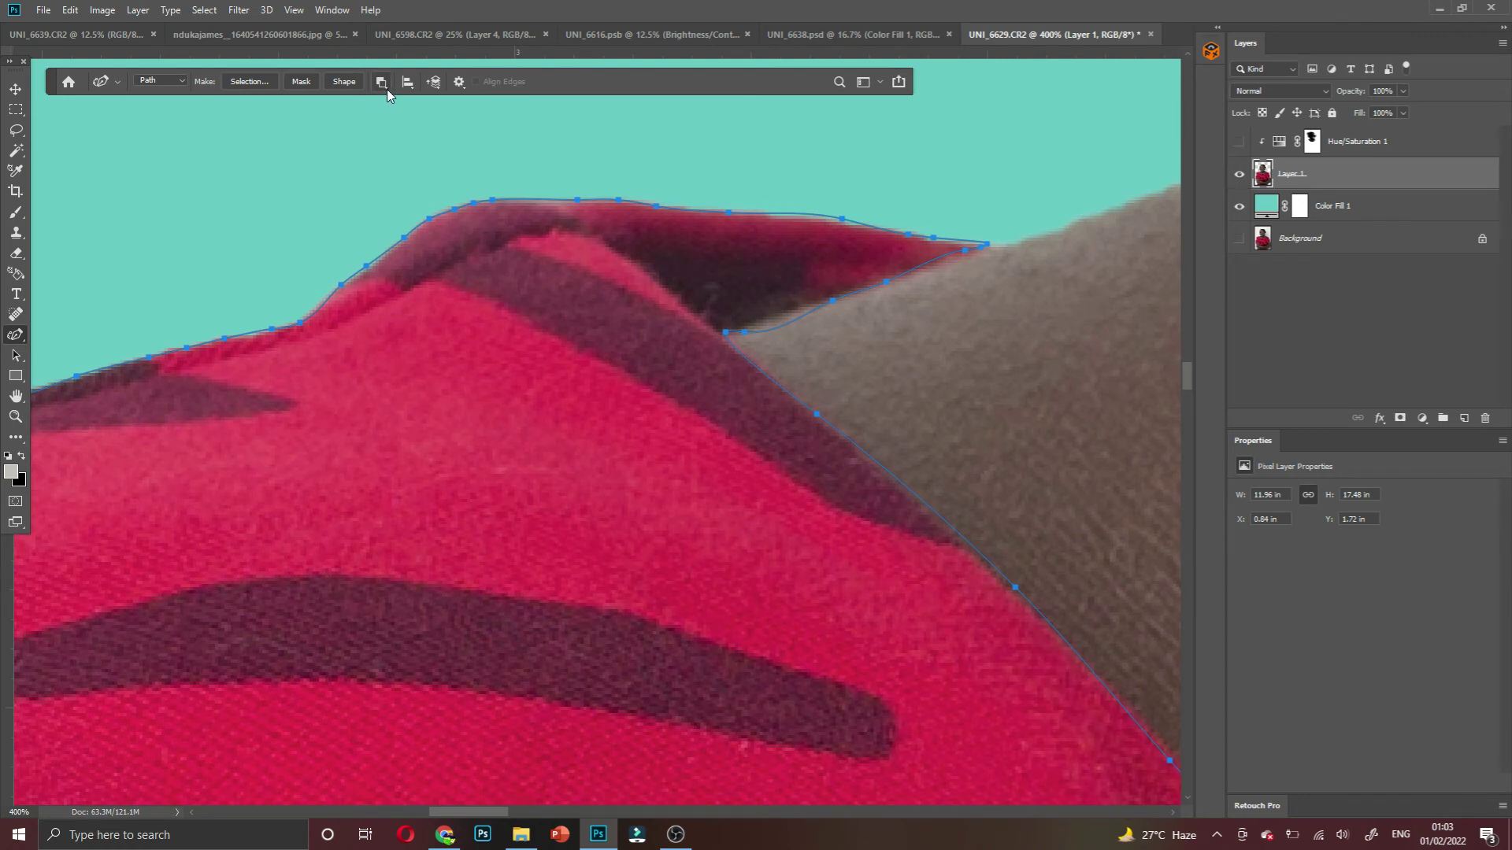
Set the path operation to Combine Shapes and check the closed outline around the upper dress
click(385, 89)
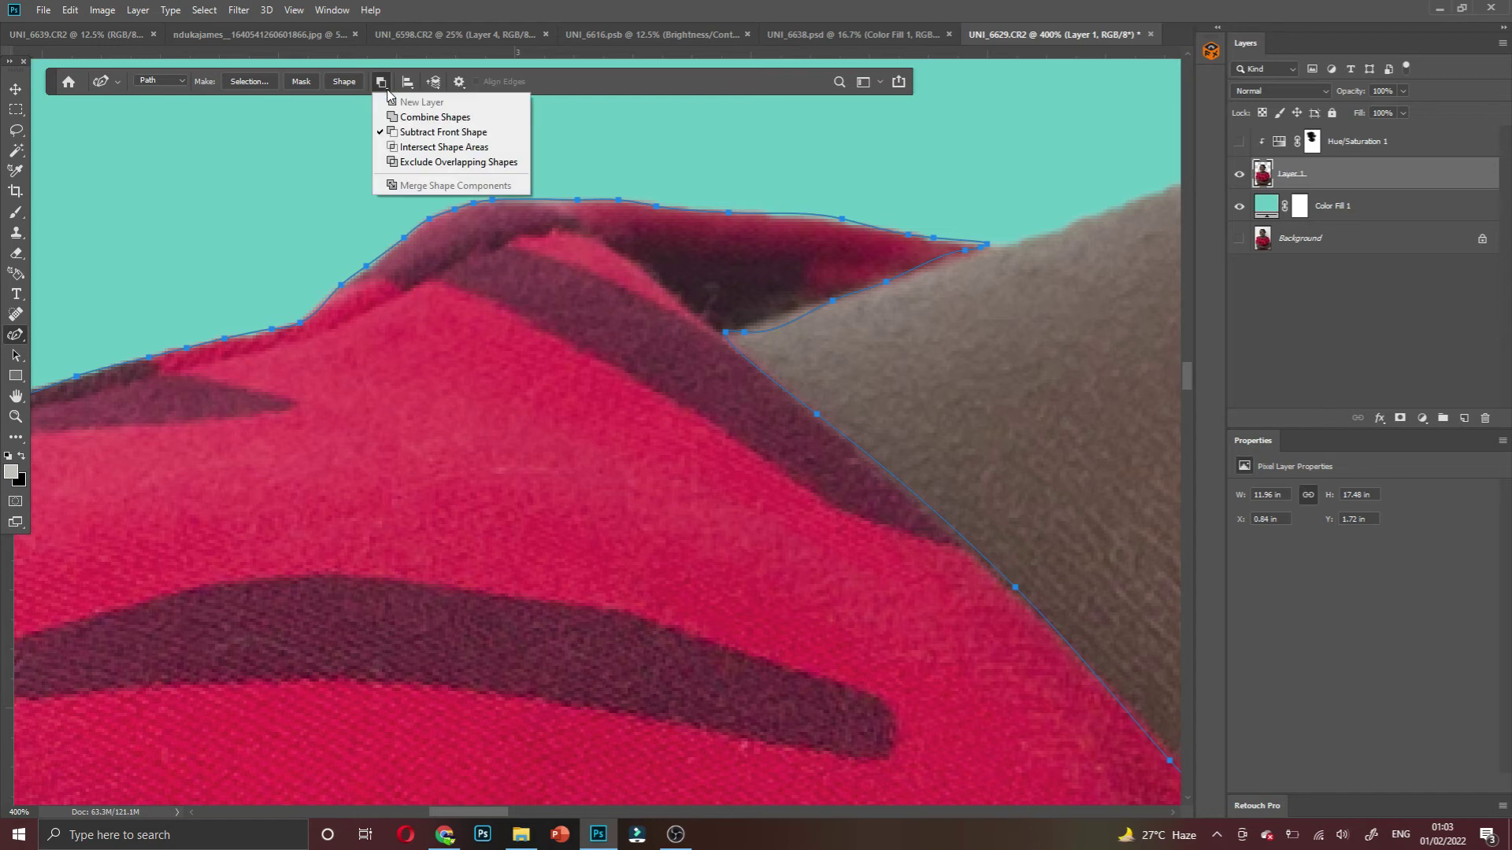
click(397, 118)
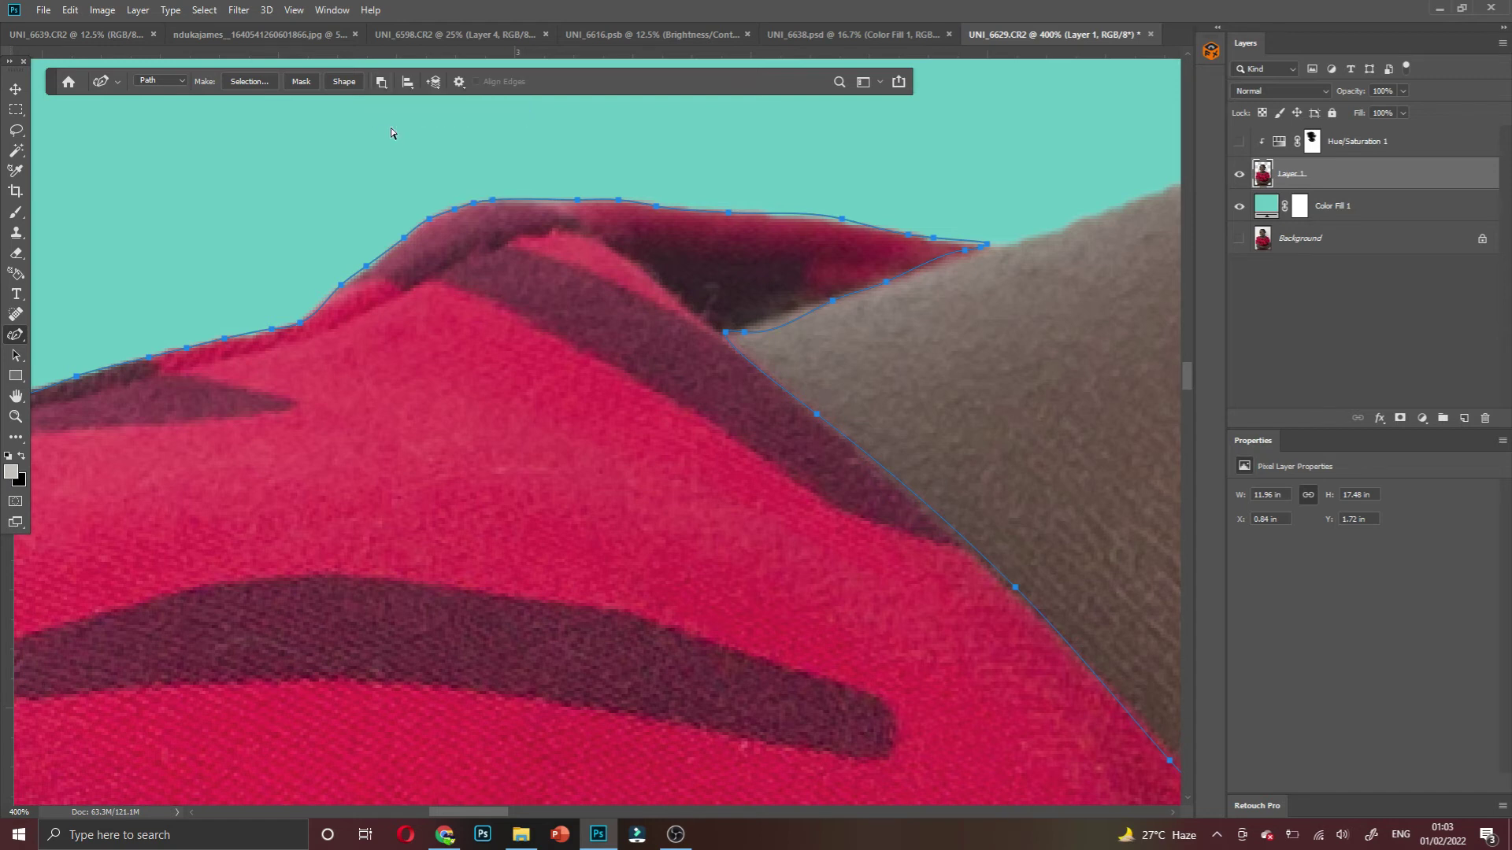
scroll(389, 132, down, 6)
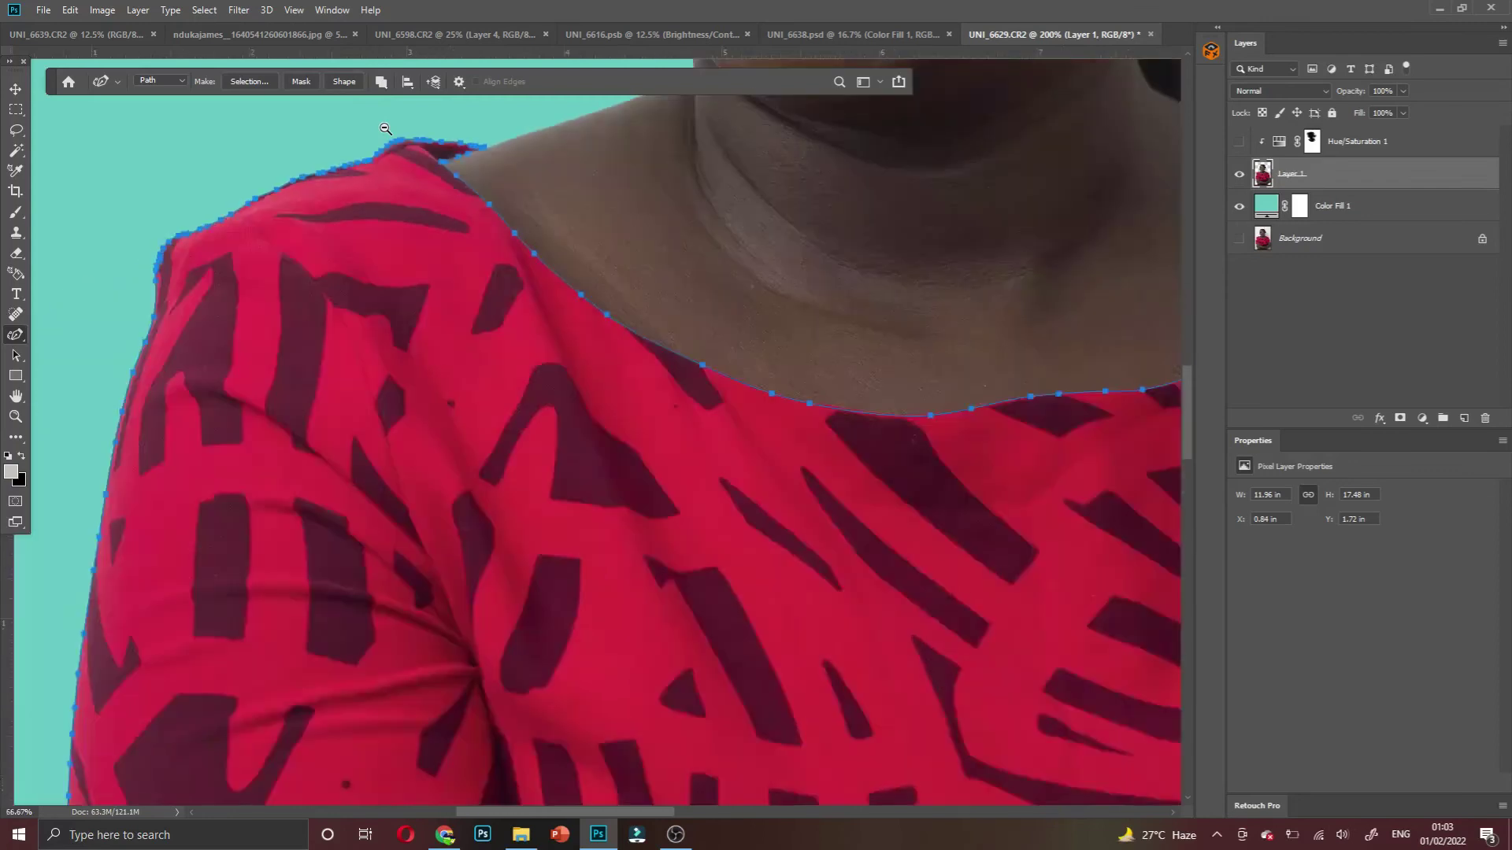
scroll(477, 257, down, 2)
scroll(604, 593, down, 2)
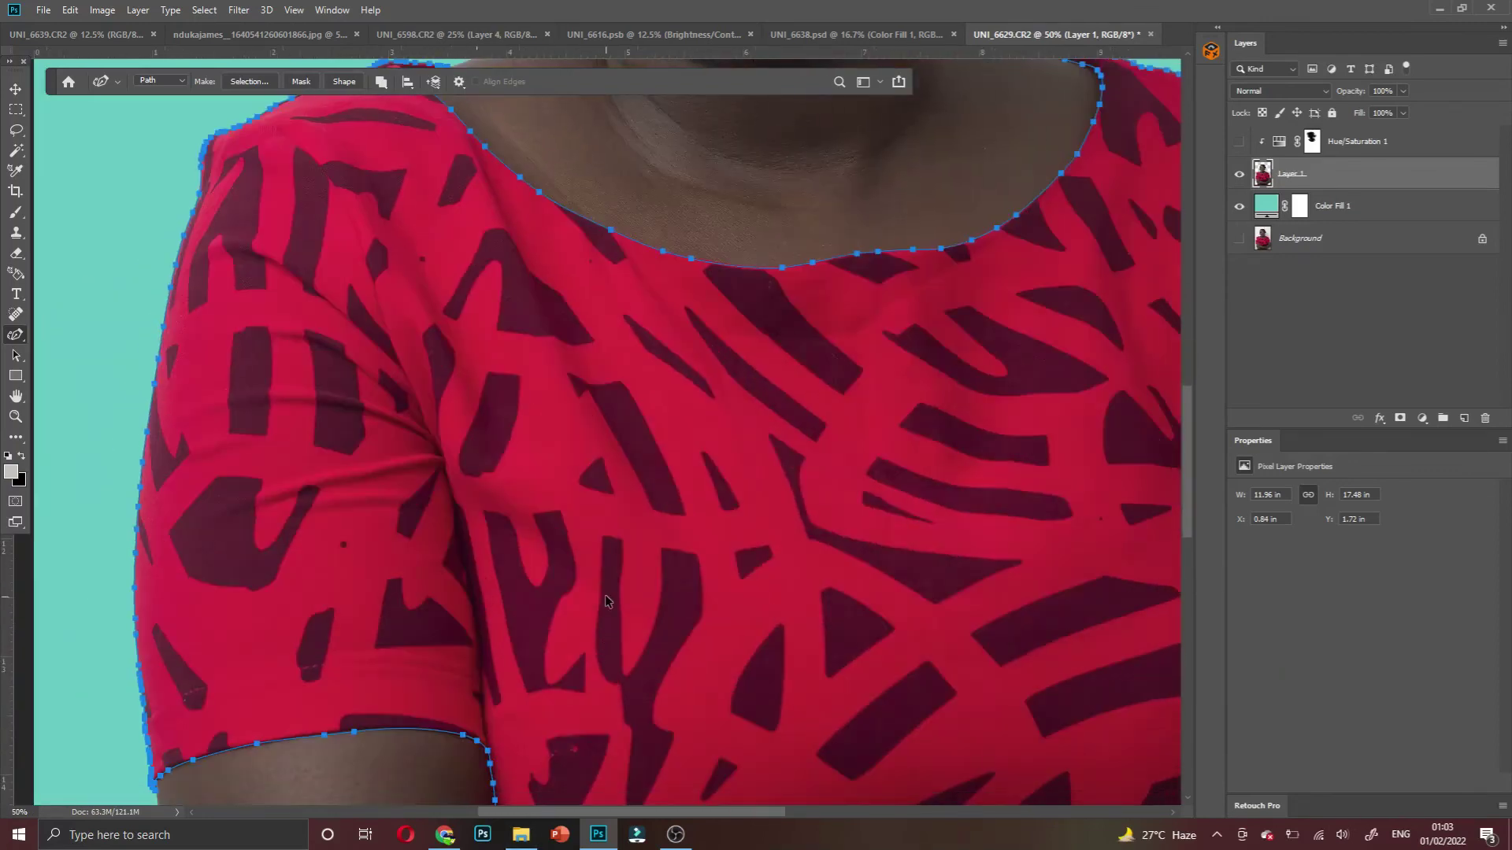
scroll(595, 614, down, 2)
scroll(595, 614, down, 6)
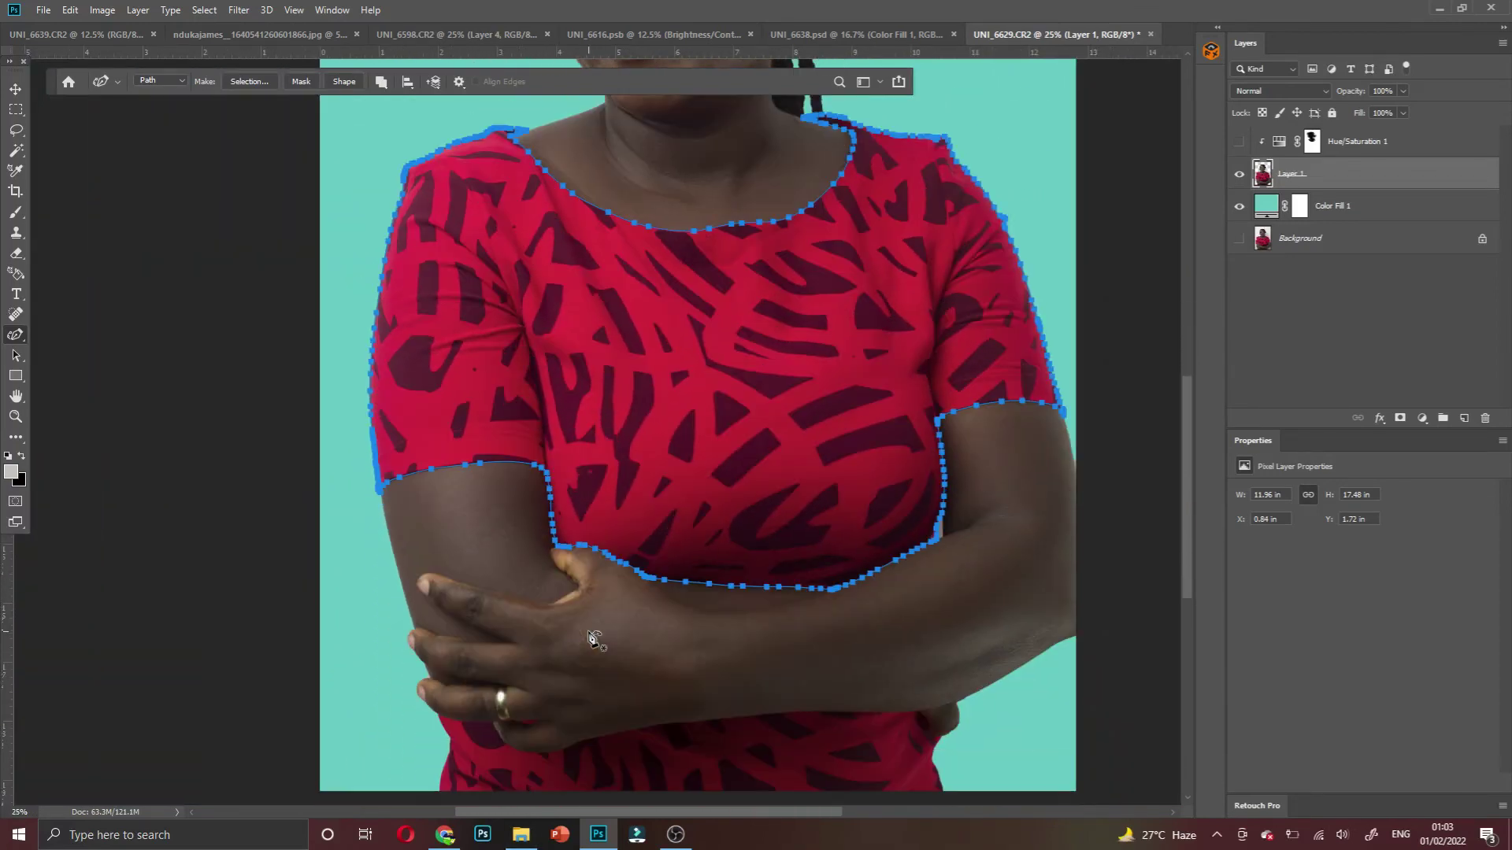
Start a second path on the lower dress below the ringed finger and trace its image-left edge with closely spaced anchors
scroll(465, 642, up, 4)
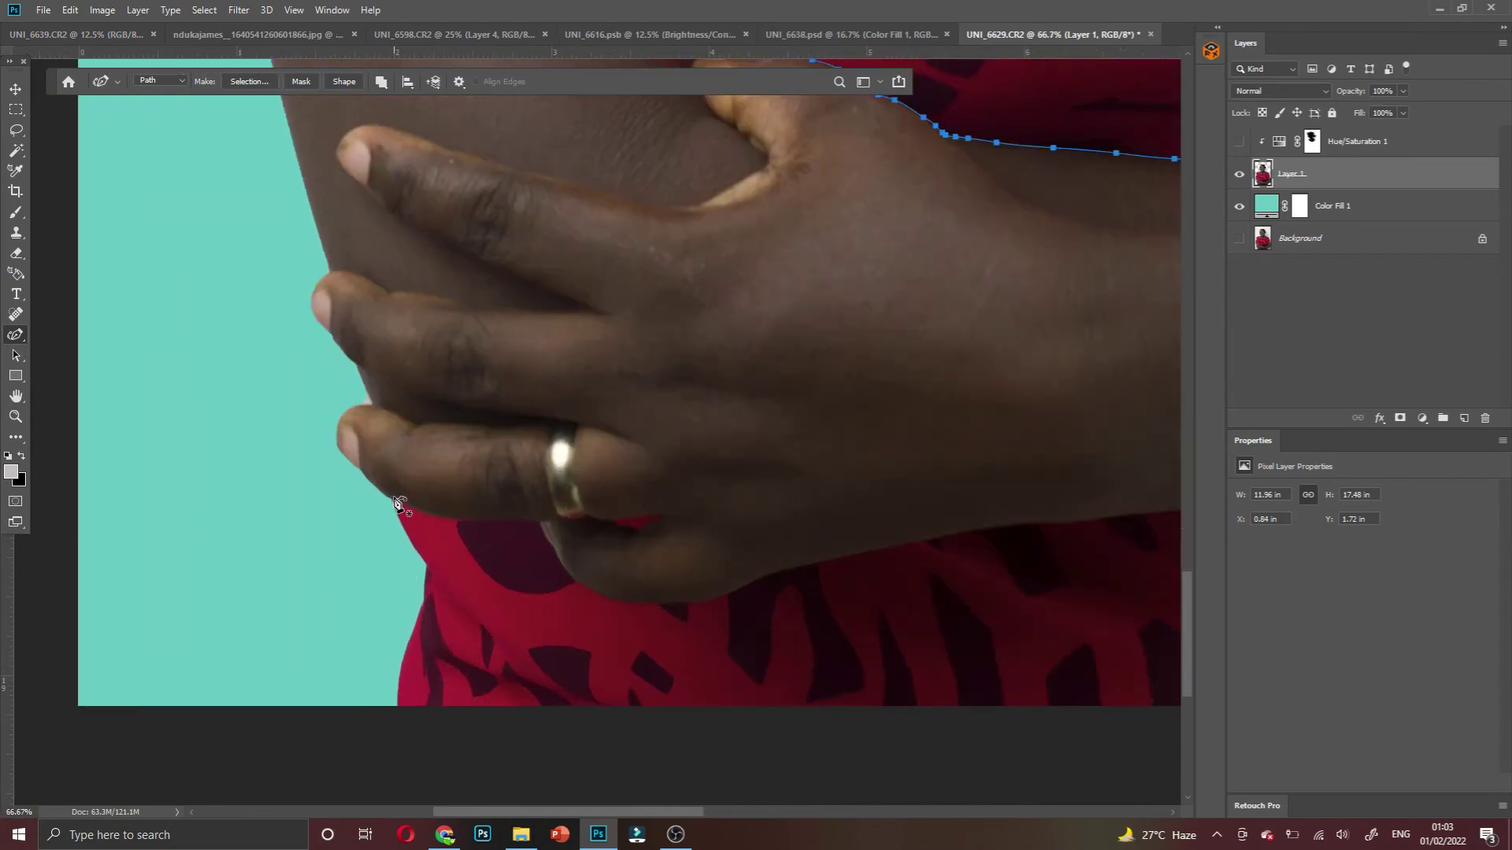
click(392, 502)
scroll(416, 549, down, 2)
scroll(416, 550, up, 2)
scroll(415, 550, up, 4)
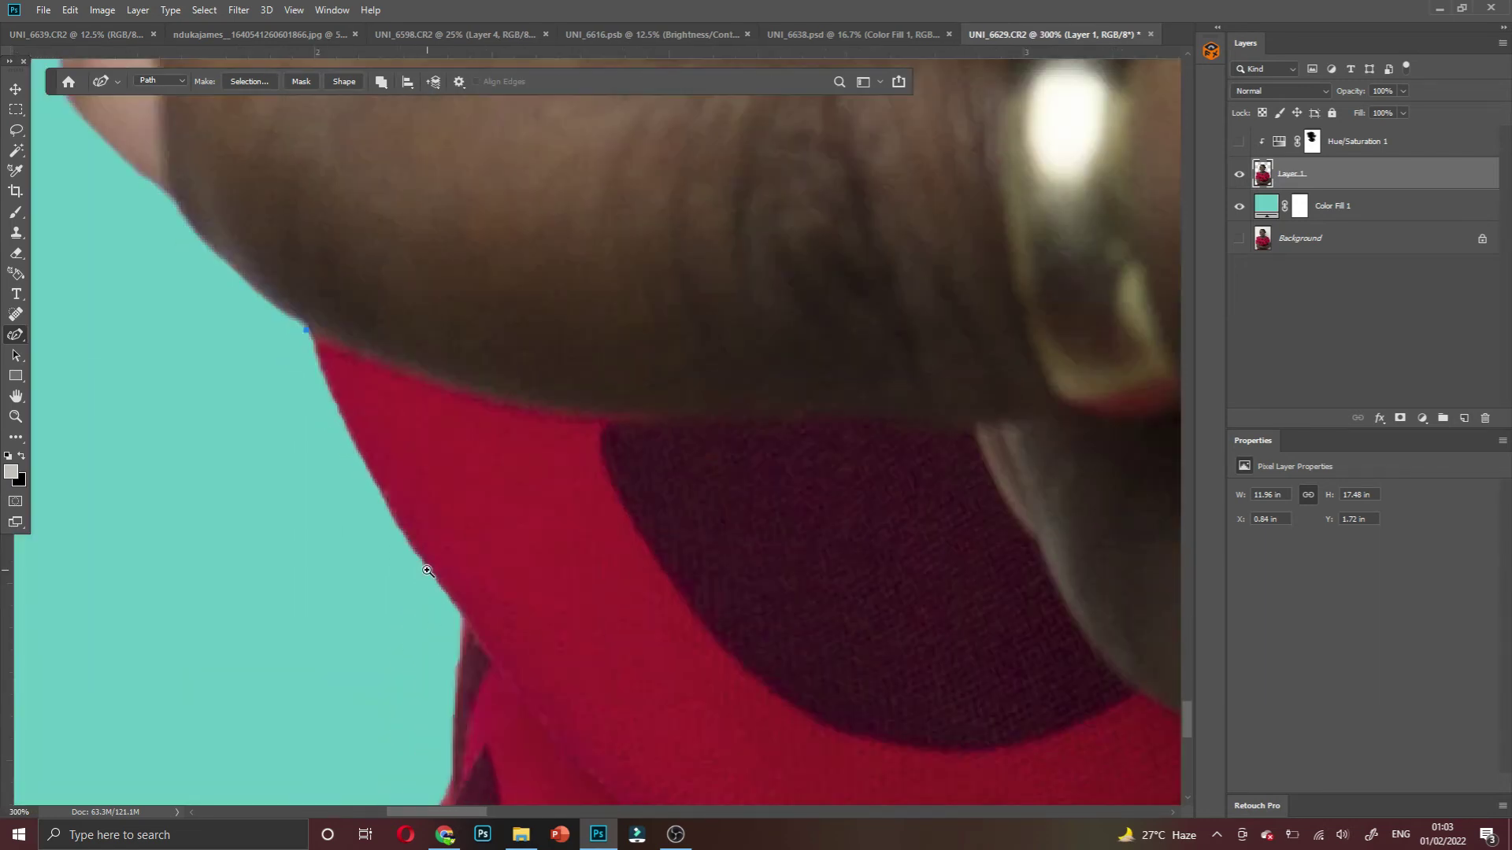
click(447, 589)
key(ctrl+z)
click(347, 427)
click(386, 502)
click(420, 554)
click(460, 611)
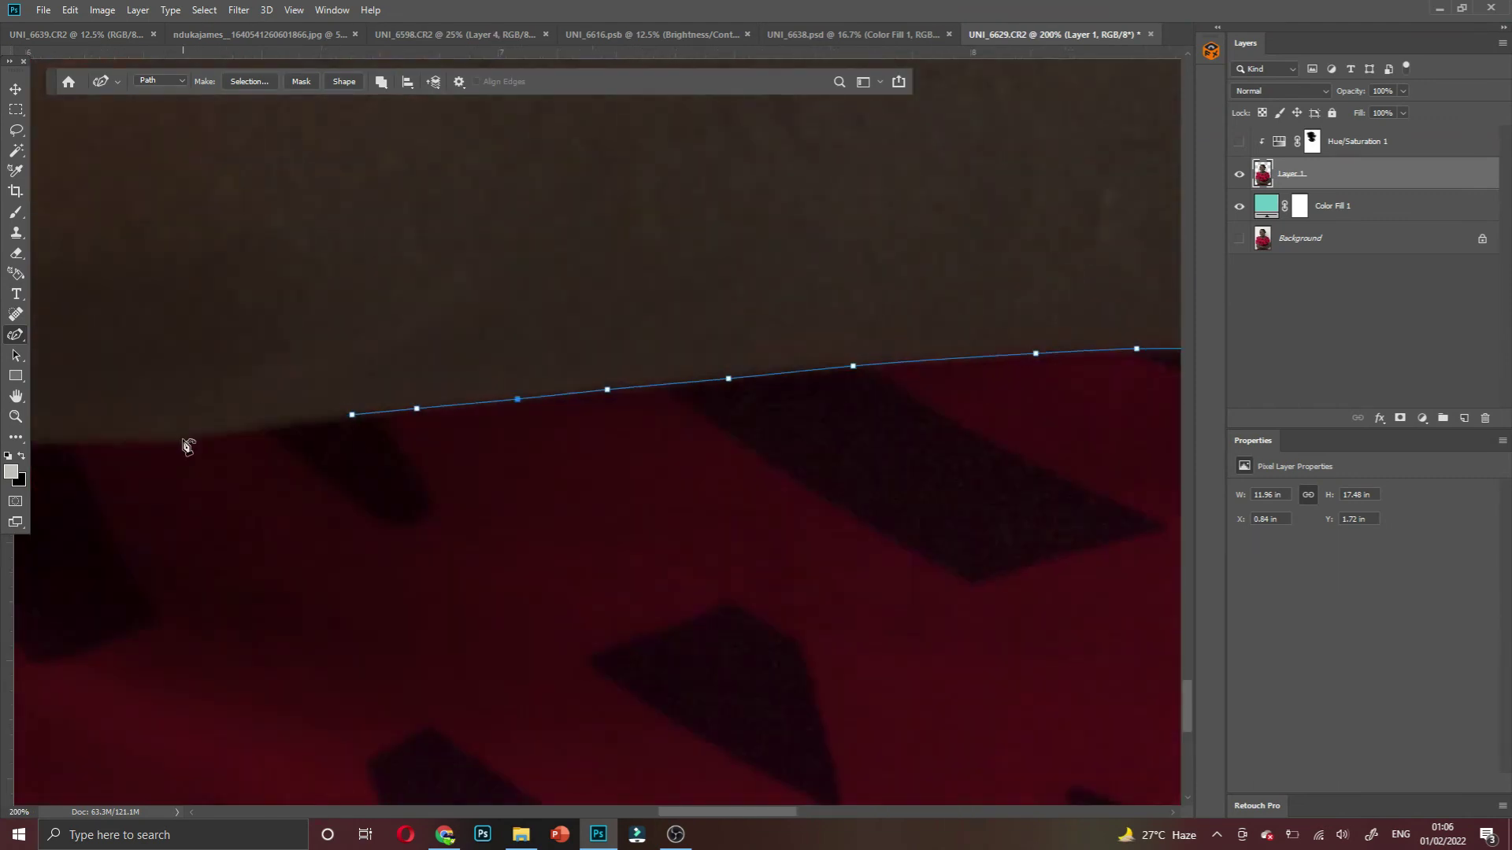
Trace the lower dress's upper edge along the forearm toward the ringed hand with closely spaced anchors
click(182, 439)
click(523, 425)
click(317, 463)
click(211, 486)
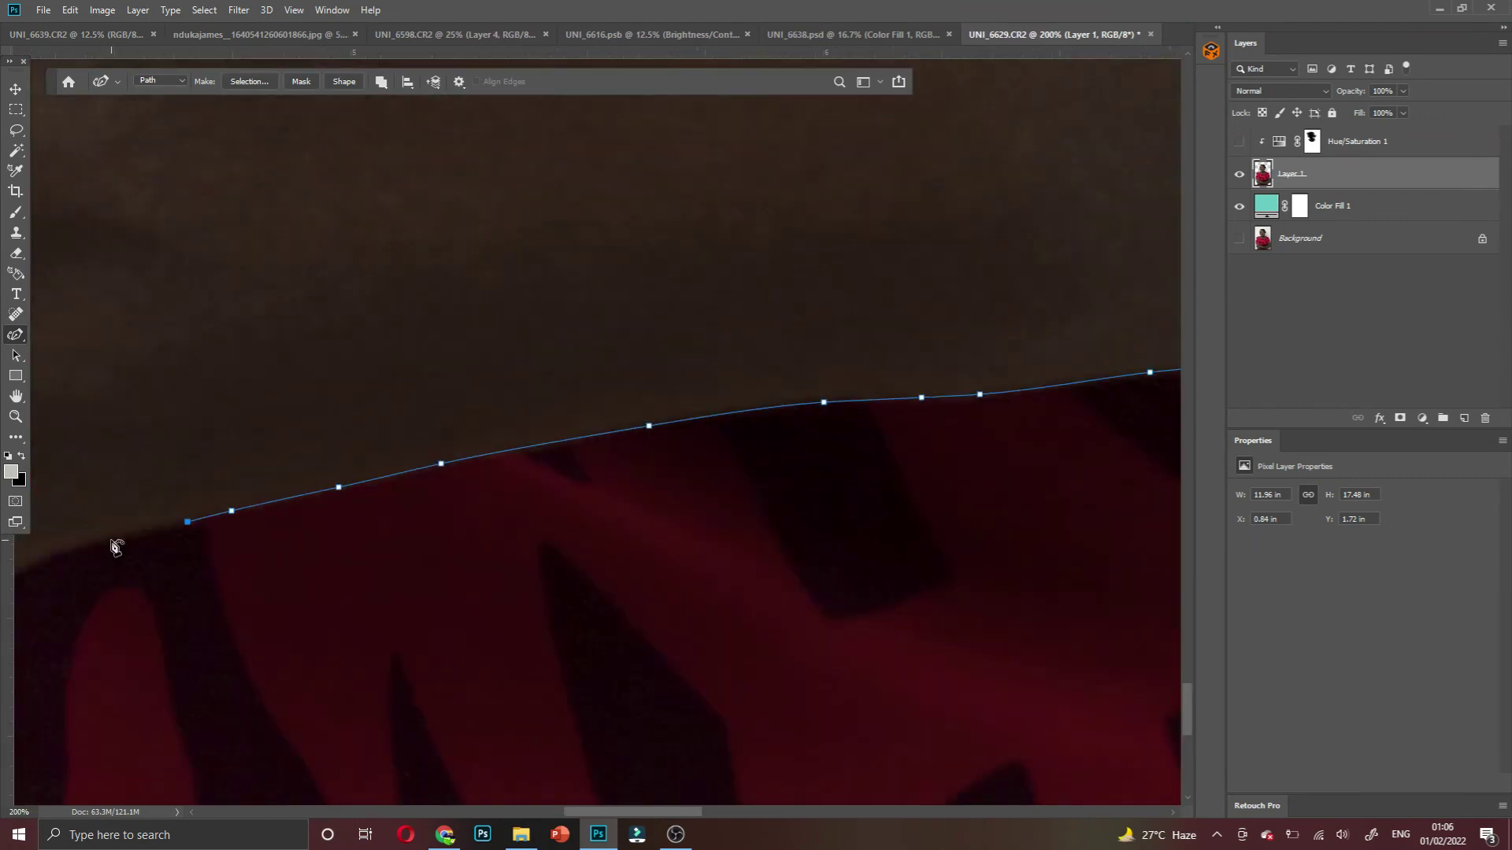
click(382, 636)
click(337, 626)
click(252, 579)
click(135, 413)
Trace the dress edge below the ringed finger back to the starting anchor and convert the closed dress outlines into a selection
scroll(135, 405, up, 1)
click(749, 358)
click(641, 351)
click(556, 347)
click(462, 342)
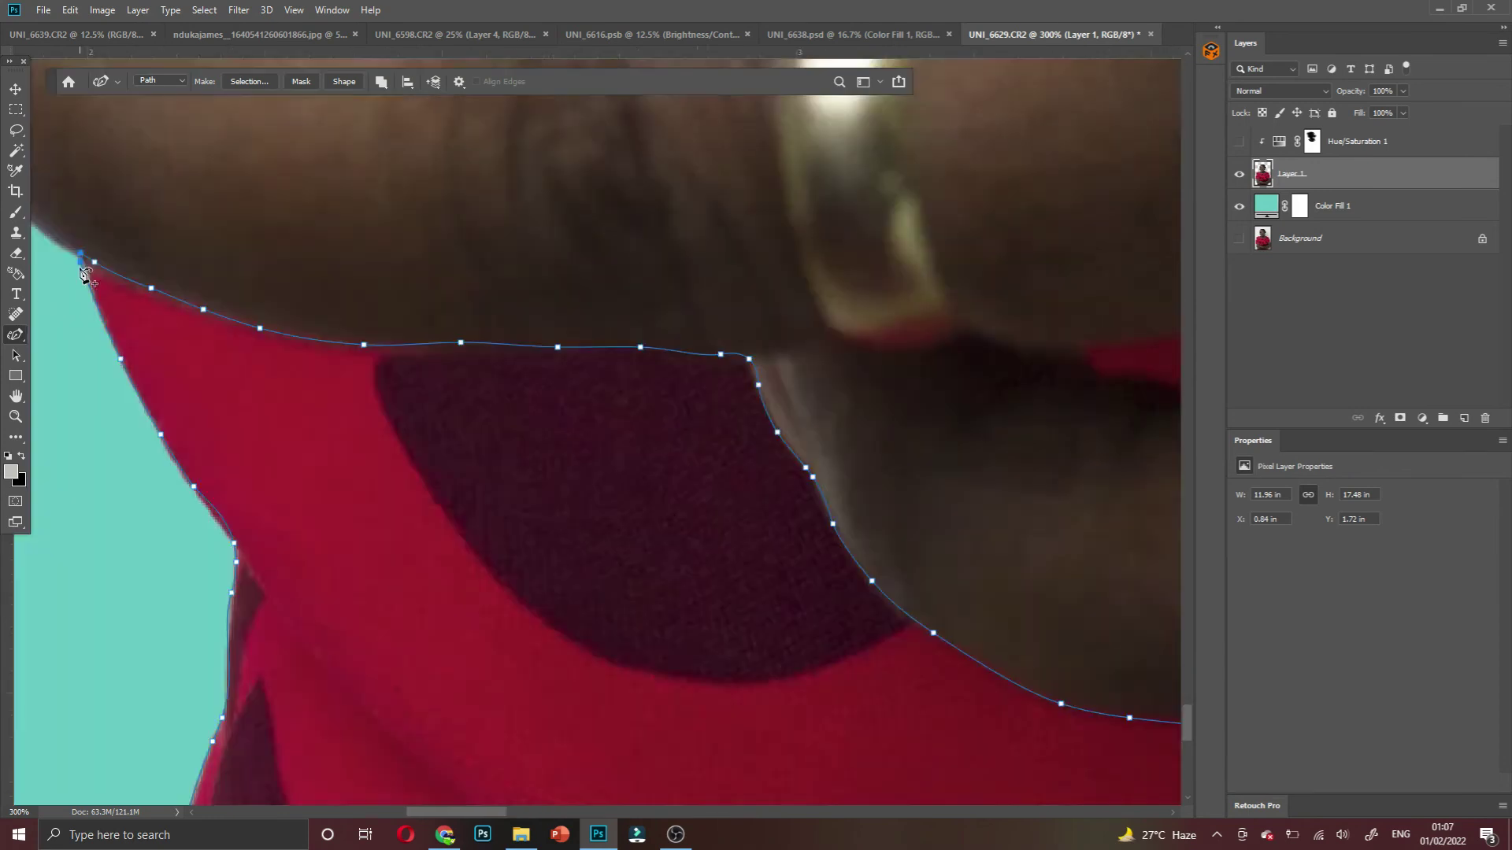
scroll(987, 361, down, 3)
scroll(1032, 356, up, 5)
click(673, 370)
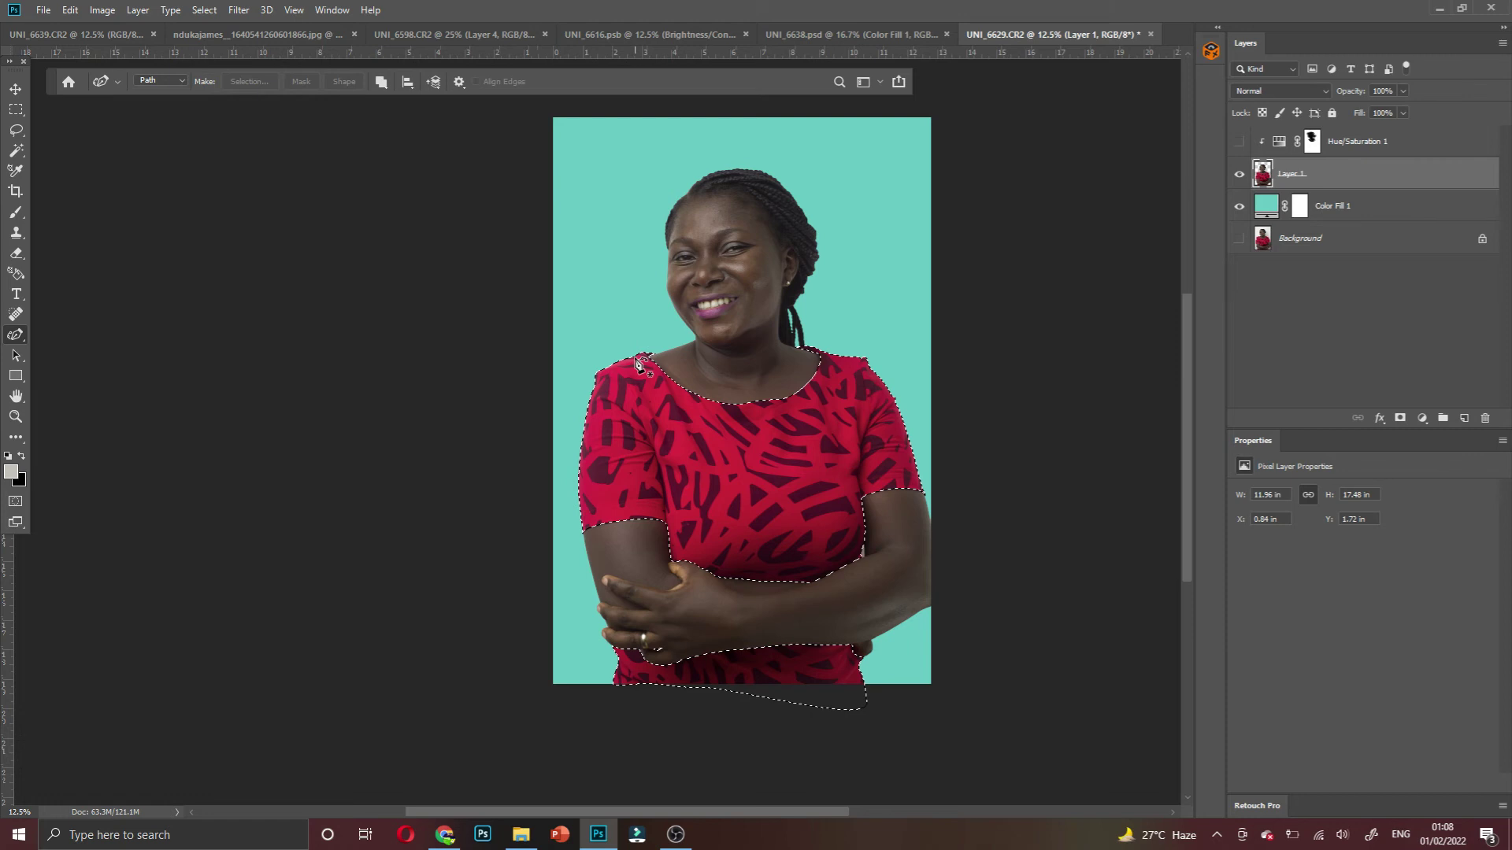
Duplicate Layer 1 and isolate the dress on the copy with a layer mask made from the dress outline
click(1399, 418)
key(ctrl+d)
key(ctrl+j)
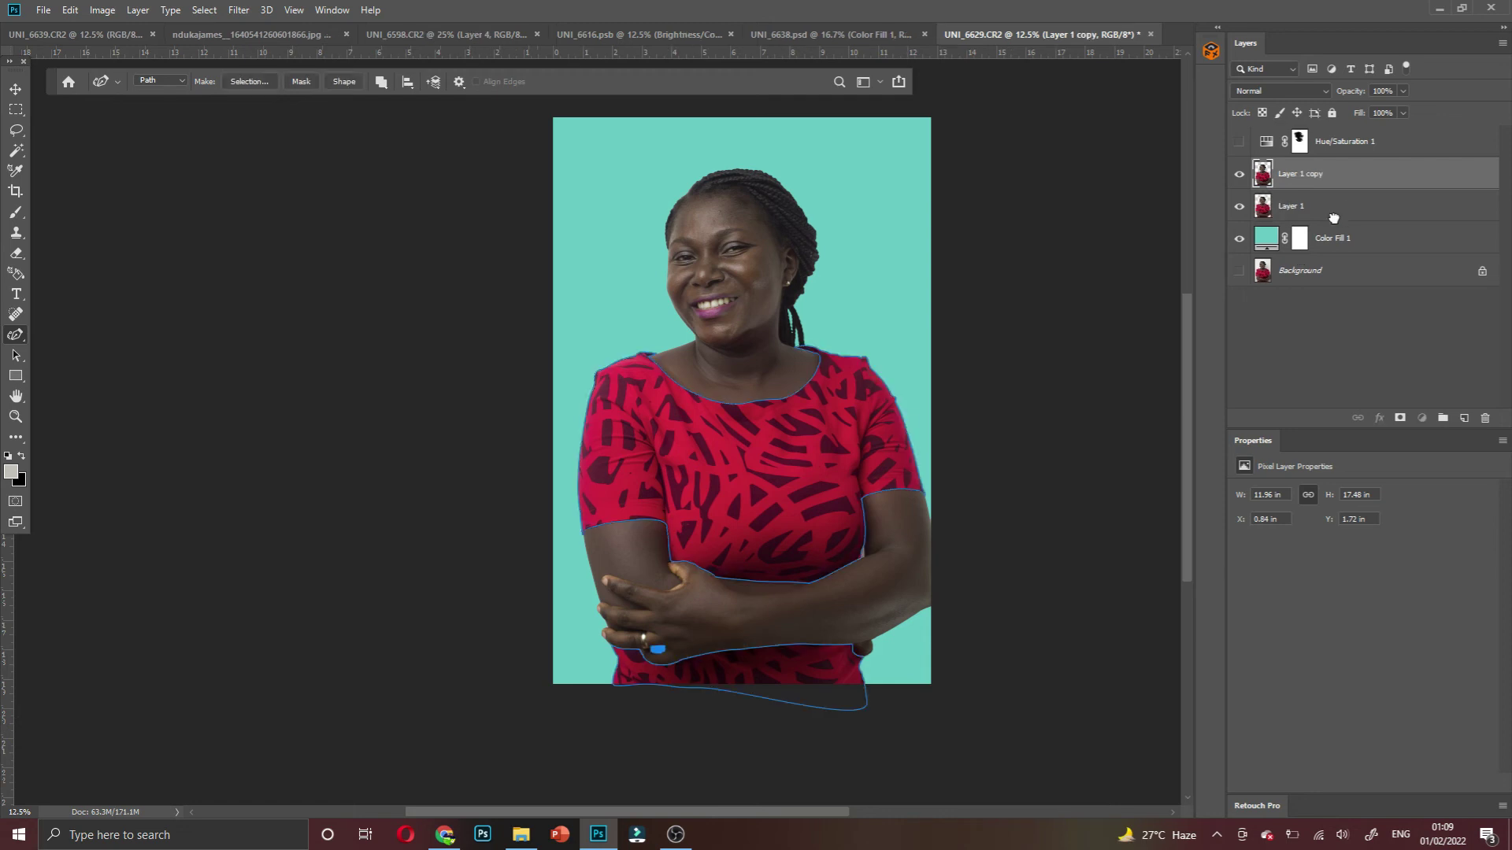
drag(1333, 218, 1332, 221)
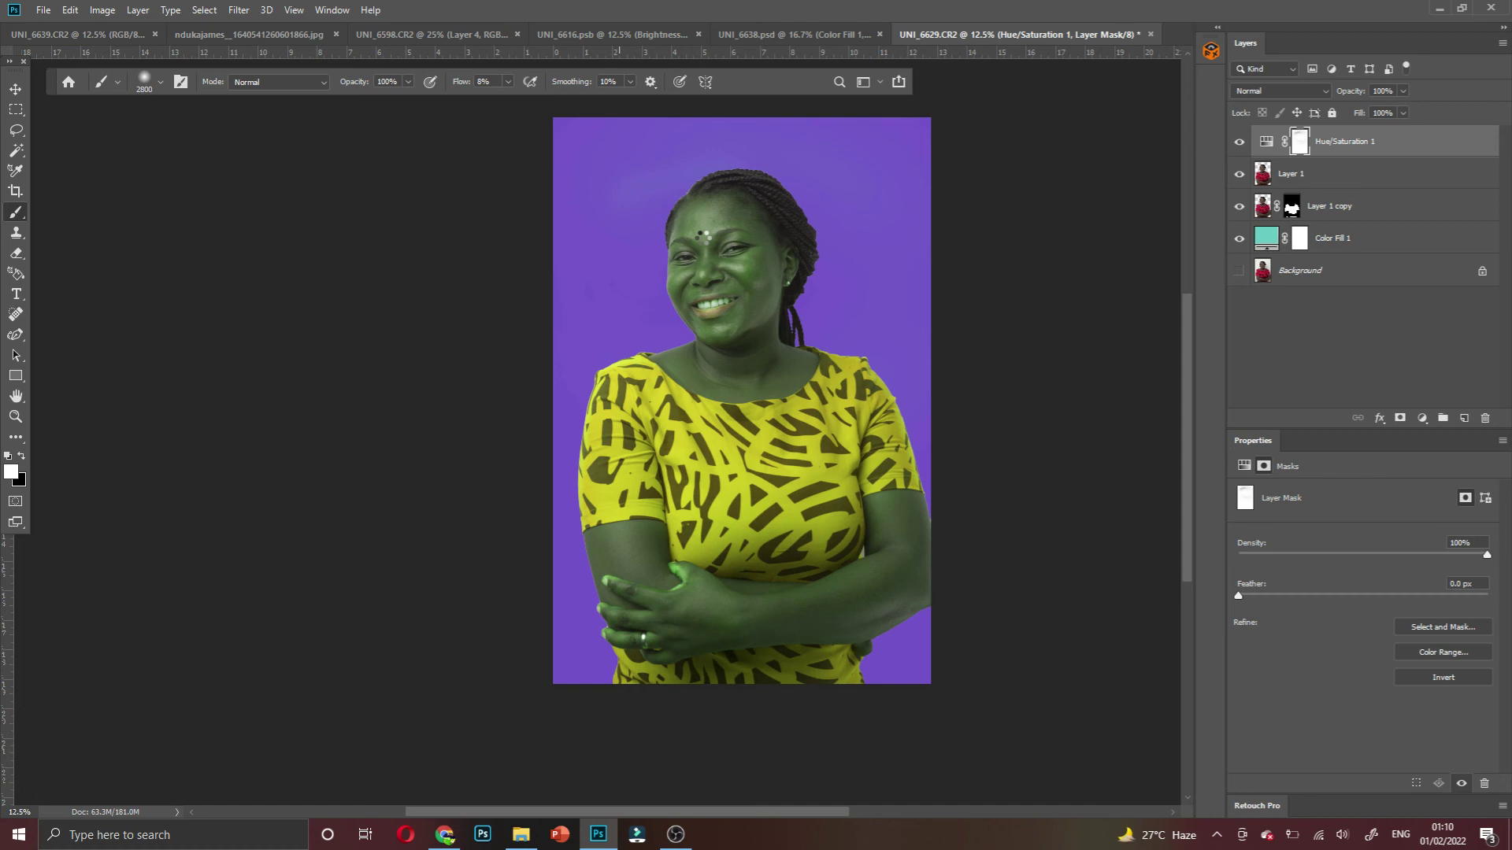
Try clipping the Hue/Saturation adjustment to the layer beneath it
right_click(1346, 173)
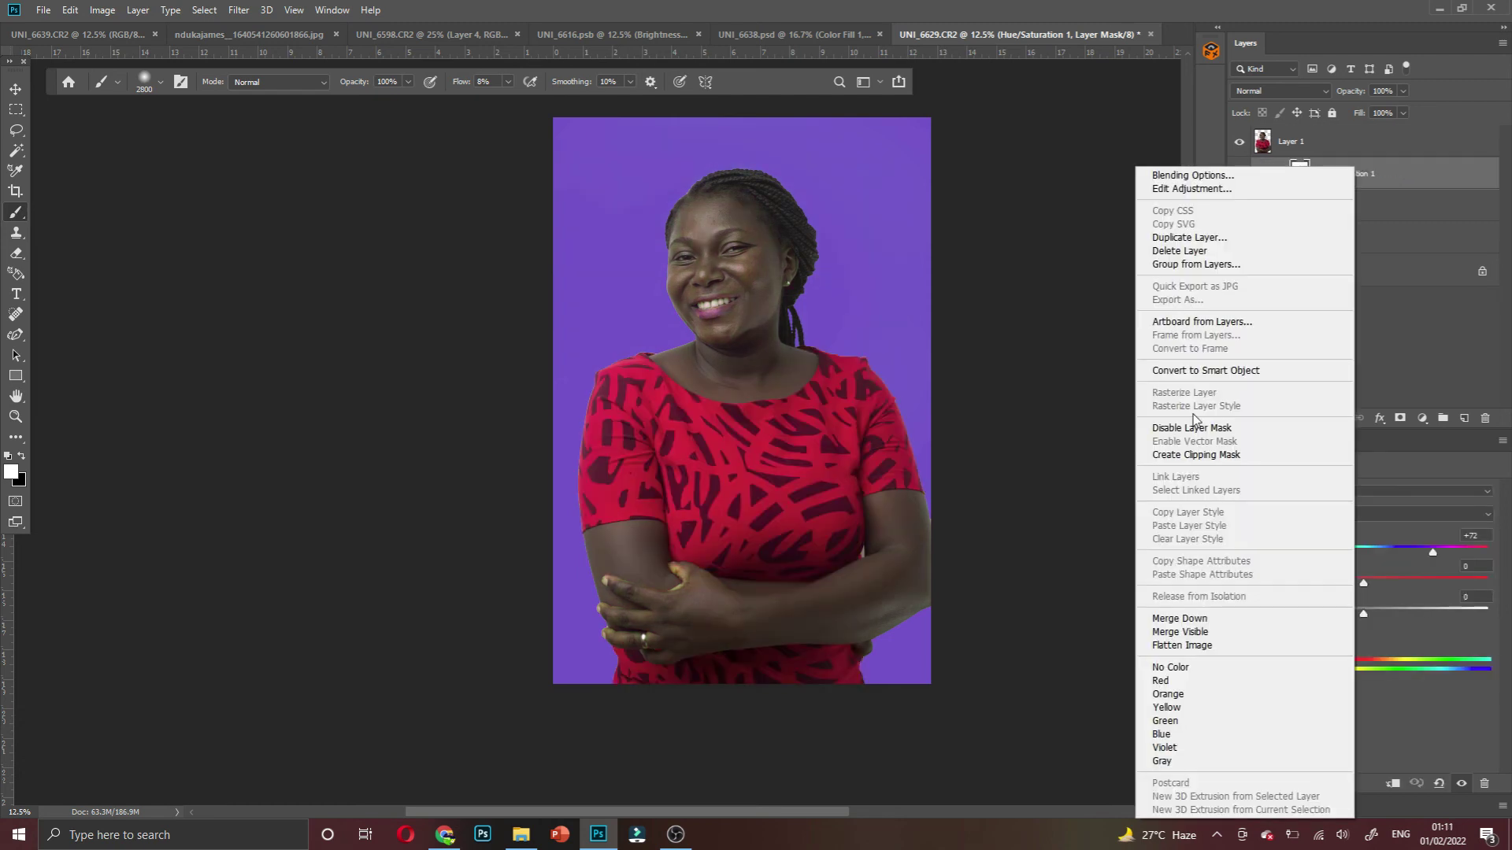
click(1196, 454)
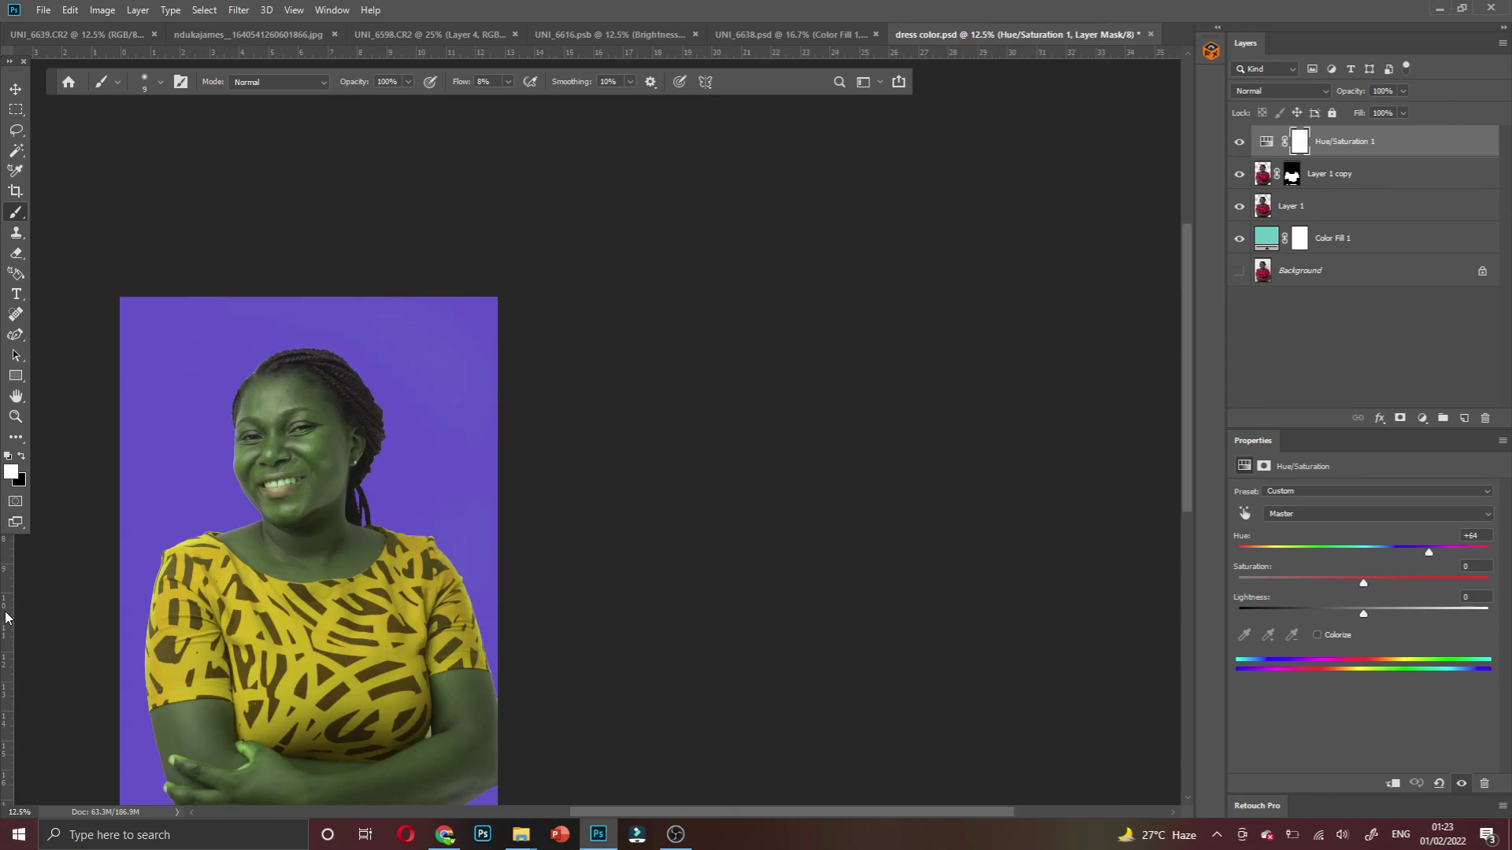
scroll(201, 584, down, 2)
scroll(504, 484, left, 3)
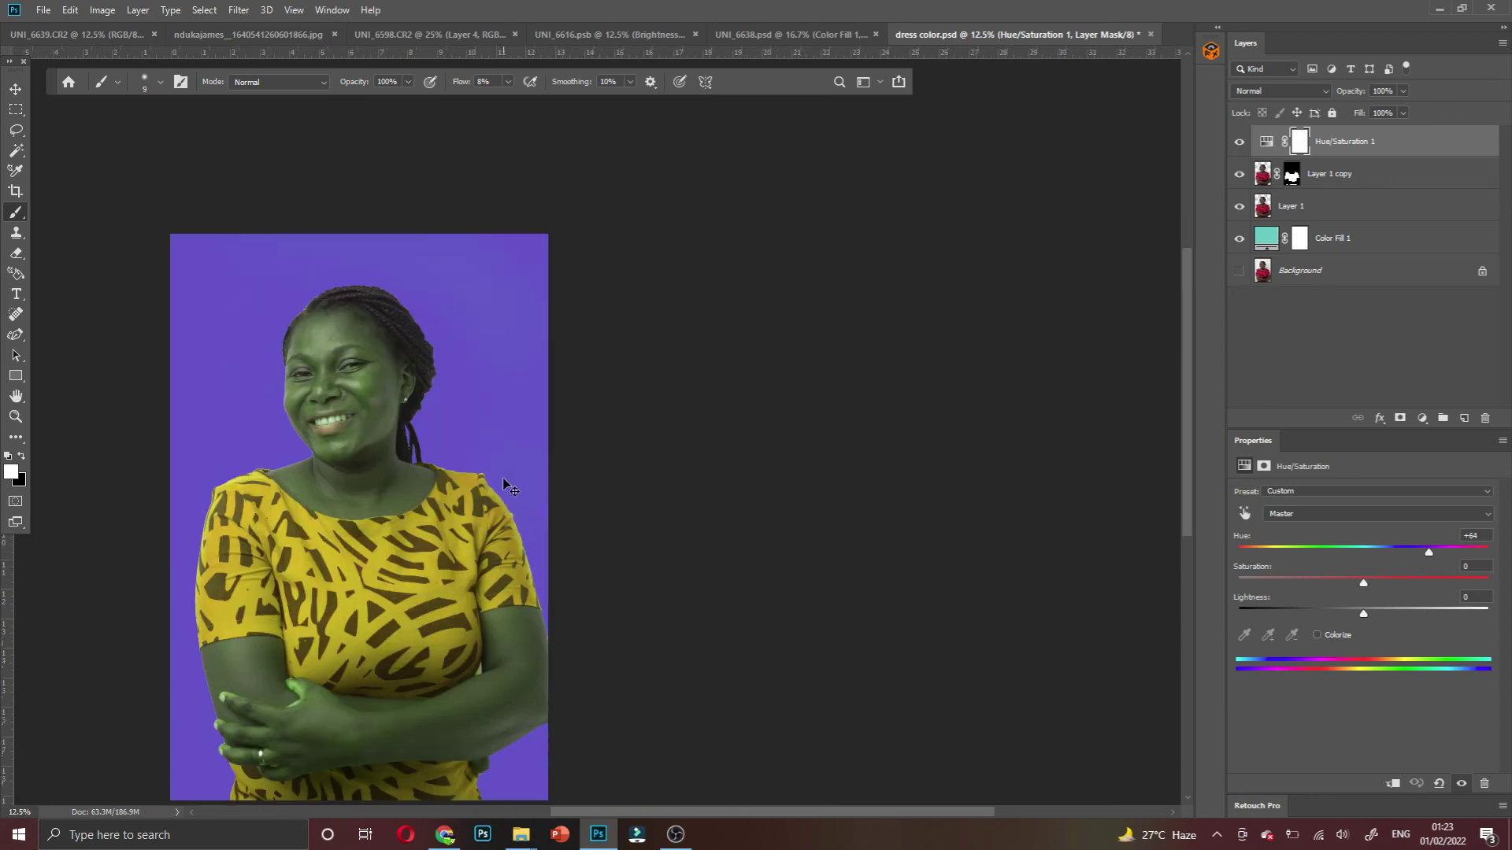
scroll(501, 484, left, 2)
scroll(504, 480, down, 2)
scroll(551, 433, left, 2)
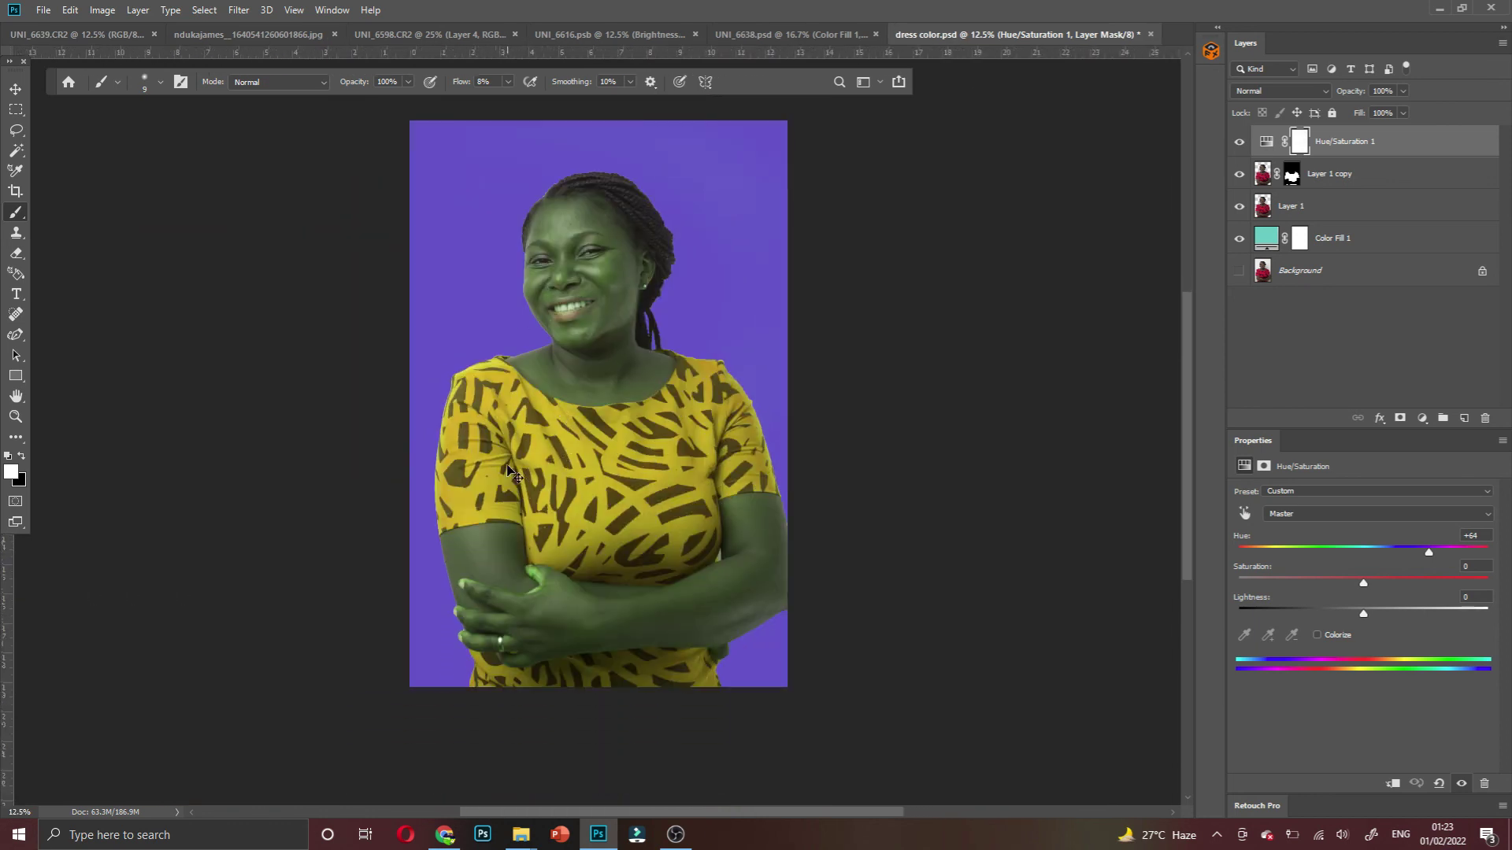
scroll(578, 401, up, 2)
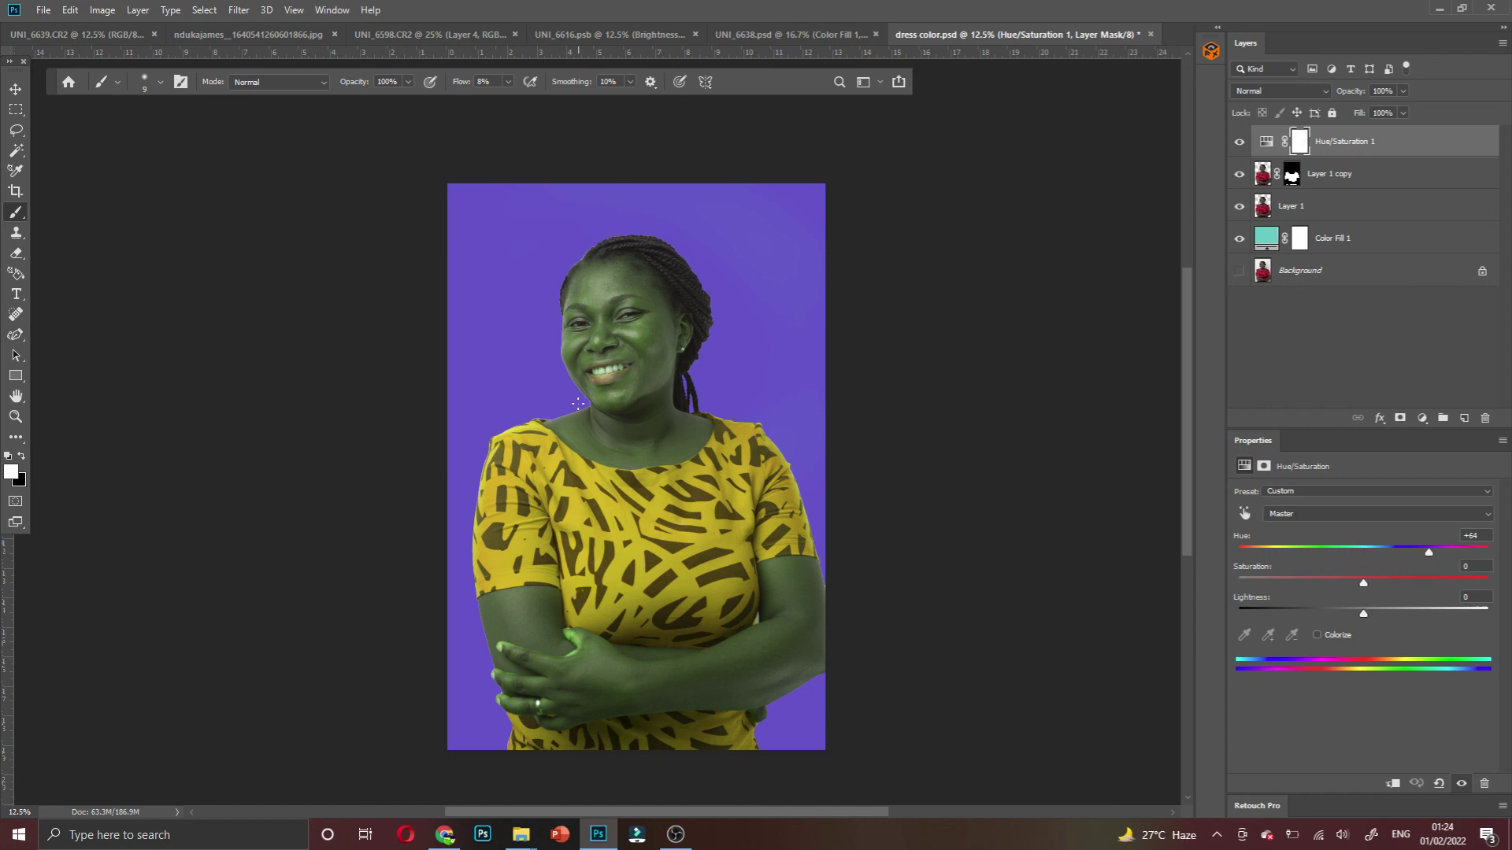
scroll(578, 403, down, 1)
scroll(577, 404, down, 2)
scroll(578, 403, up, 1)
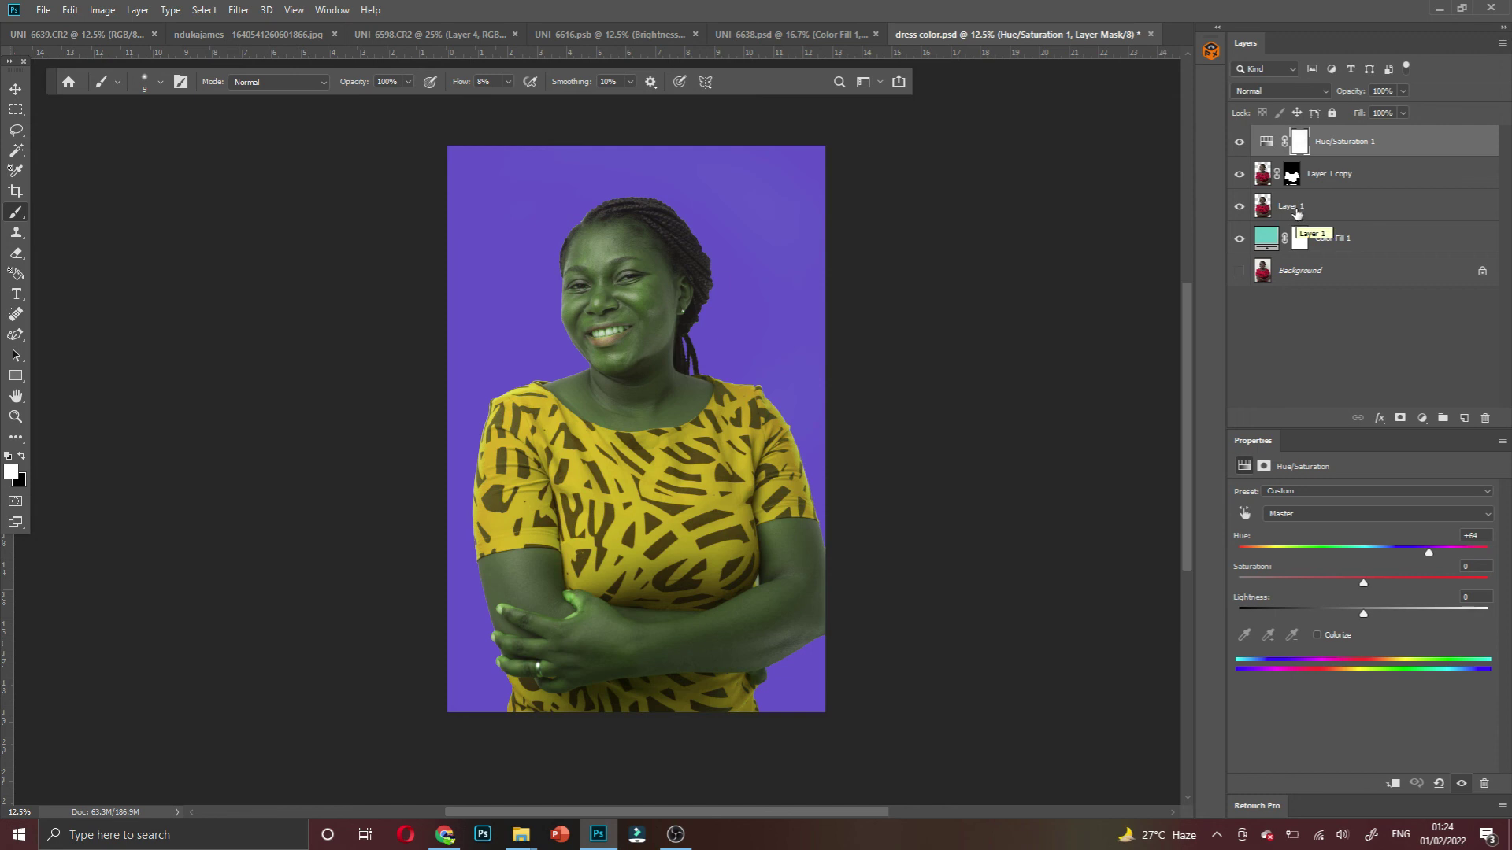
Toggle the visibility of Layer 1 to examine the masked dress copy on its own
drag(1297, 212, 1311, 164)
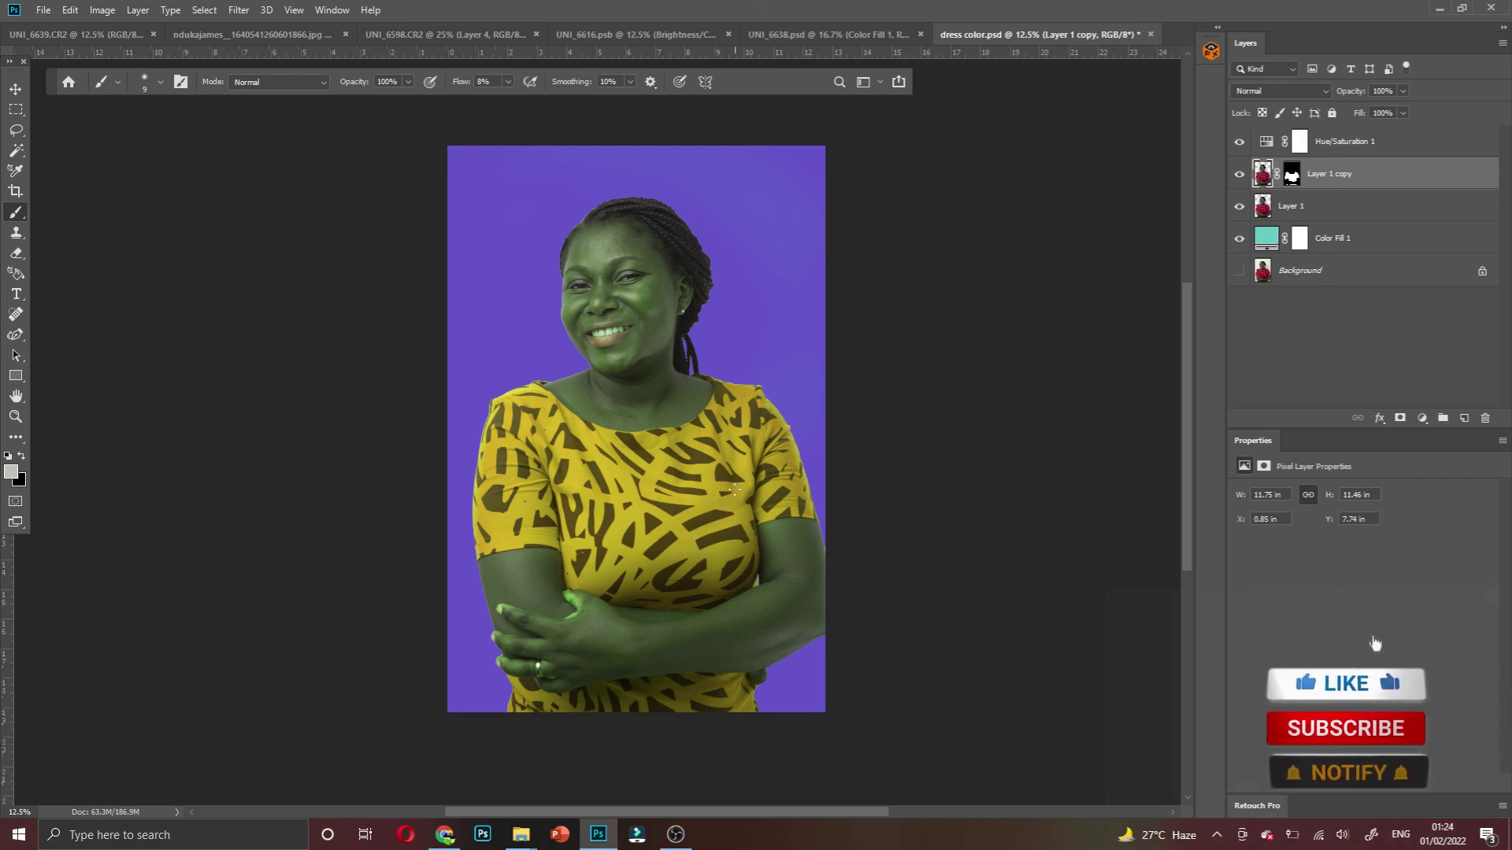
click(1333, 147)
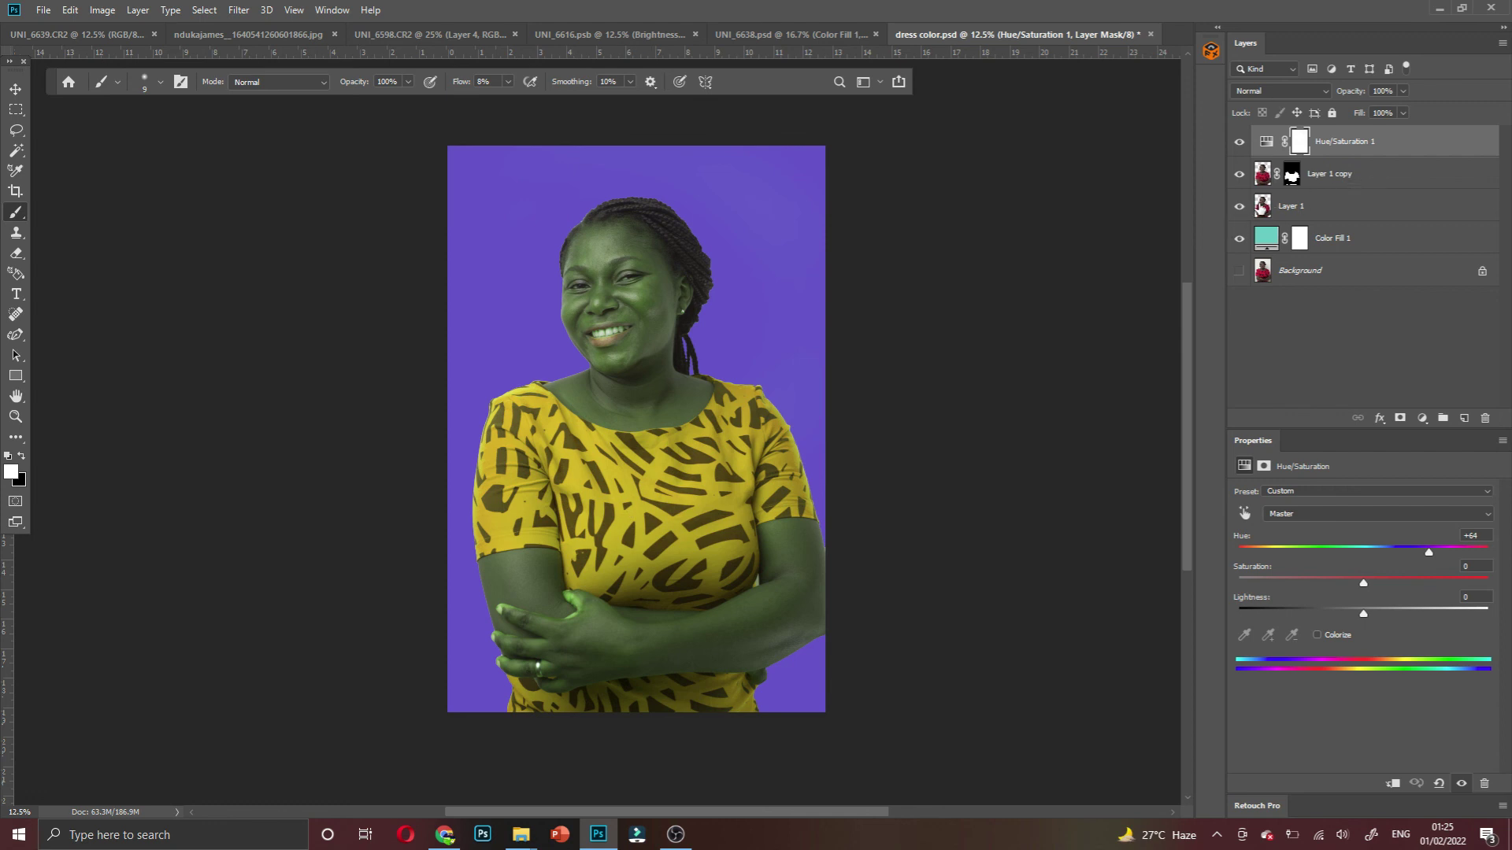
click(1240, 207)
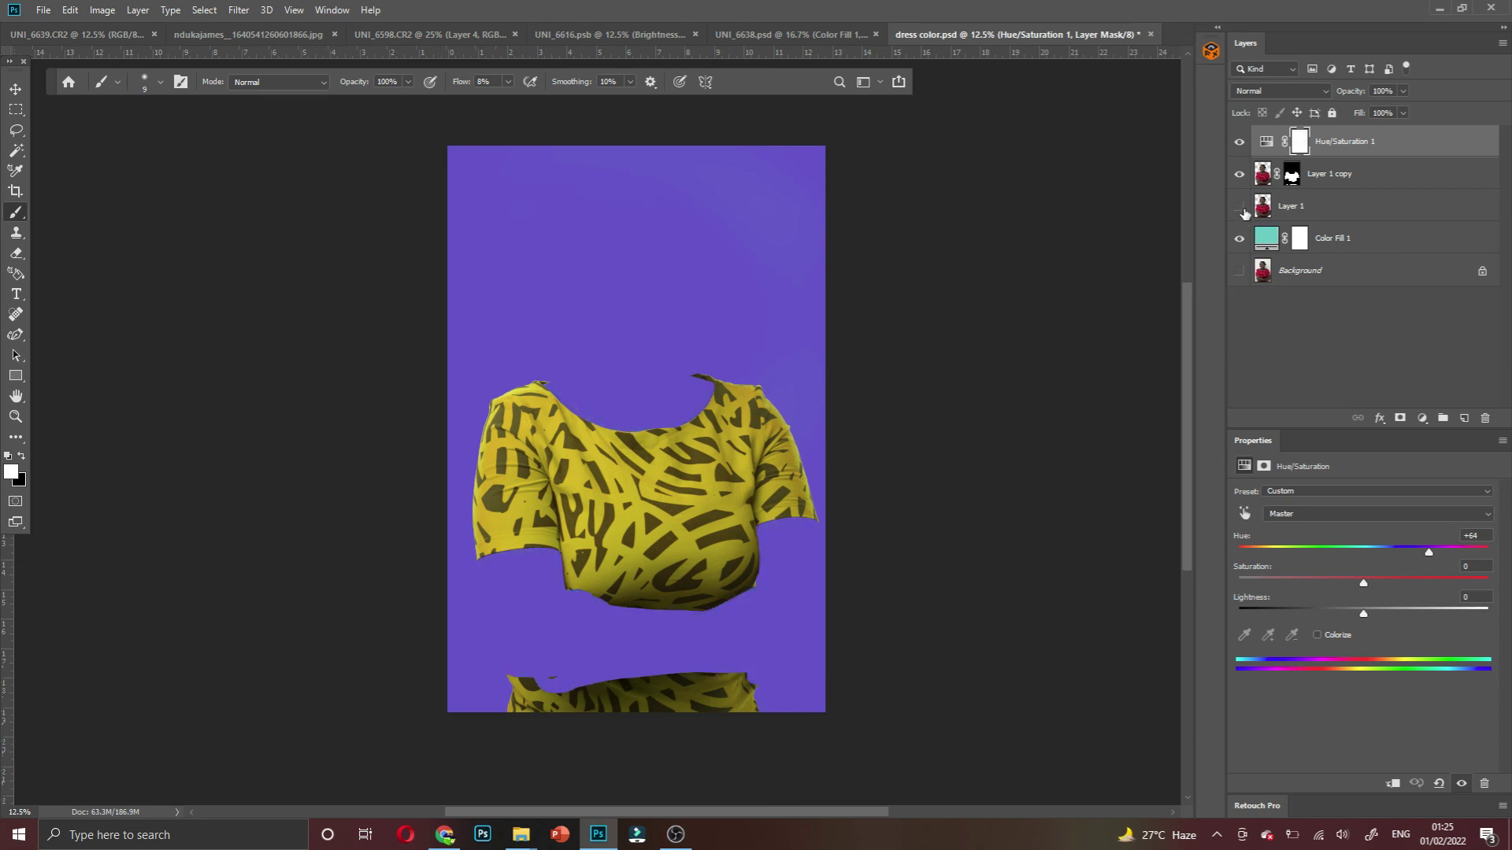
click(1240, 207)
click(1240, 207)
click(1240, 207)
click(1240, 207)
click(1241, 207)
click(1241, 207)
click(1240, 208)
Move Layer 1 above the masked dress copy and toggle its visibility to compare the layer order
mouse_move(1318, 208)
mouse_down()
mouse_move(1299, 169)
mouse_move(1297, 189)
mouse_up()
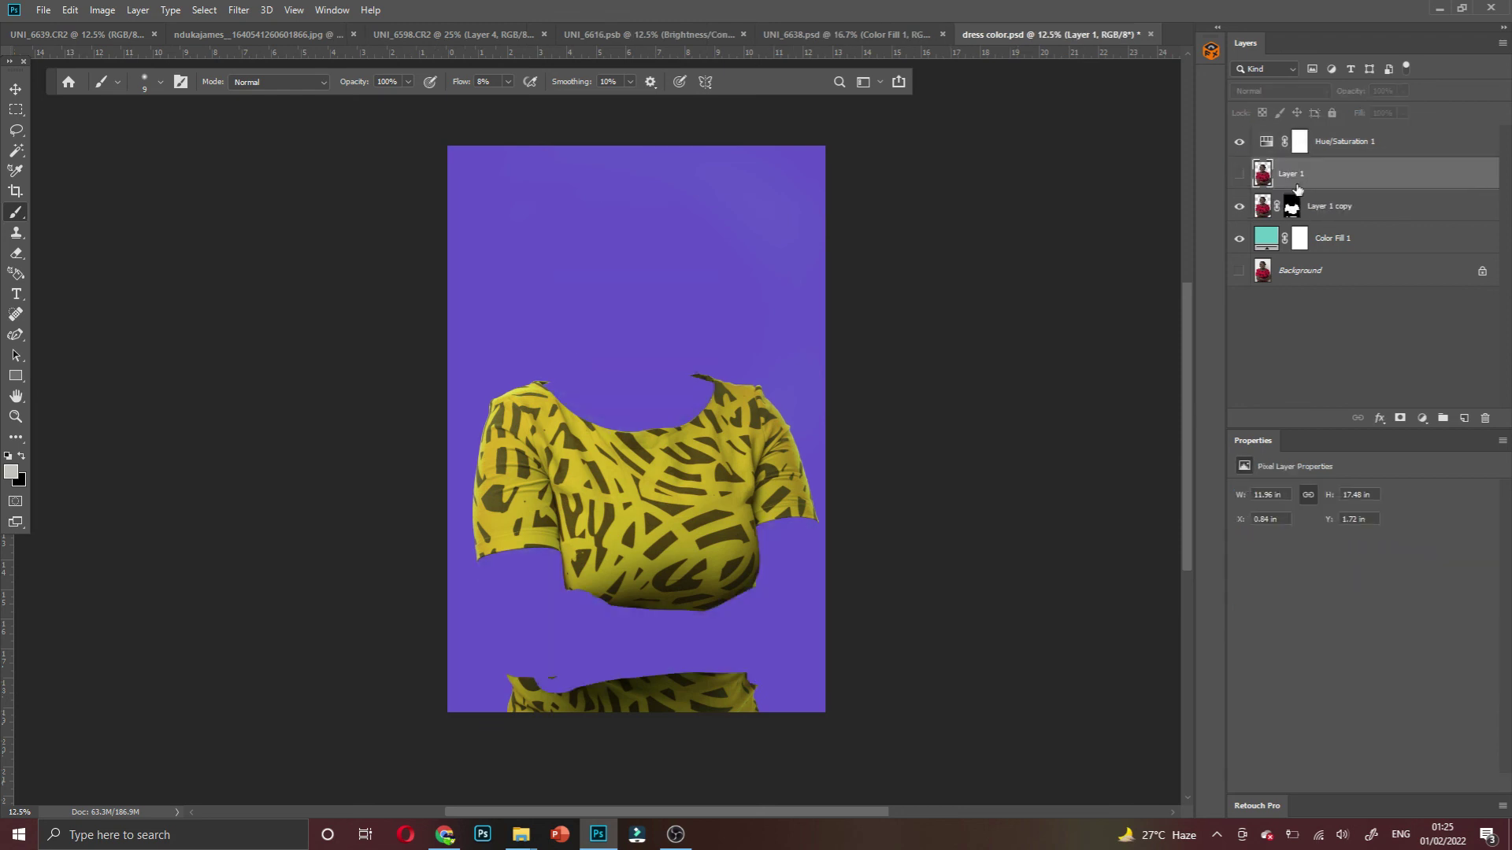
click(1241, 175)
click(1241, 175)
click(1240, 175)
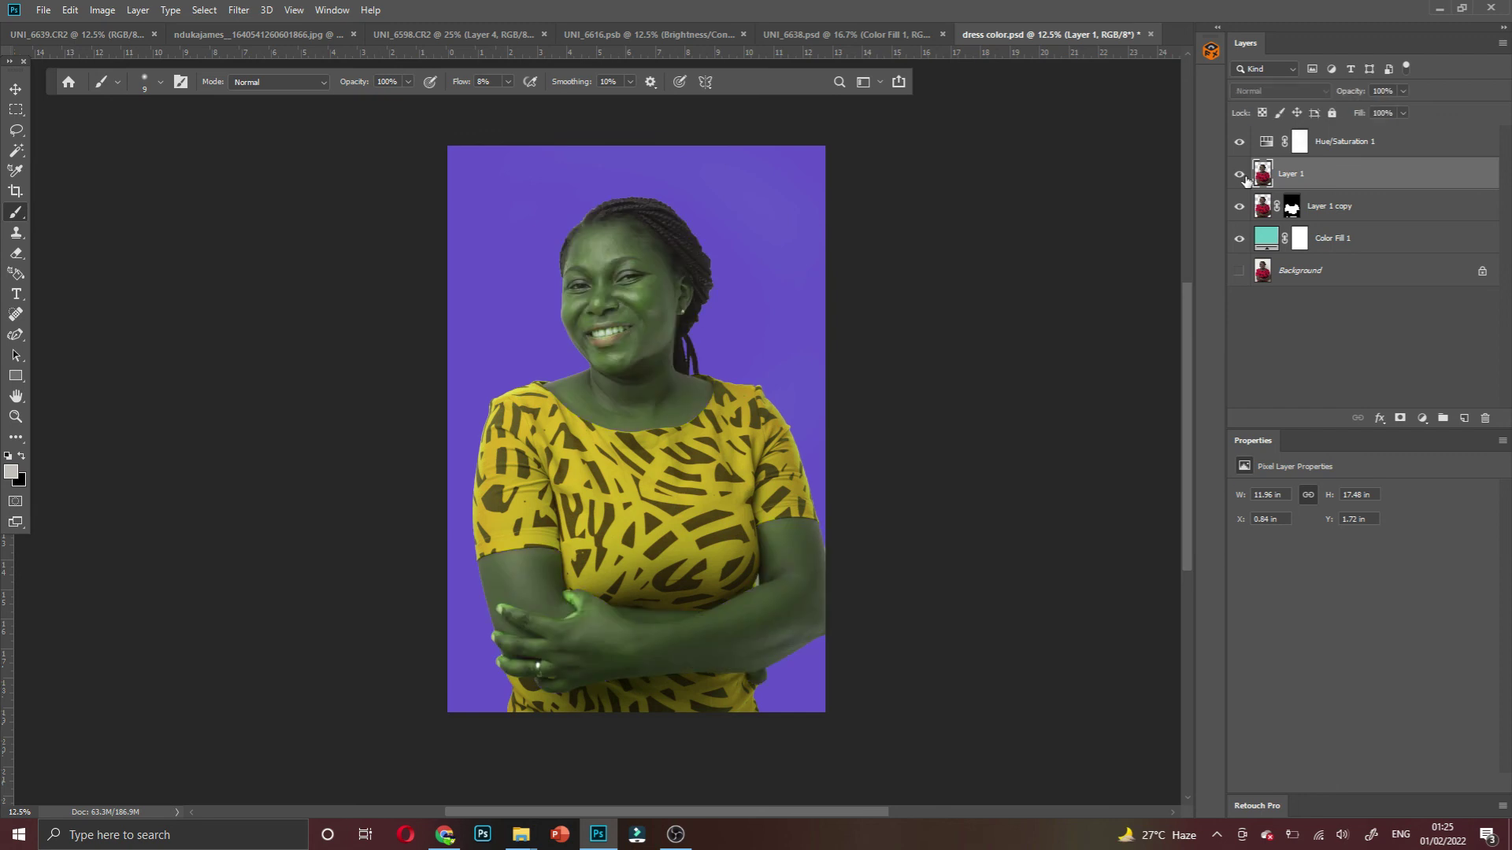
Try clipping the Hue/Saturation adjustment to the unmasked Layer 1, and undo the clipping
click(1339, 145)
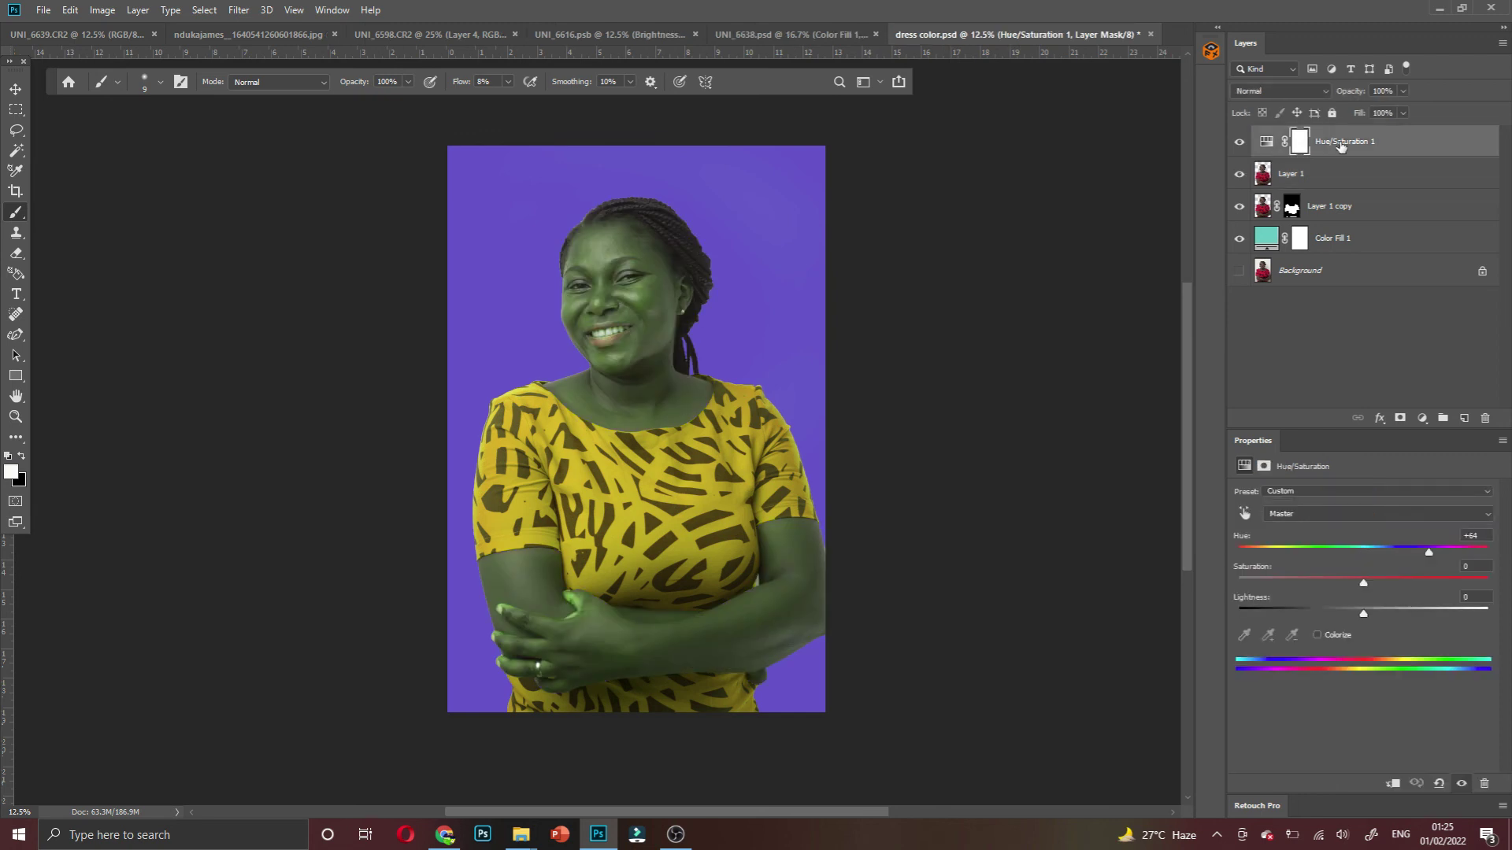
right_click(1341, 147)
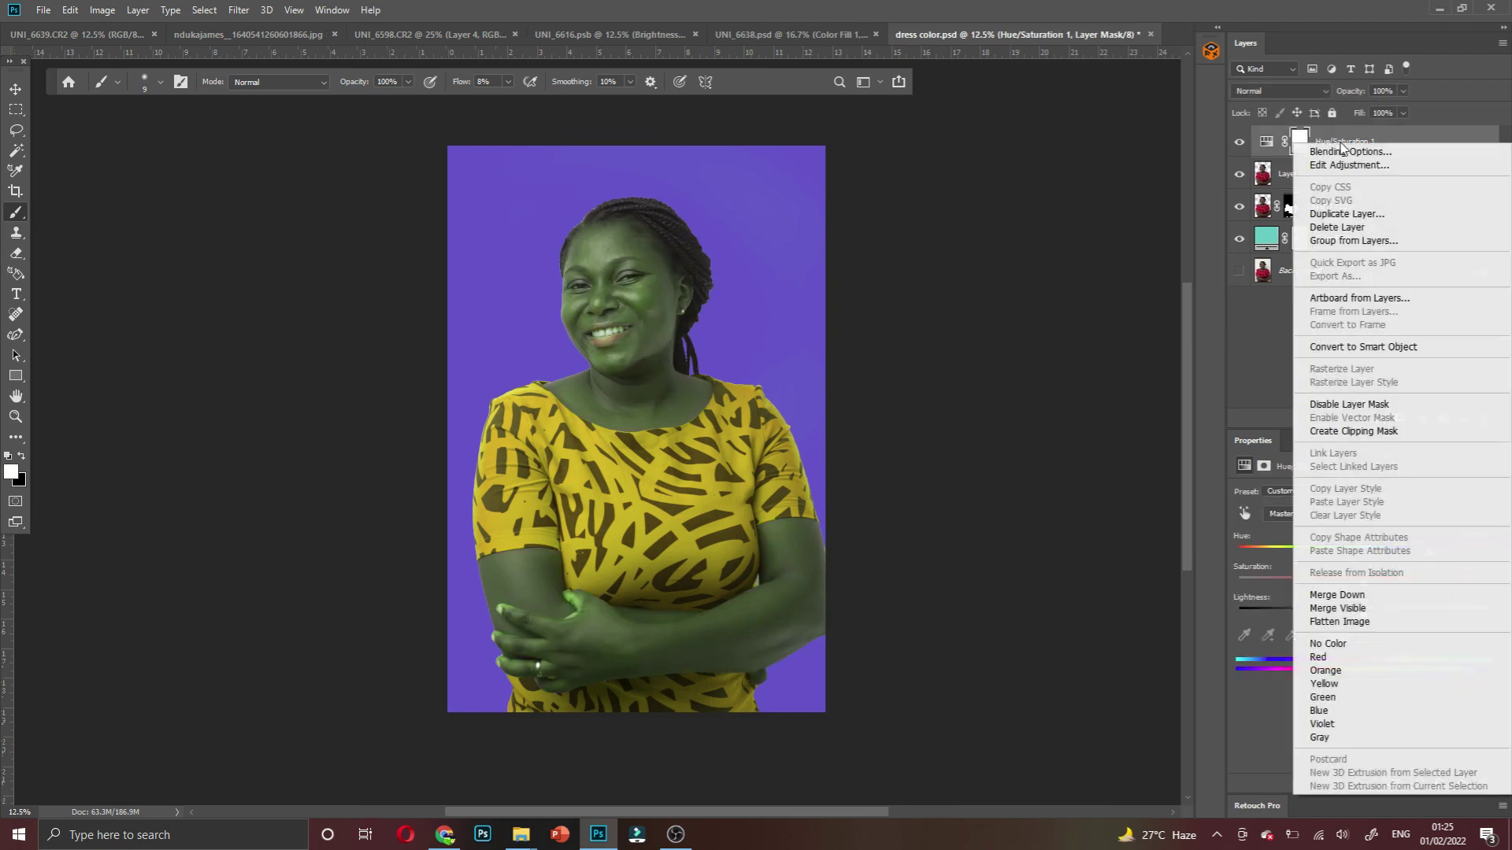
click(1348, 432)
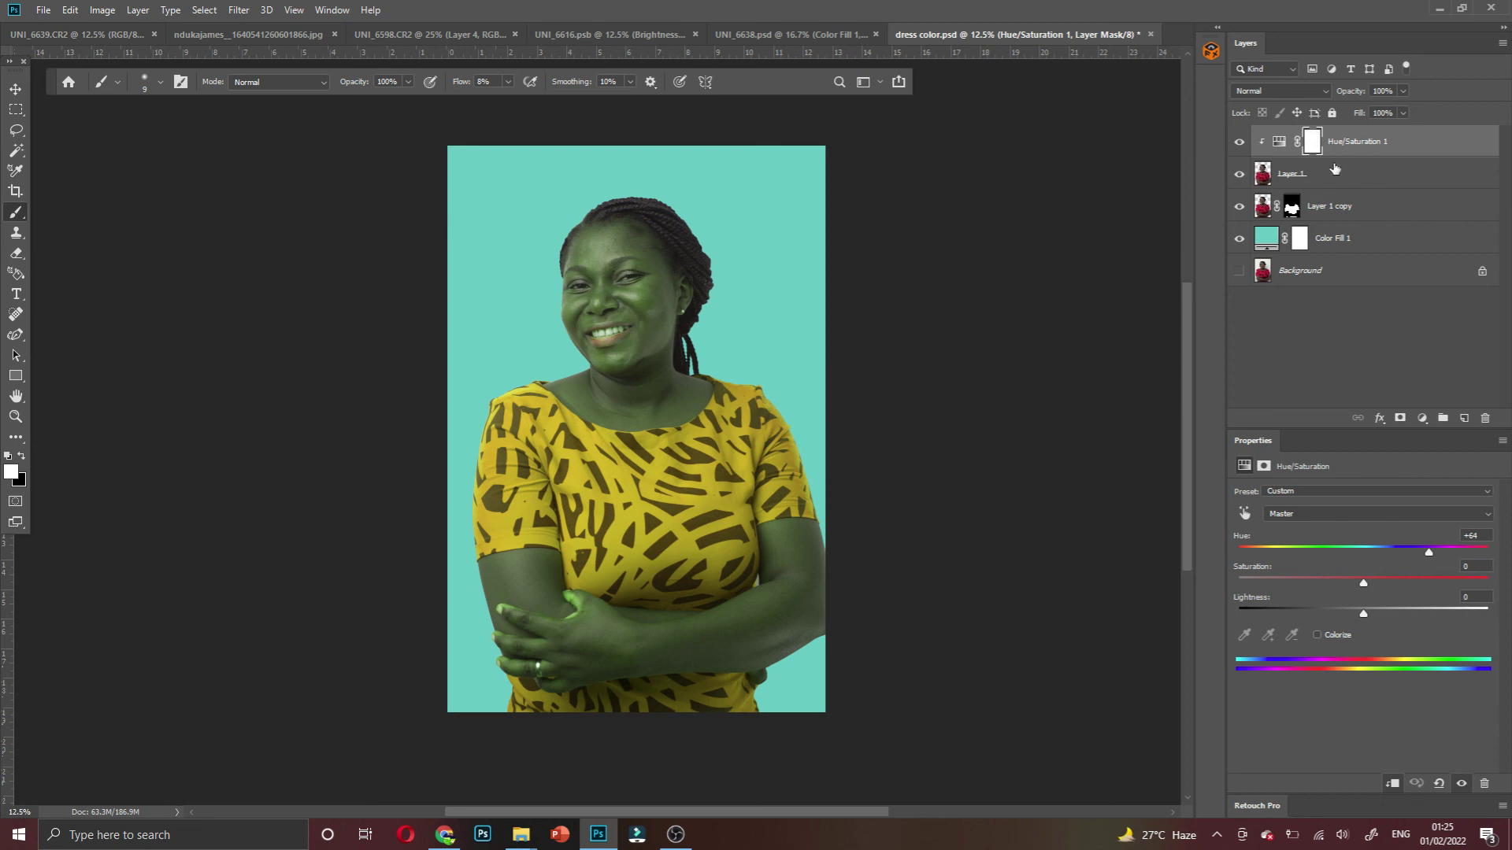
key(ctrl+z)
Move Layer 1 below the masked dress copy and clip the Hue/Saturation adjustment to that copy
drag(1311, 174, 1311, 224)
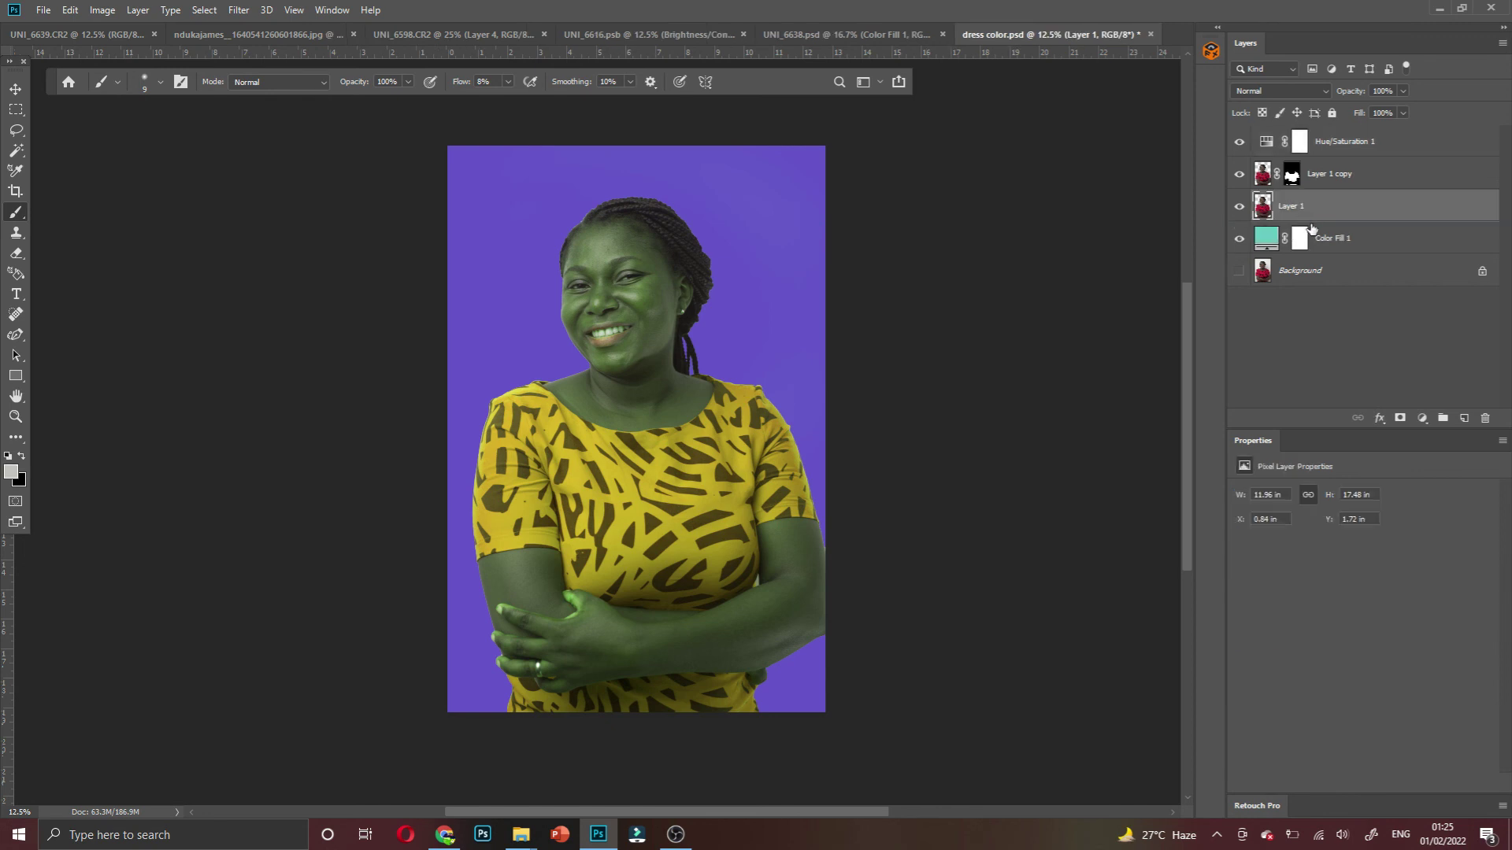
click(1327, 149)
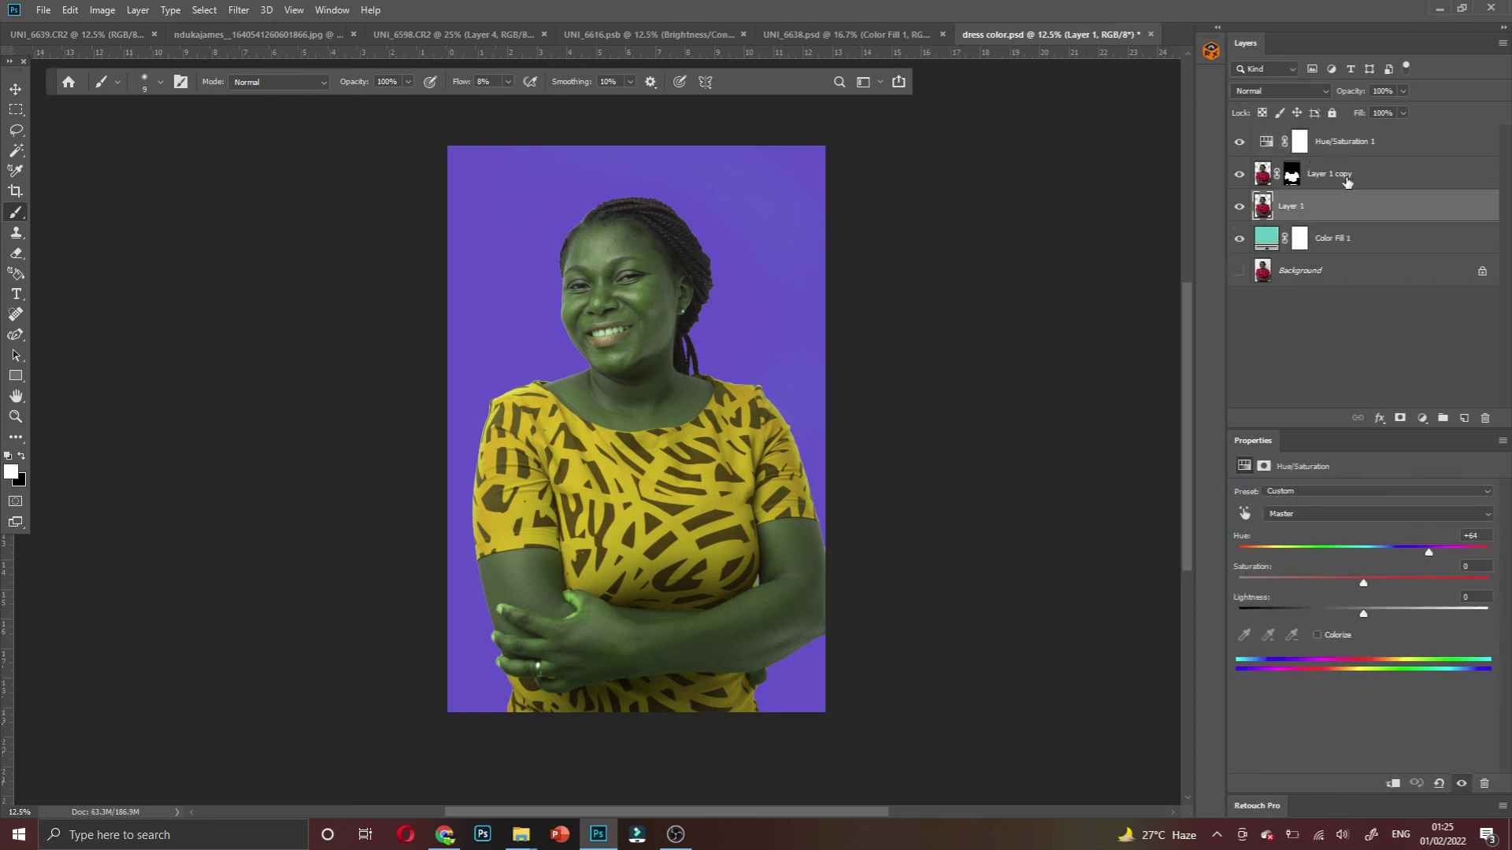
right_click(1358, 149)
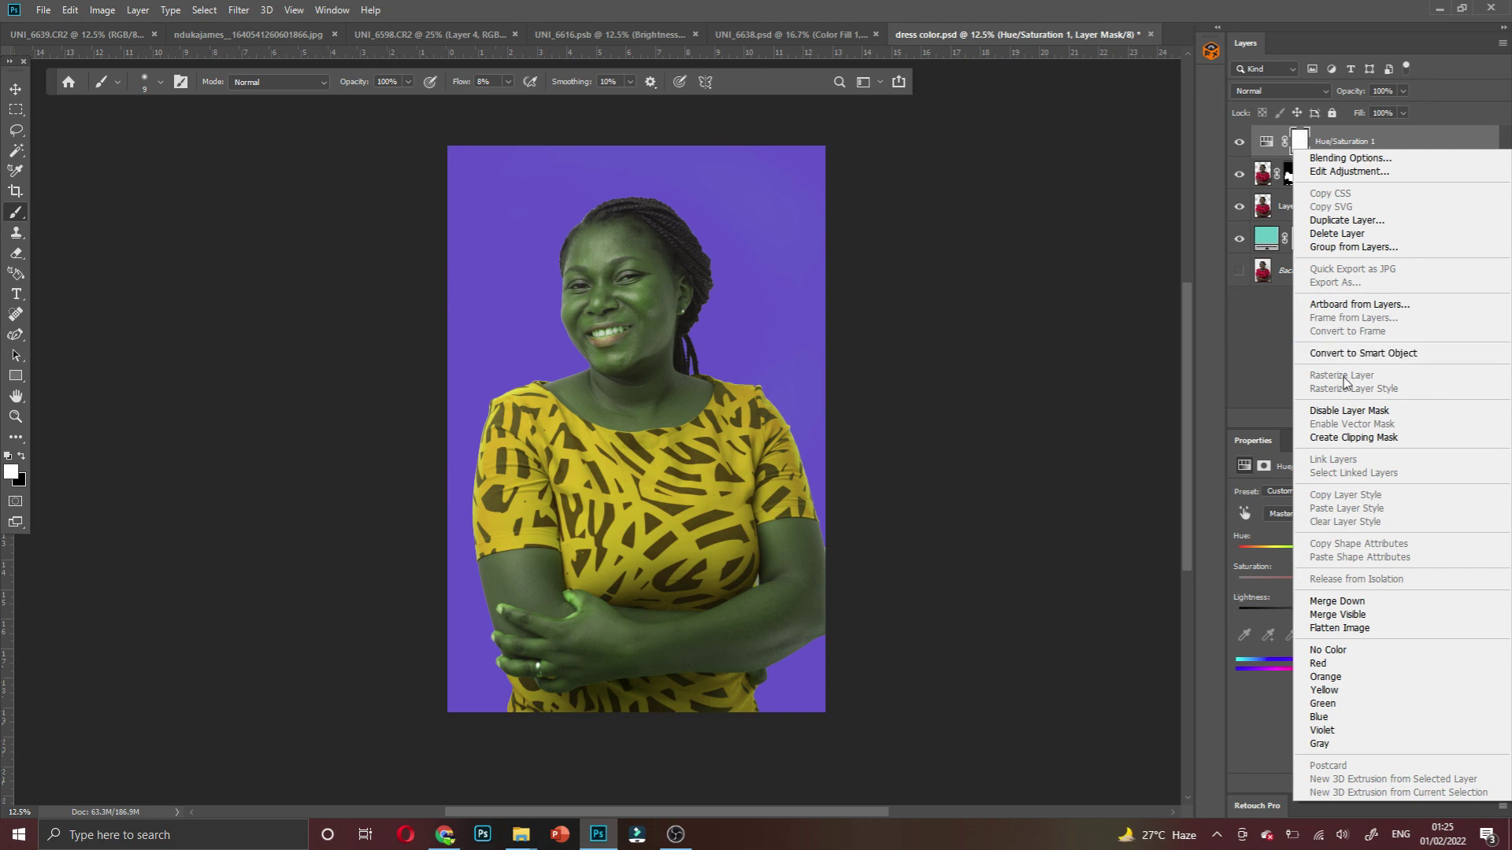
click(1329, 446)
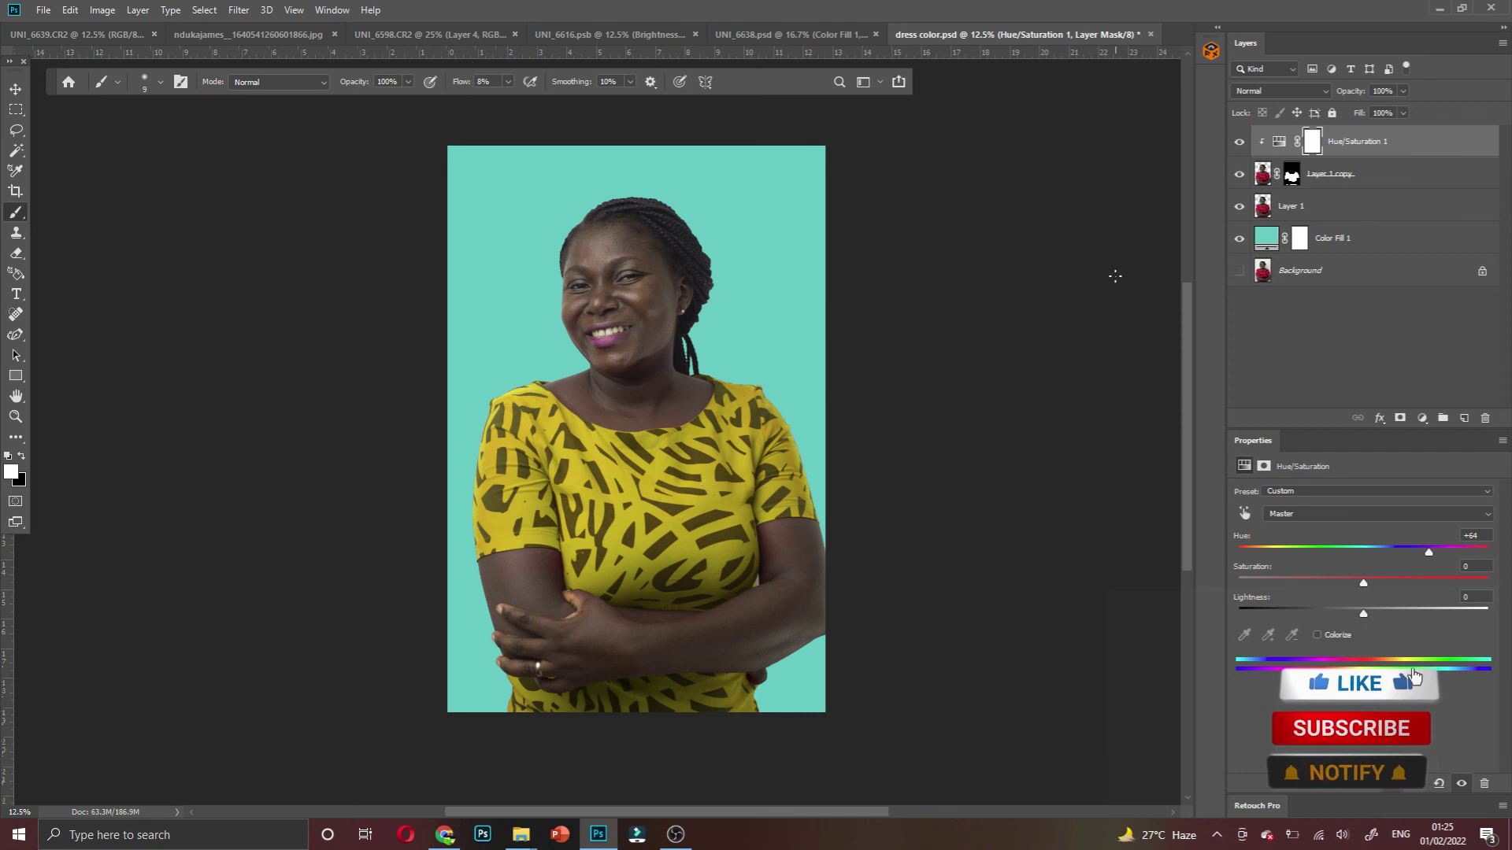
Set the clipped adjustment's hue to +89 to turn the dress lime green
click(1281, 145)
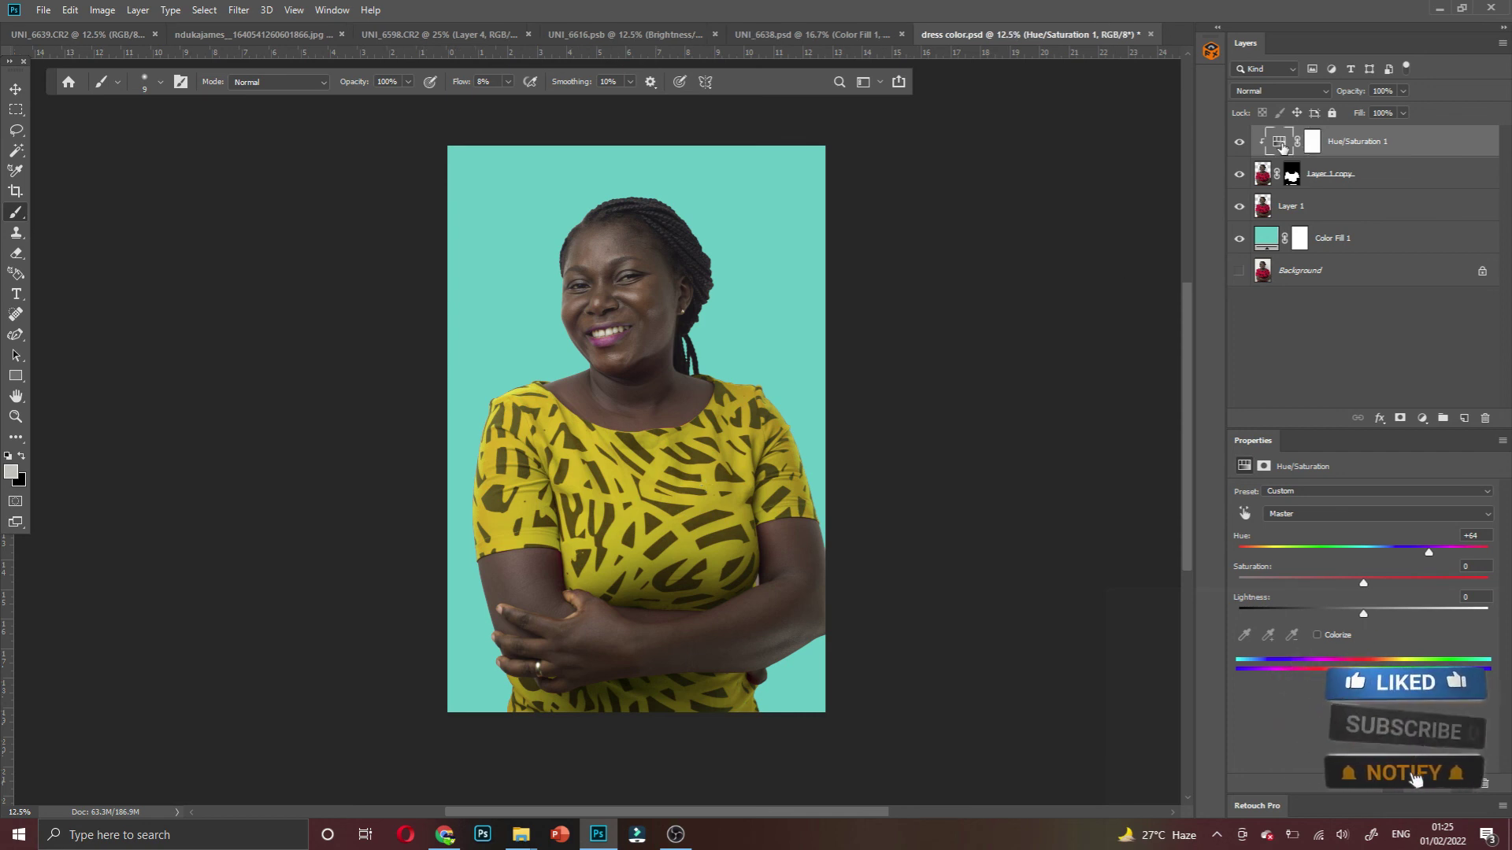
mouse_move(1428, 551)
mouse_down()
mouse_move(1302, 566)
mouse_move(1442, 563)
mouse_up()
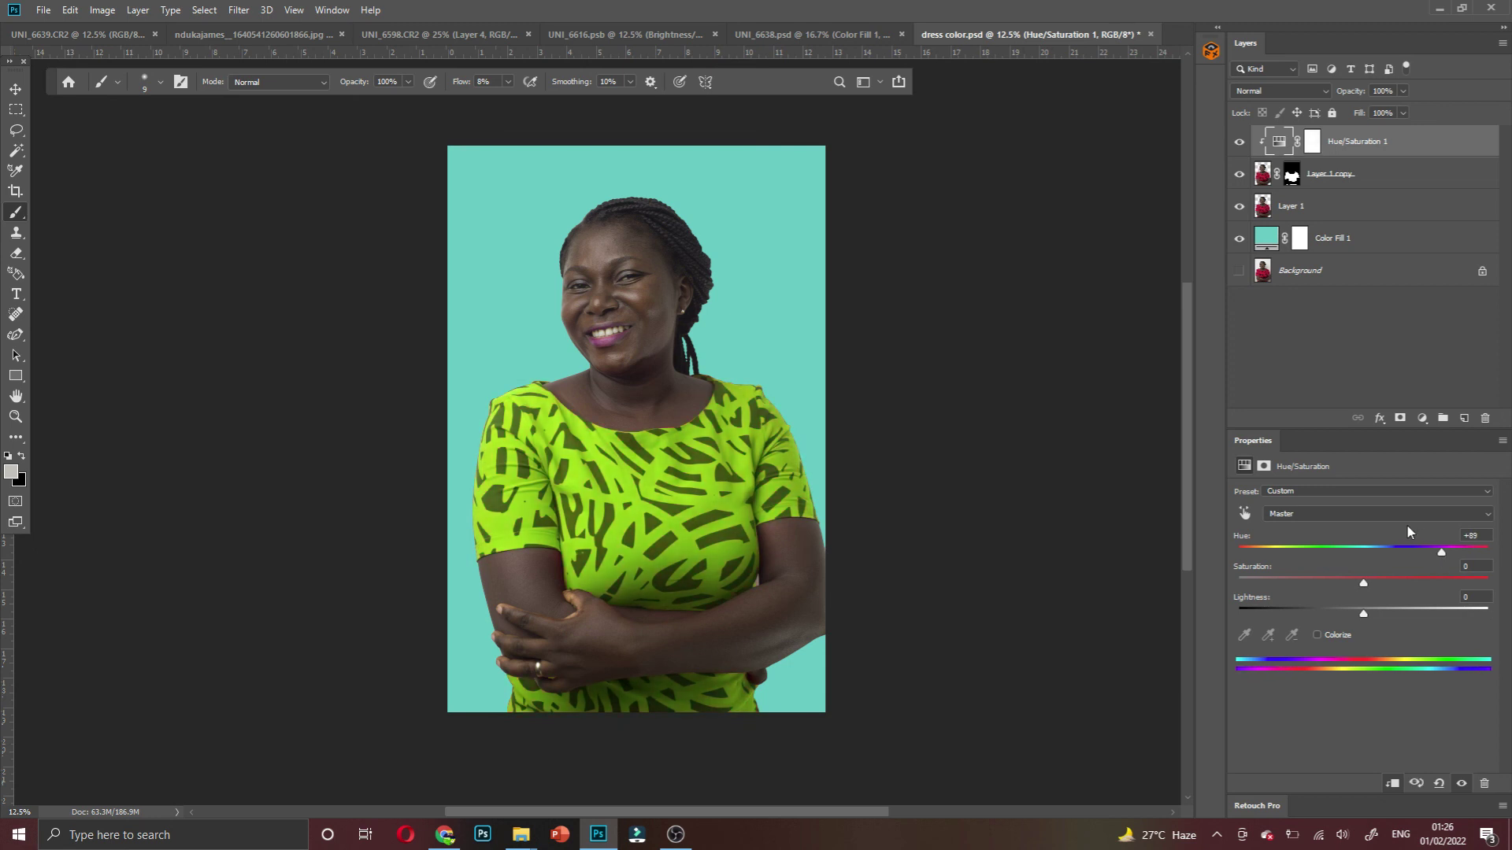